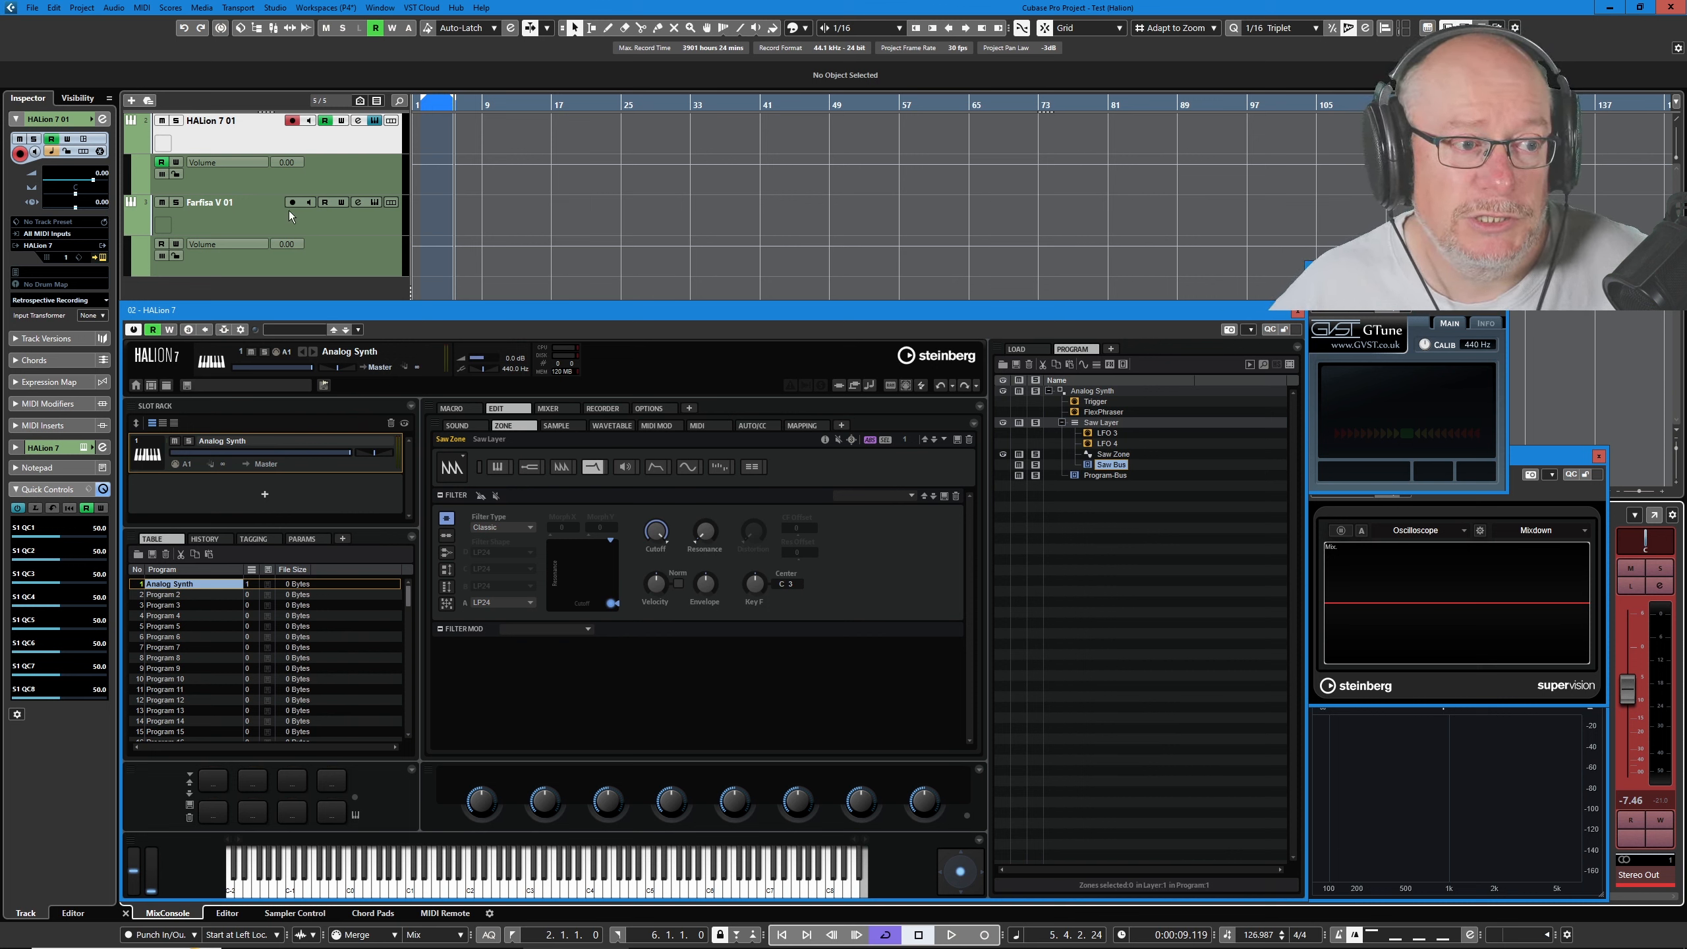
Review the Farfisa V plug-in's automatable parameters in the full parameter list of the Farfisa V 01 track's Volume lane
click(269, 224)
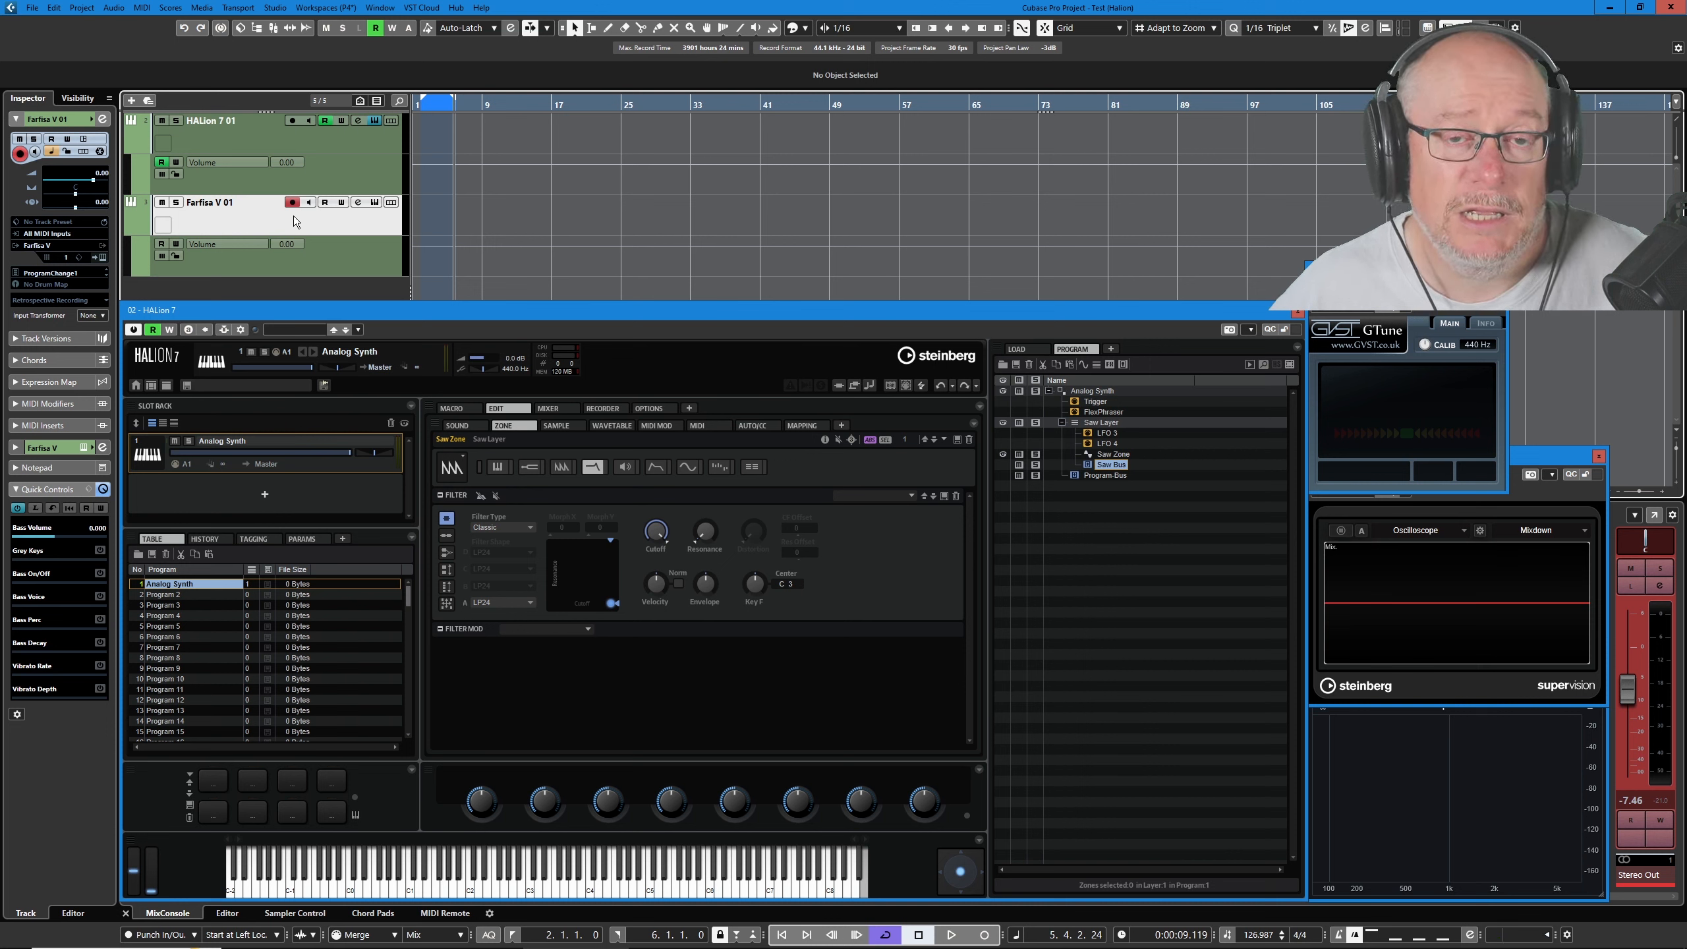
right_click(230, 245)
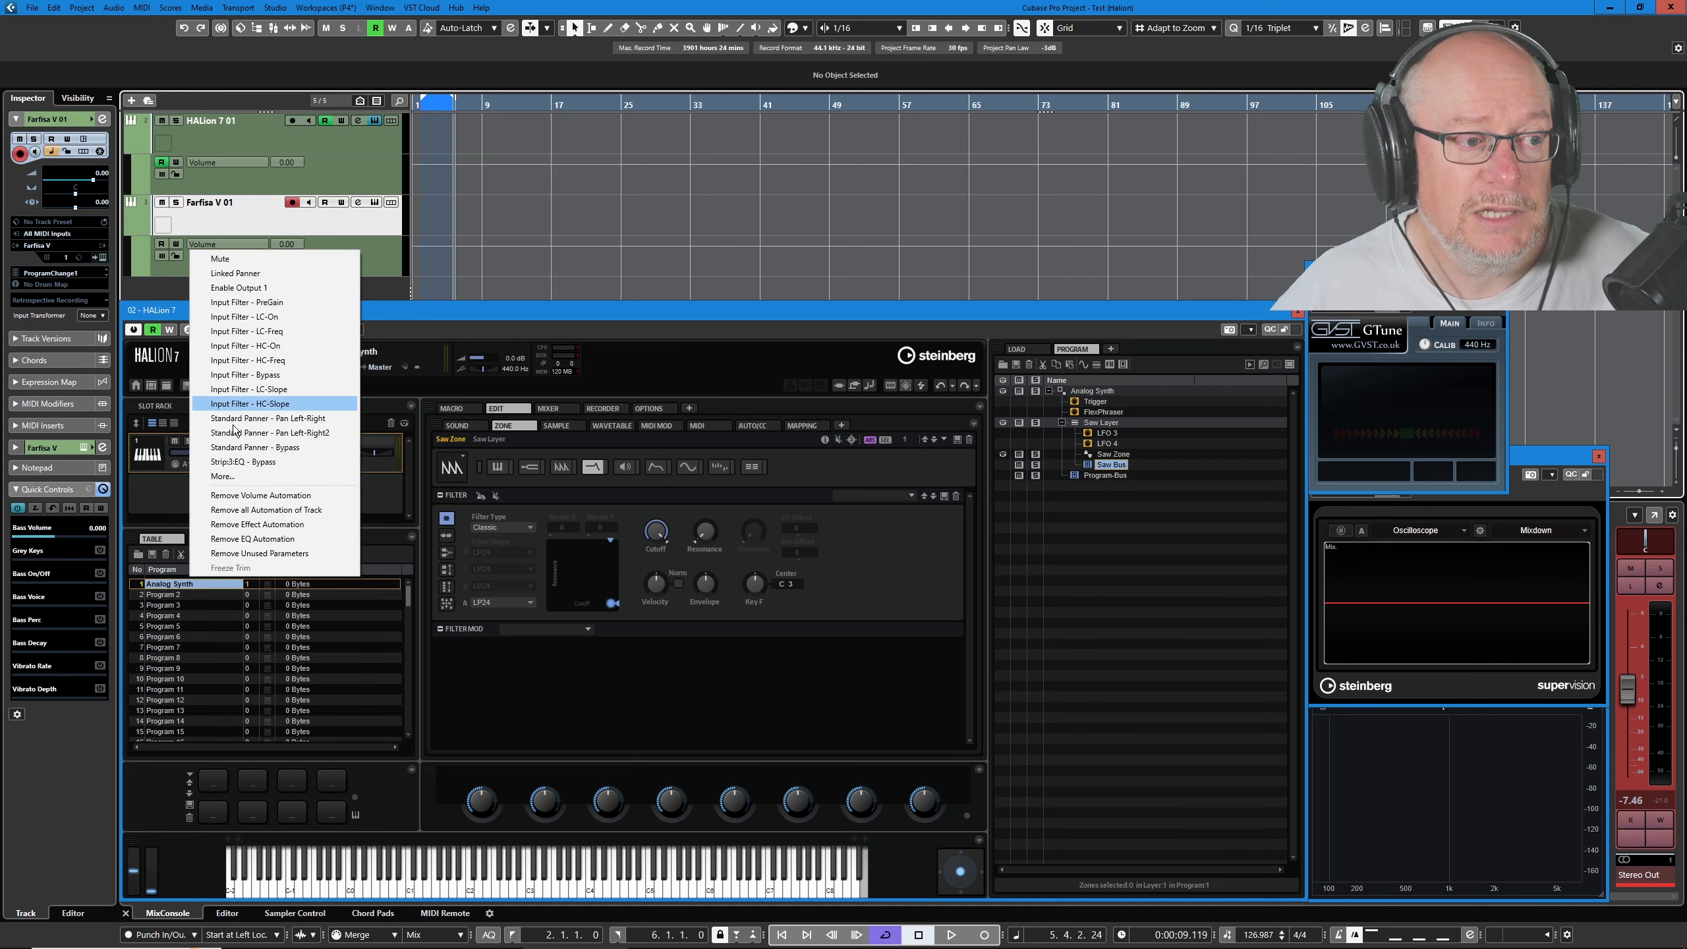
click(226, 475)
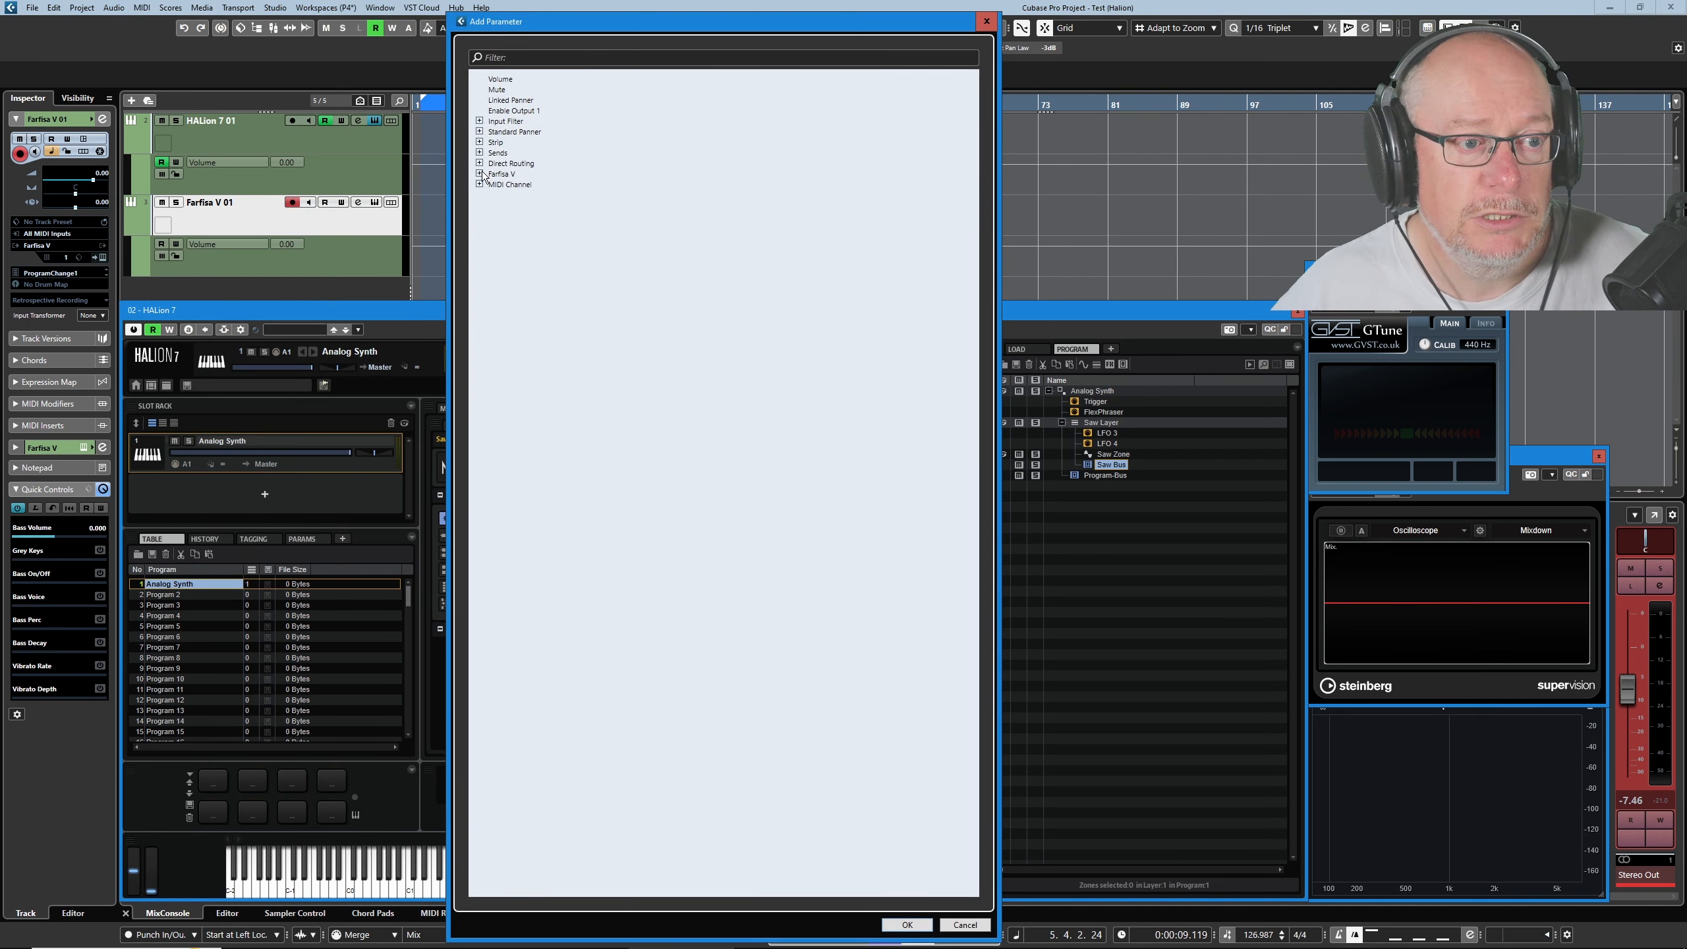
click(480, 174)
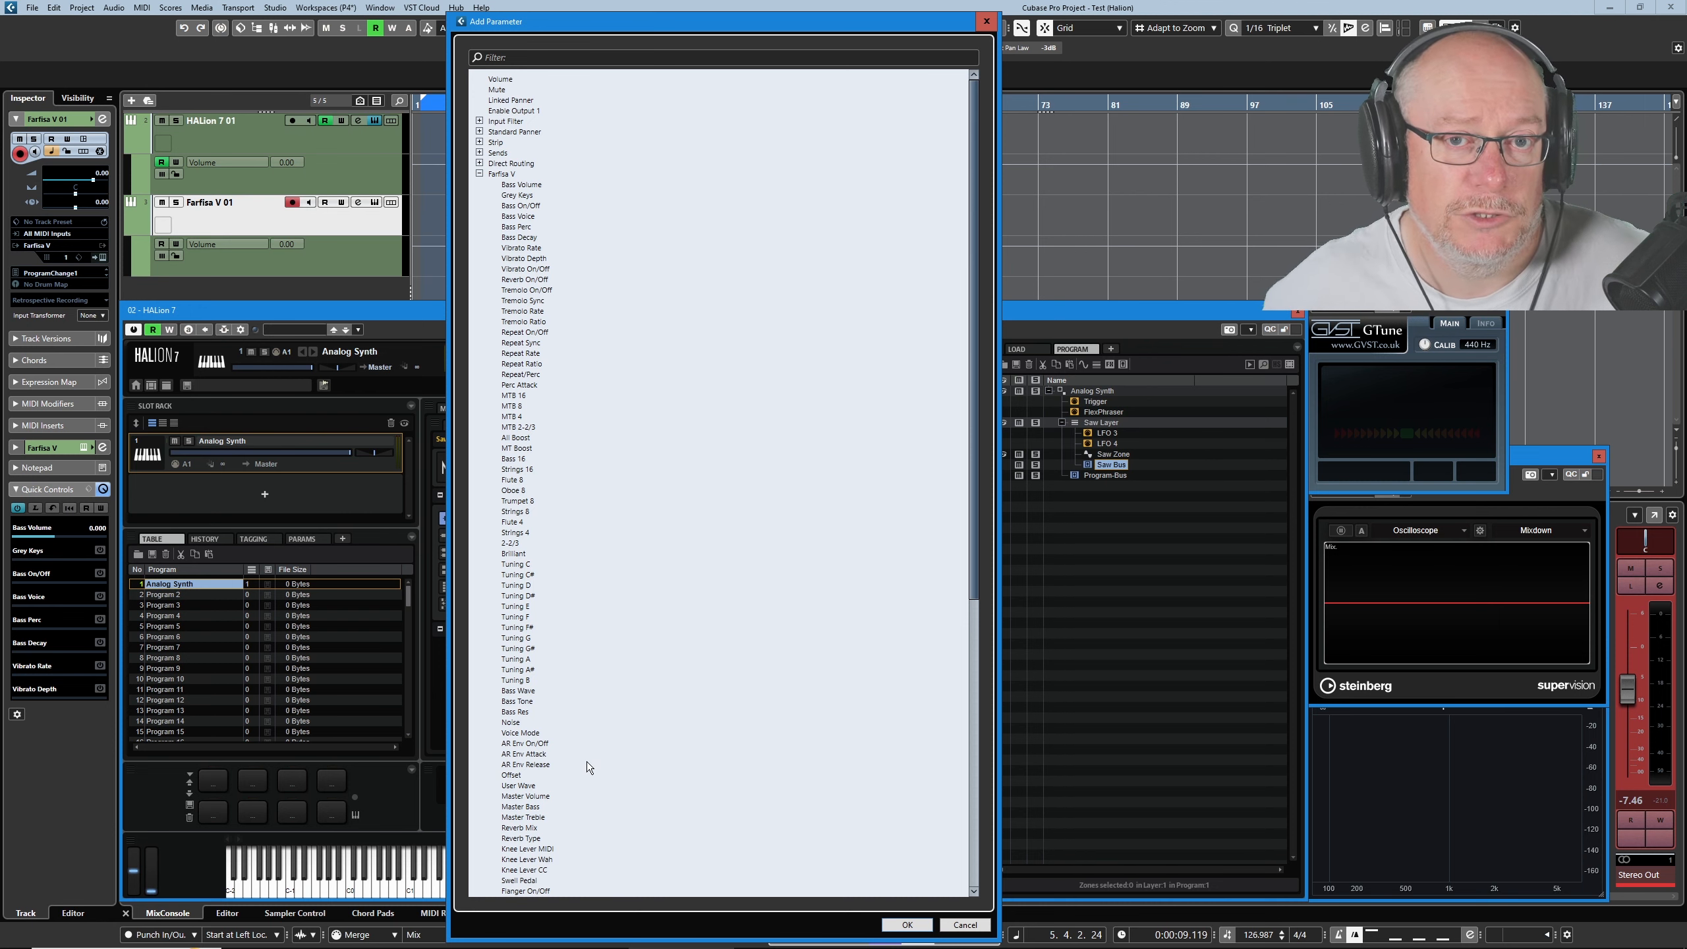
scroll(577, 598, down, 10)
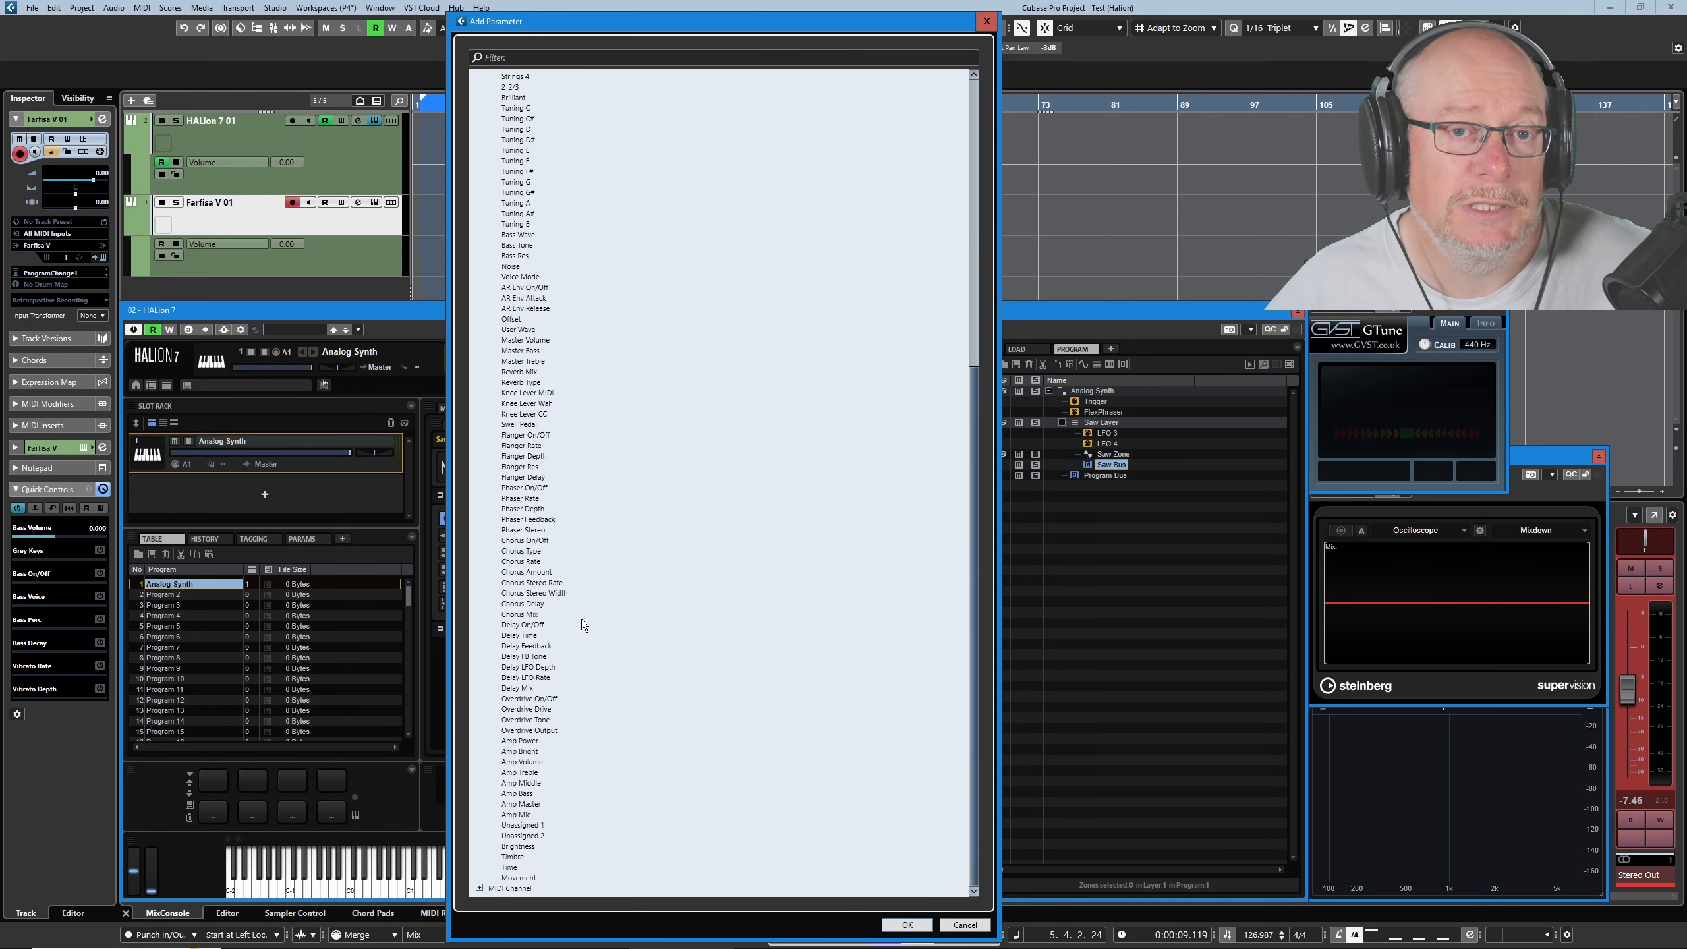
scroll(581, 623, up, 14)
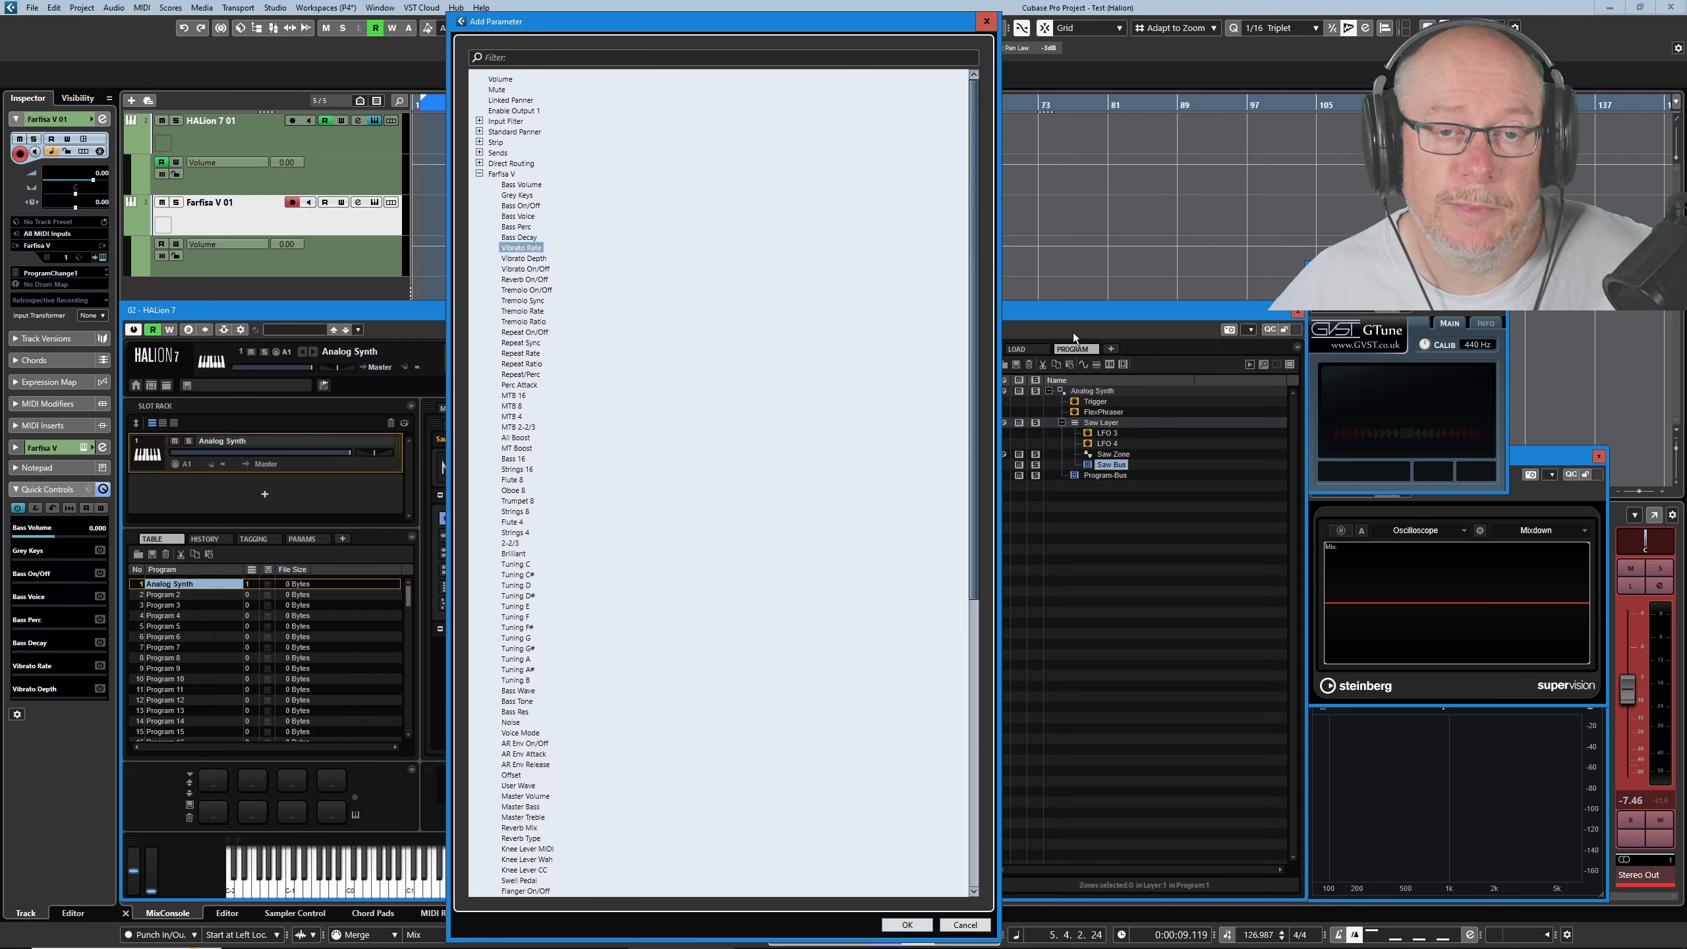
click(984, 928)
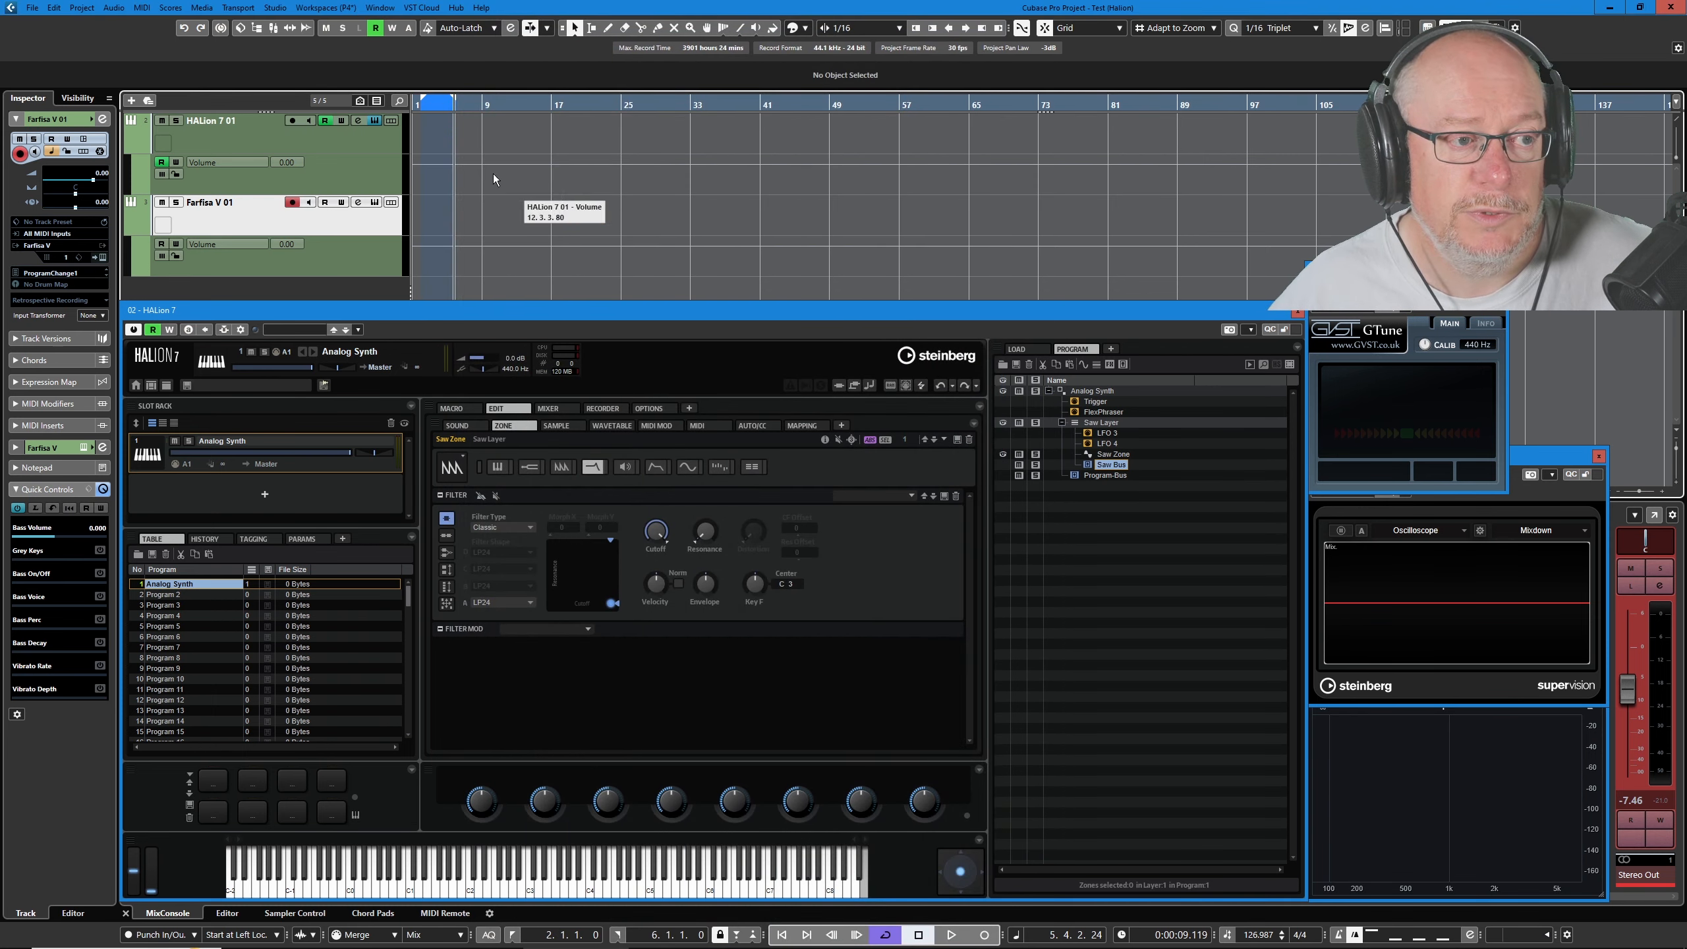
Examine the Slot 1 parameters that HALion 7 offers for automation on the HALion 7 01 track
click(223, 135)
click(229, 161)
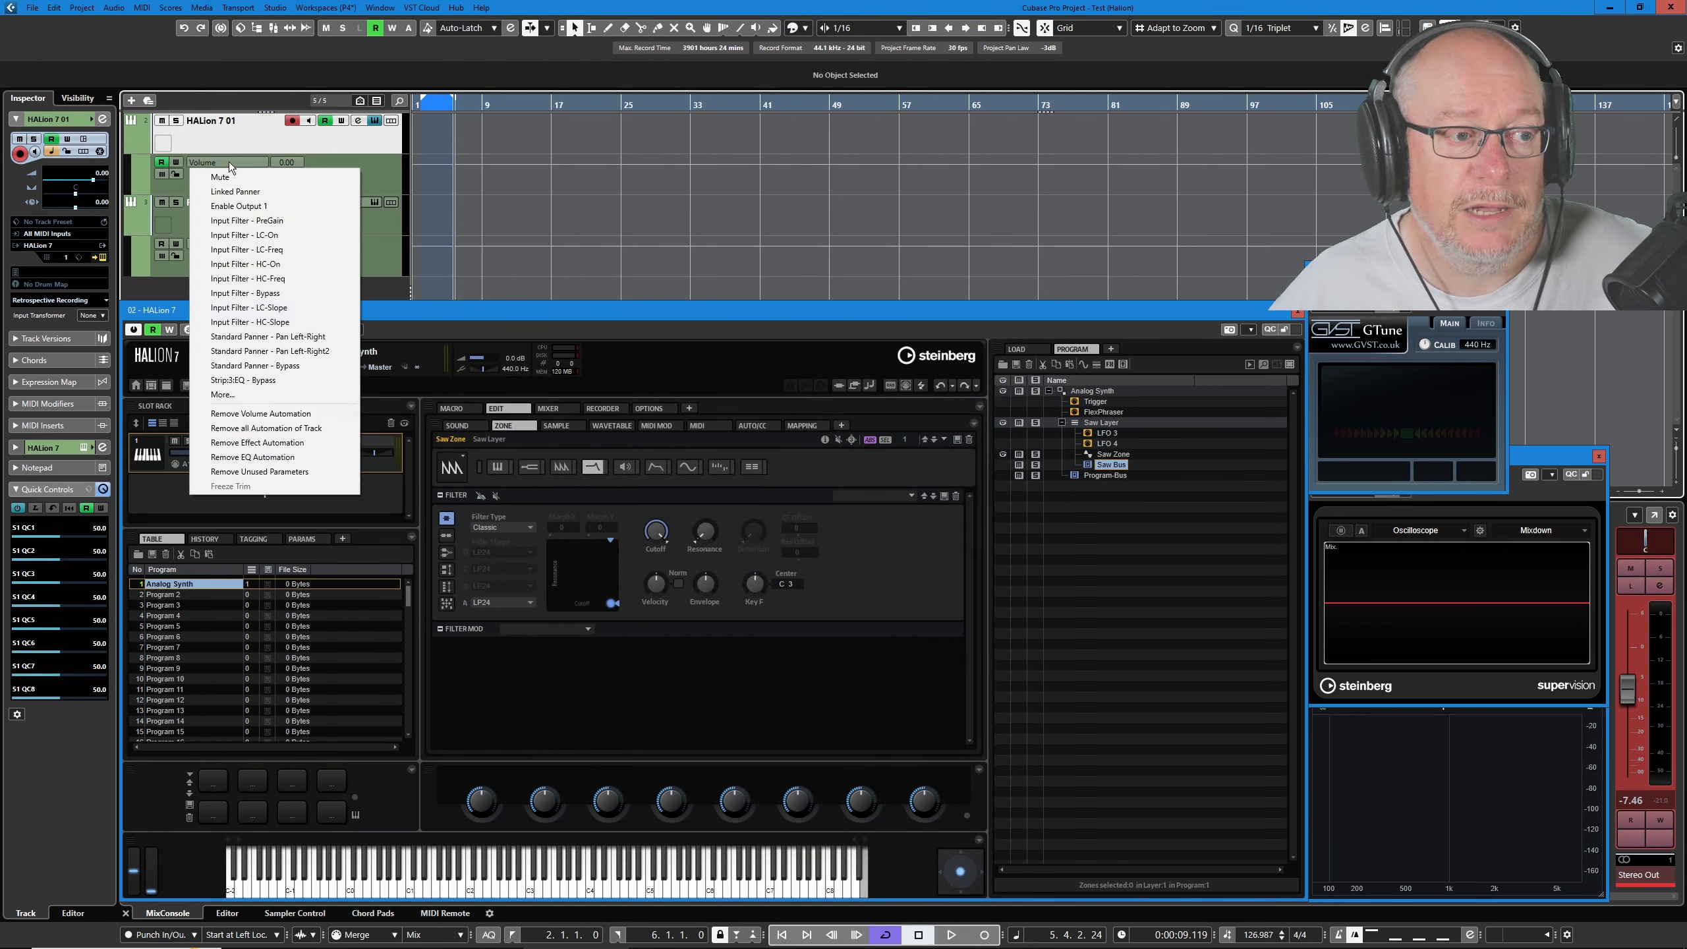
click(222, 394)
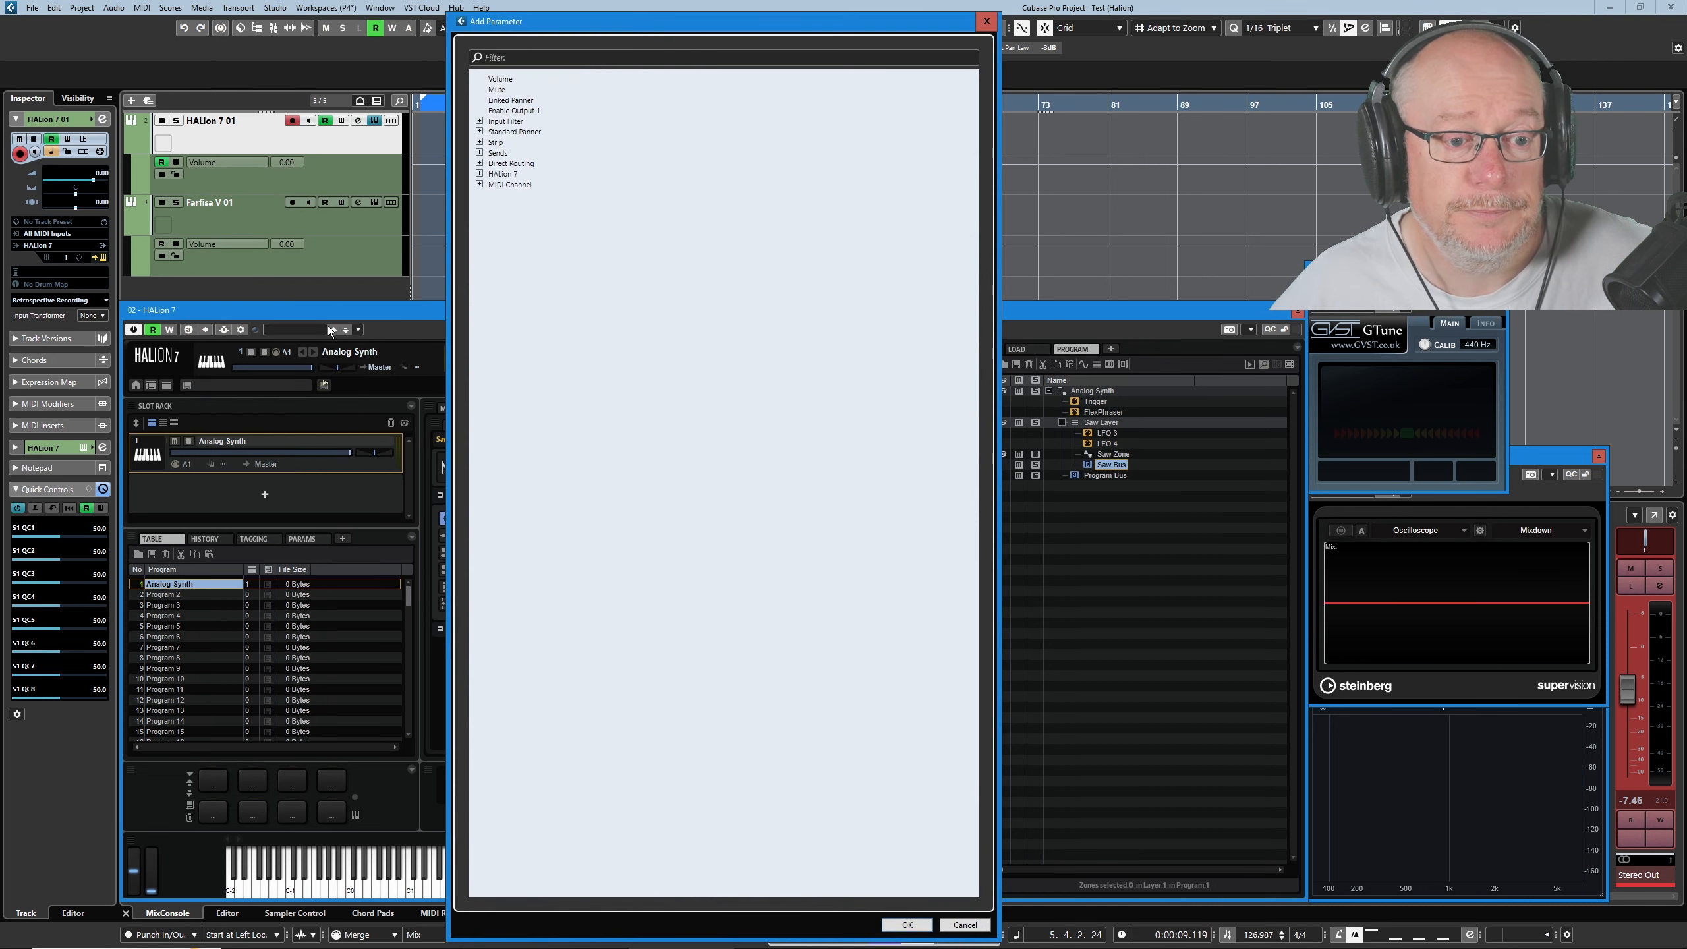
click(479, 173)
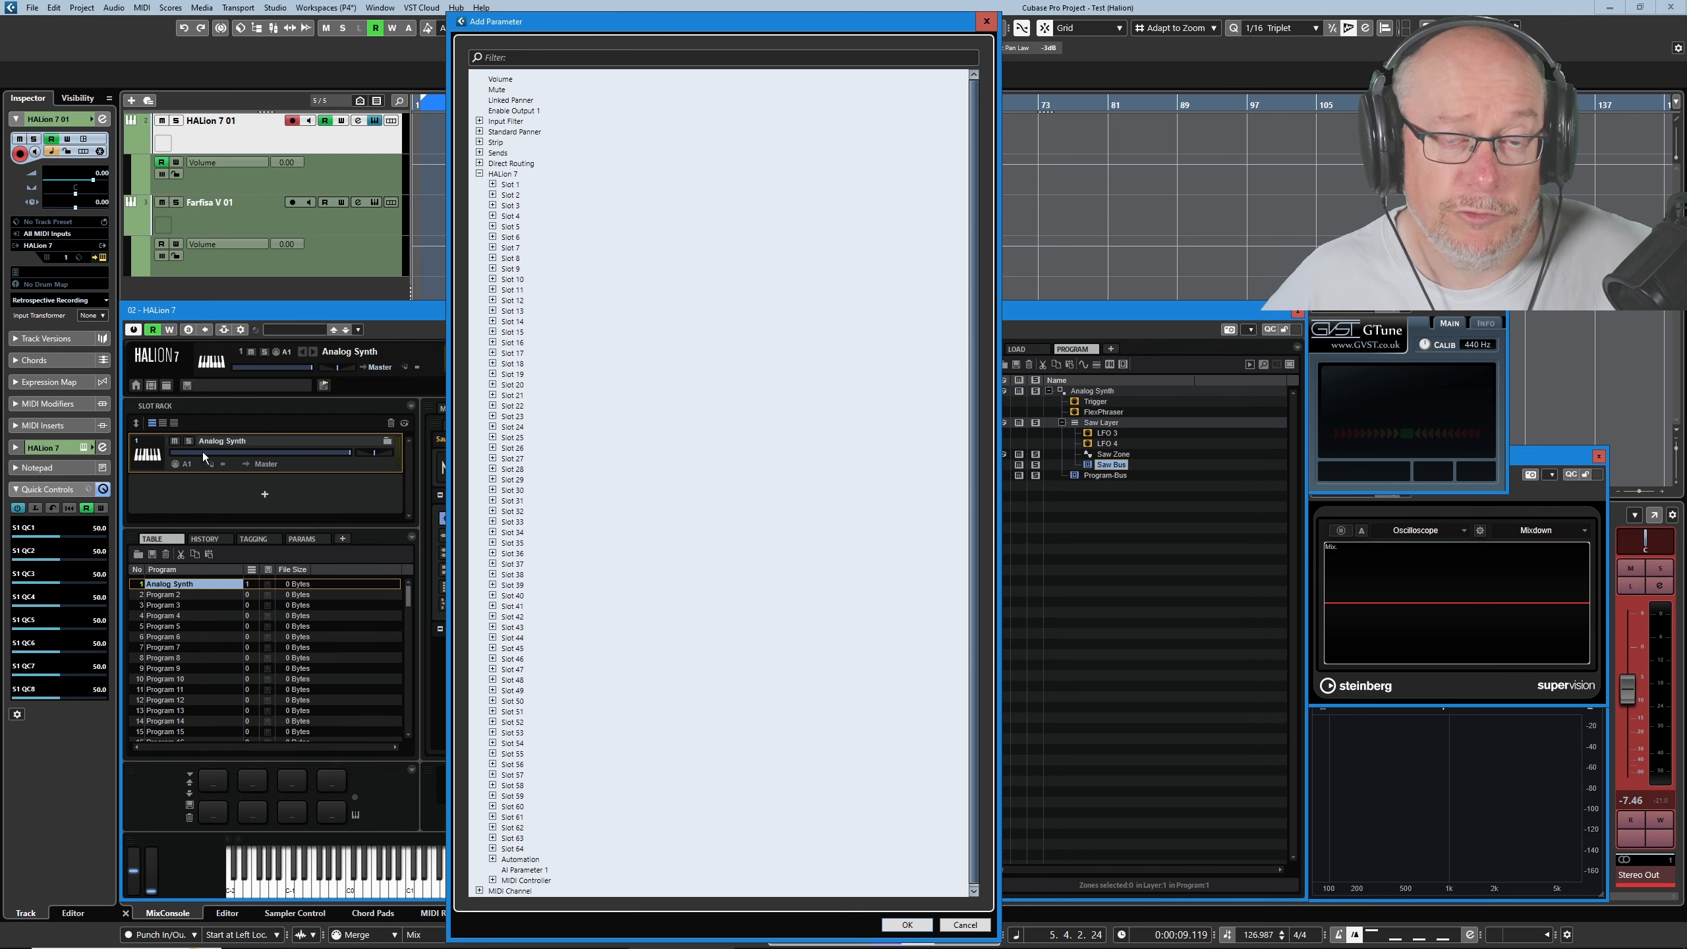
click(493, 184)
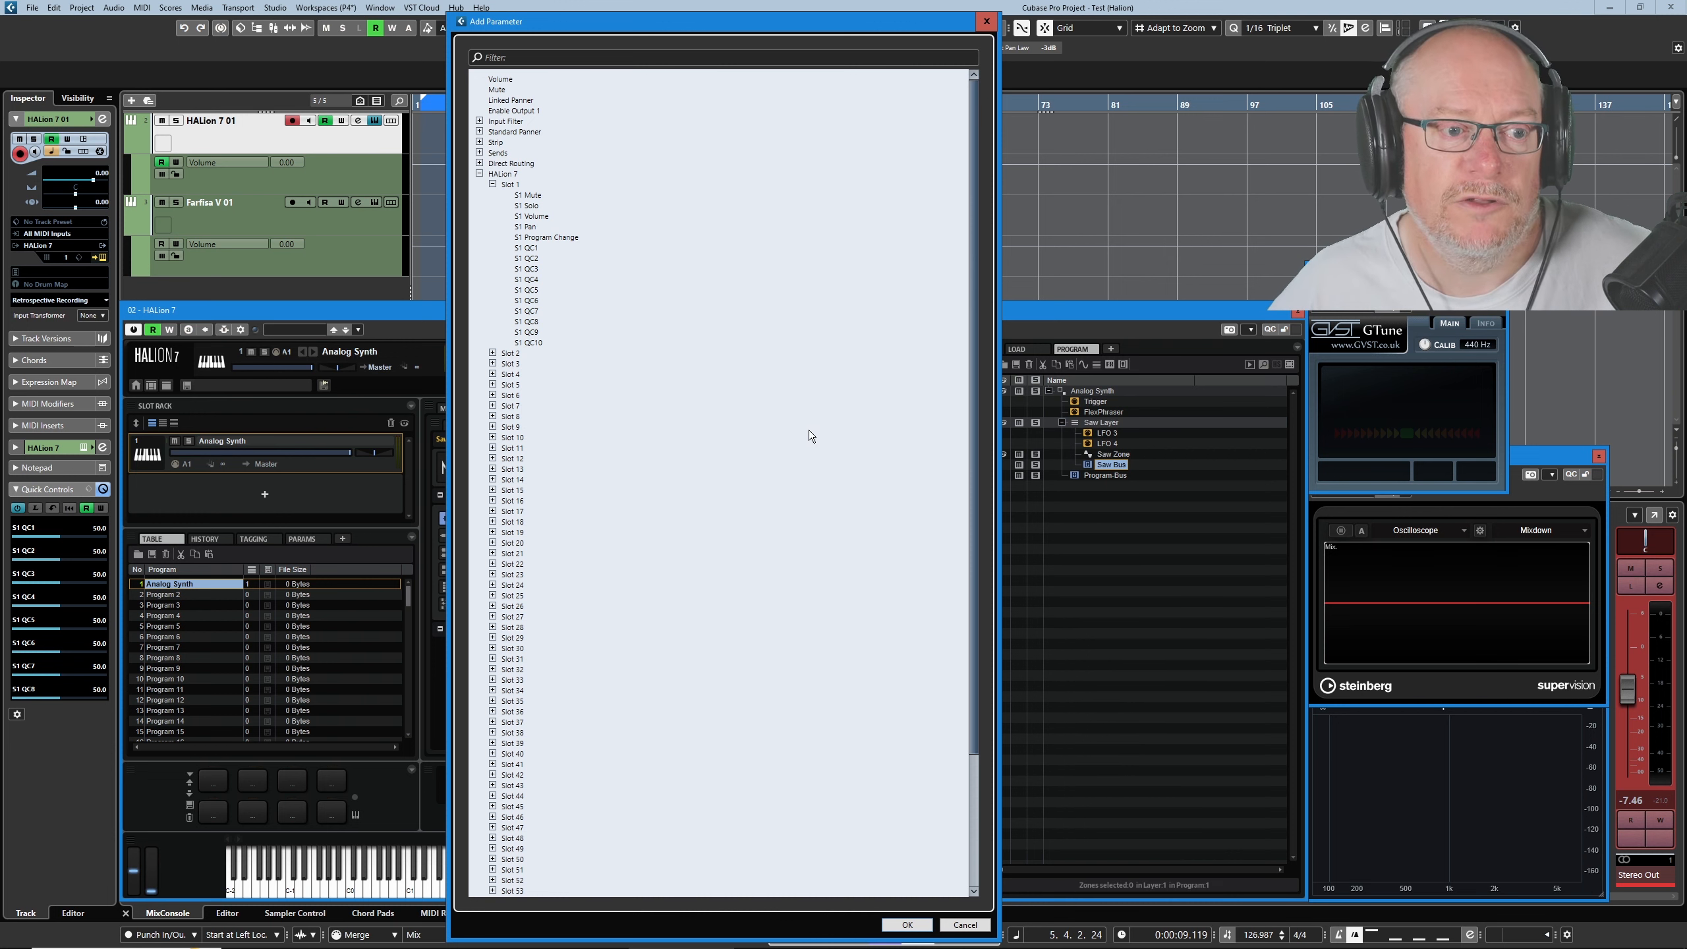
click(493, 186)
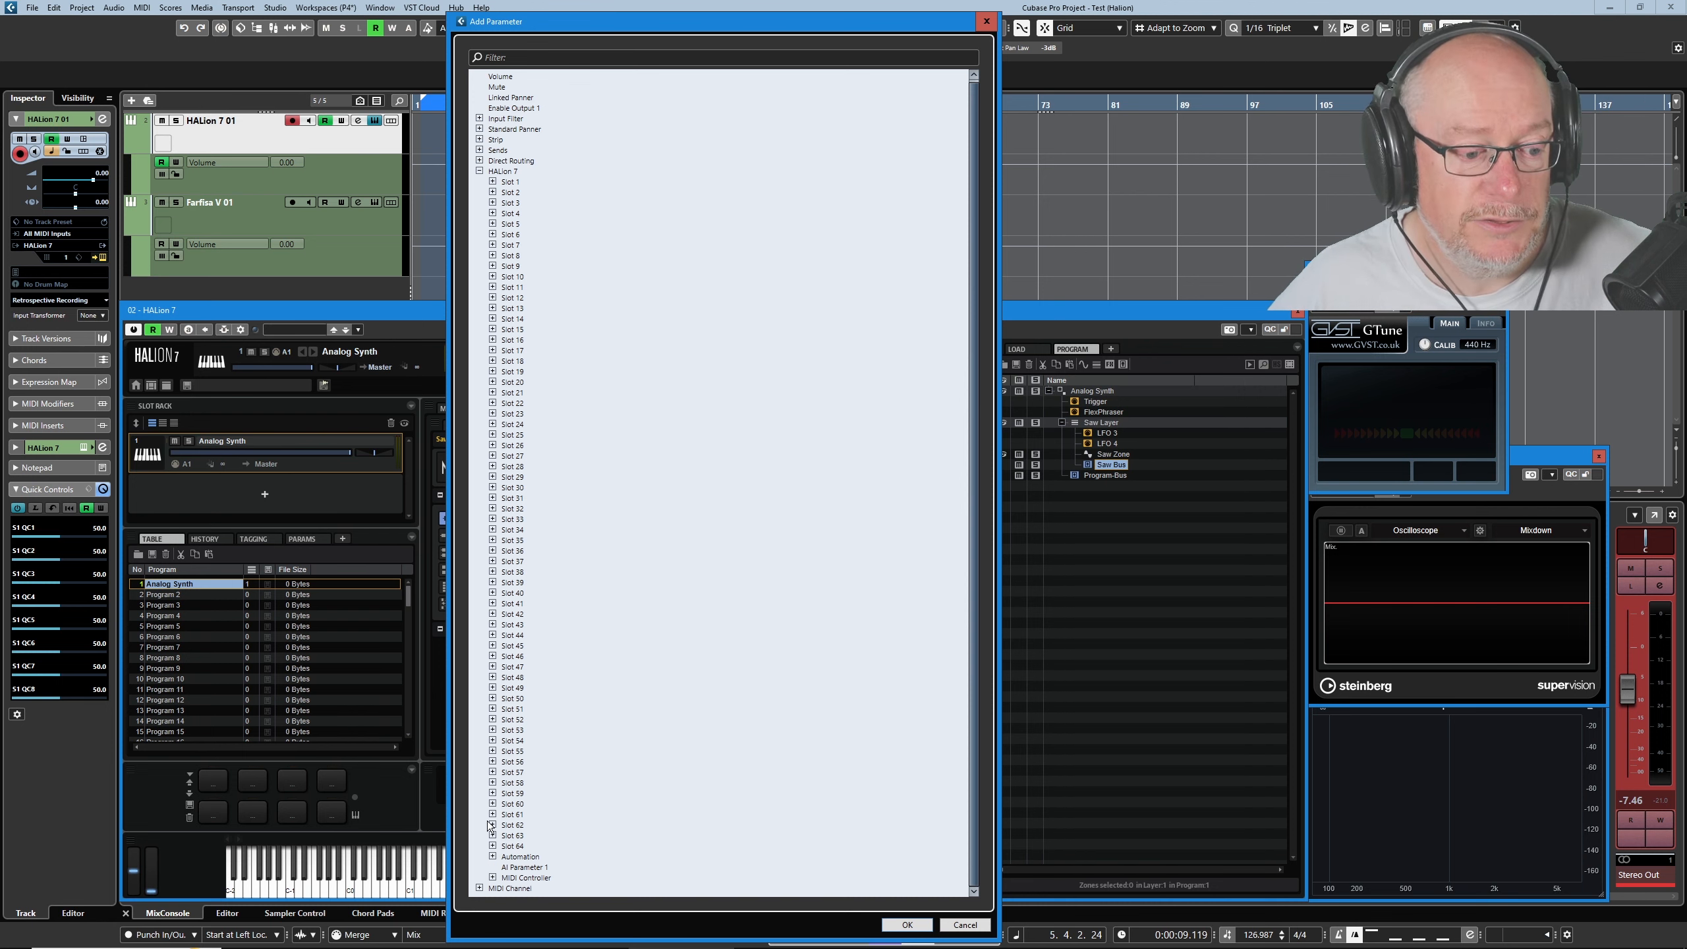
Browse HALion 7's generic Automation parameters through to the end of the list, and leave without adding any
click(492, 856)
scroll(638, 733, down, 10)
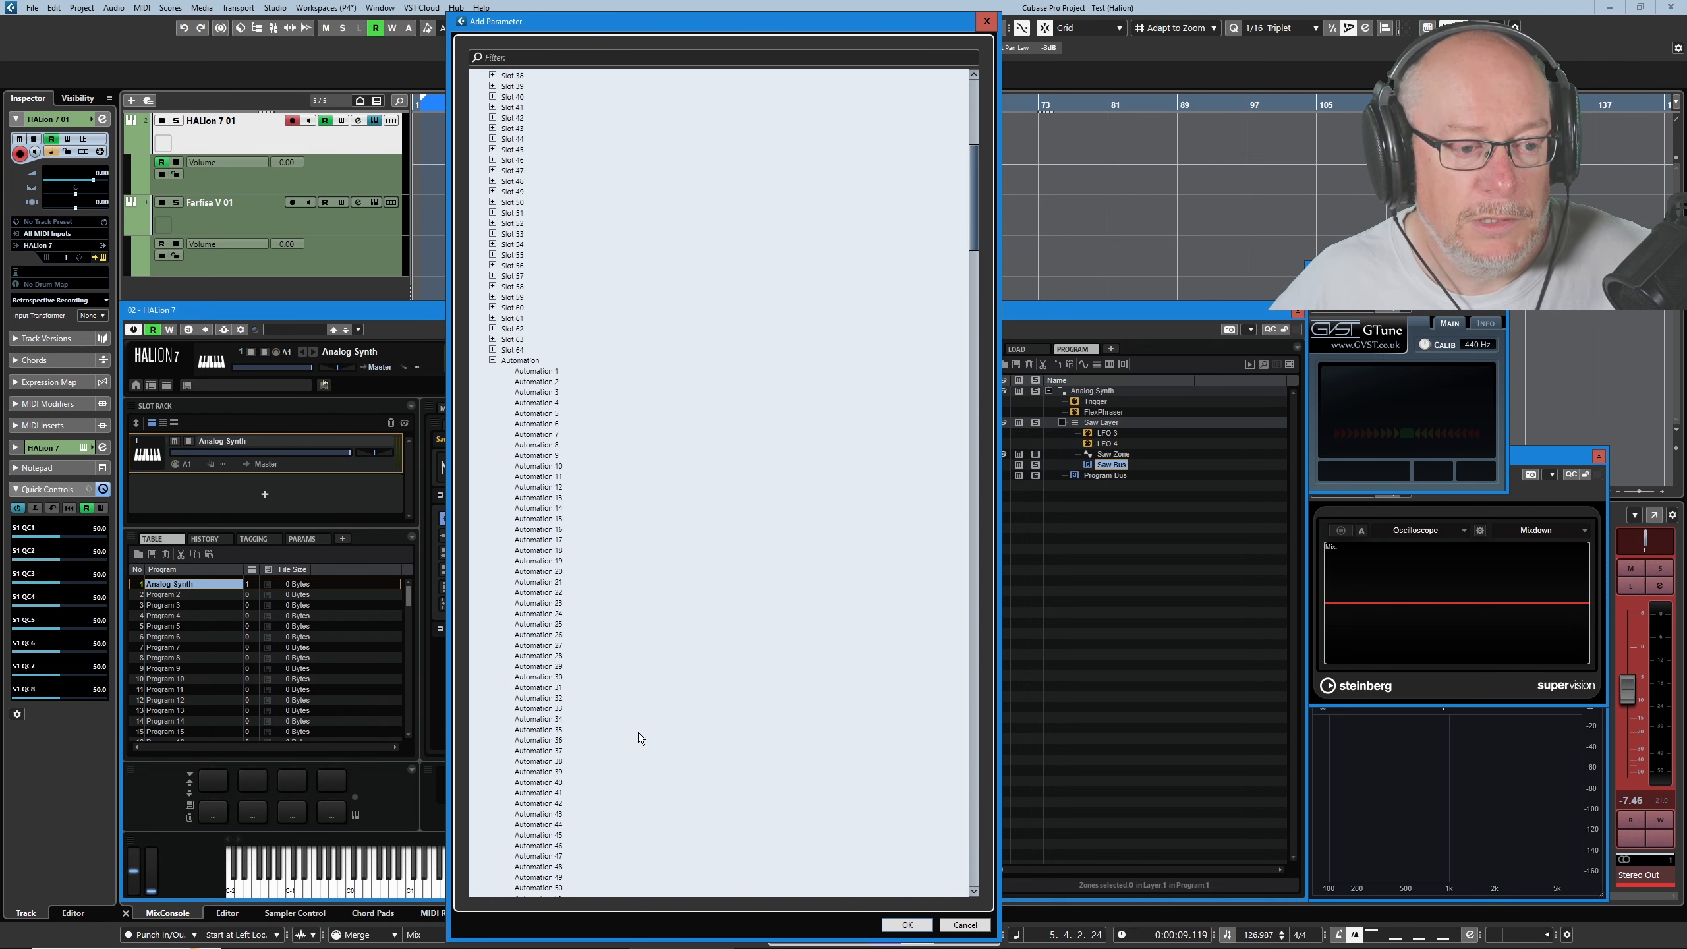
scroll(638, 733, down, 20)
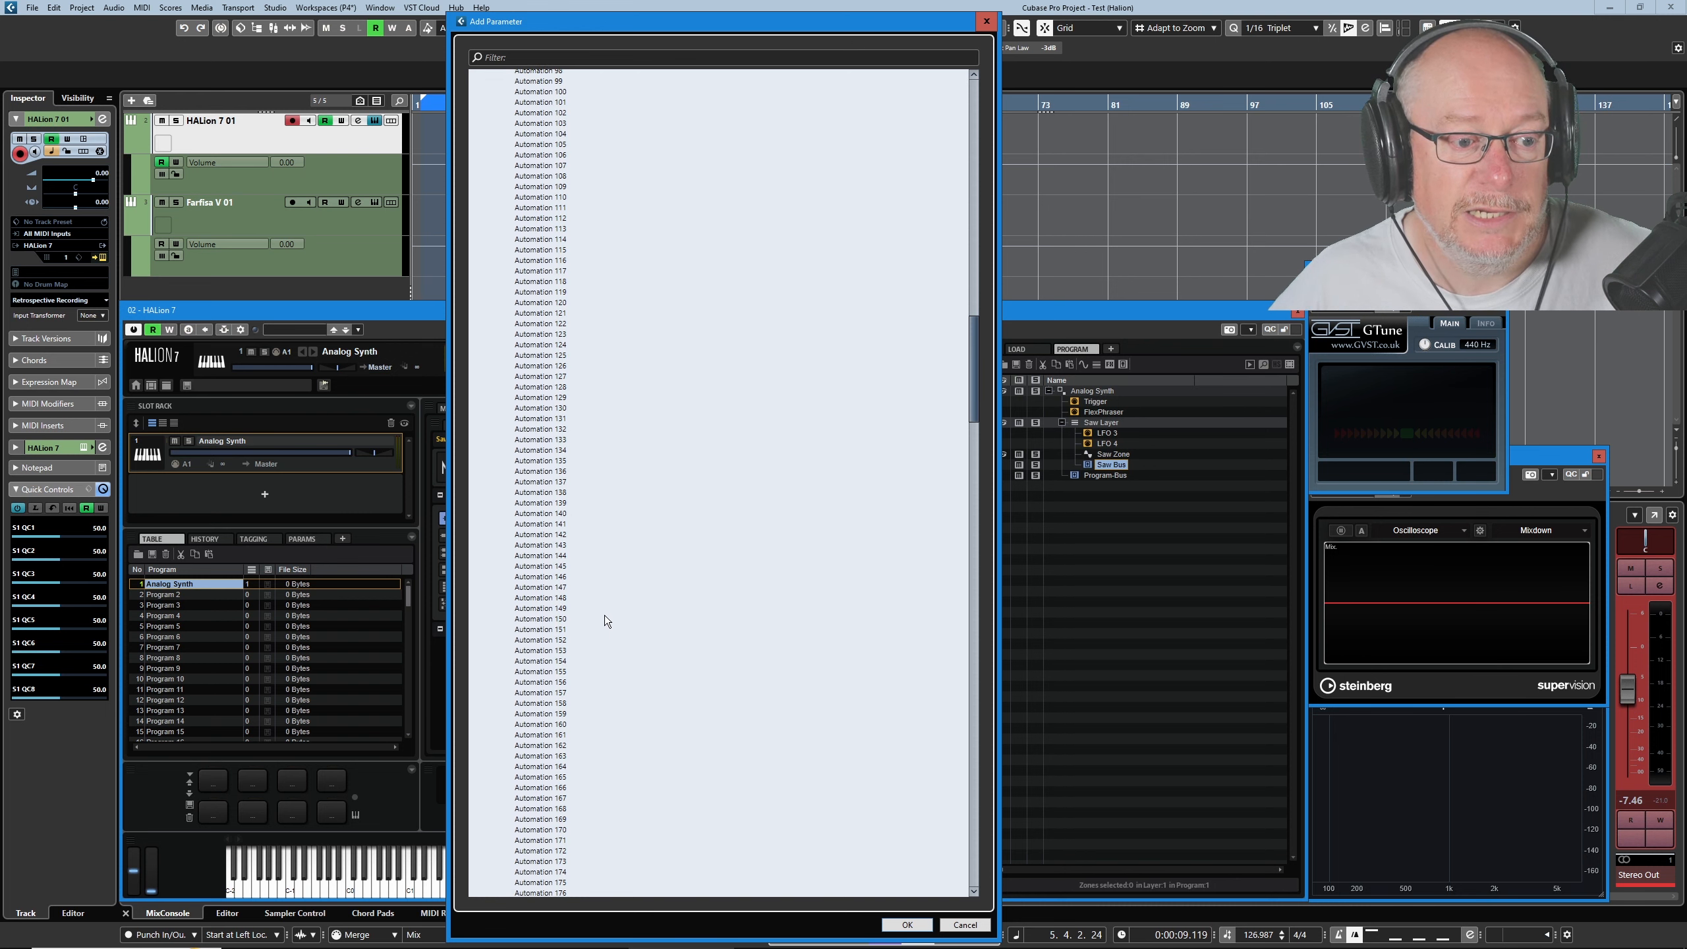
scroll(604, 618, down, 20)
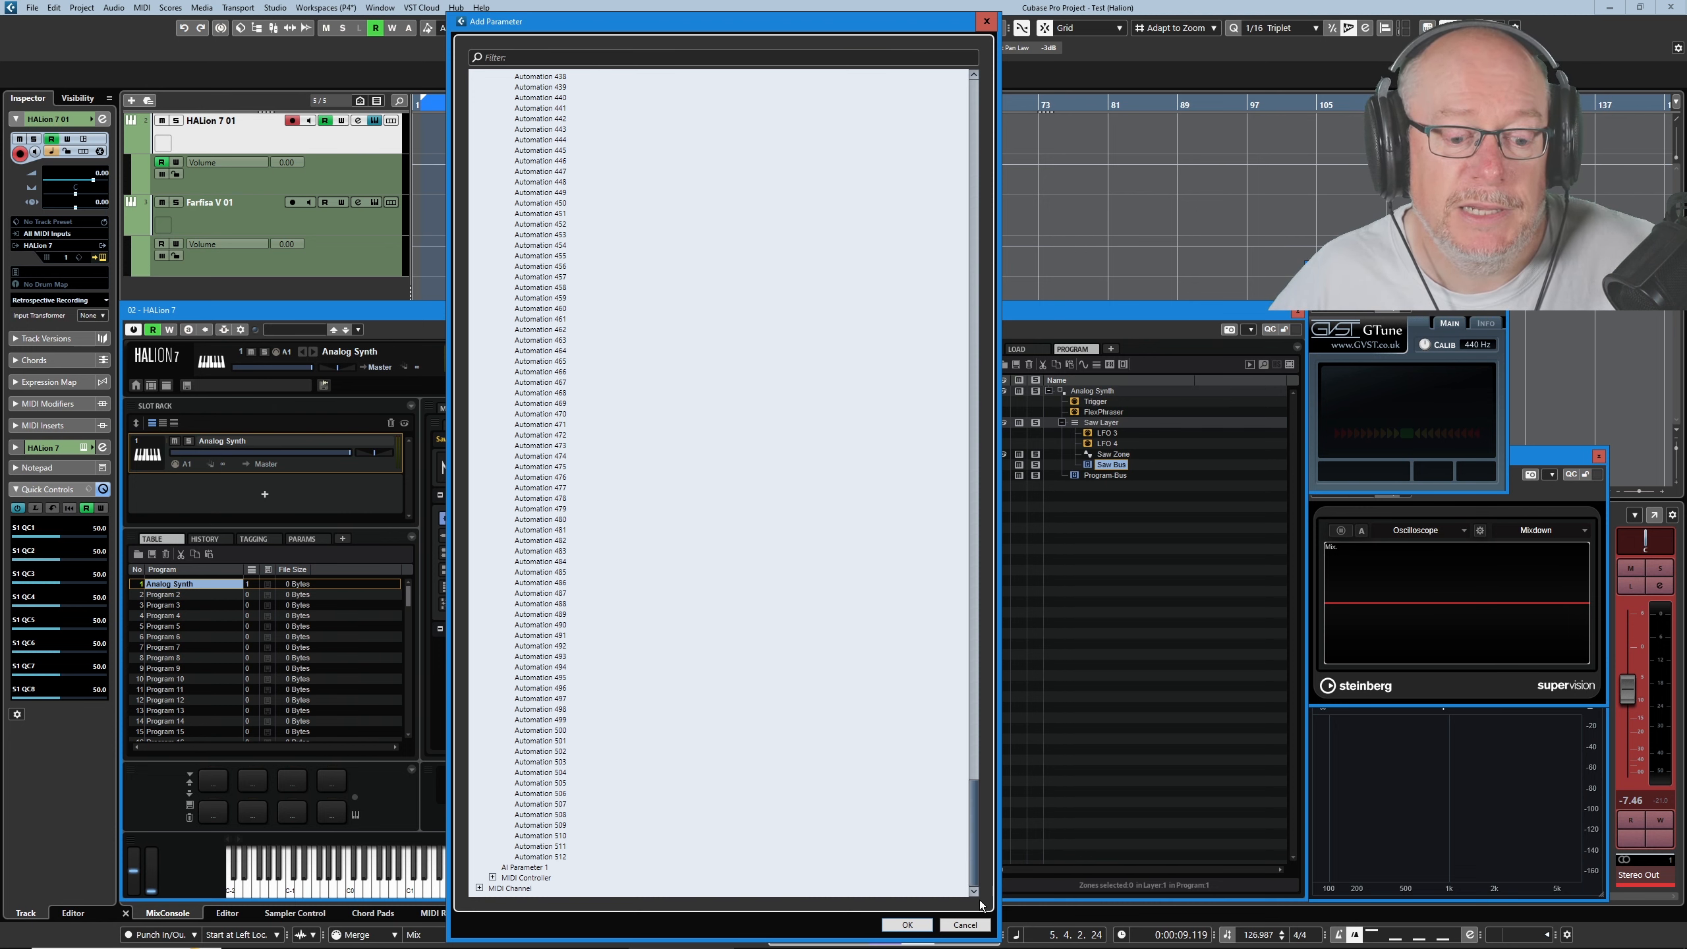
click(969, 926)
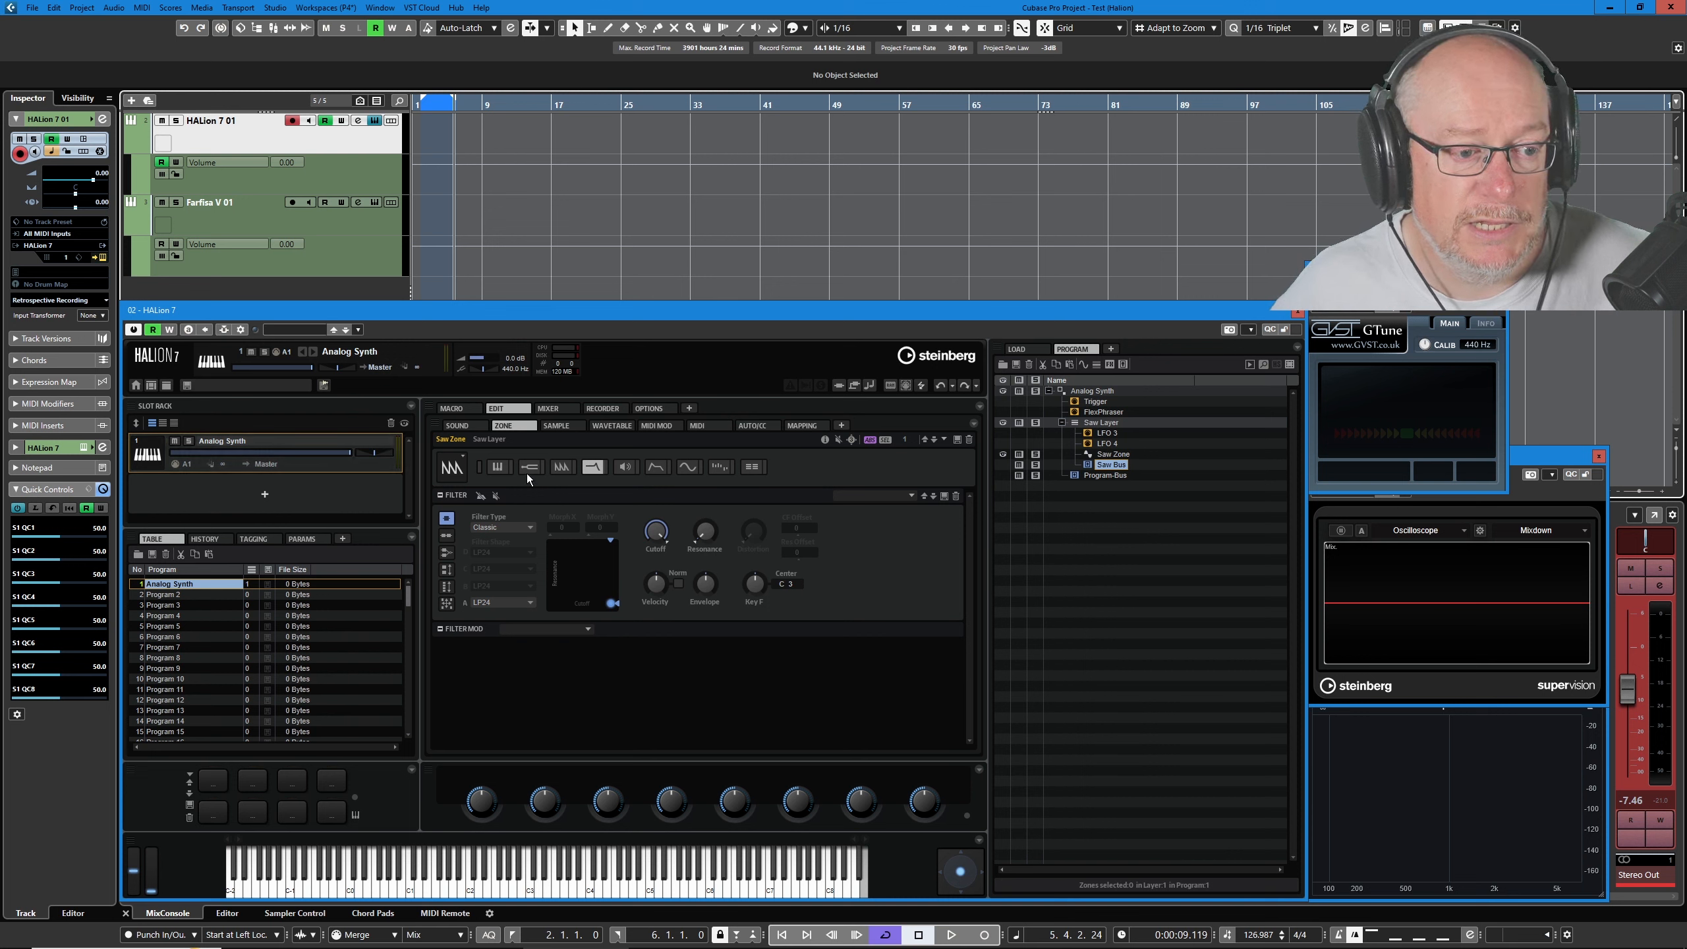
Map the Saw Zone's filter cutoff to MIDI controller 22 with Learn CC and check the assignment
click(561, 467)
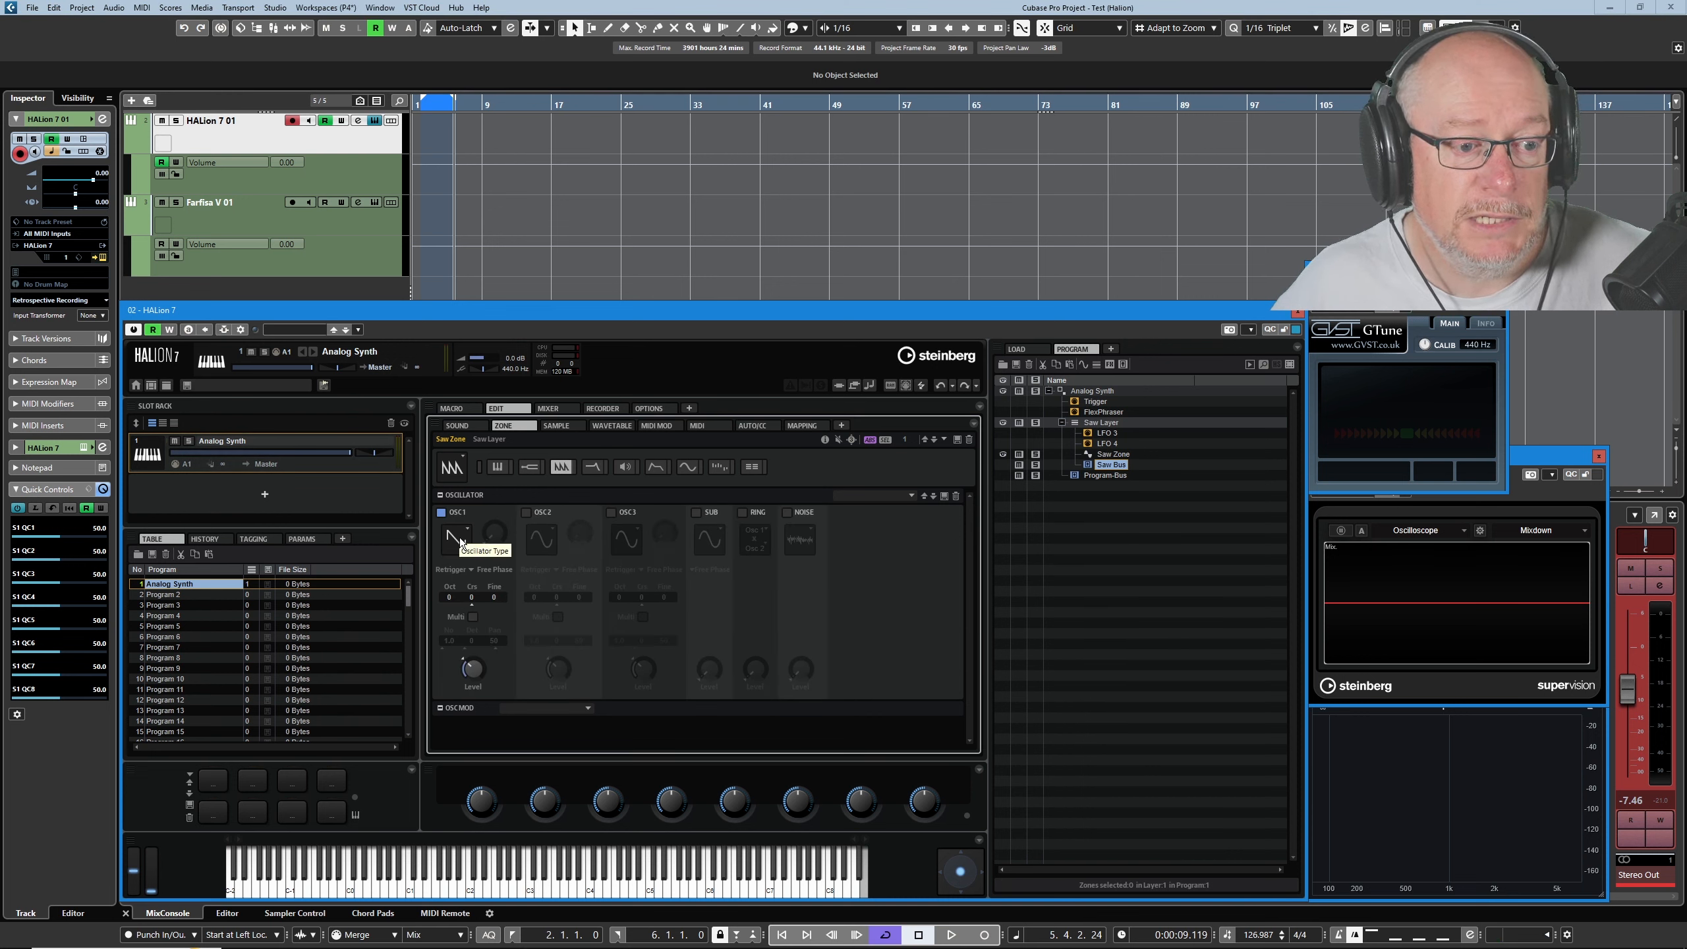
click(590, 467)
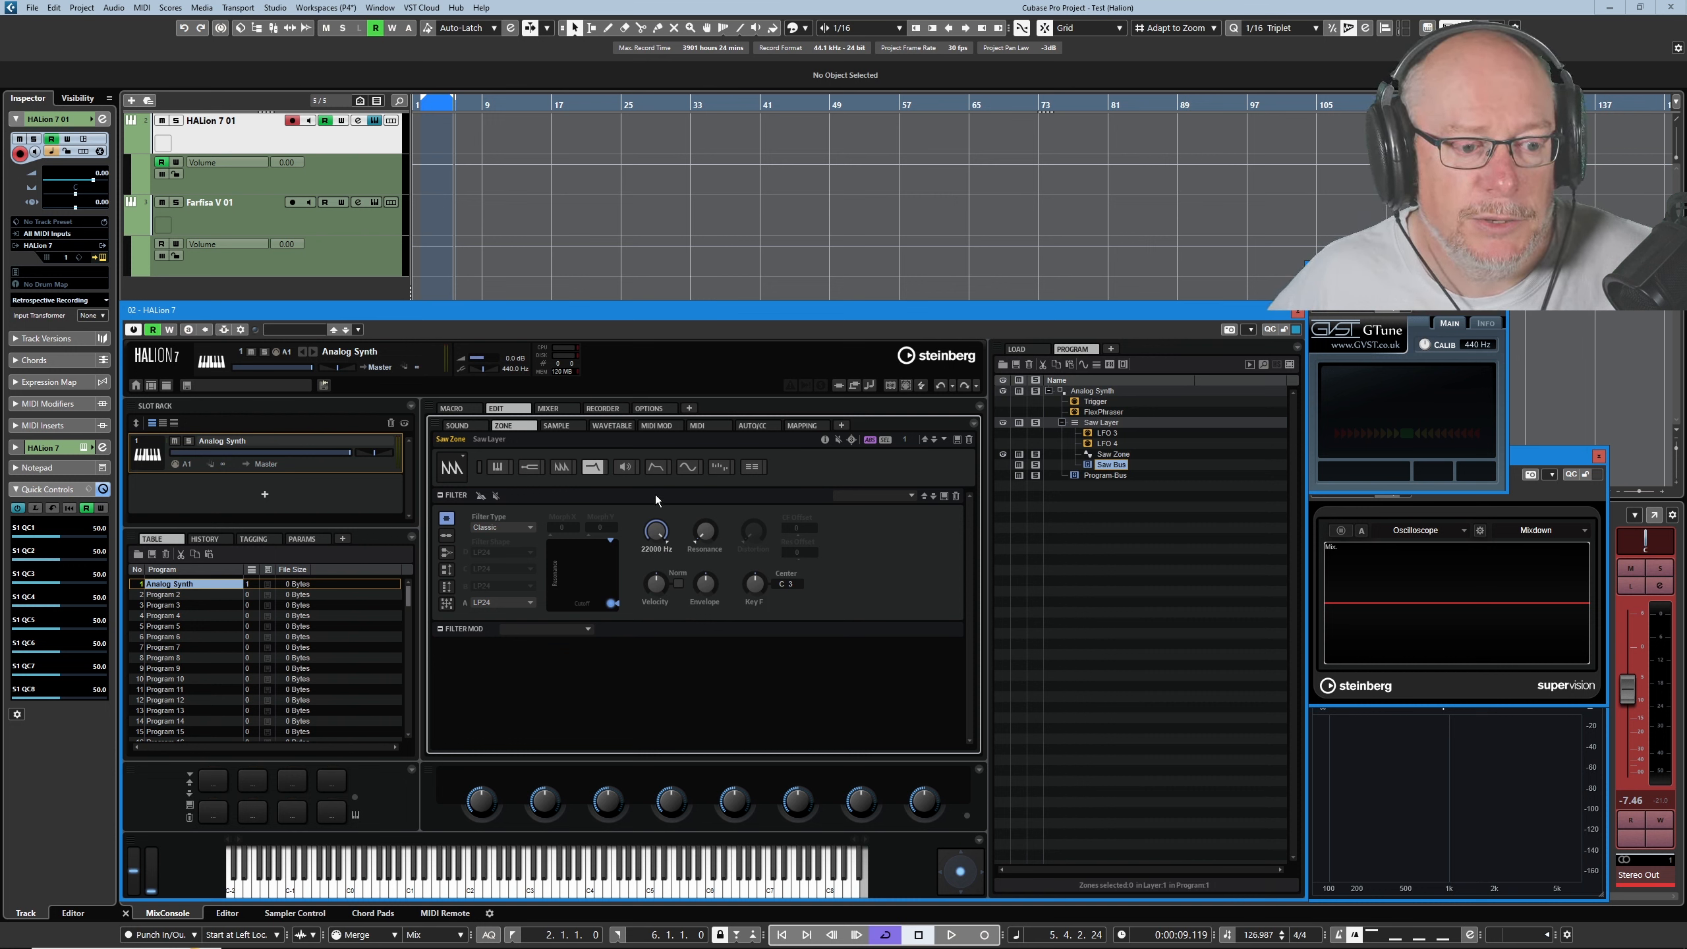
right_click(655, 538)
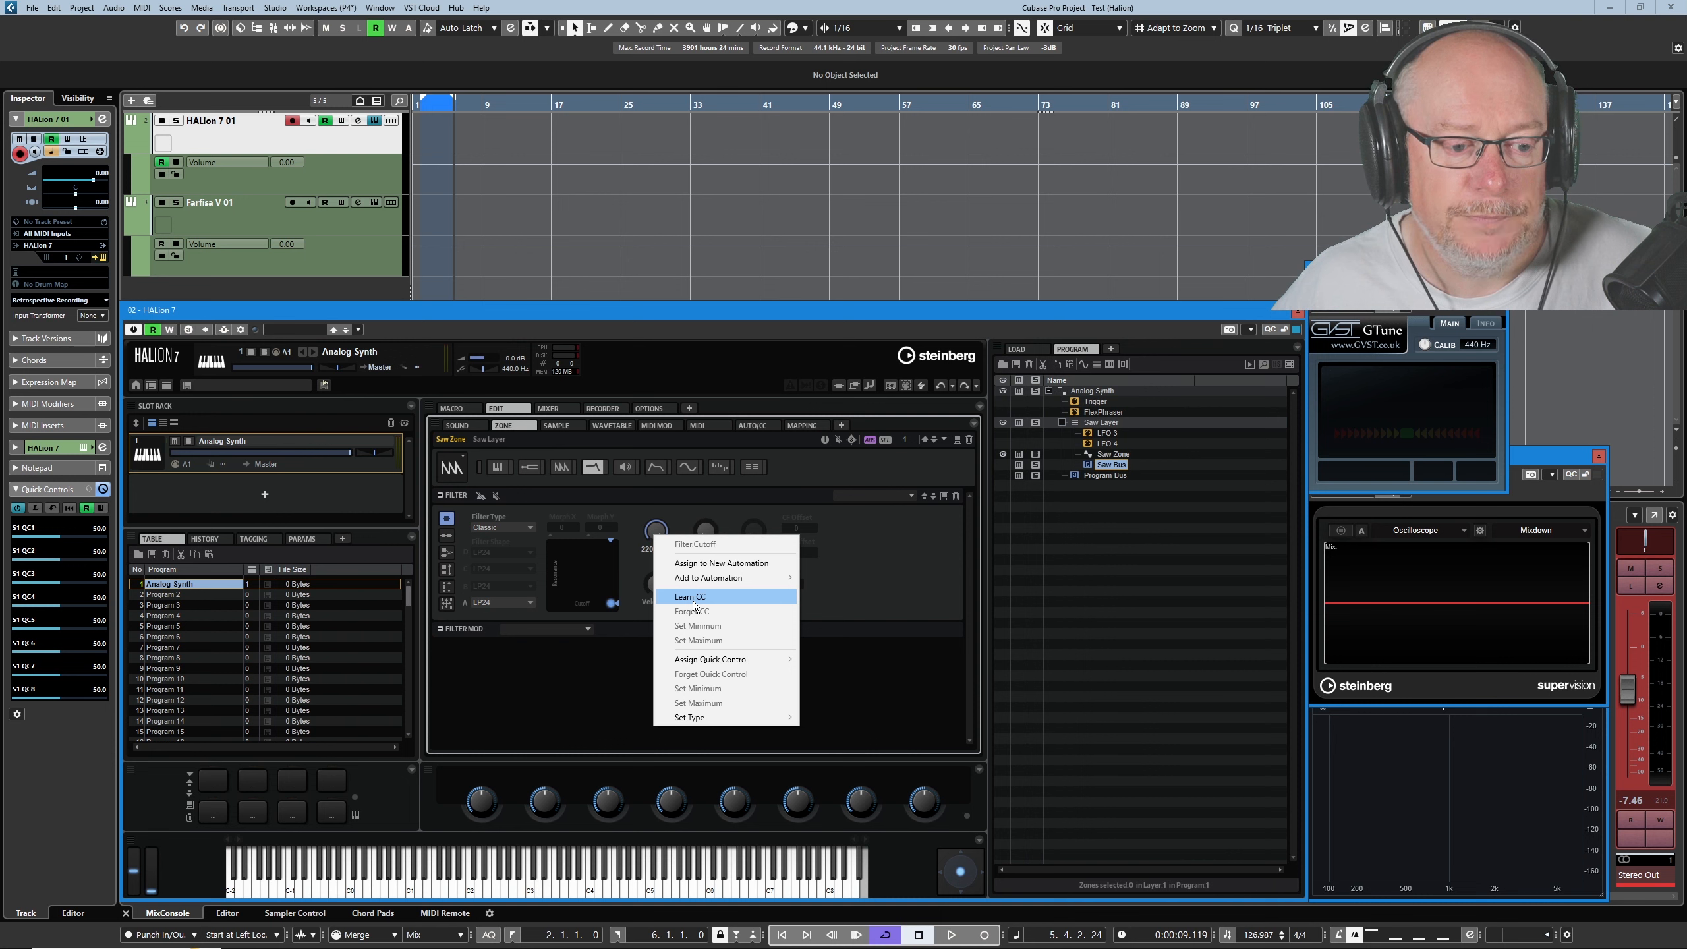
click(694, 602)
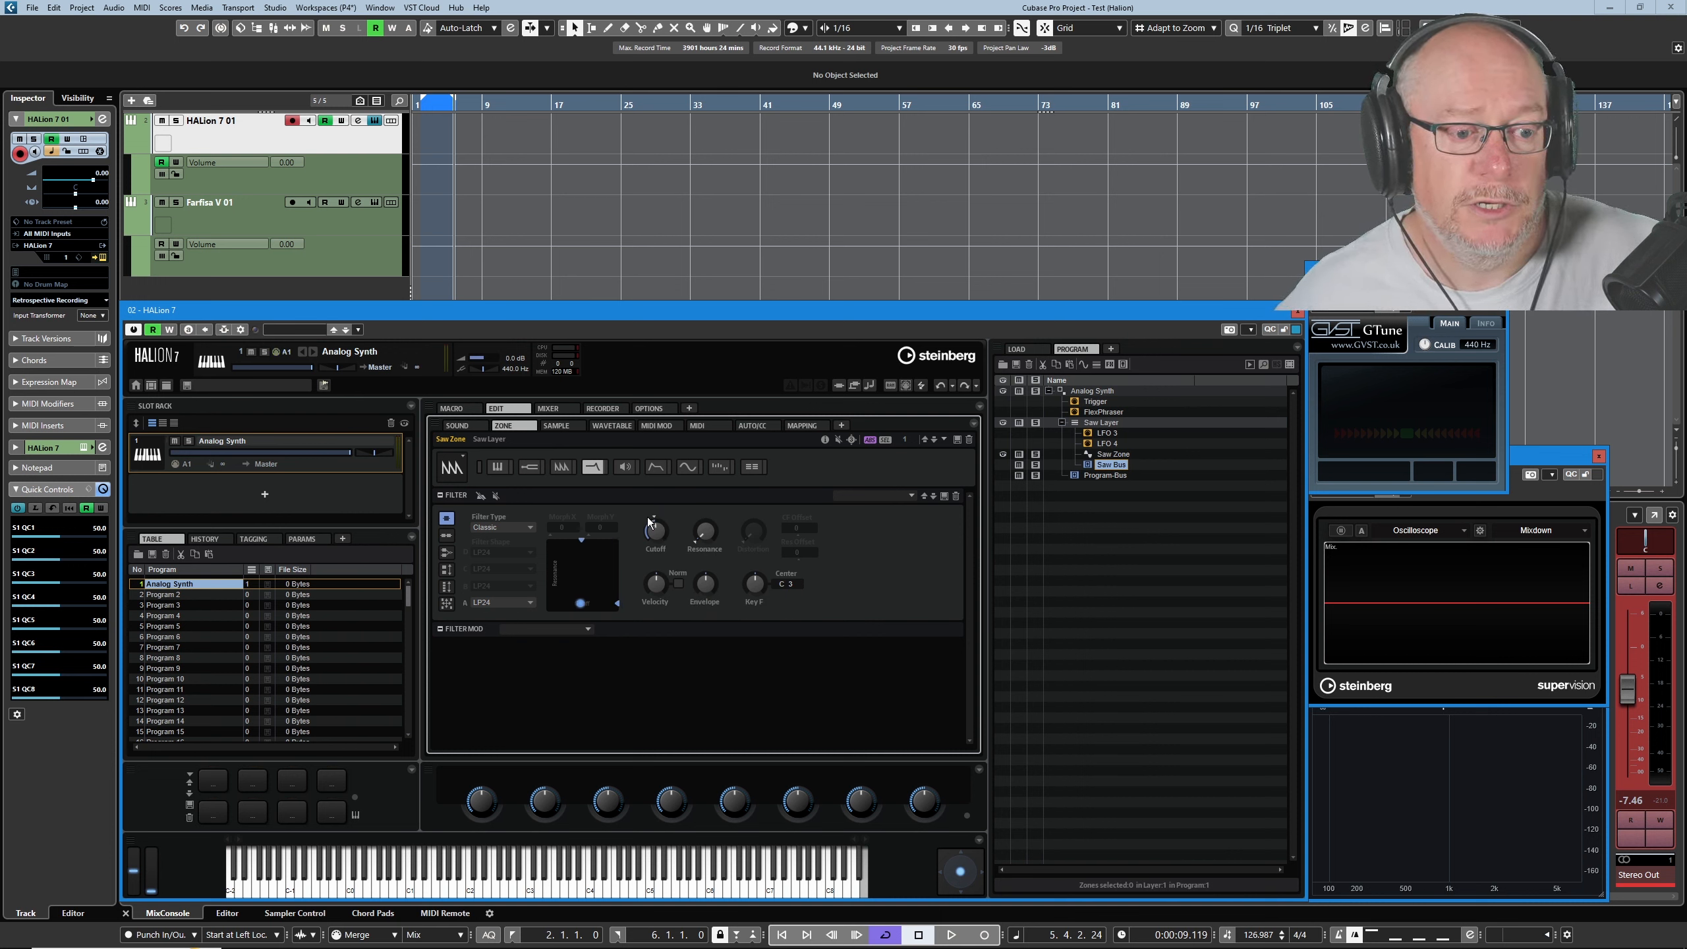
right_click(656, 535)
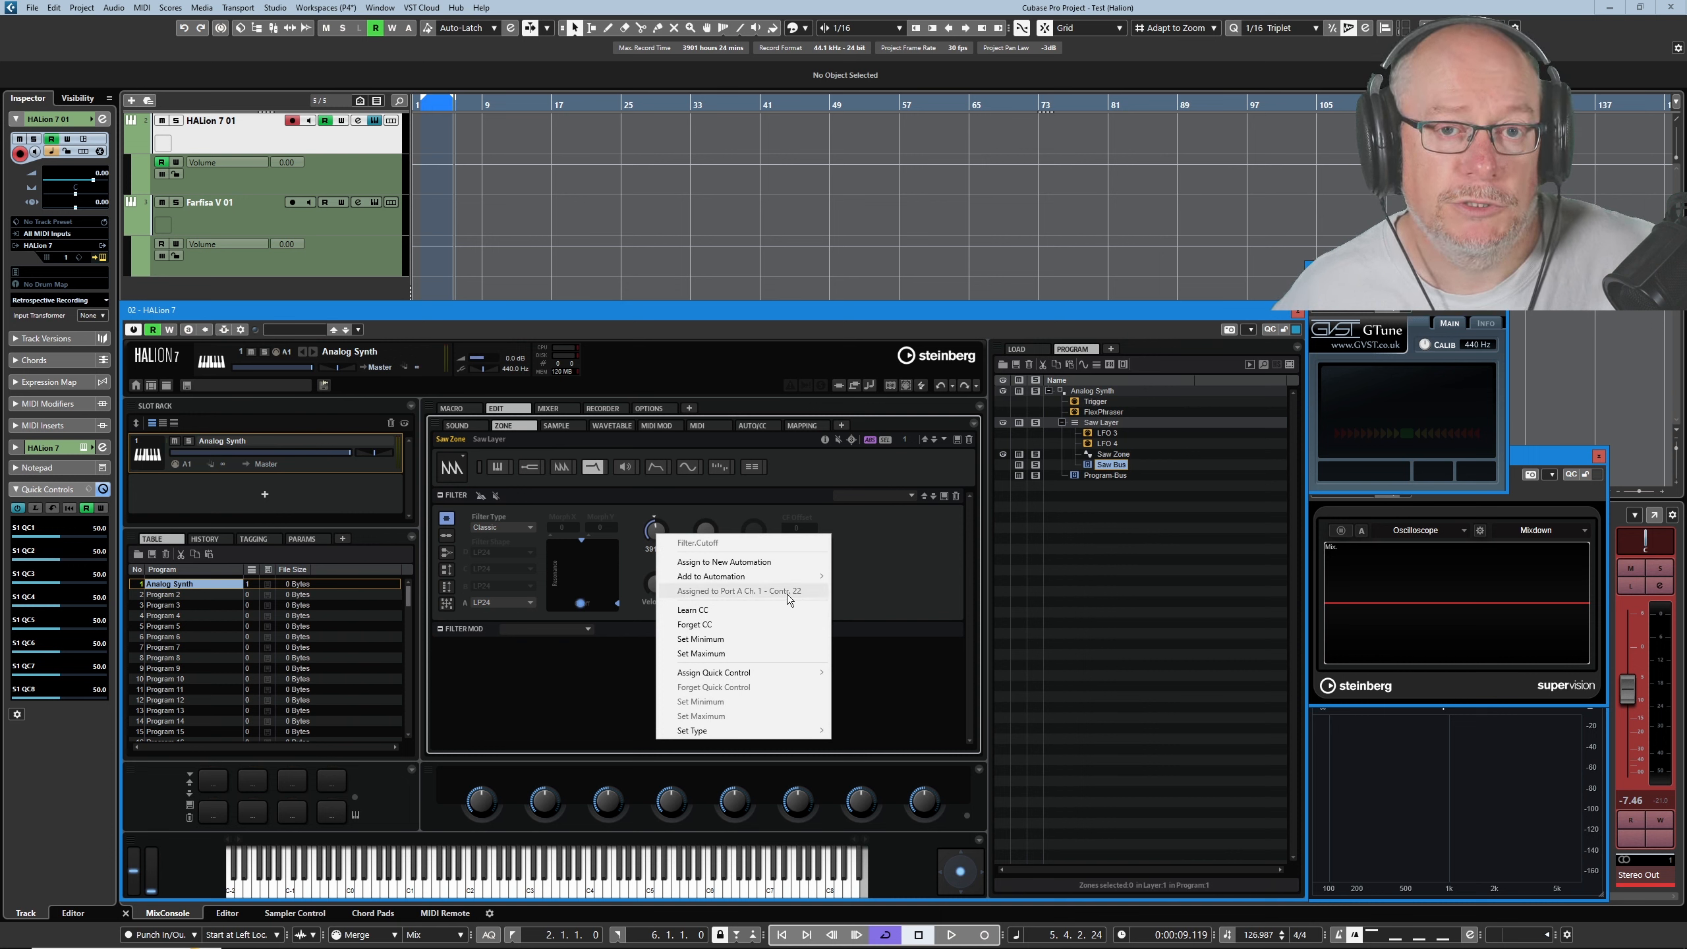
click(545, 693)
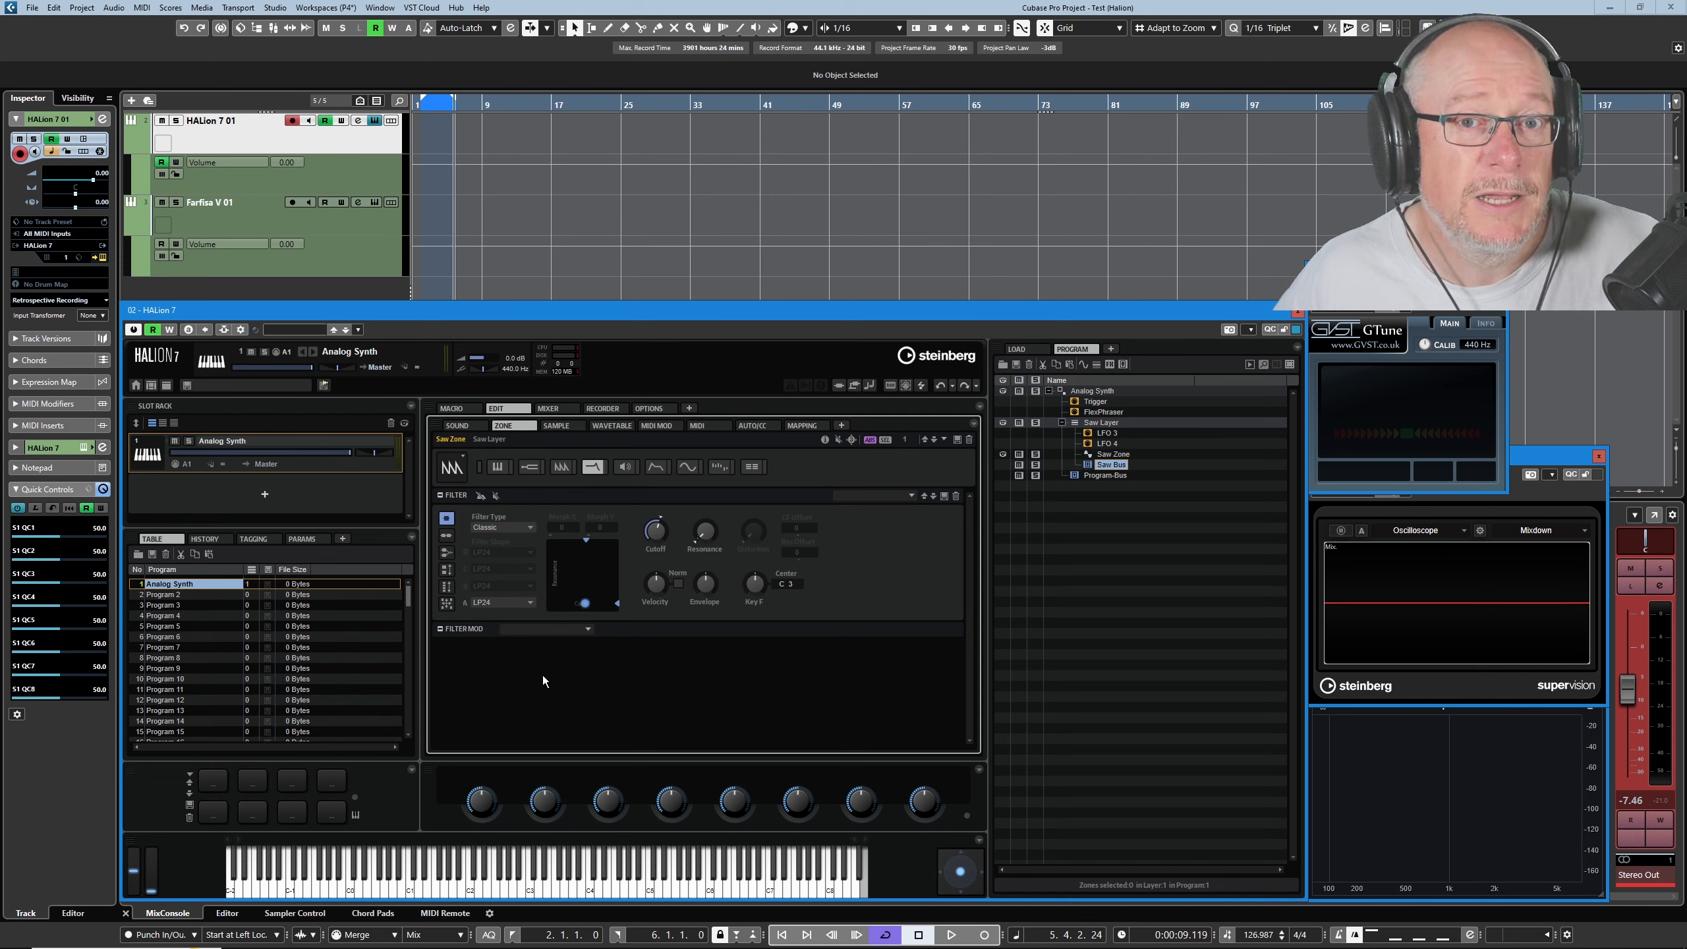
Remove the CC assignment from the Saw Zone's filter cutoff and assign the cutoff to a new automation parameter
right_click(663, 539)
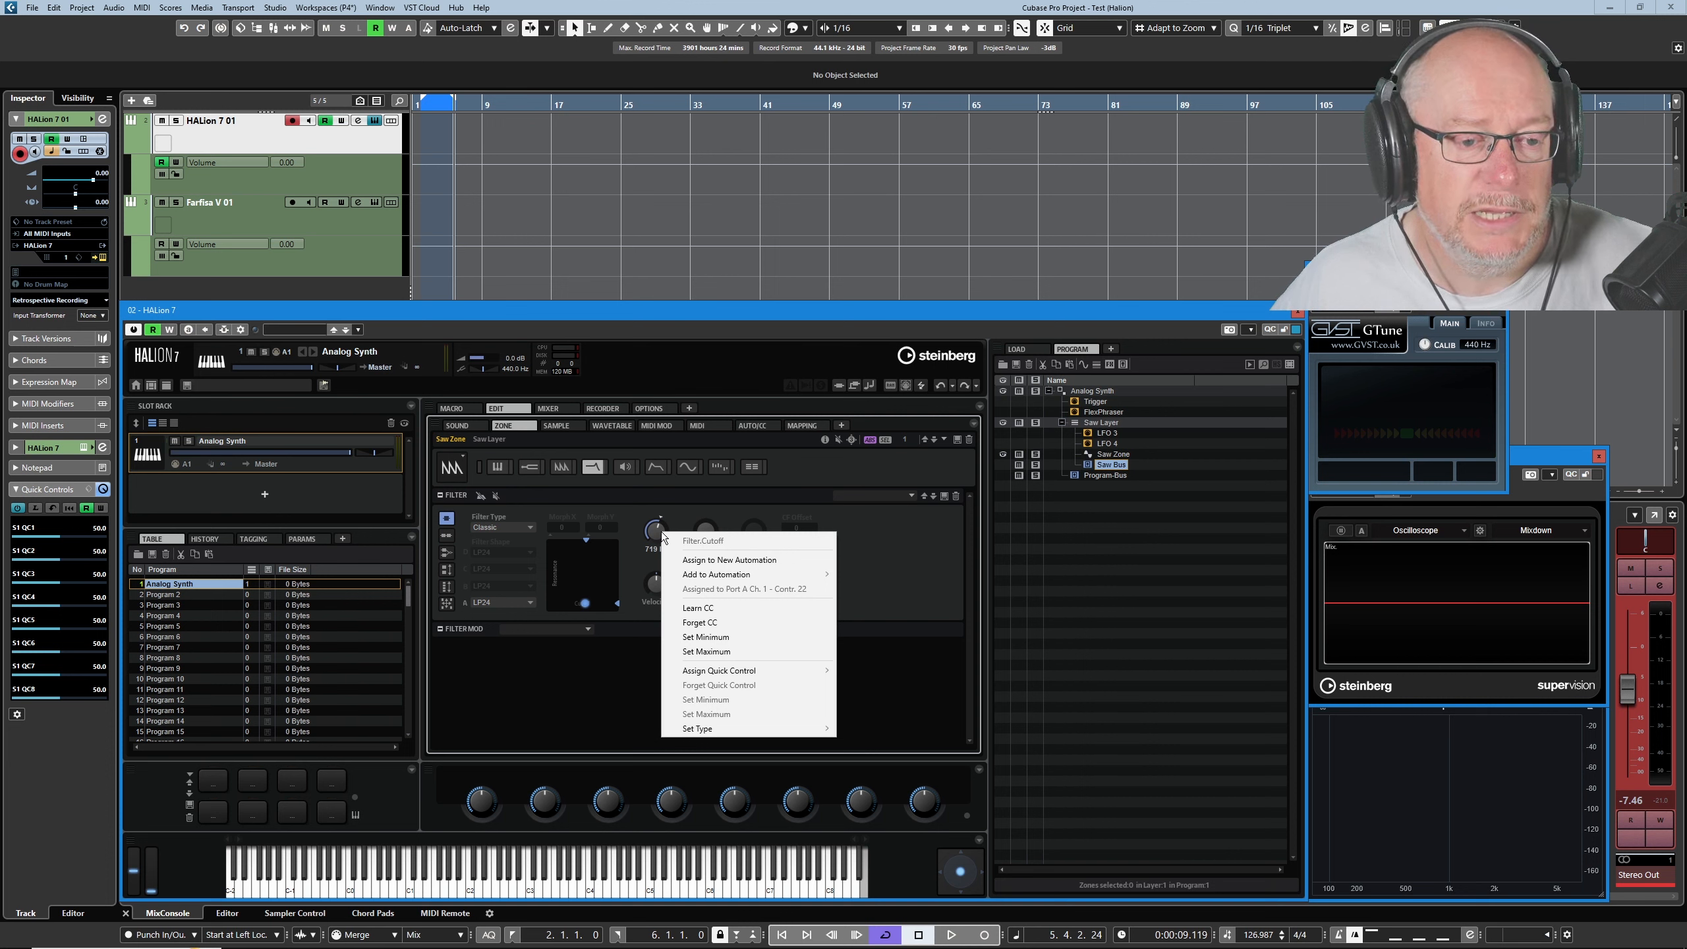
click(712, 628)
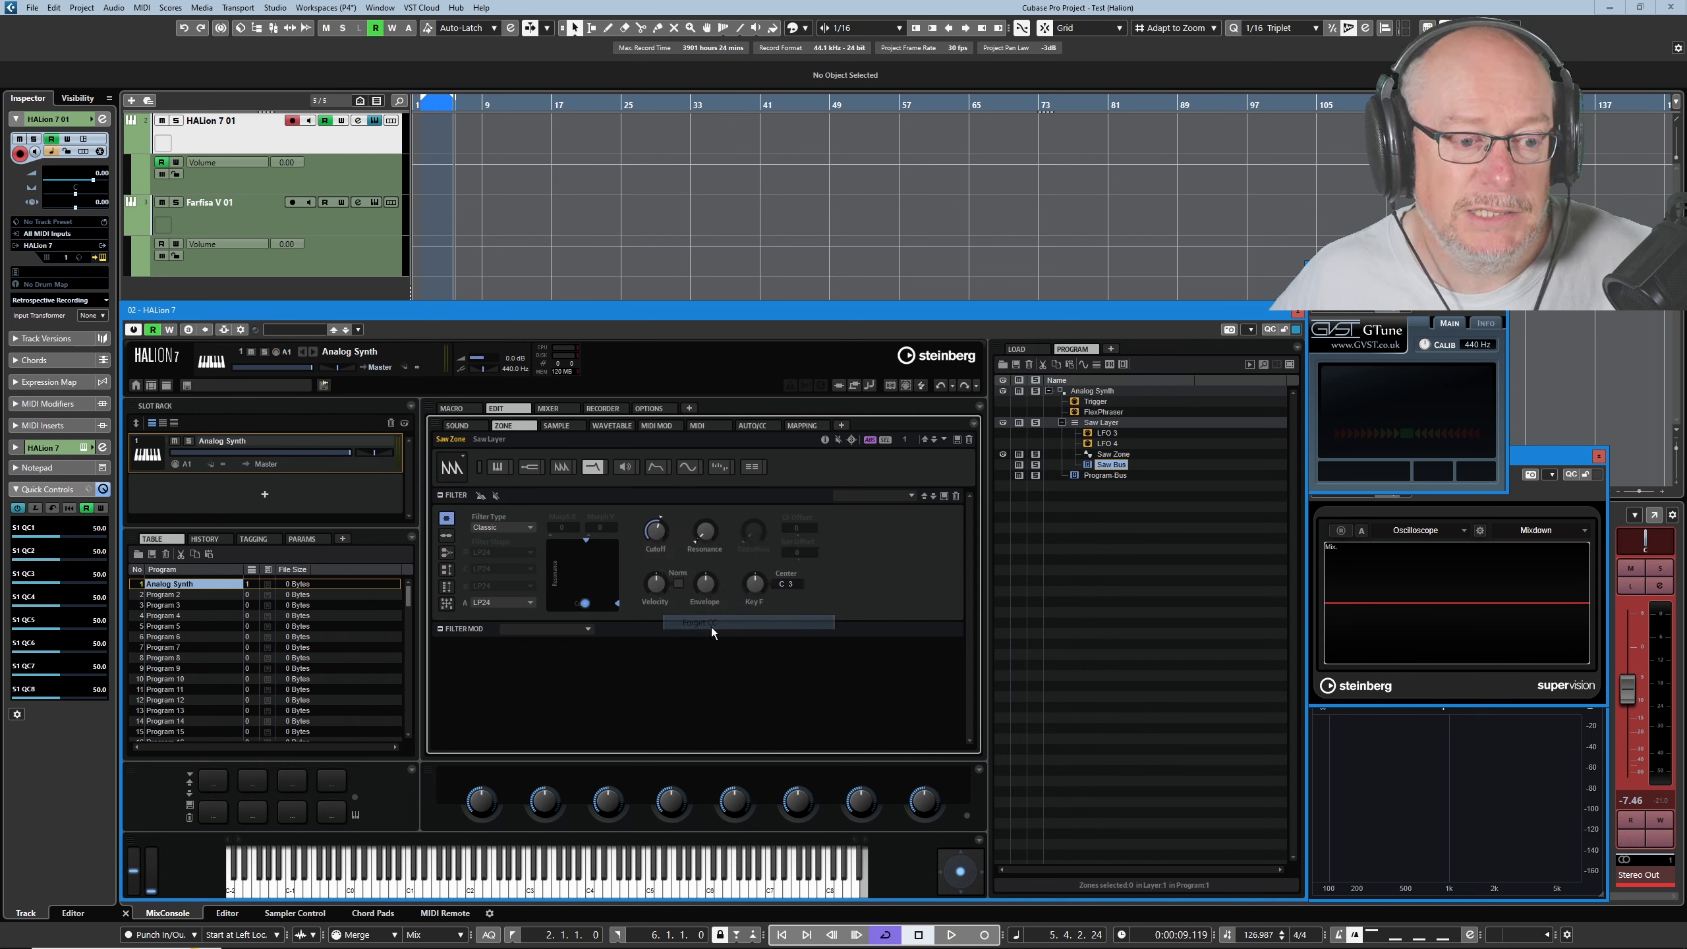
right_click(653, 528)
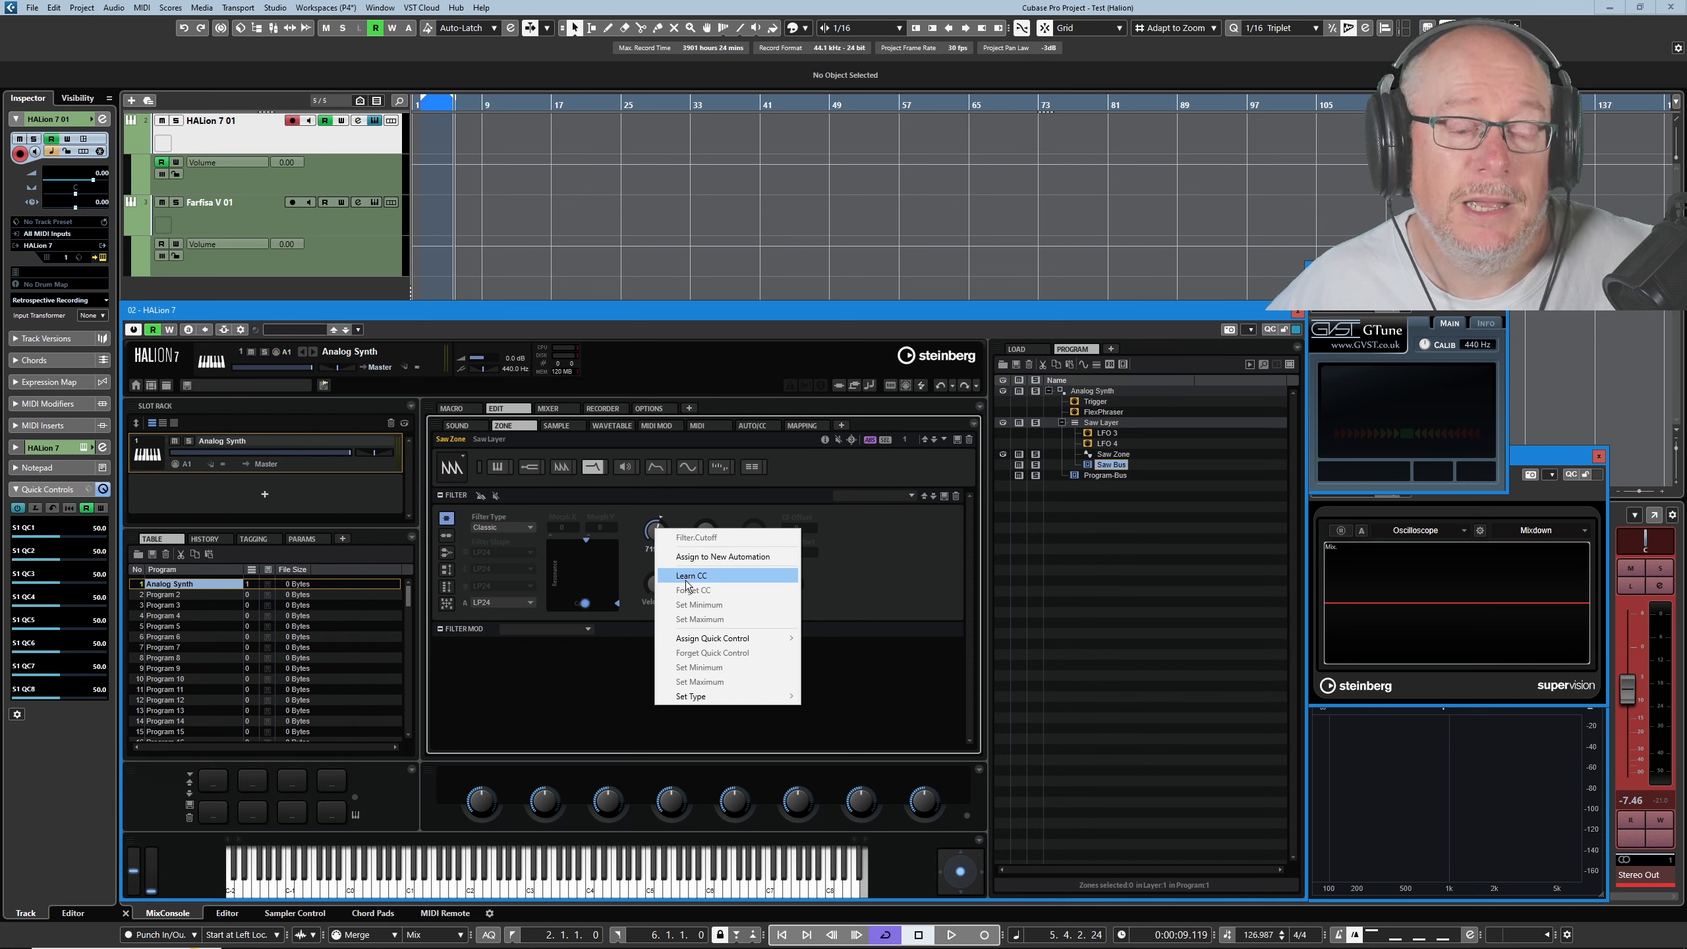
click(721, 556)
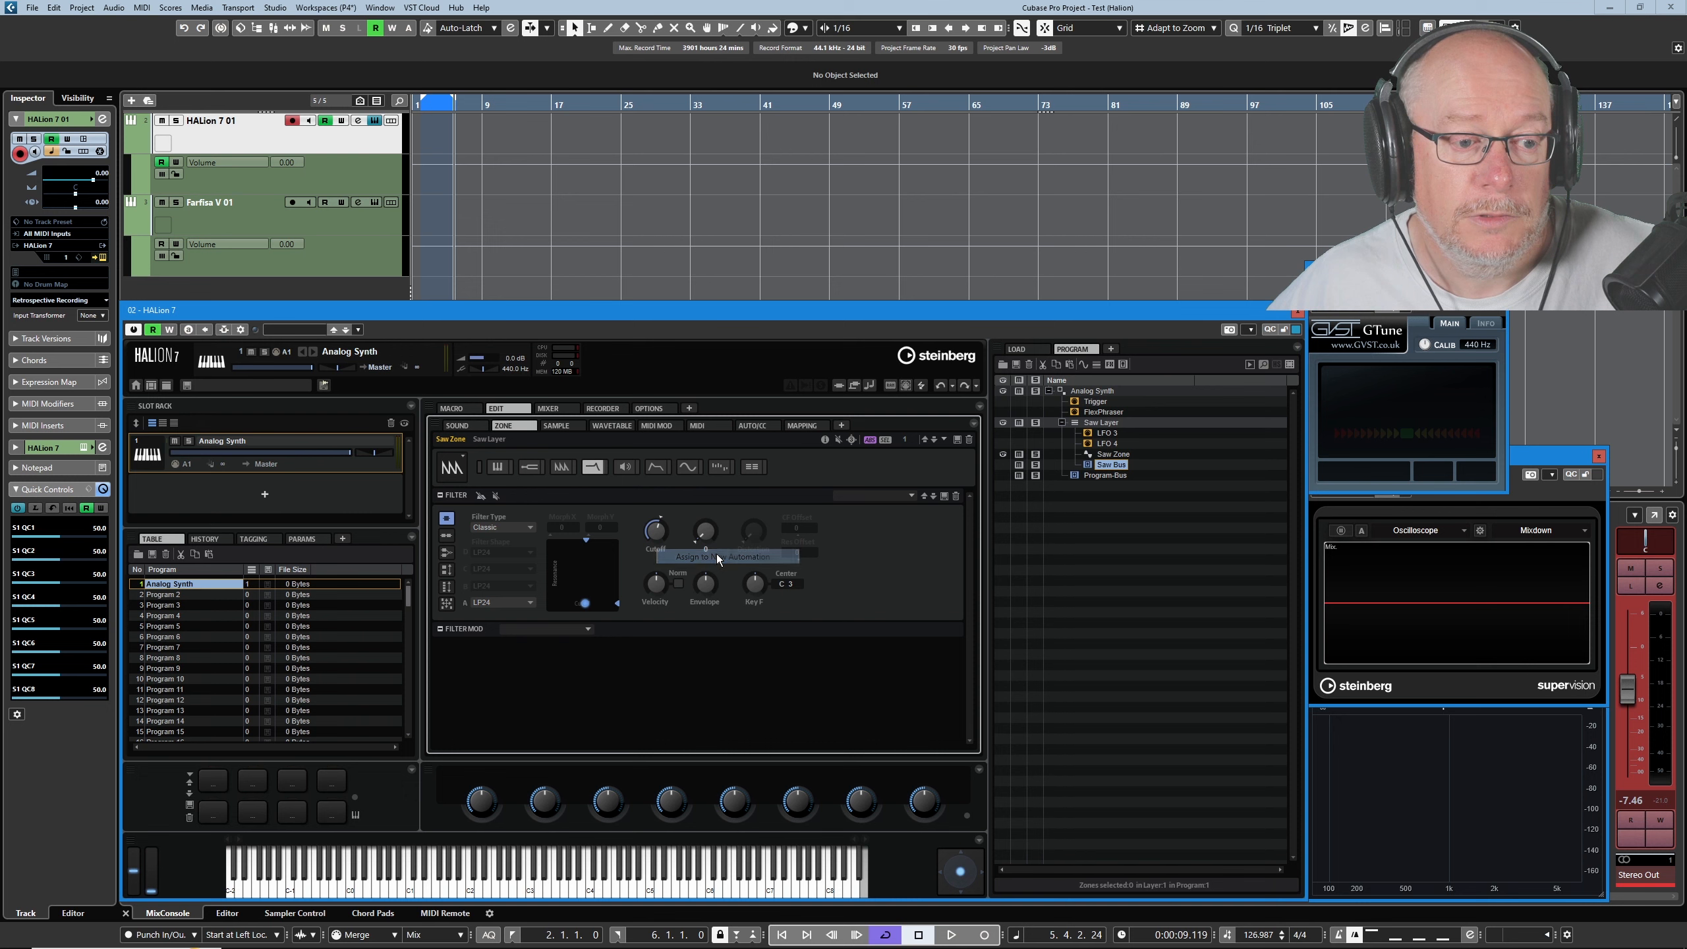
Look for the filter cutoff among HALion 7's Automation parameters available to the HALion 7 01 track, without adding it
click(214, 163)
click(230, 397)
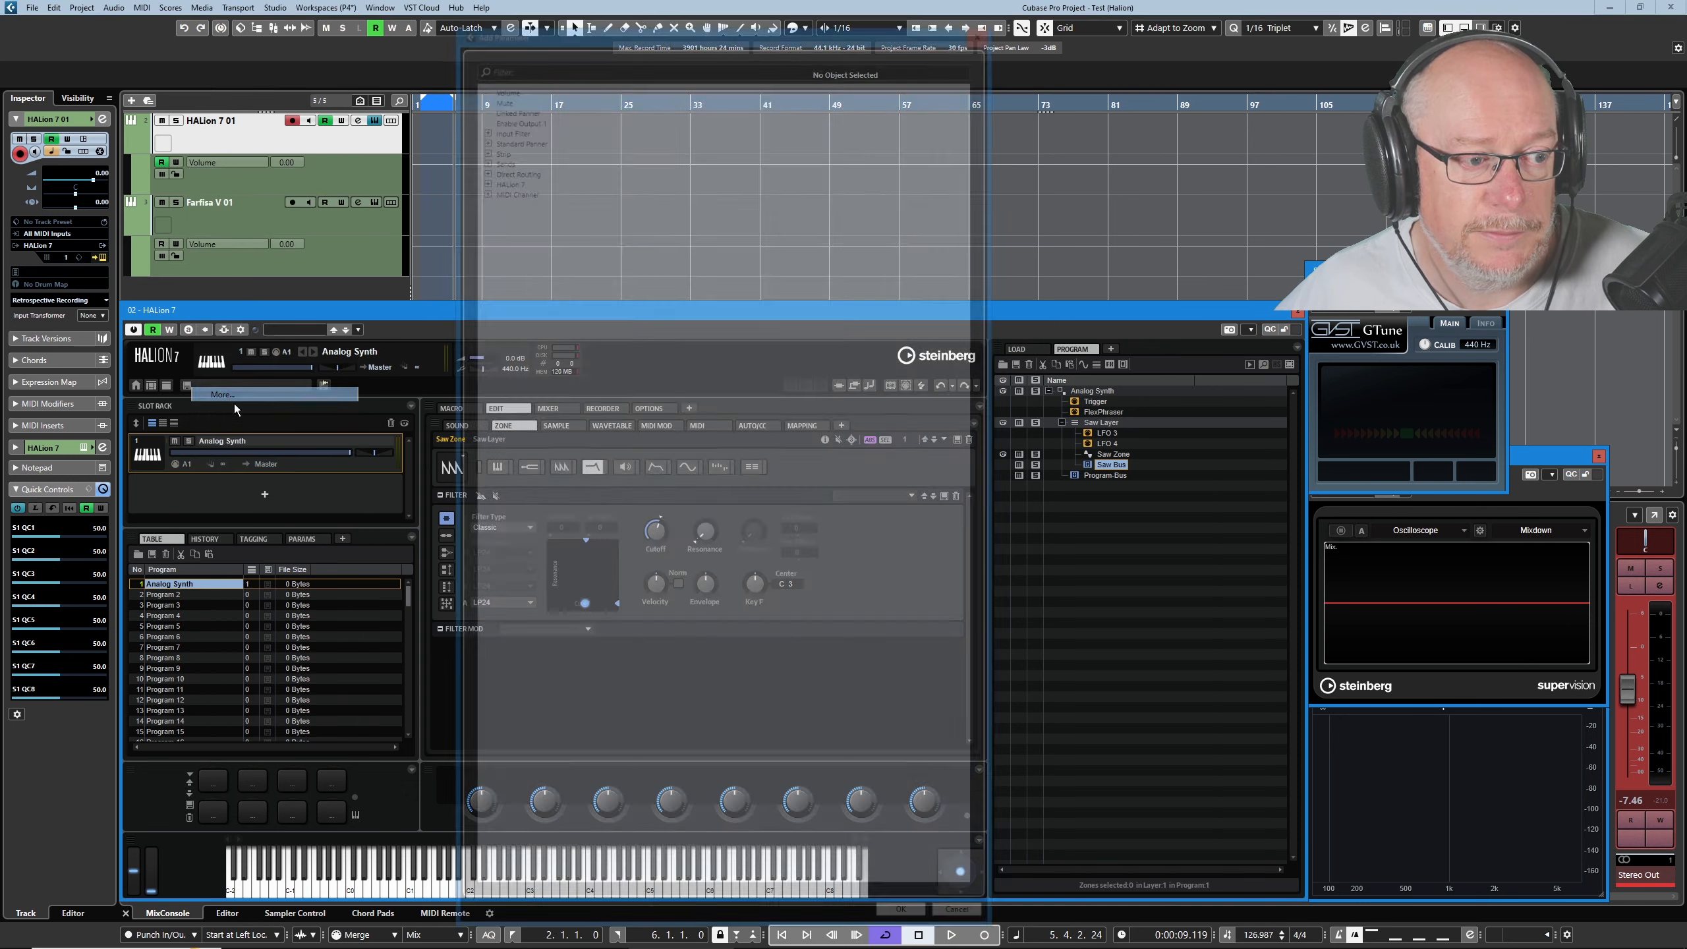
click(479, 173)
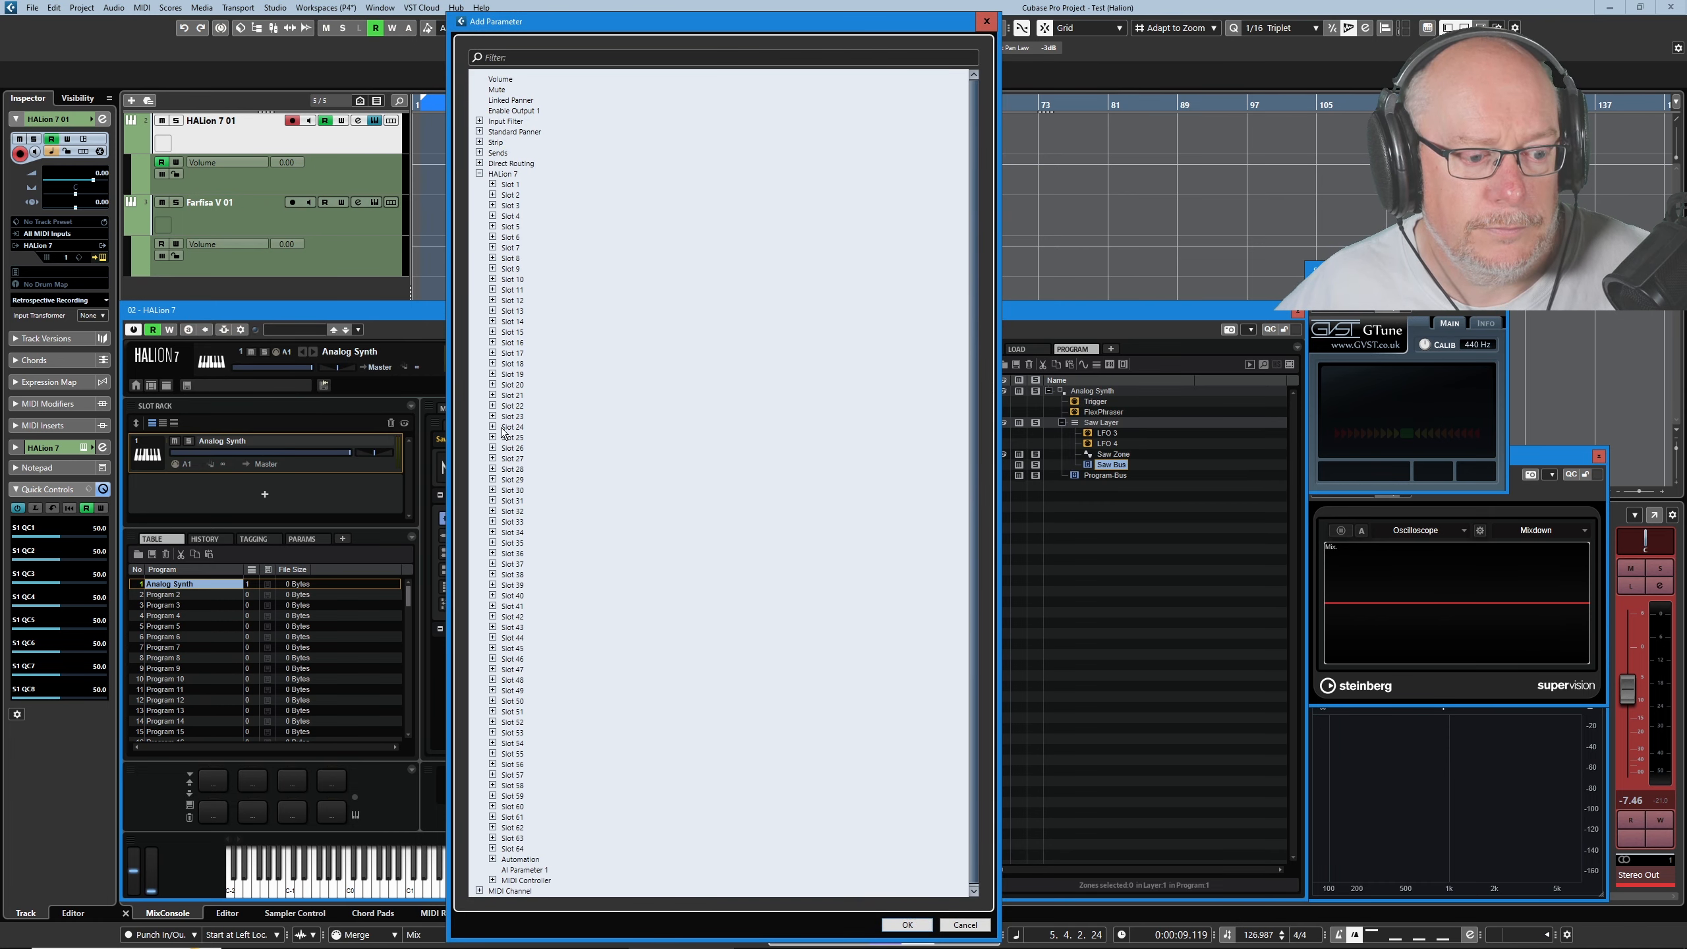
click(493, 860)
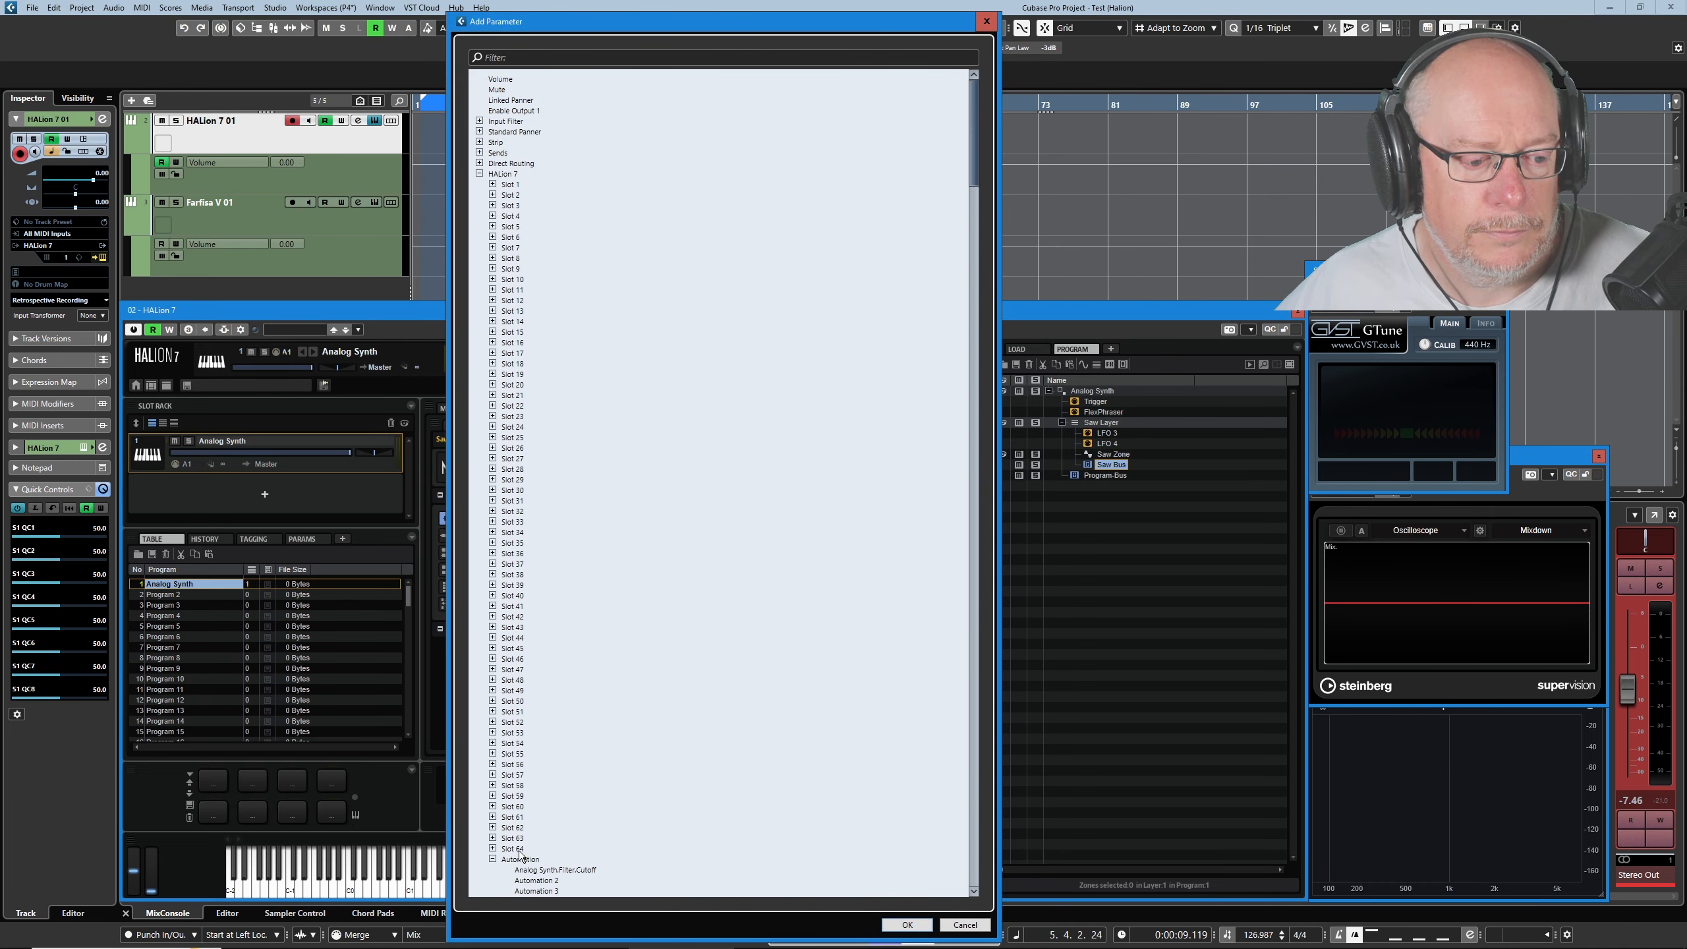
scroll(600, 575, down, 10)
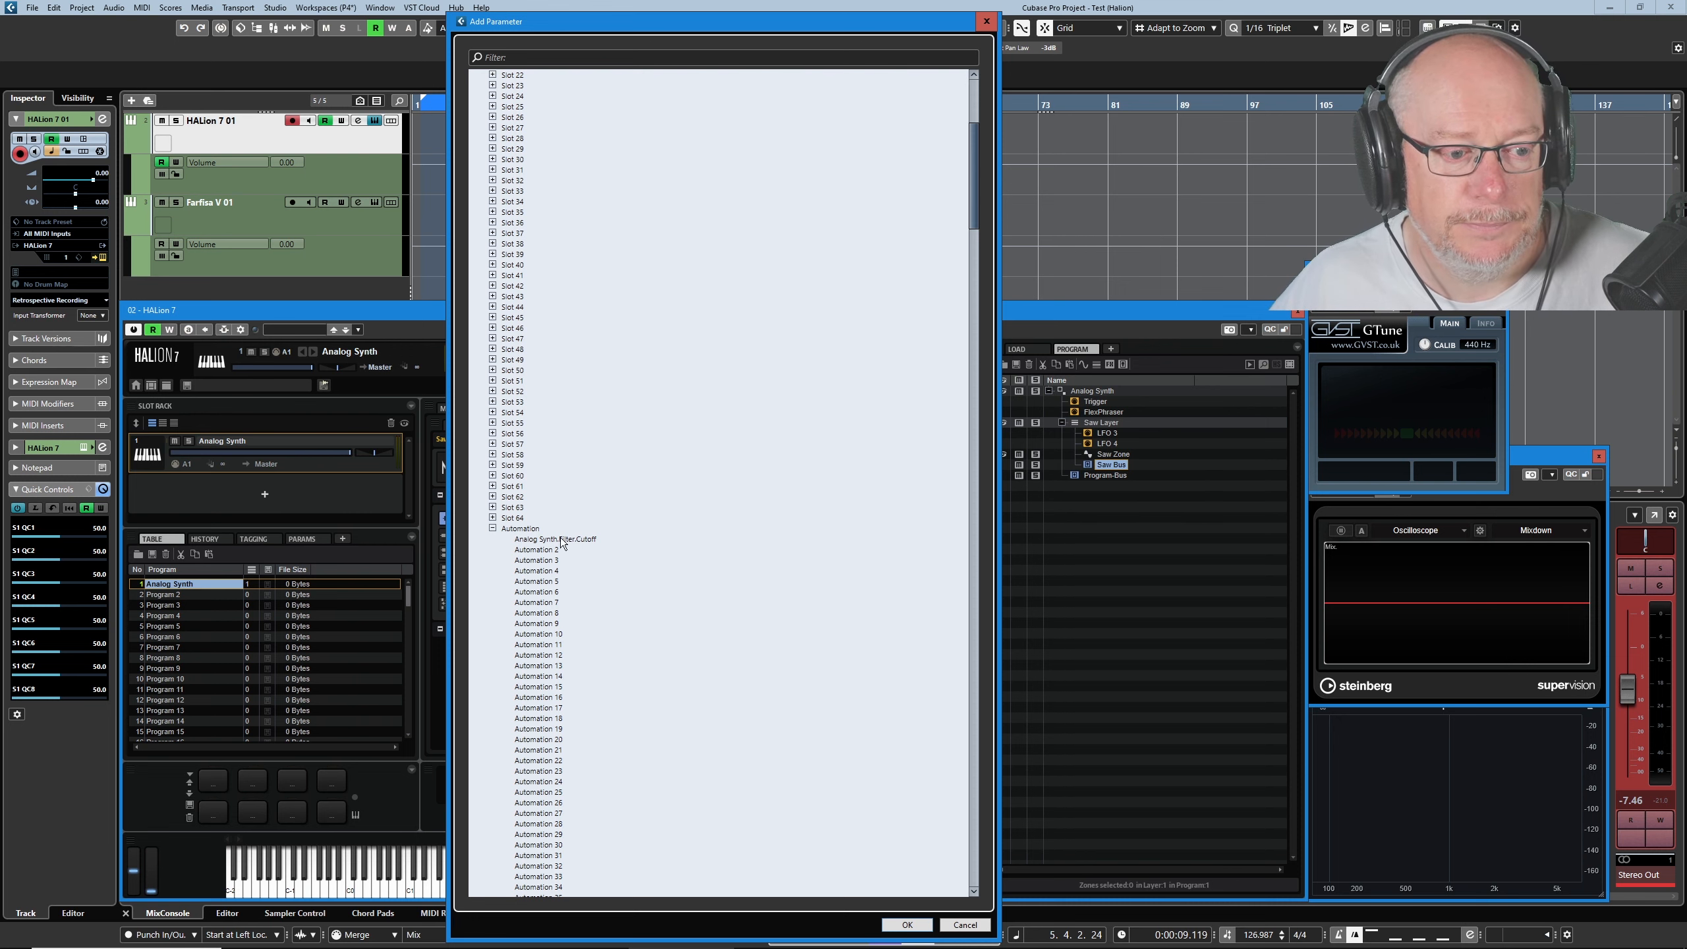
key(Escape)
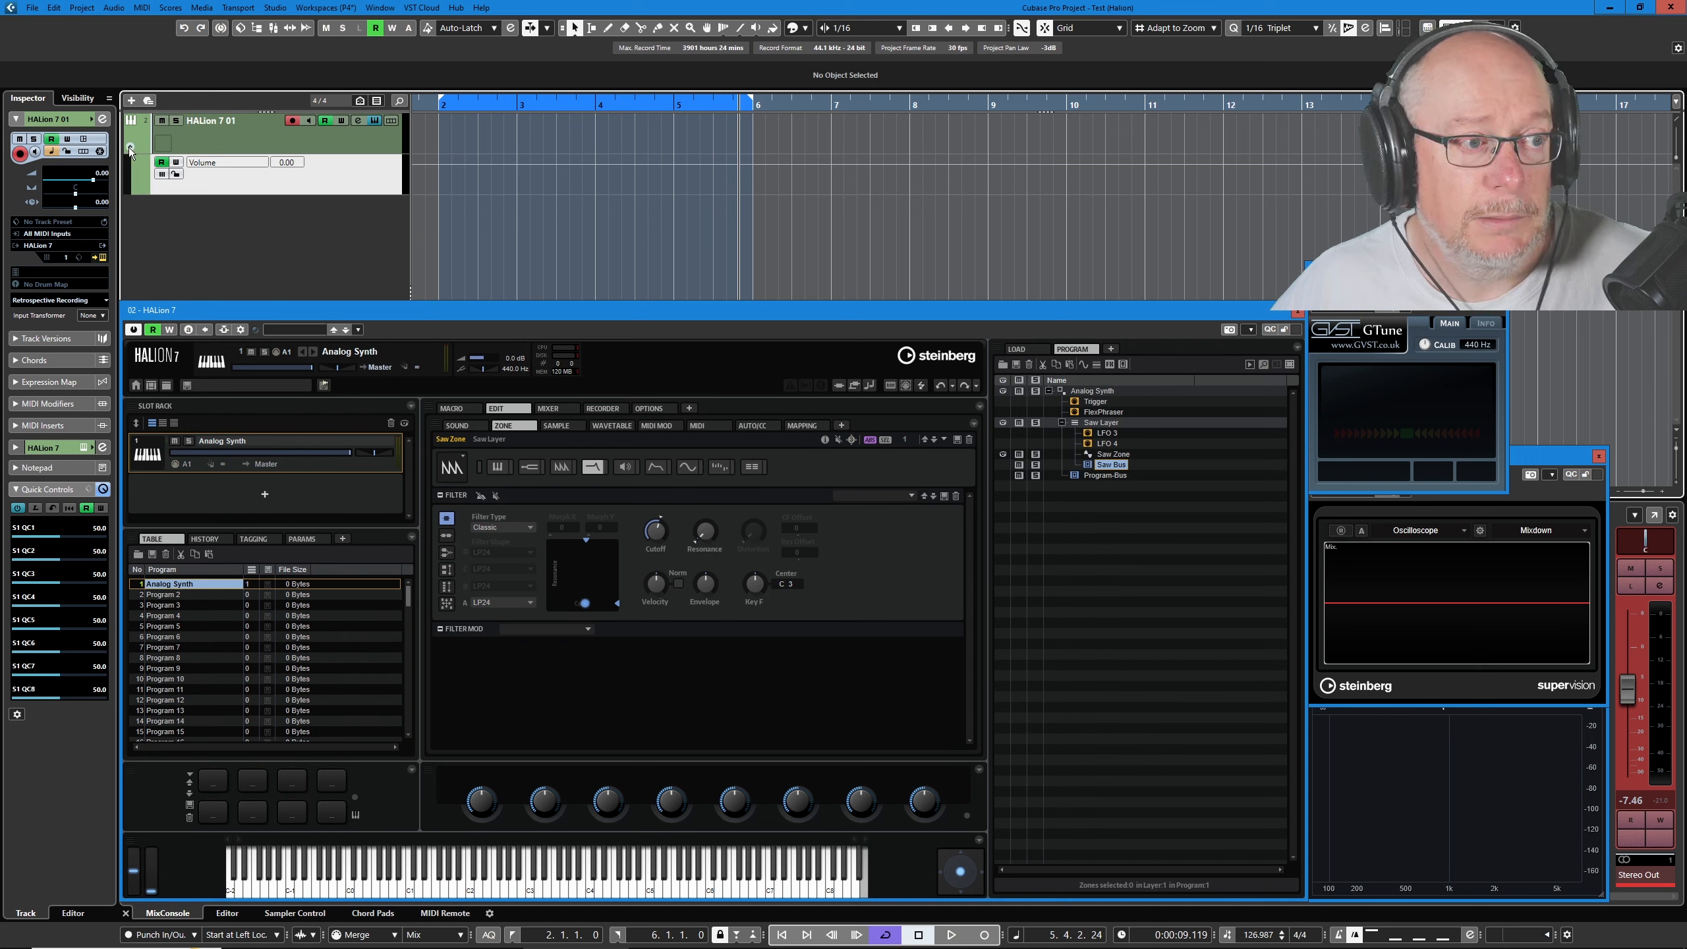
Add an automation lane to the HALion 7 01 track and assign it to HALion 7's Analog Synth.Filter.Cutoff automation parameter
click(137, 190)
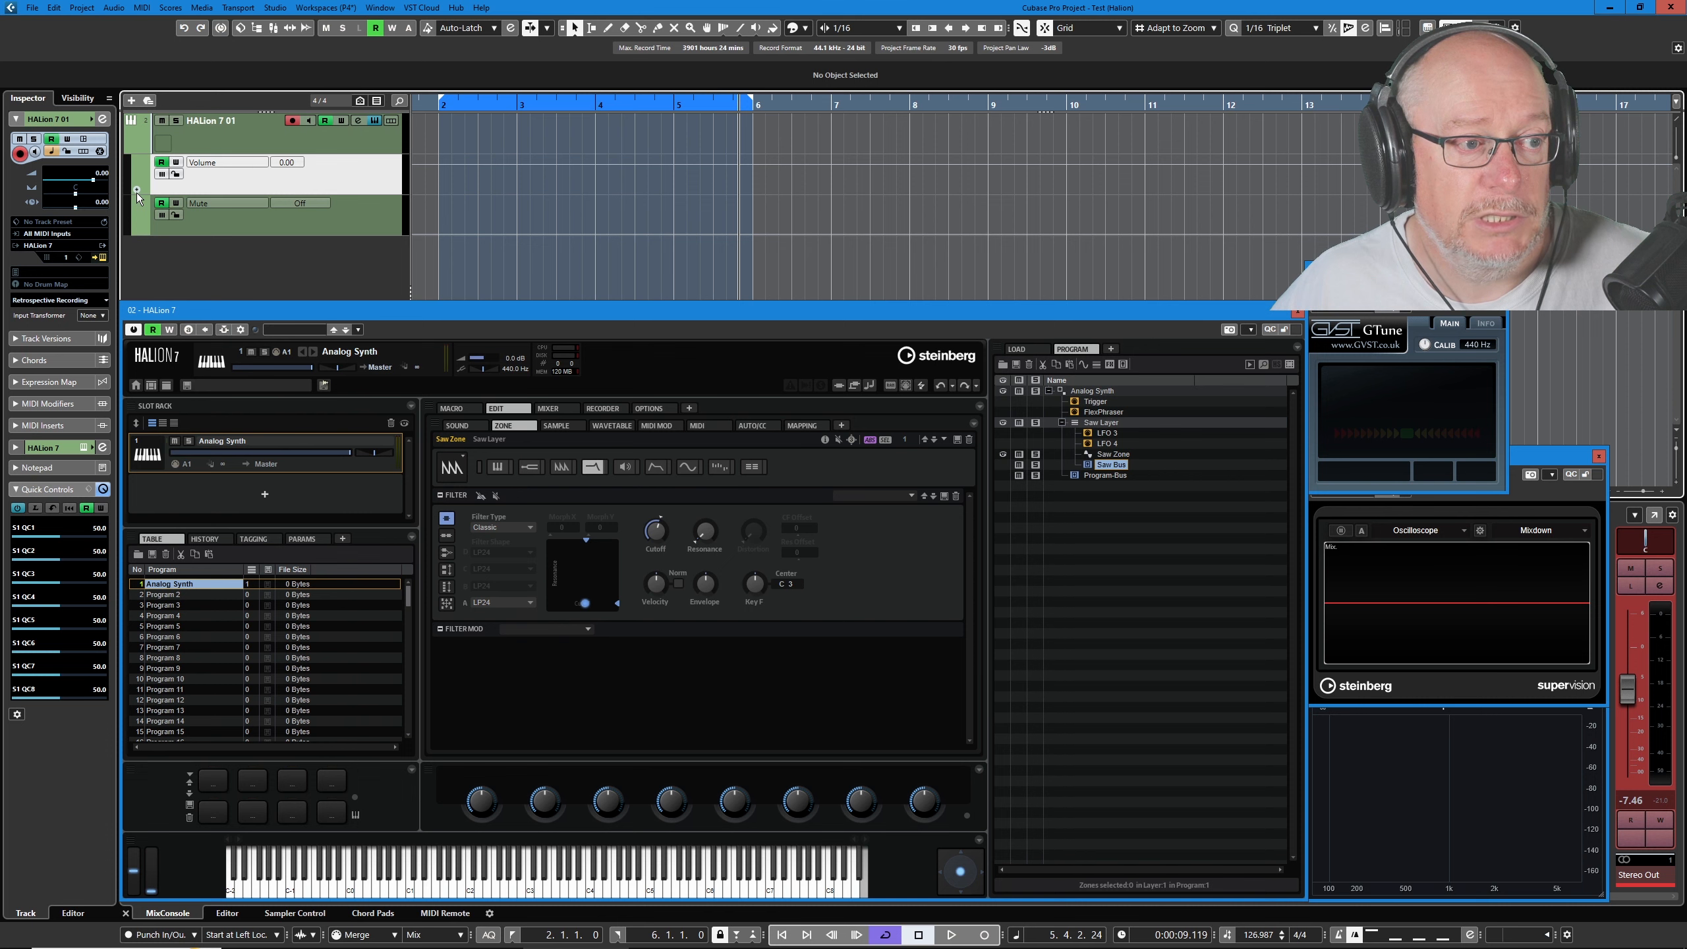
click(211, 202)
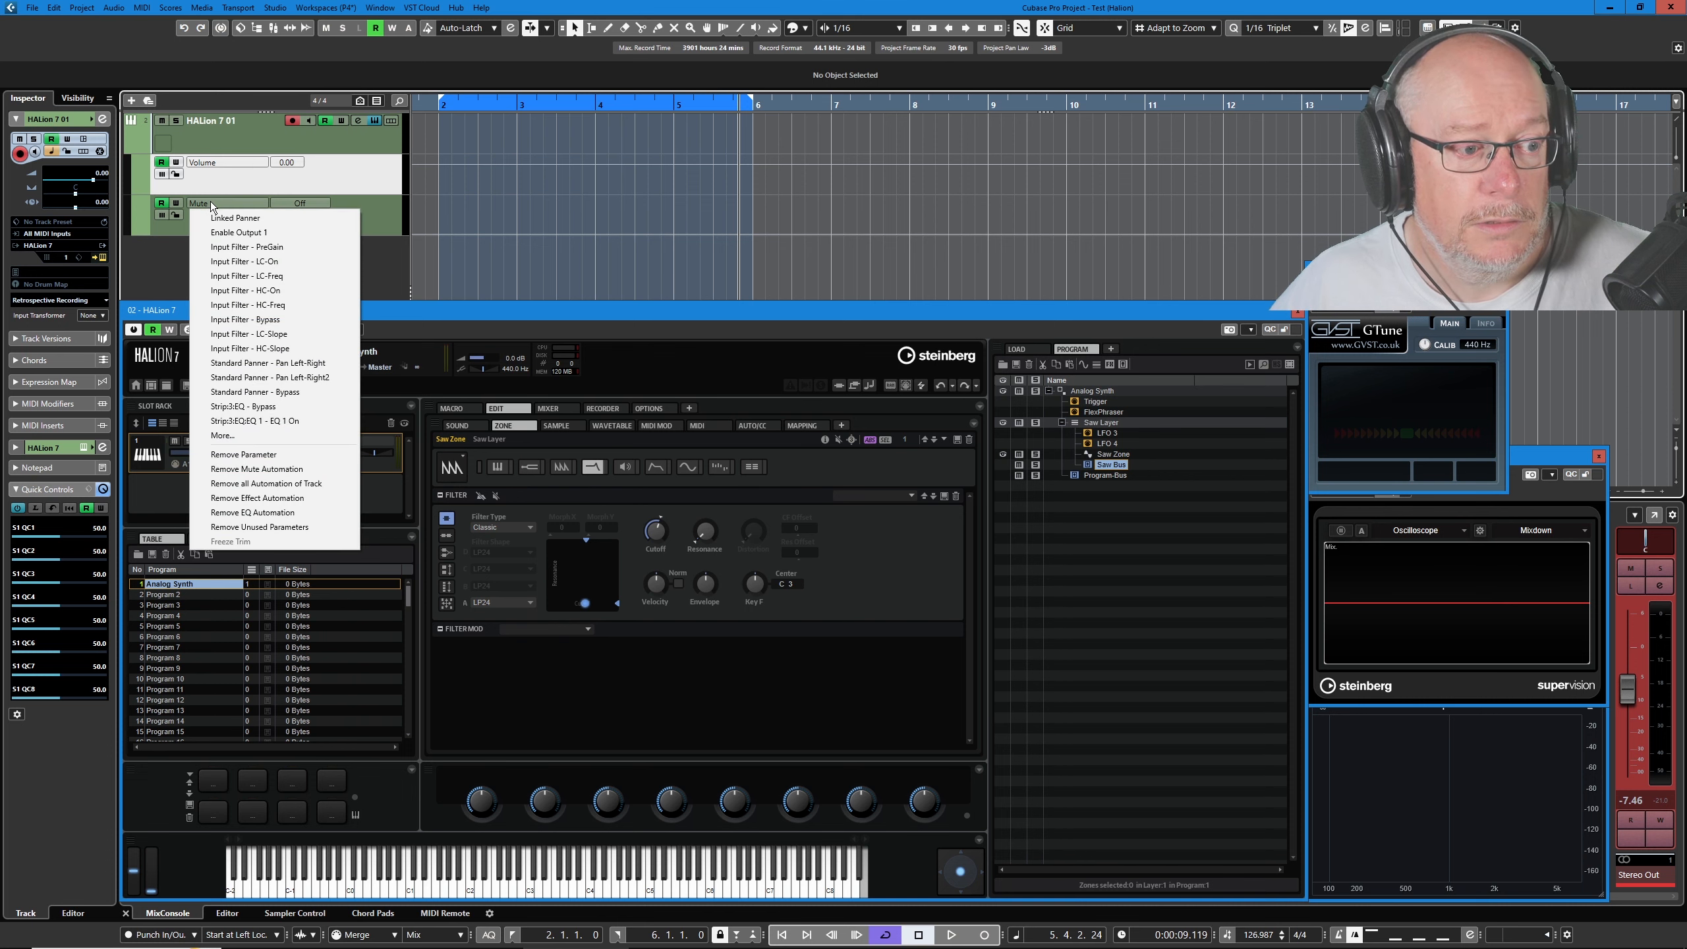
click(237, 438)
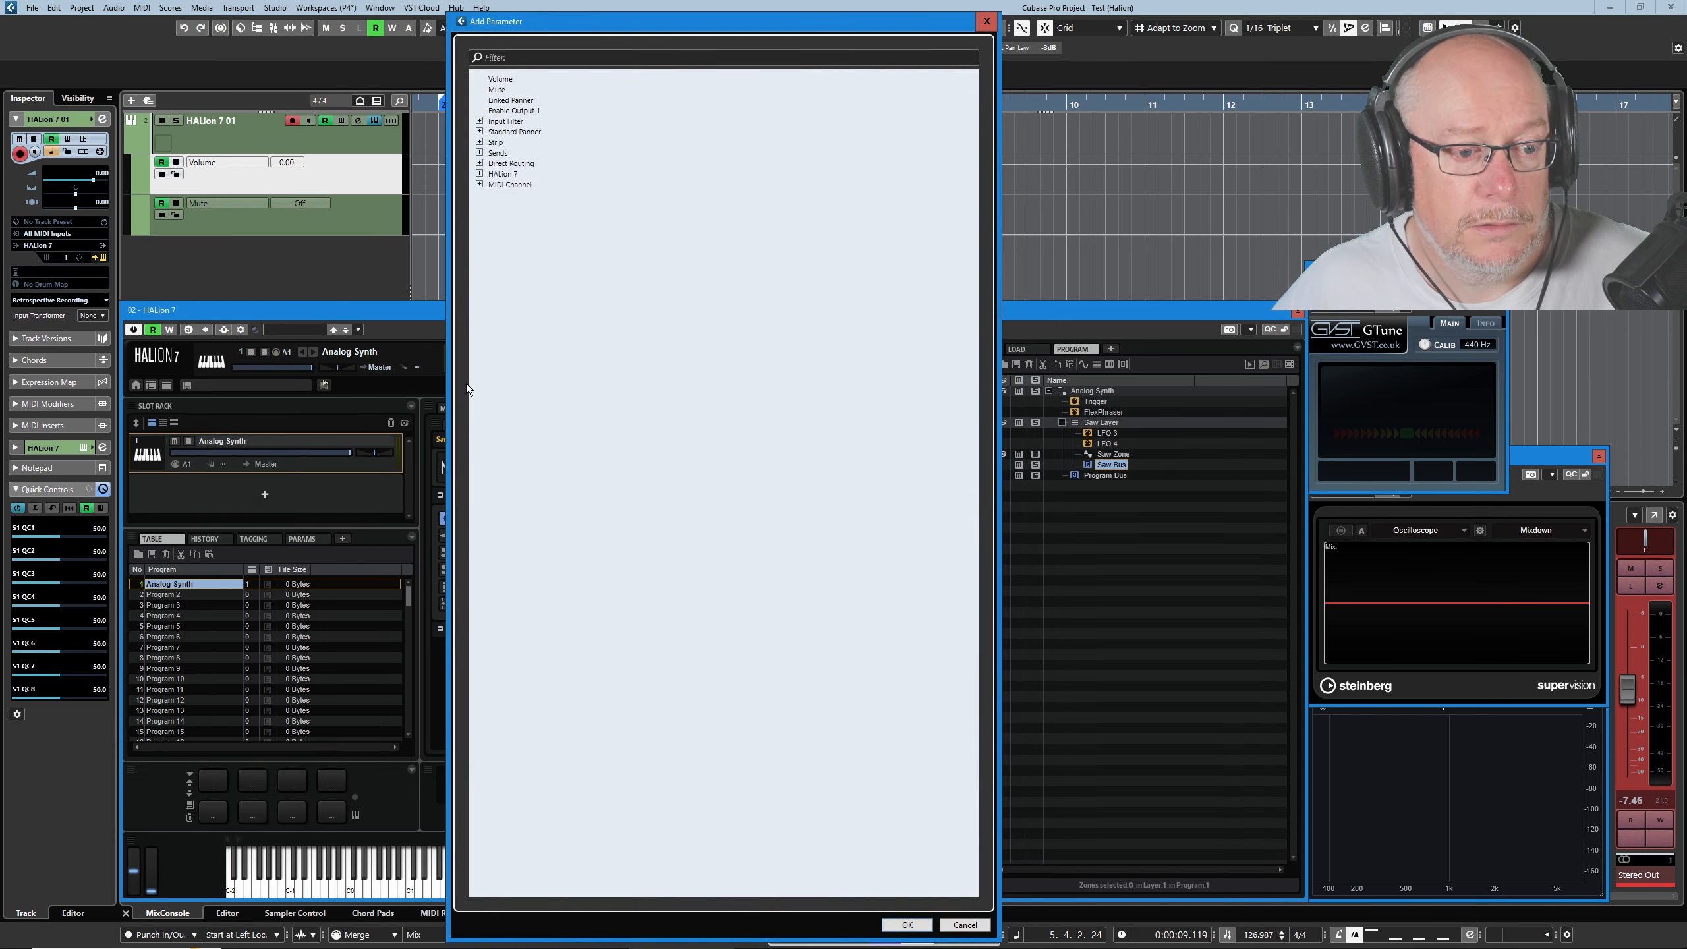
click(479, 174)
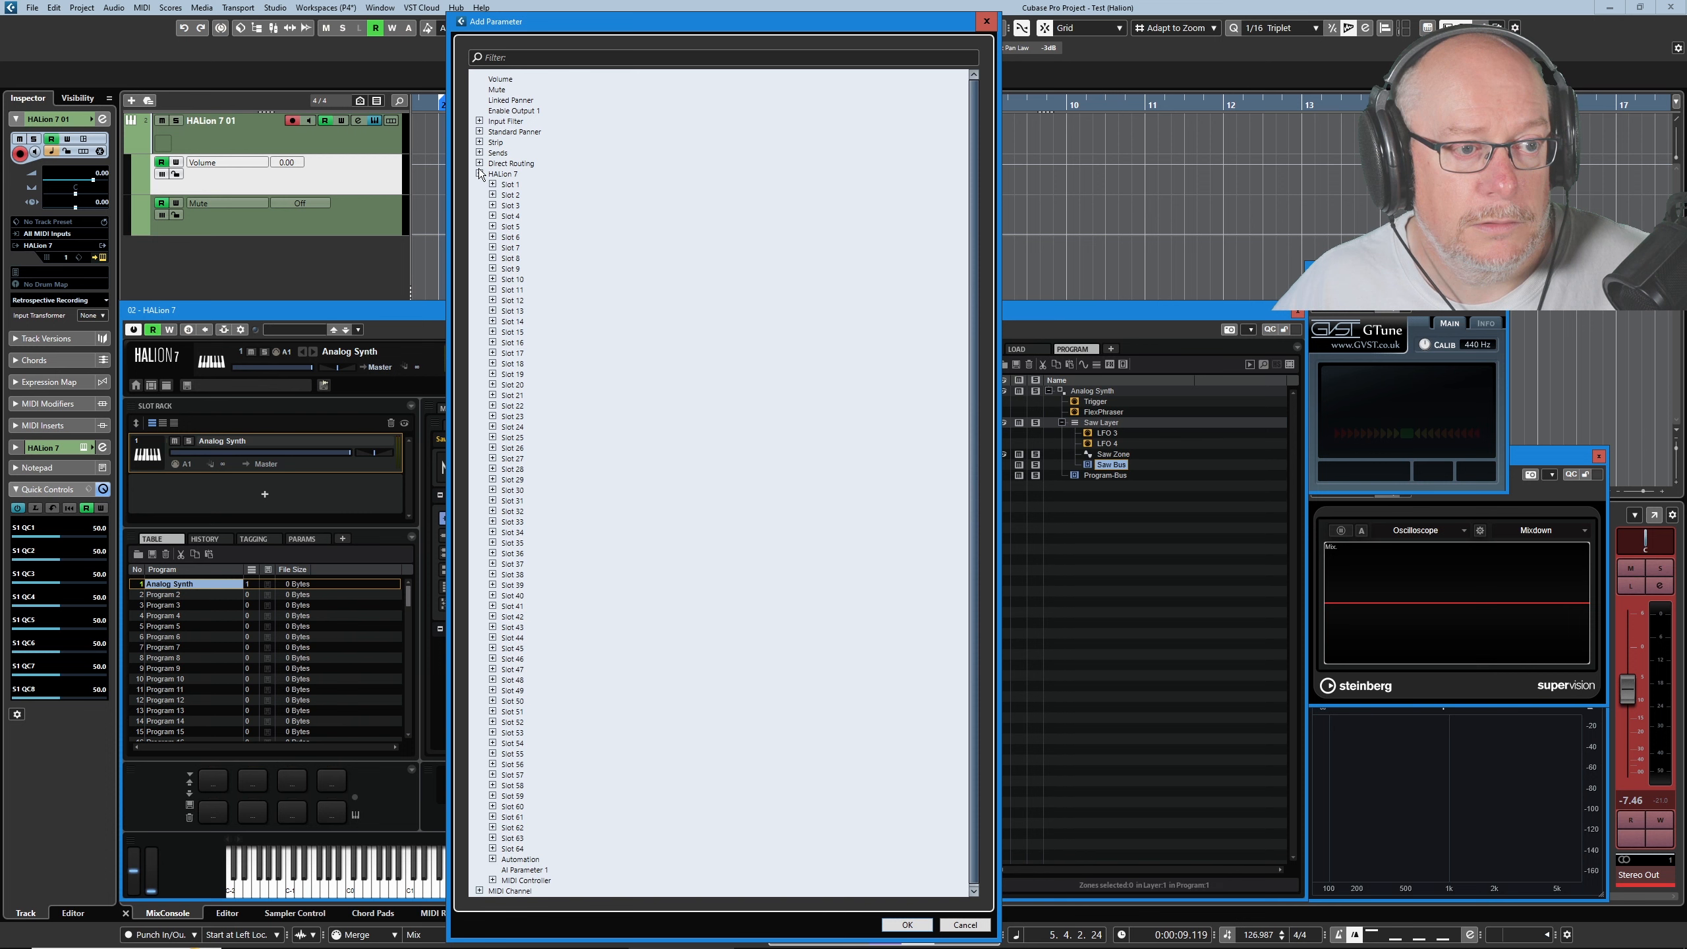
click(493, 859)
scroll(552, 775, down, 15)
scroll(562, 776, up, 5)
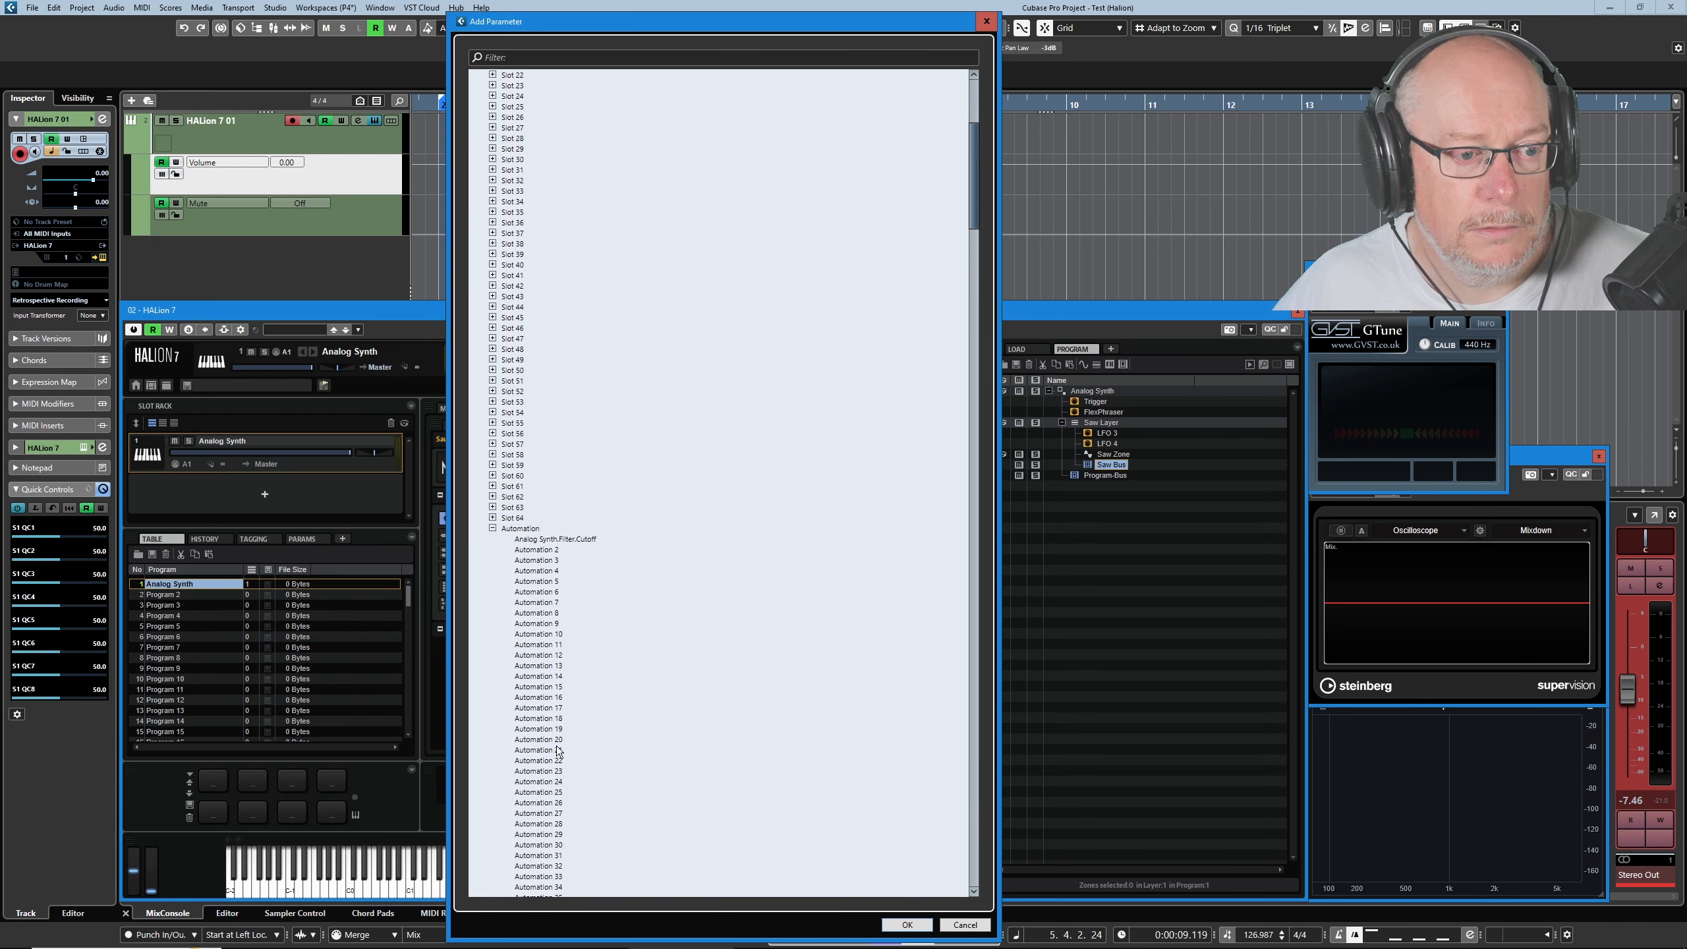
click(577, 541)
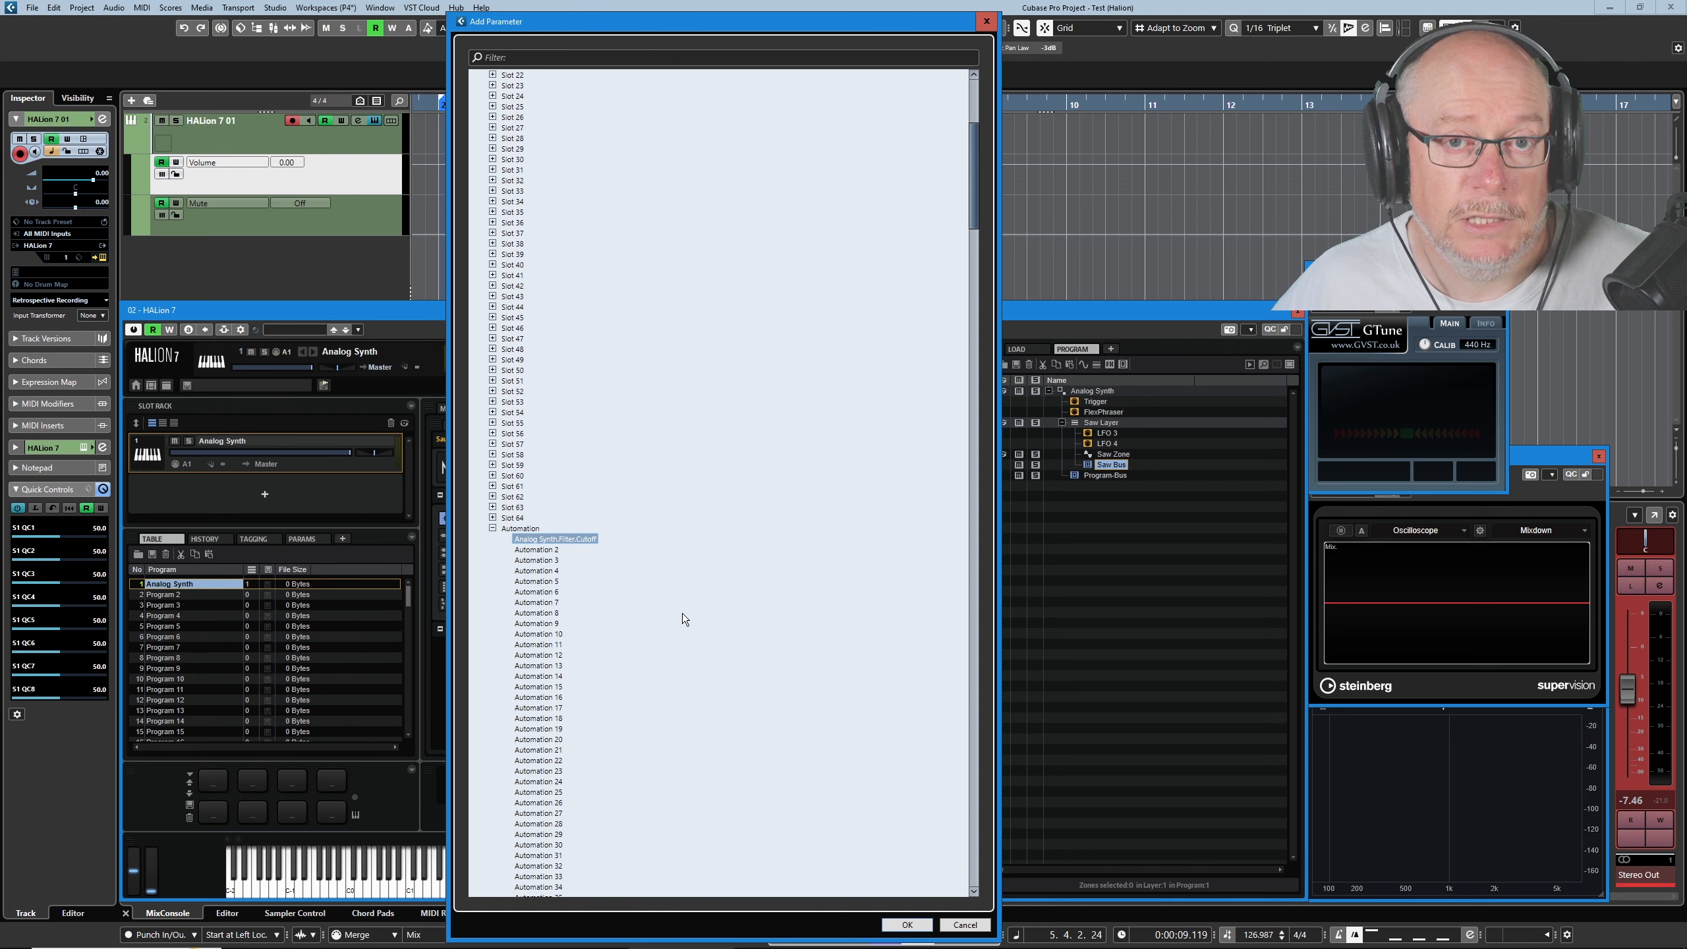
click(908, 926)
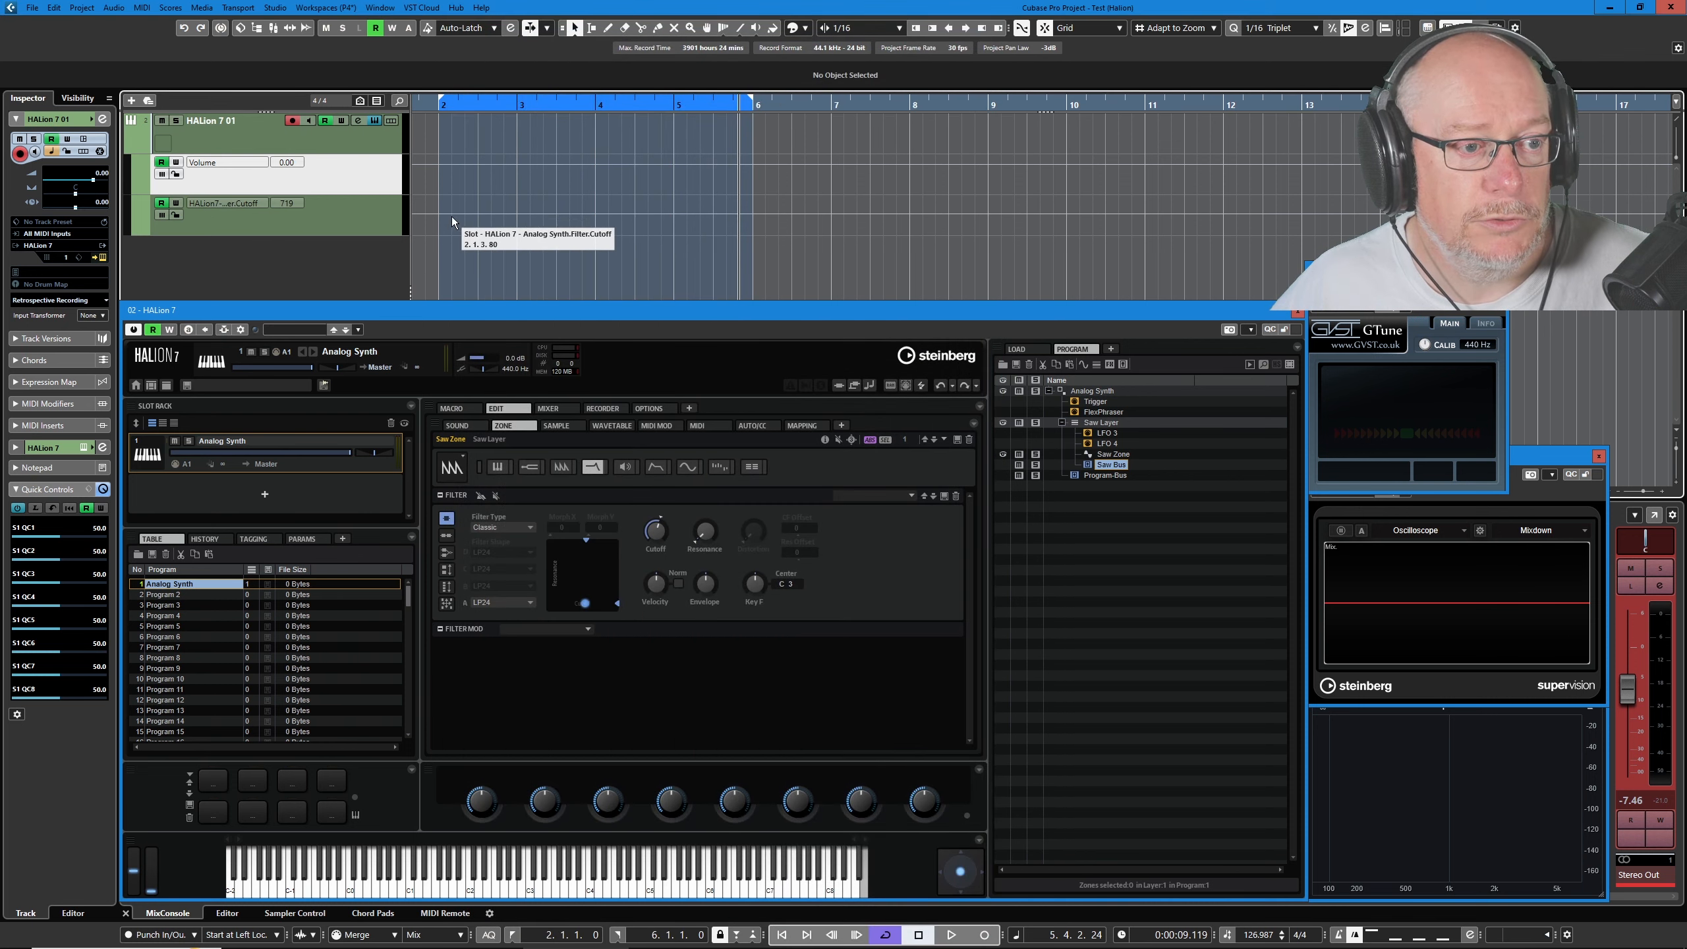
Draw a wavy filter cutoff curve from bar 2 to about the middle of bar 5 and play it back
key(8)
mouse_move(440, 213)
mouse_down()
mouse_move(694, 207)
mouse_move(718, 223)
mouse_up()
key(space)
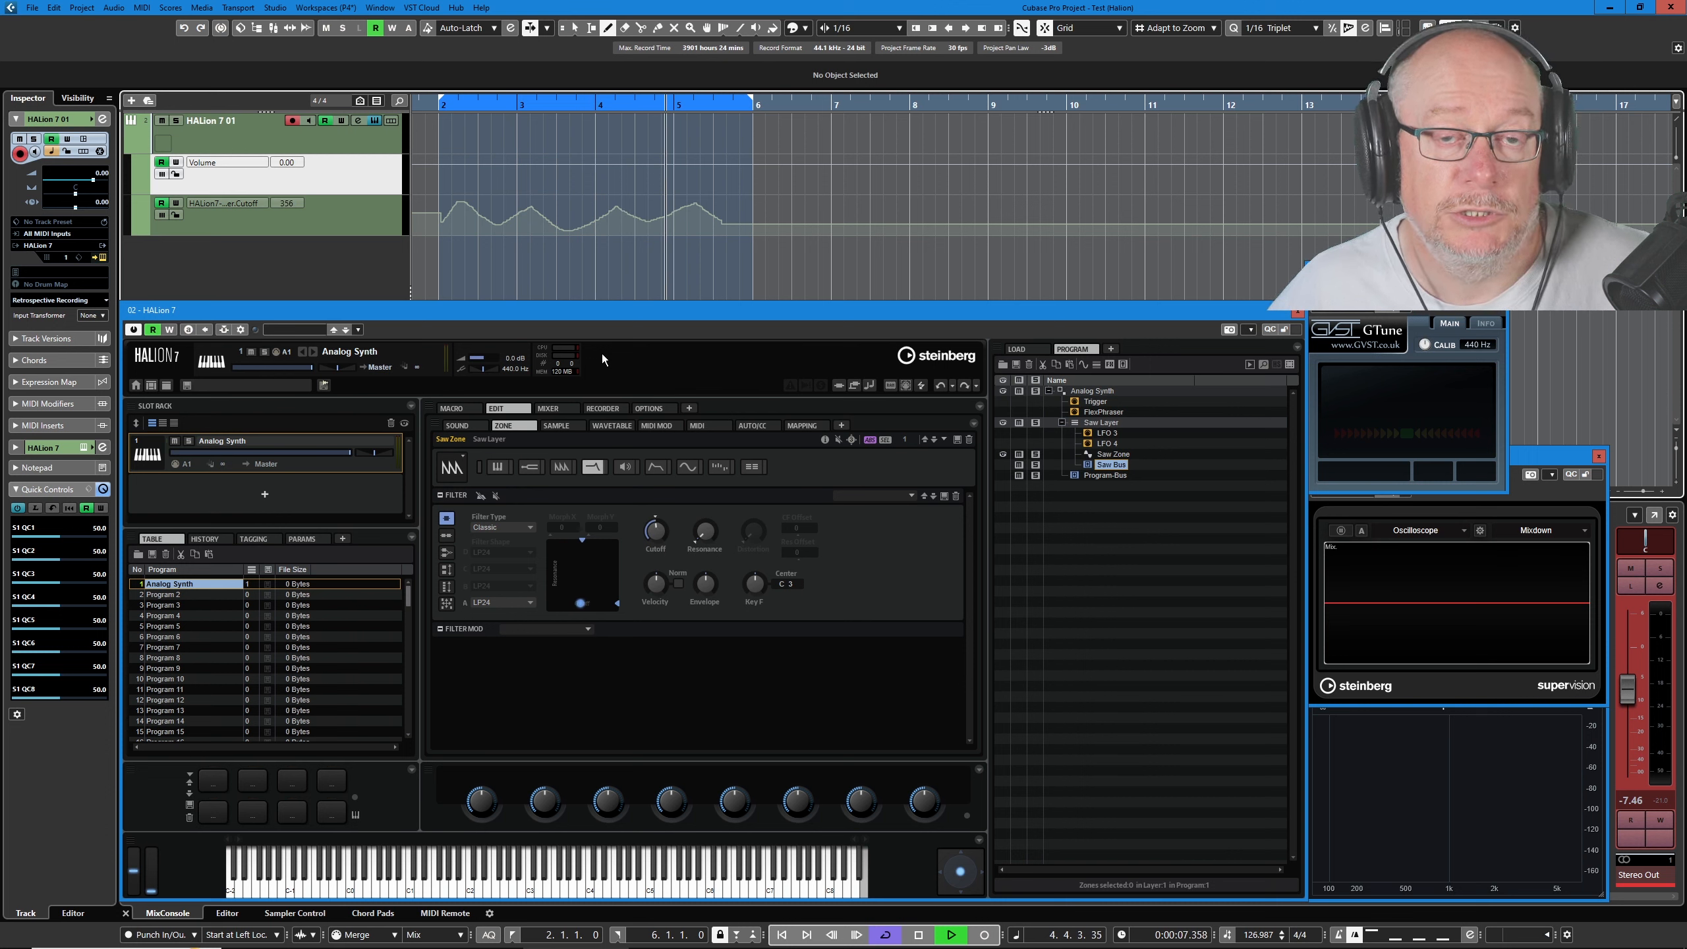
key(space)
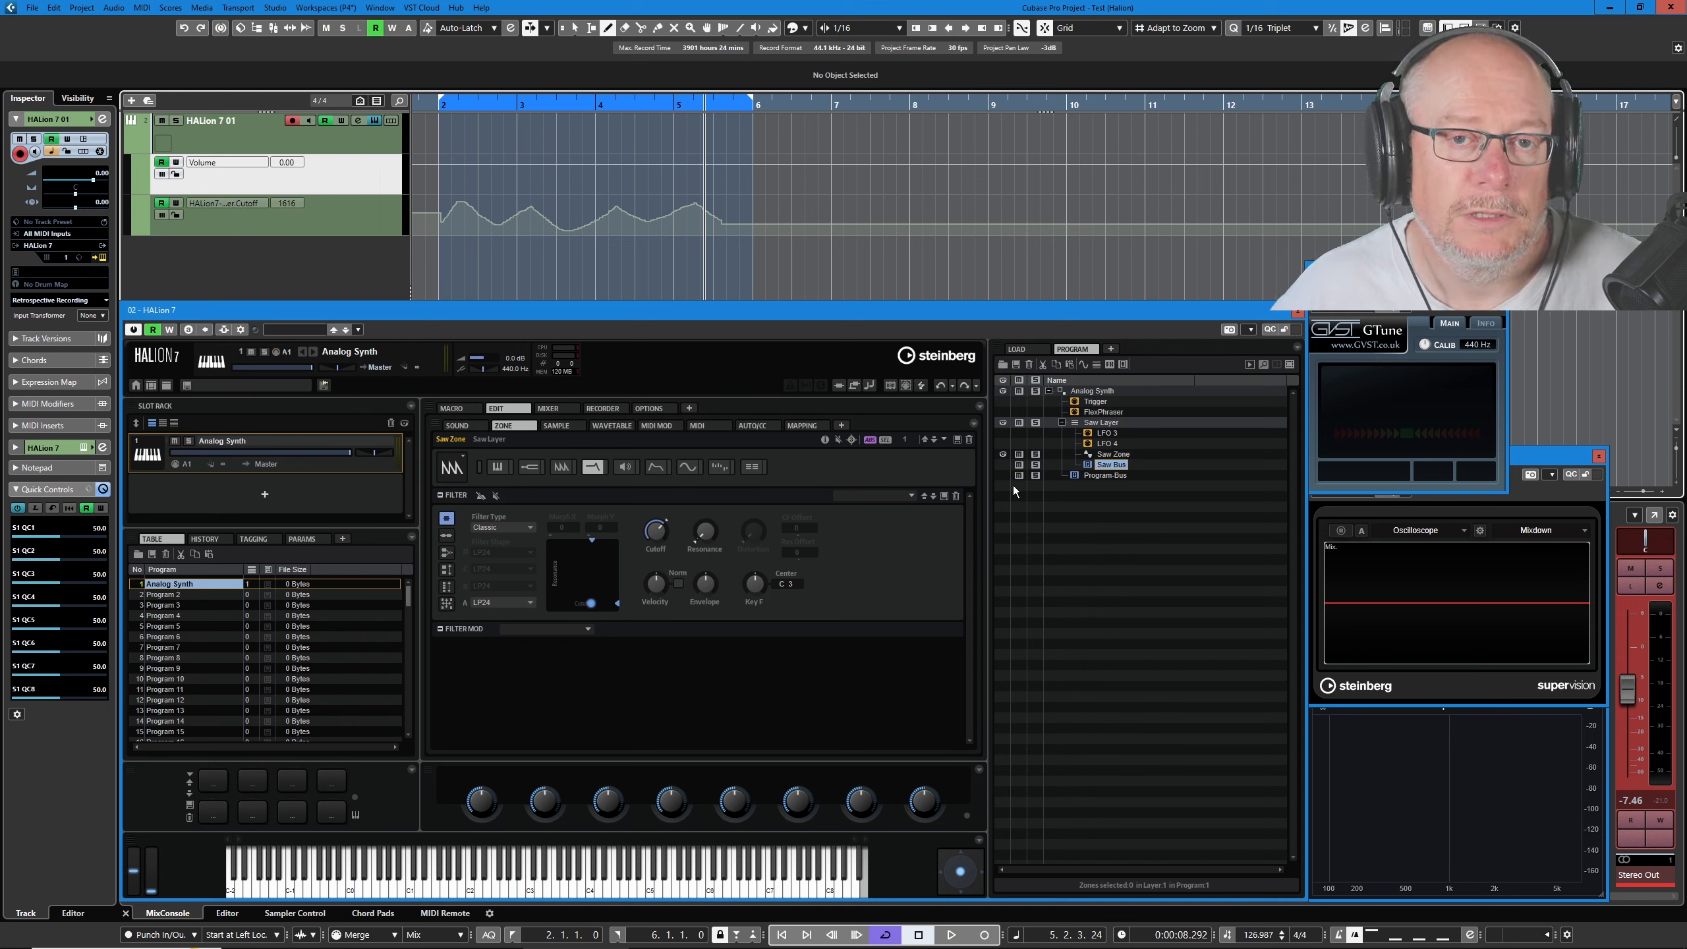
Copy the Saw Layer and paste it into the Analog Synth program
right_click(1088, 424)
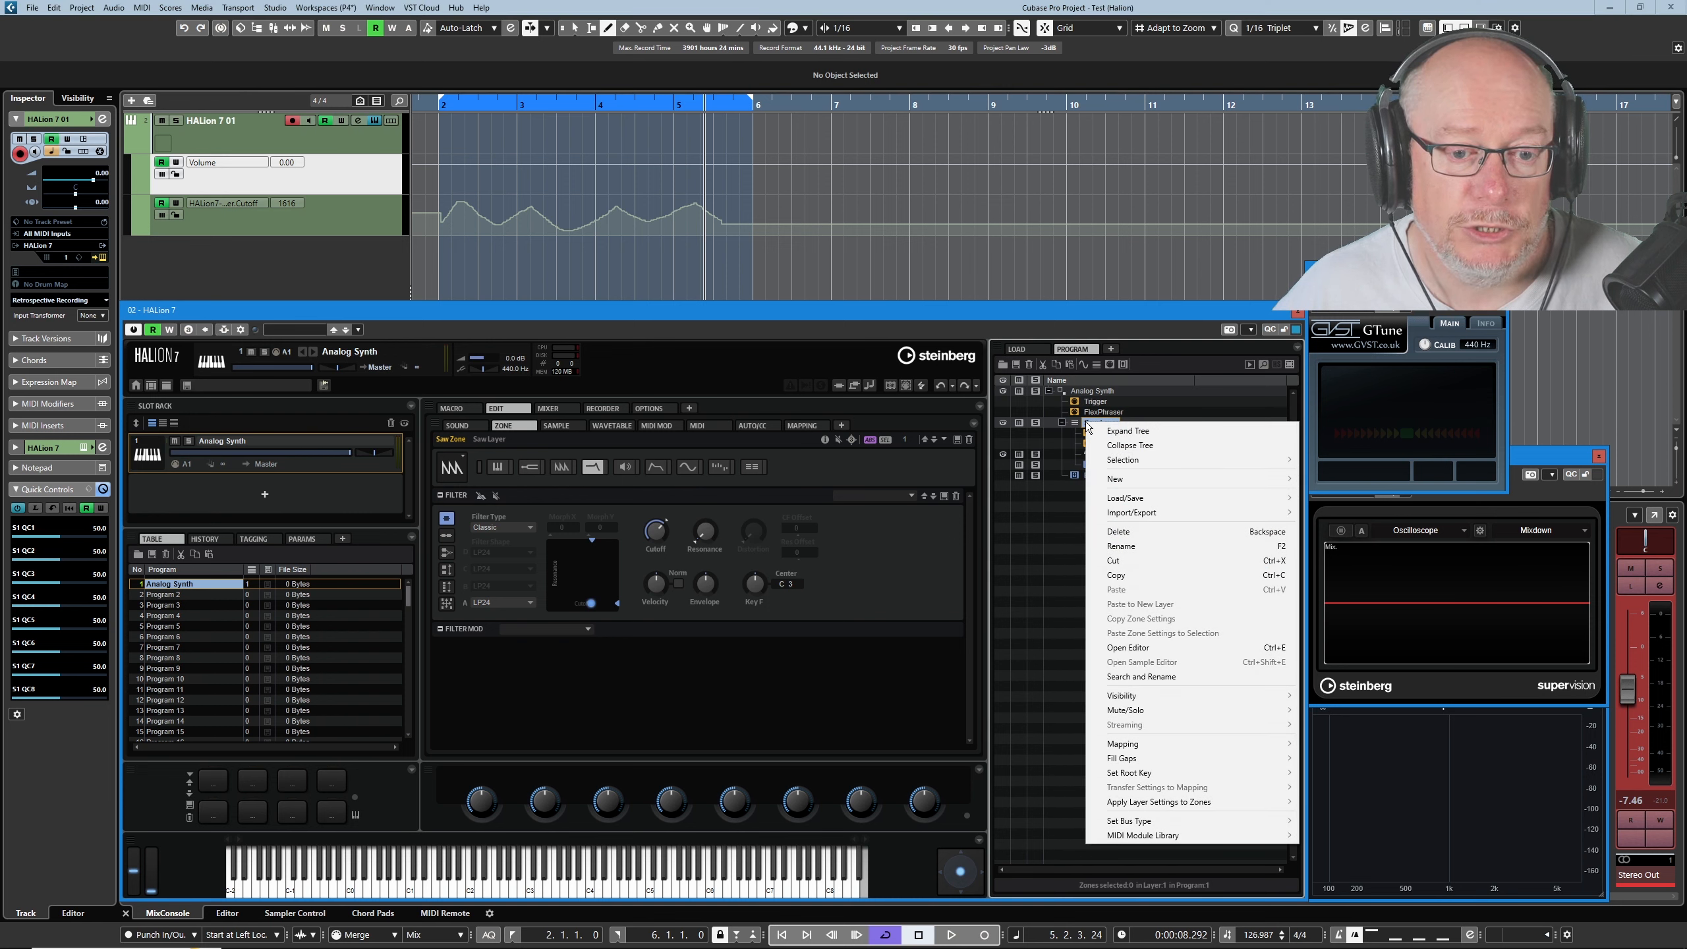
click(1124, 576)
right_click(1088, 391)
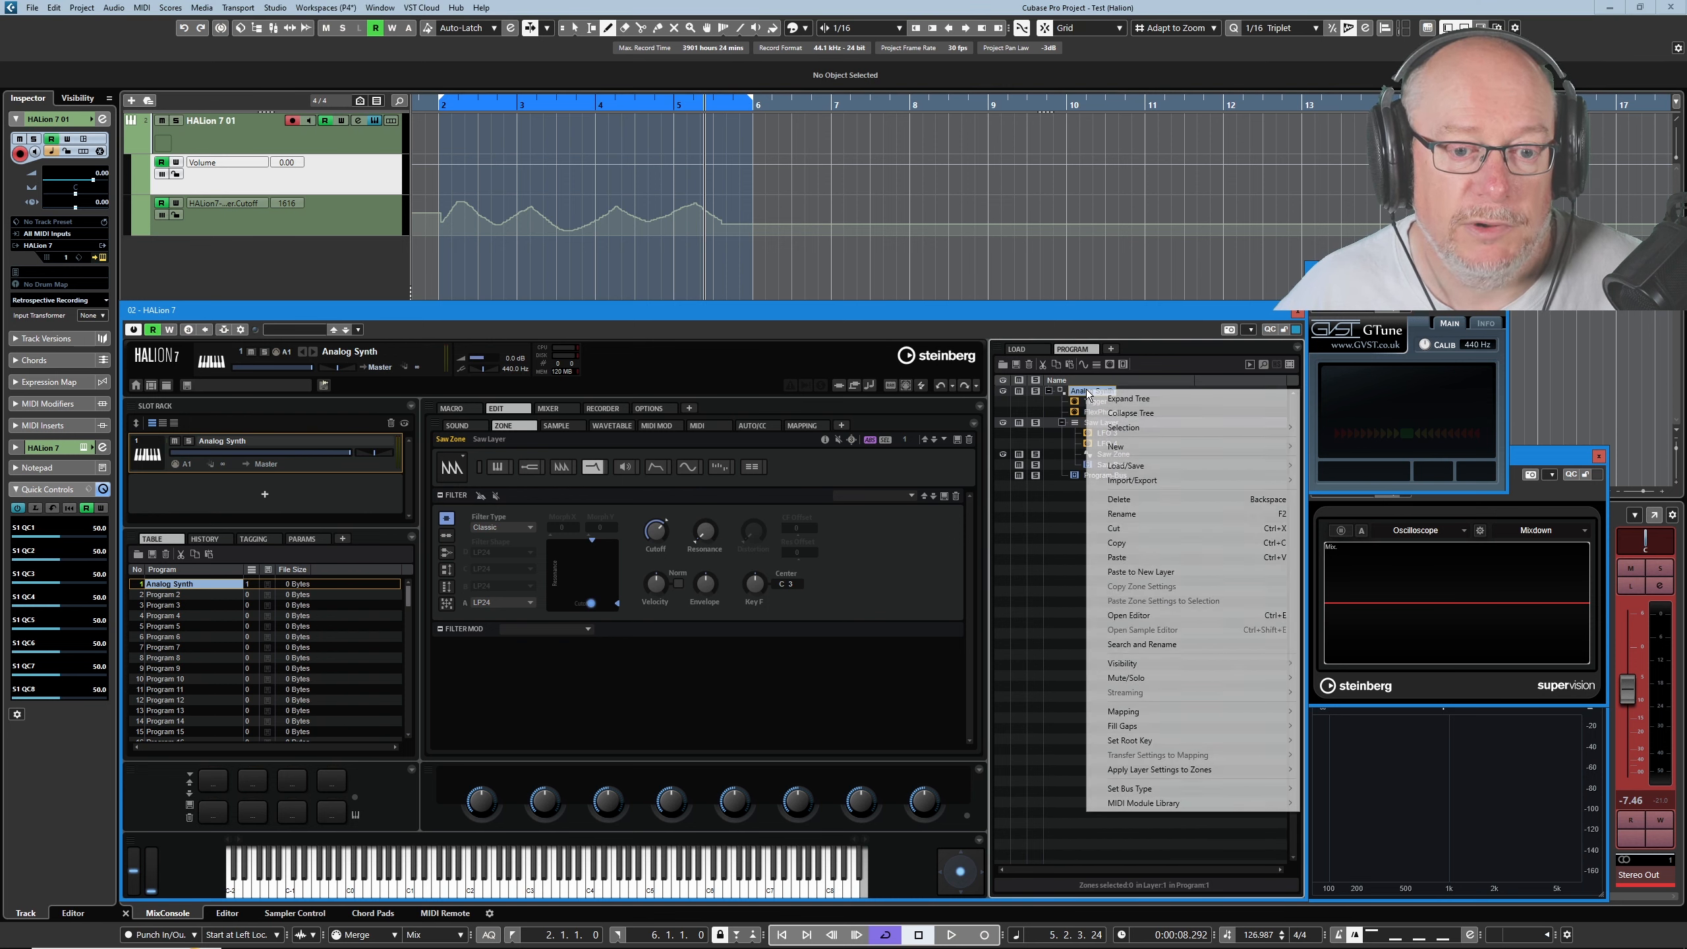
click(1124, 563)
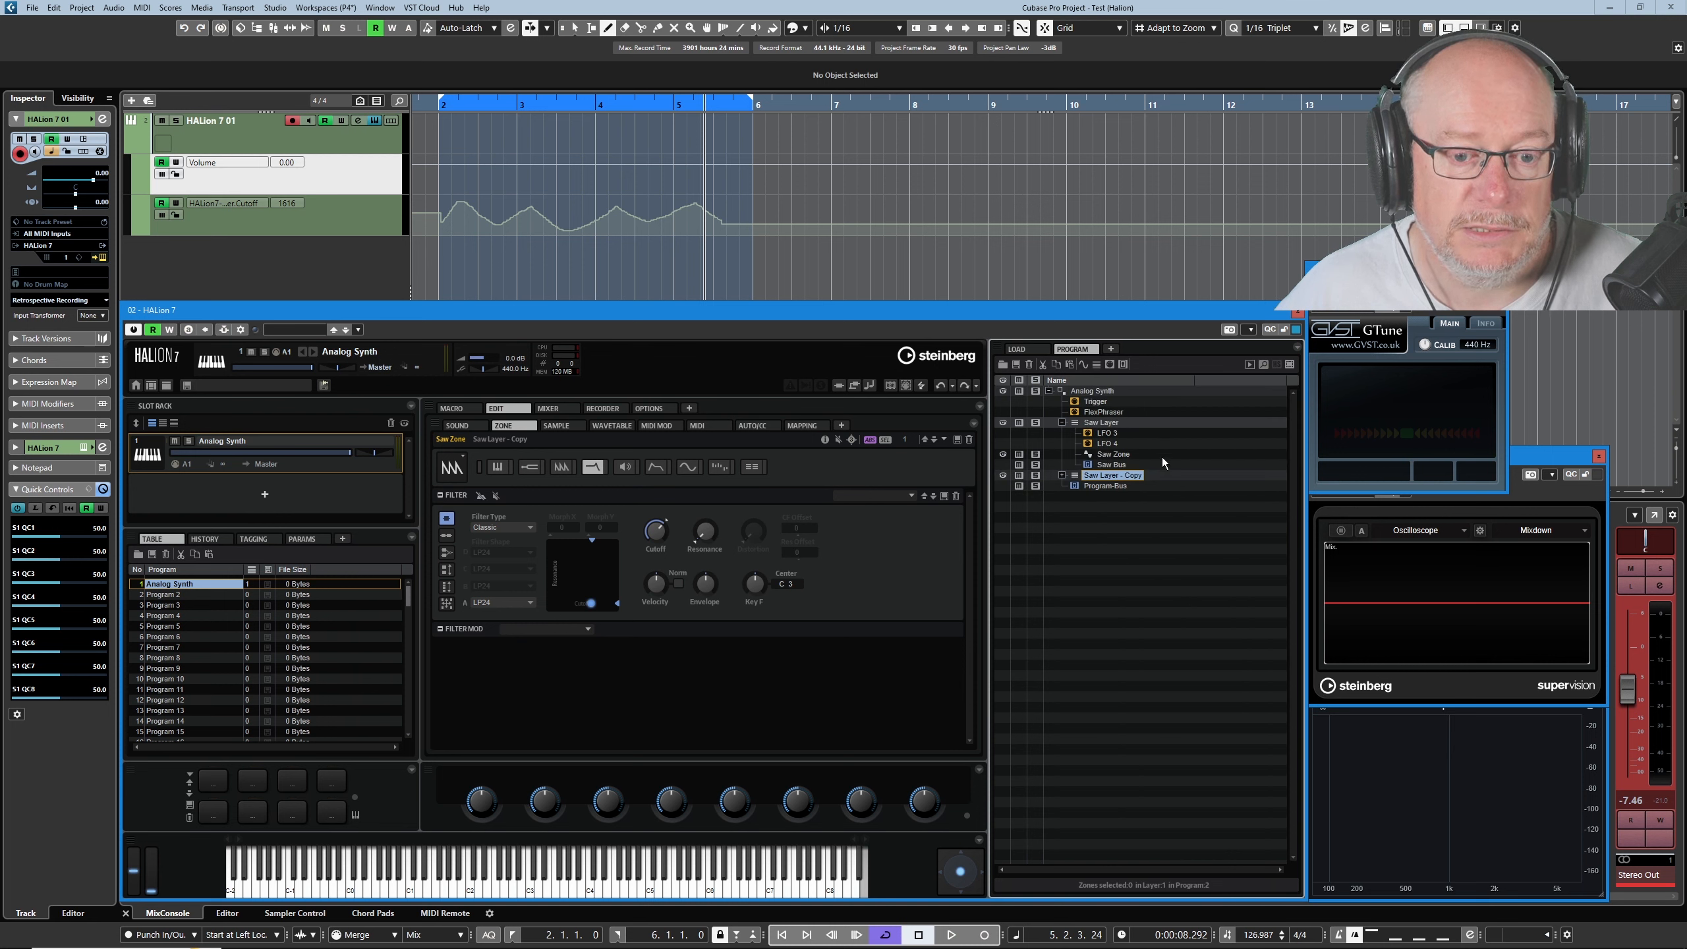
Rename the pasted layer copy to Square Layer
right_click(1093, 477)
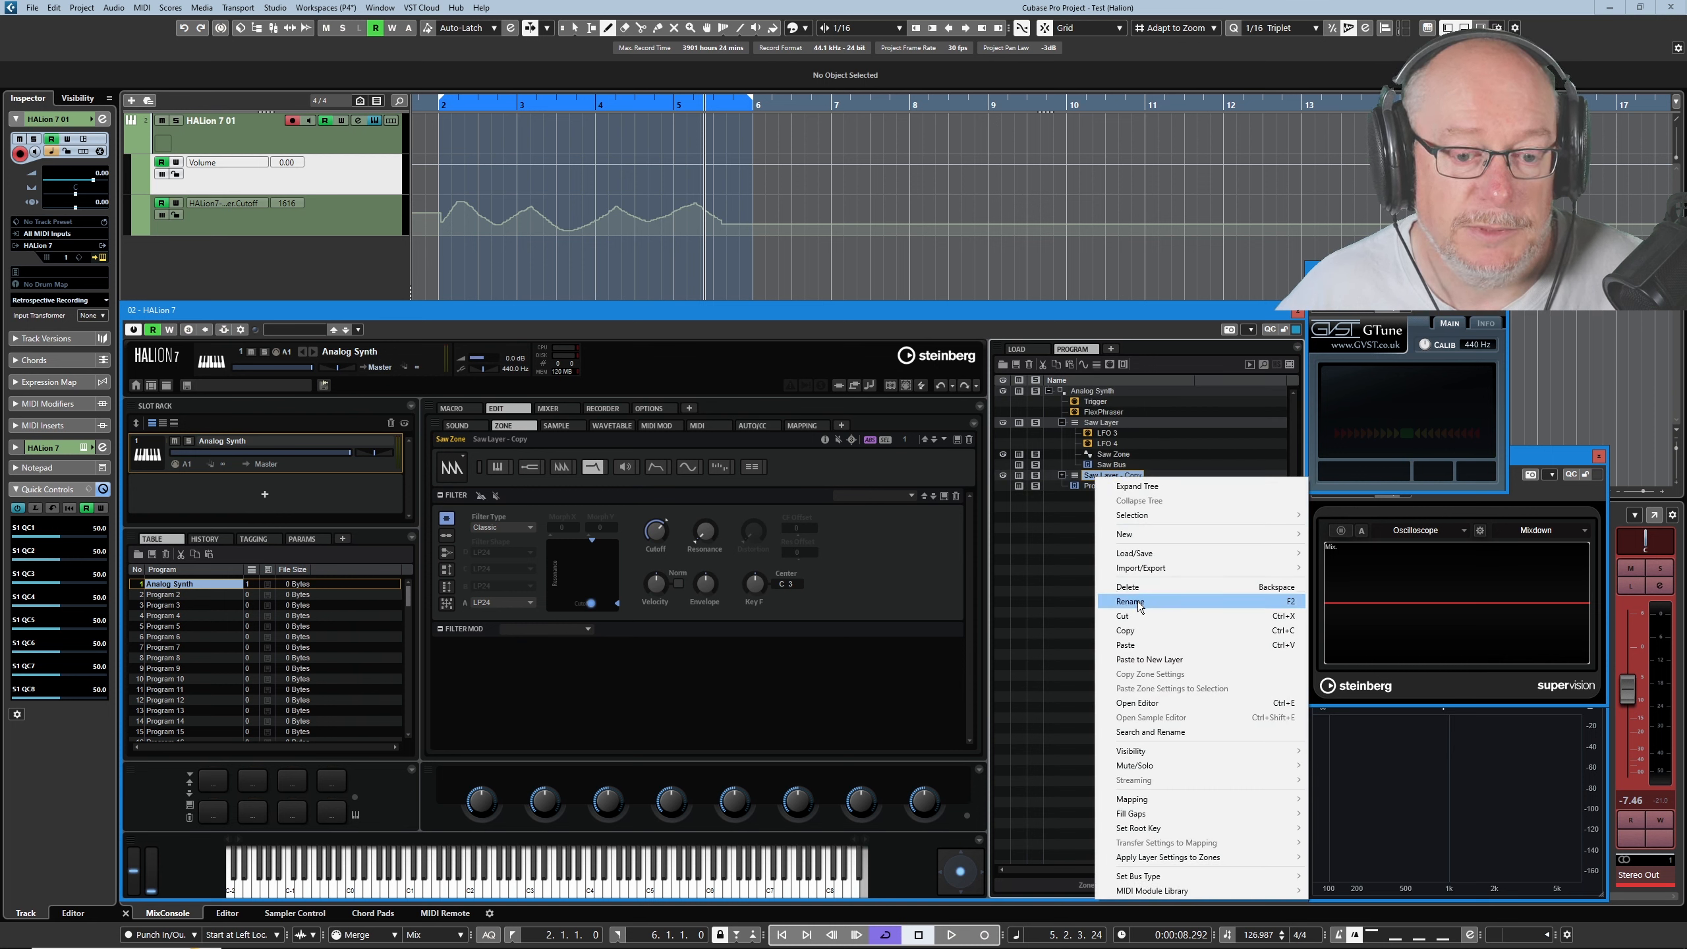
click(1138, 604)
text(S)
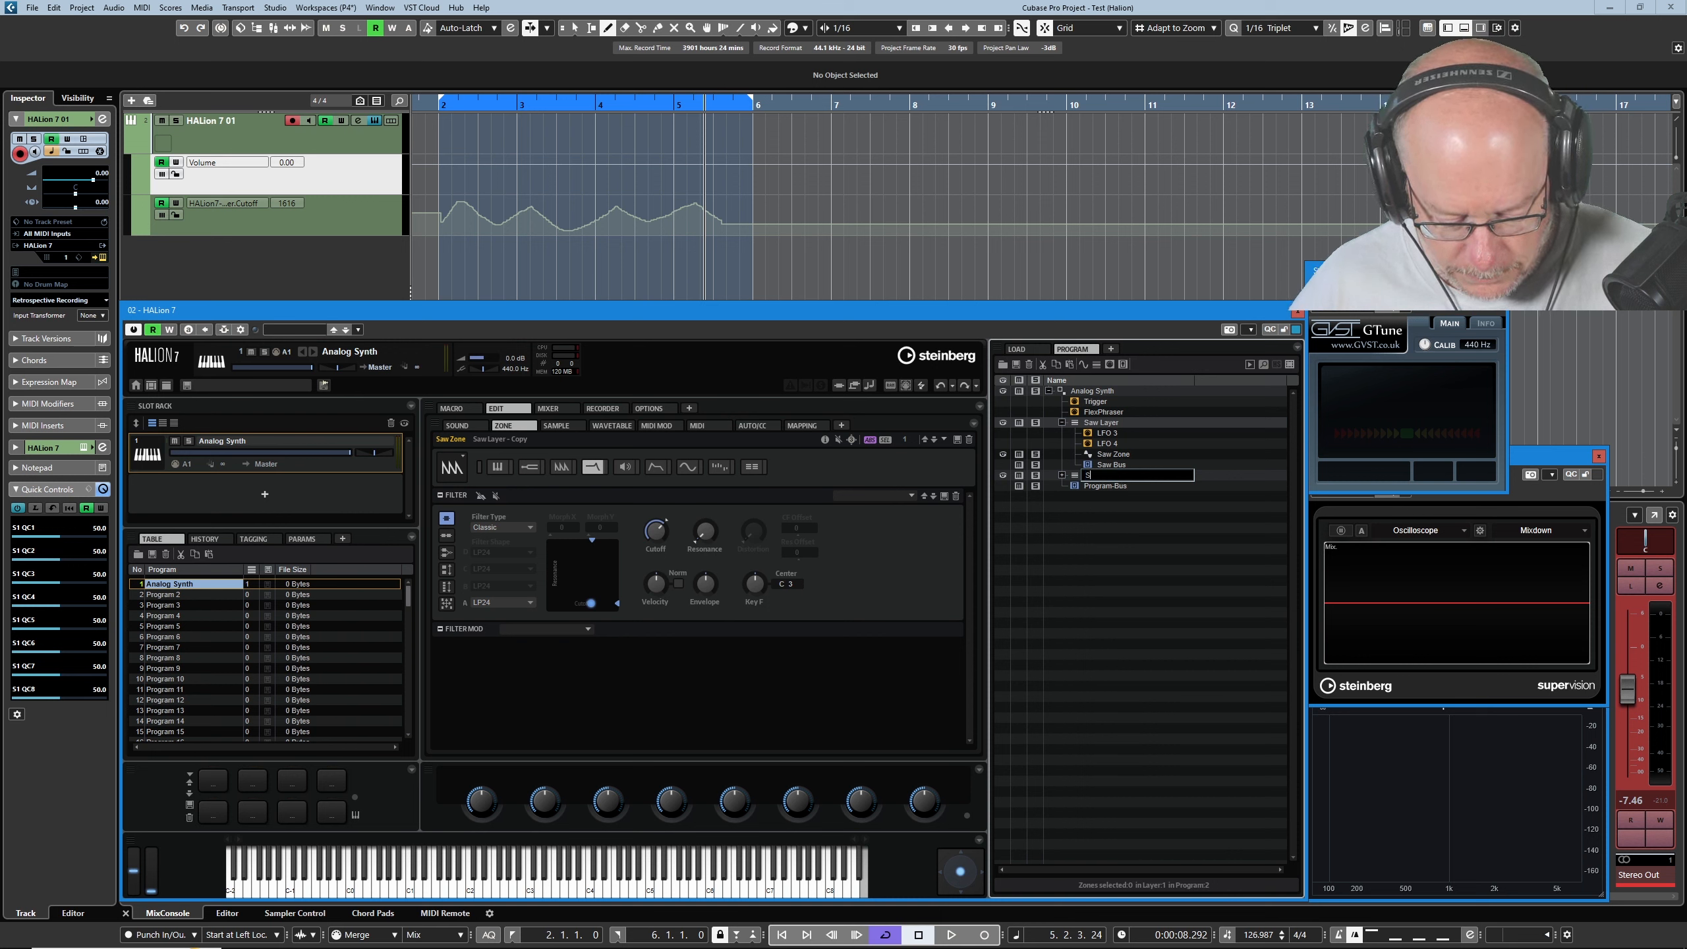
text(quare Layer)
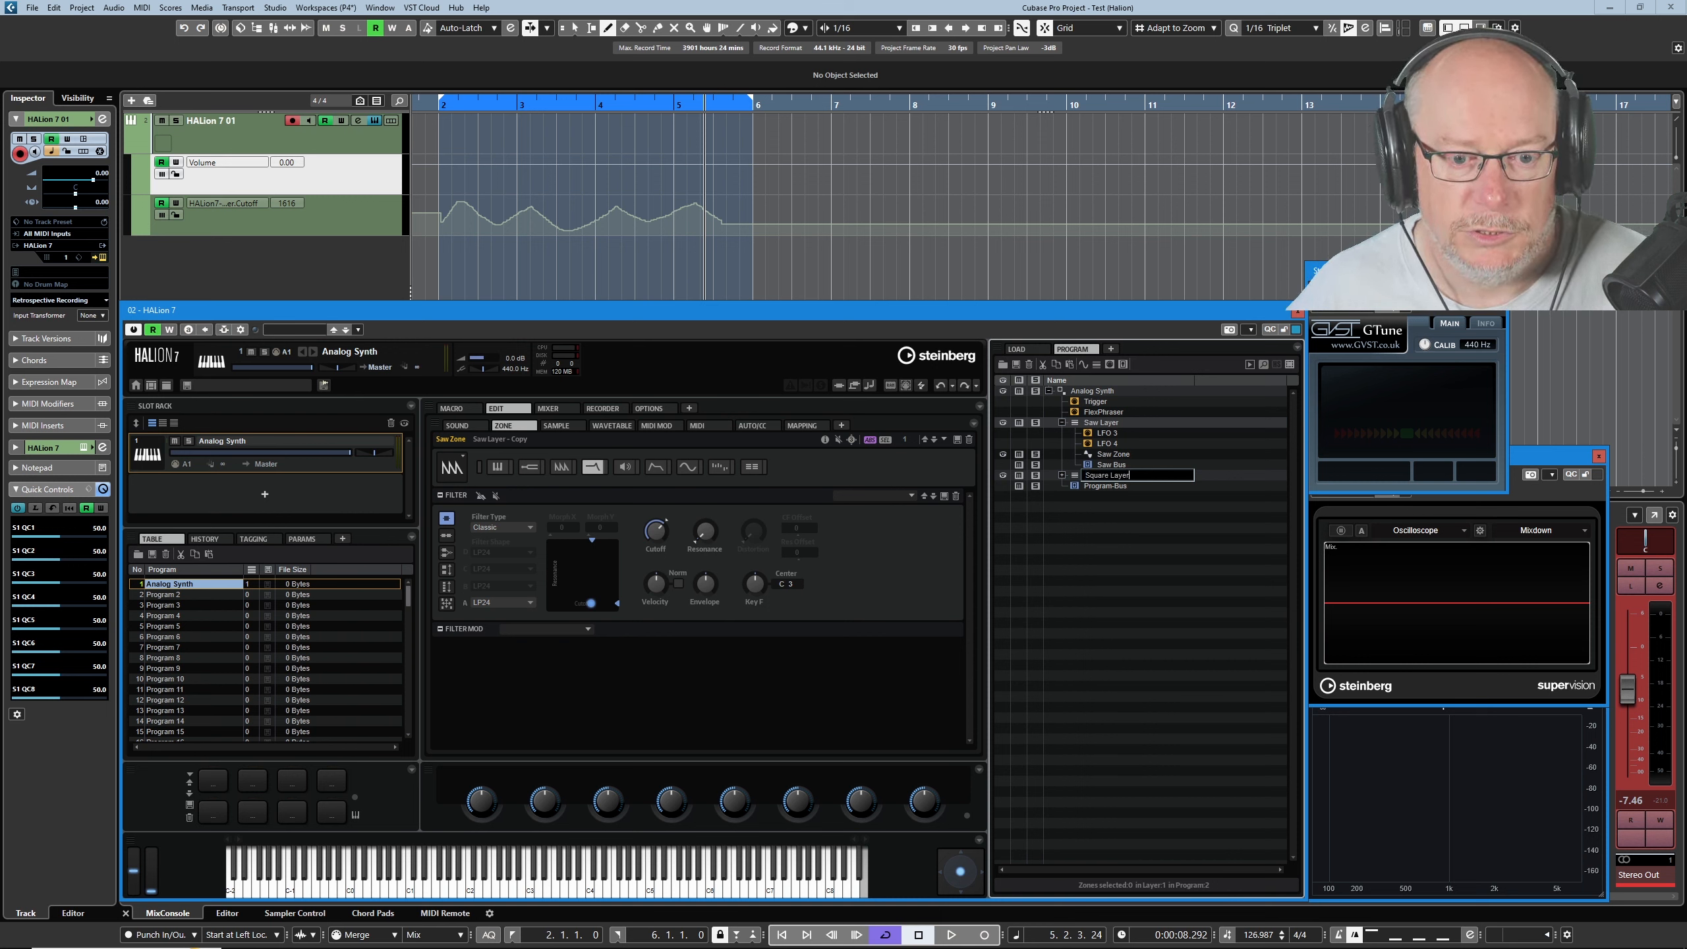
key(Return)
Rename the zone inside the Square Layer to Square Zone and its bus to Square Bus
right_click(1106, 506)
click(1155, 637)
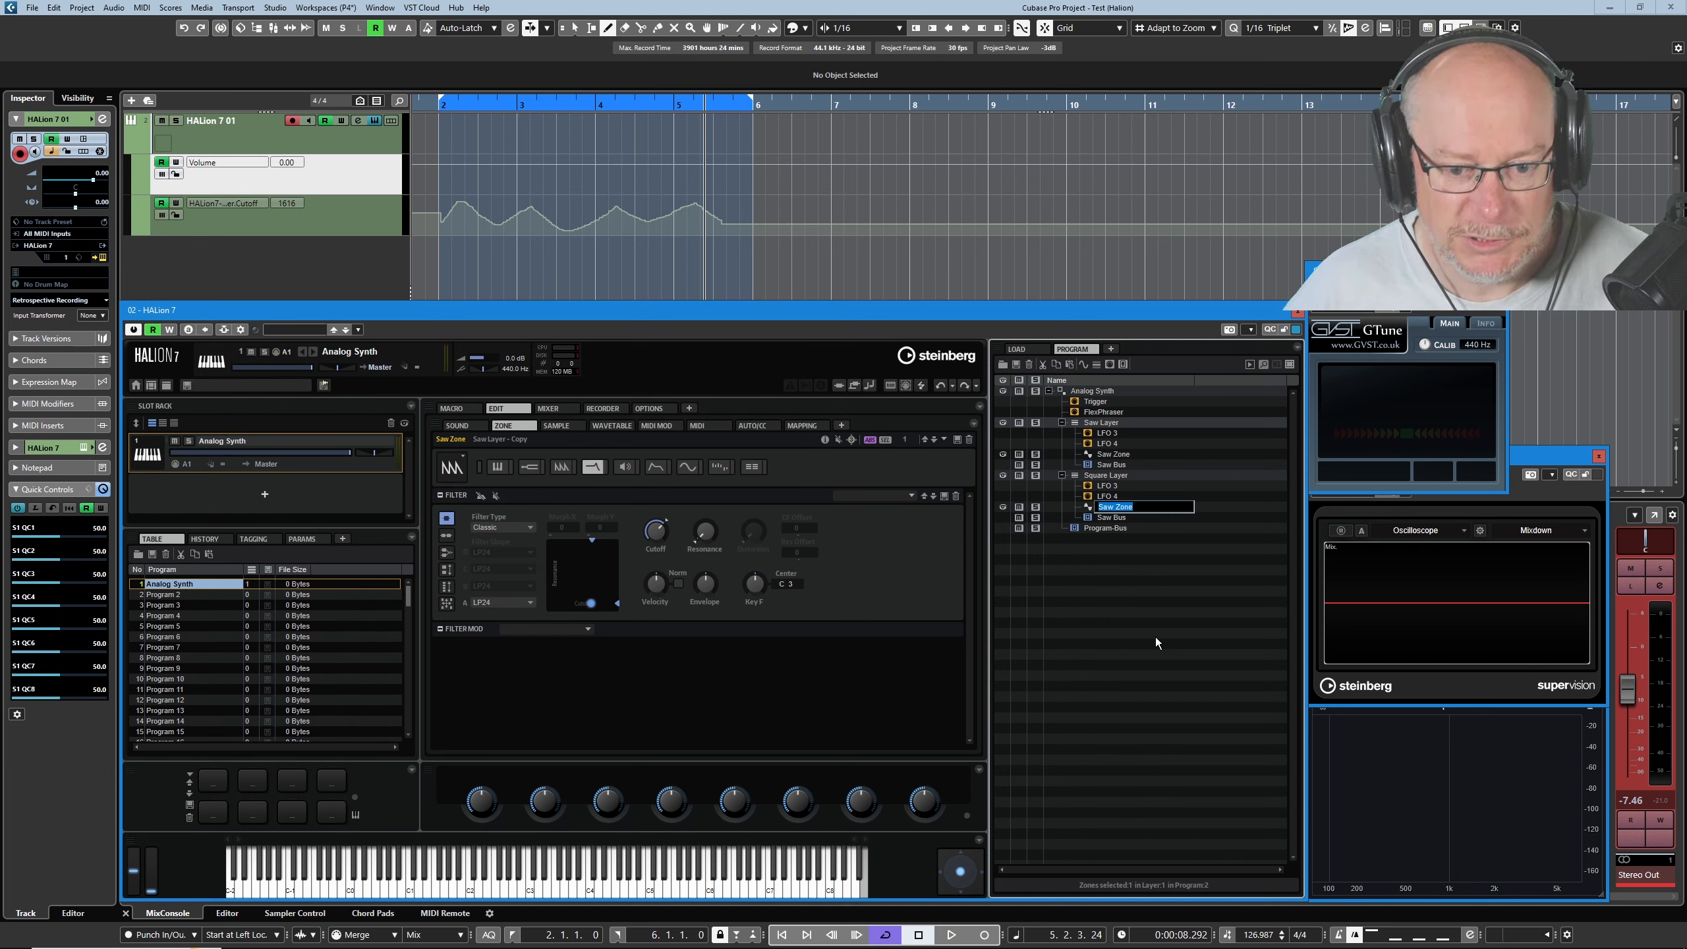
key(Home)
key(Delete)
key(Delete)
key(Delete)
text(Squ)
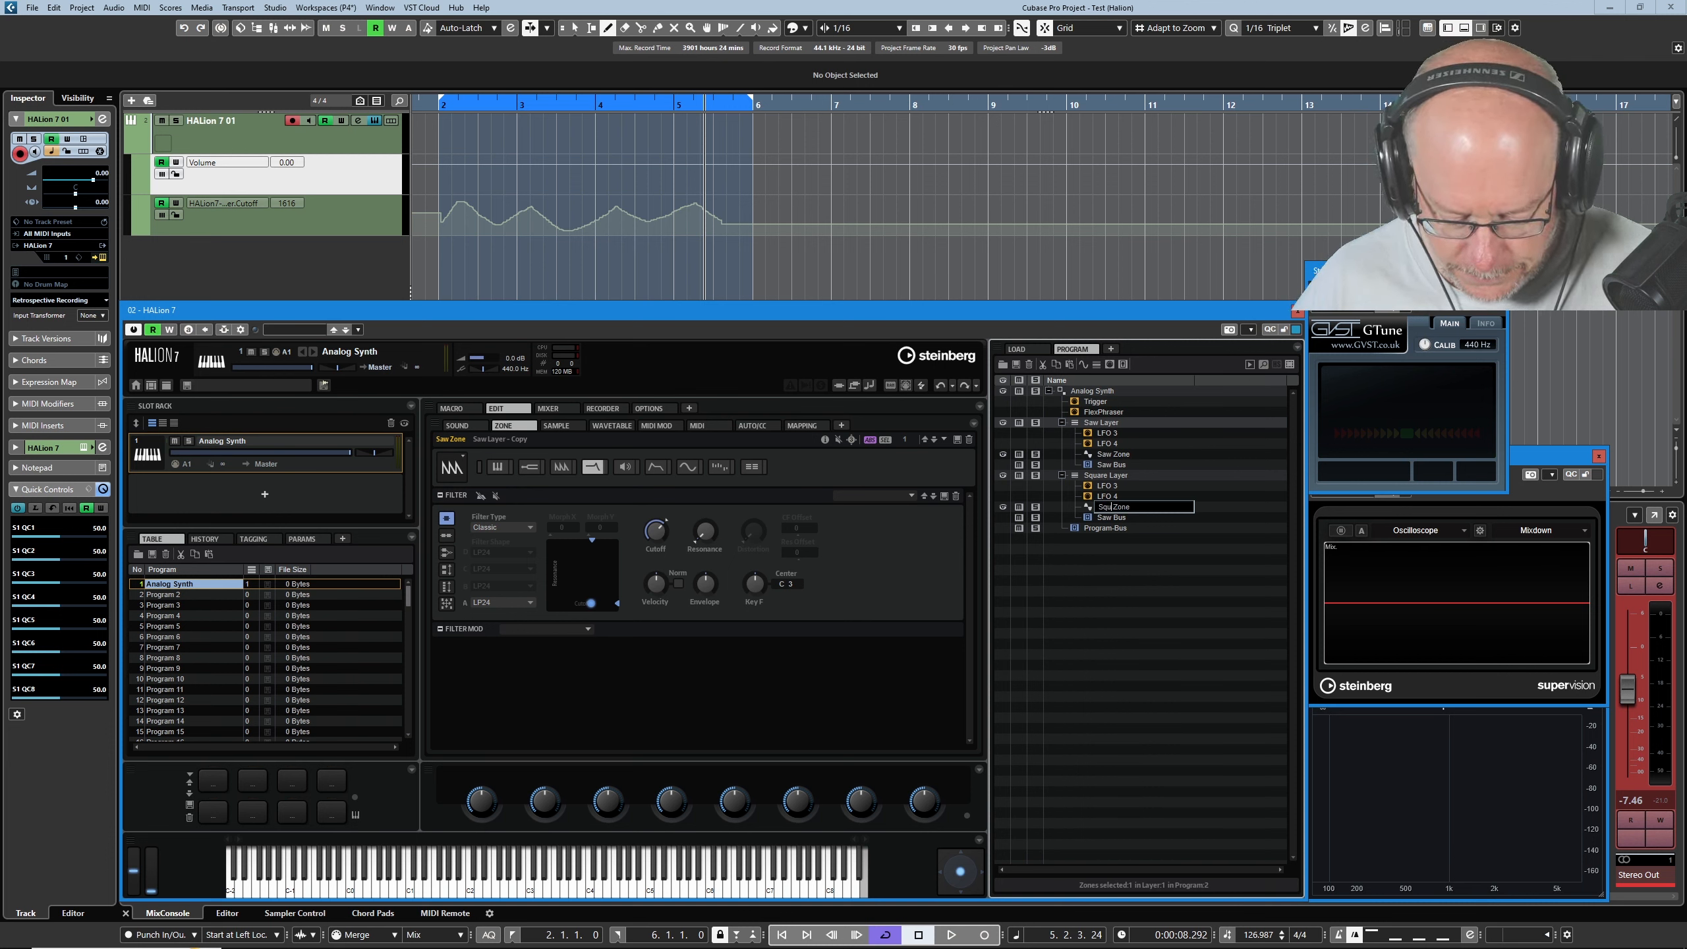
text(are)
key(Return)
Set oscillator 1 of the Square Zone to the Square PWM waveform
click(561, 467)
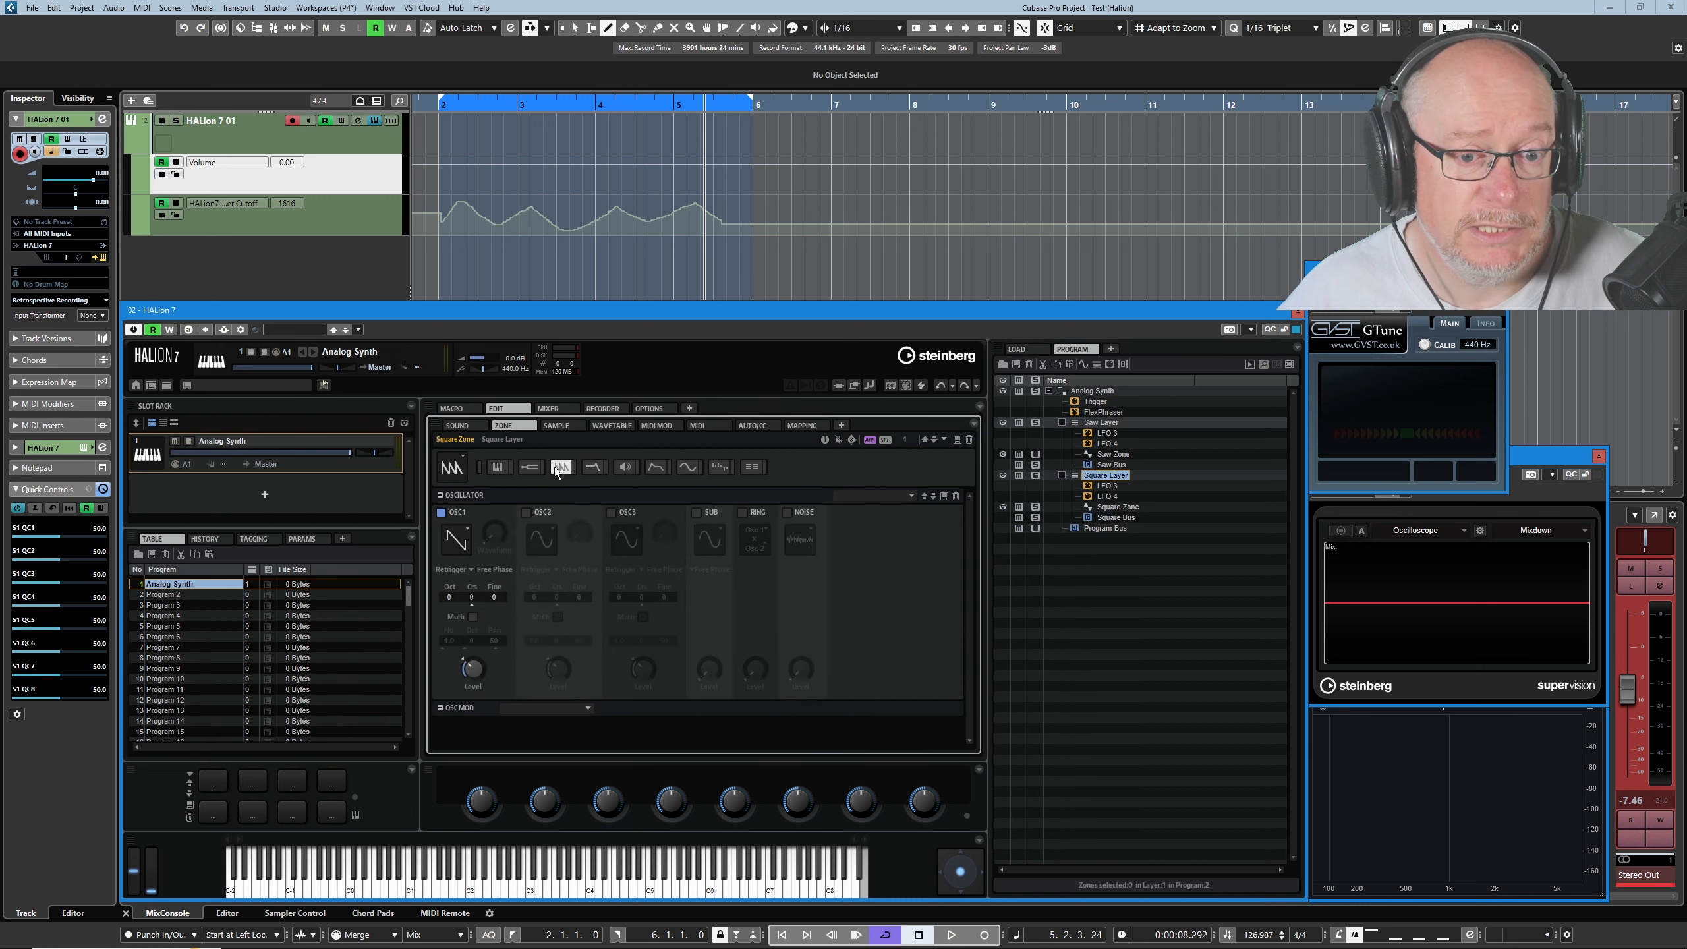
click(468, 532)
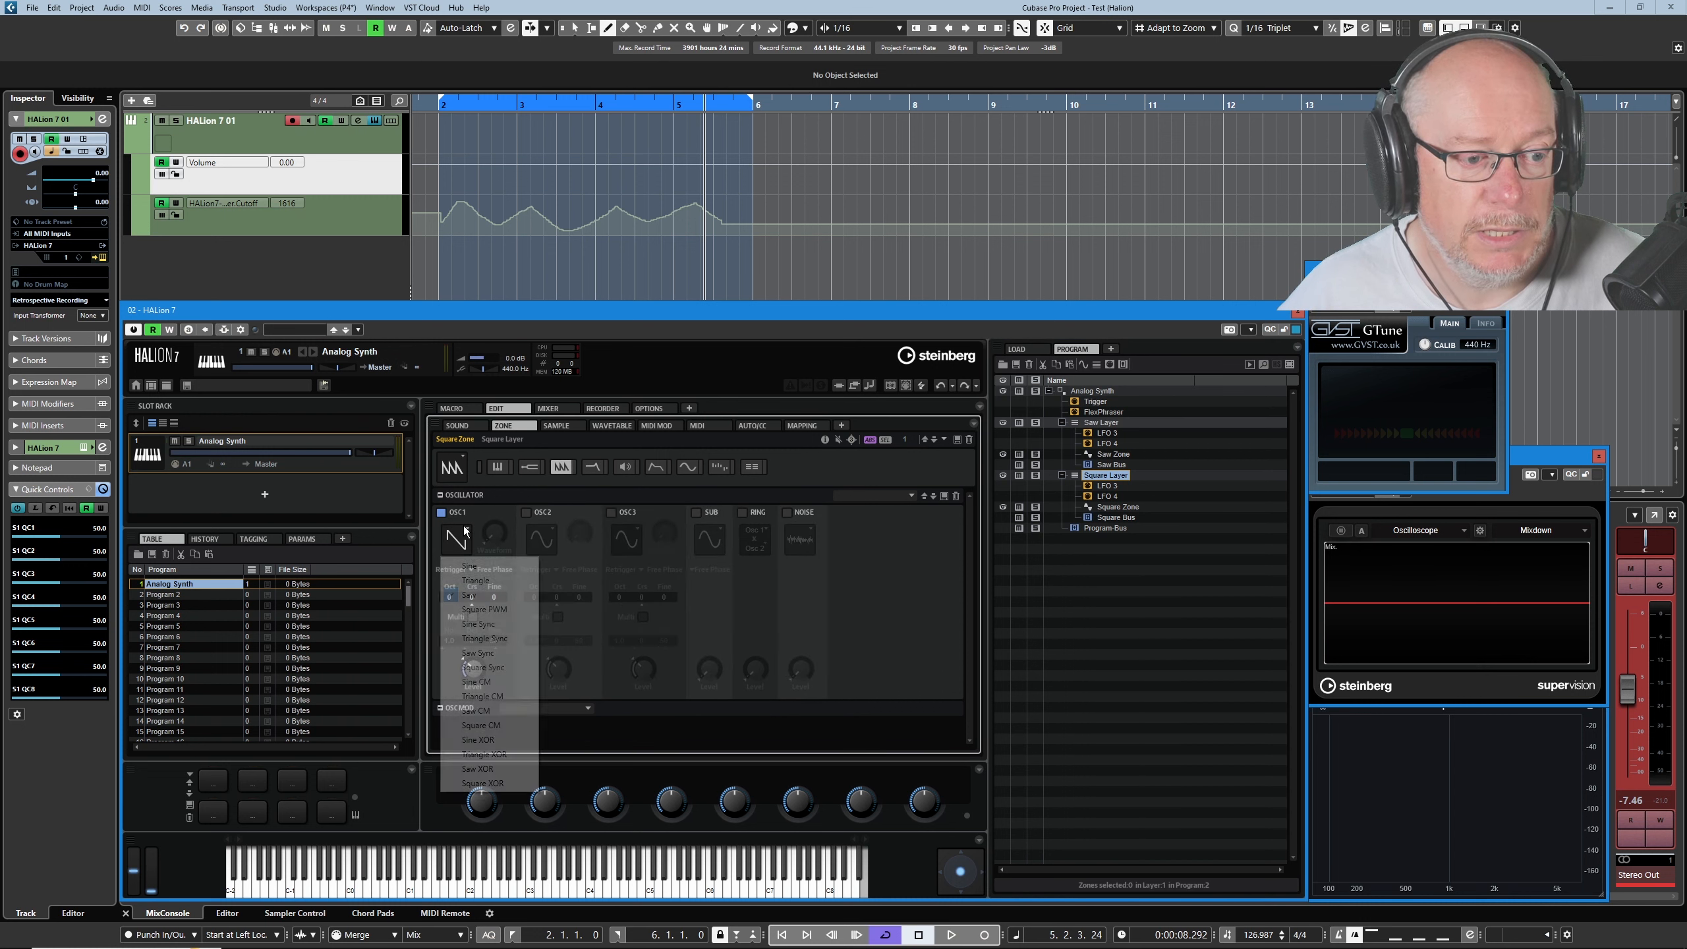
click(477, 614)
Examine the Square Zone's filter cutoff and compare it with the Saw Layer's
click(592, 467)
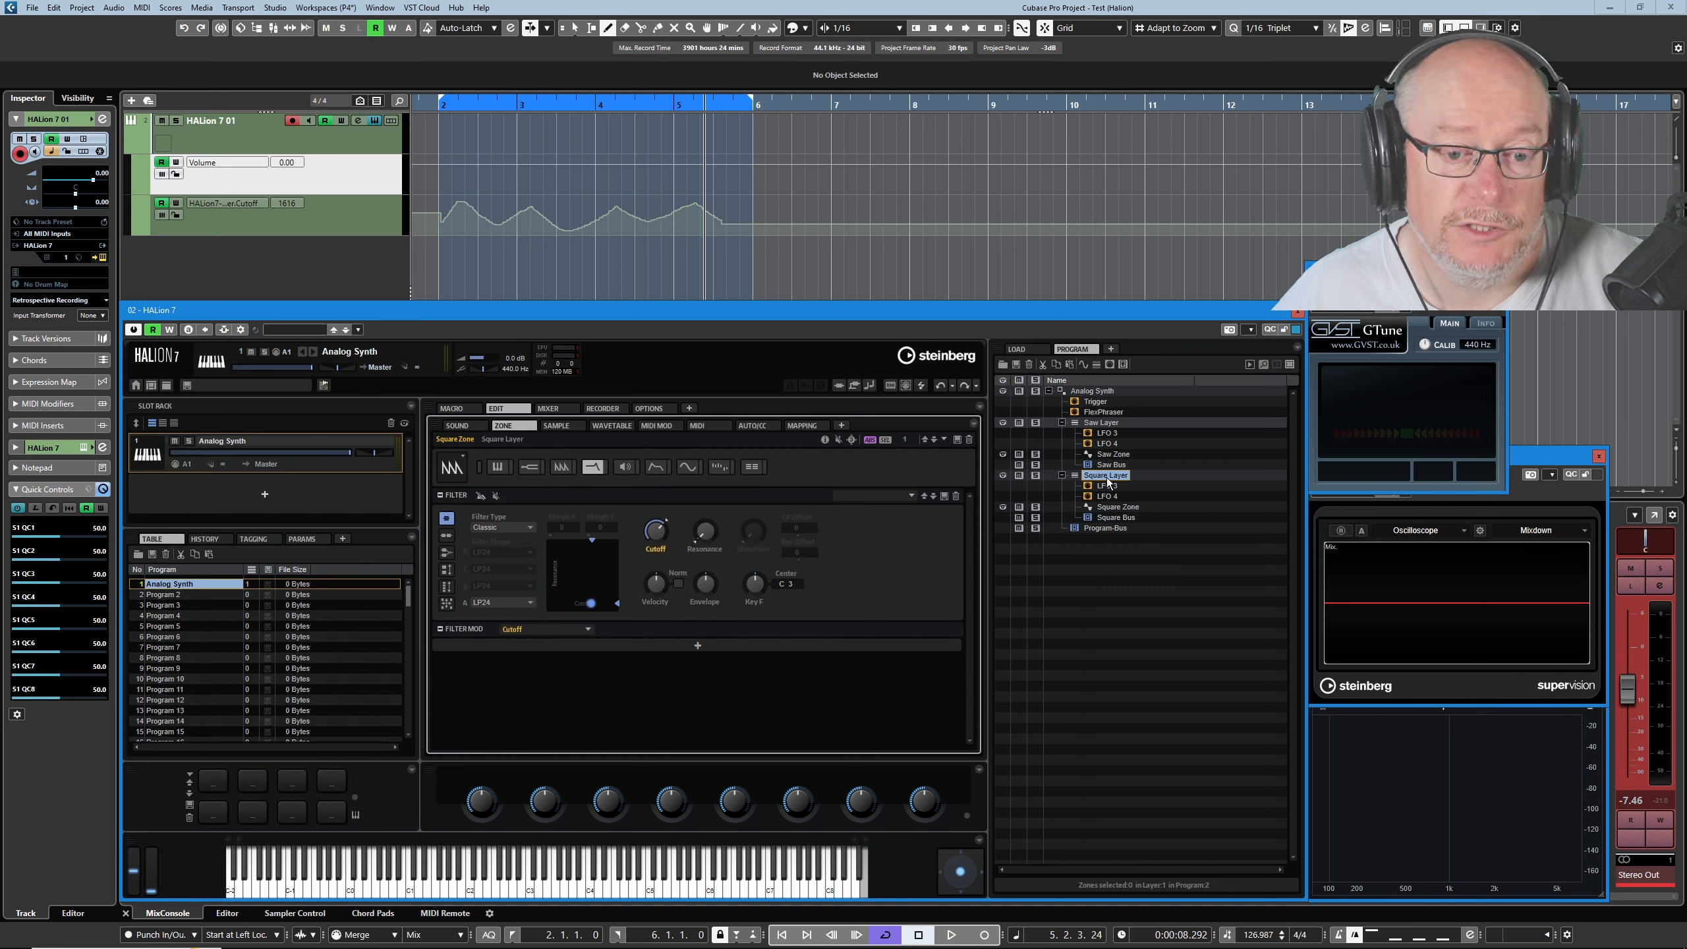
click(1100, 423)
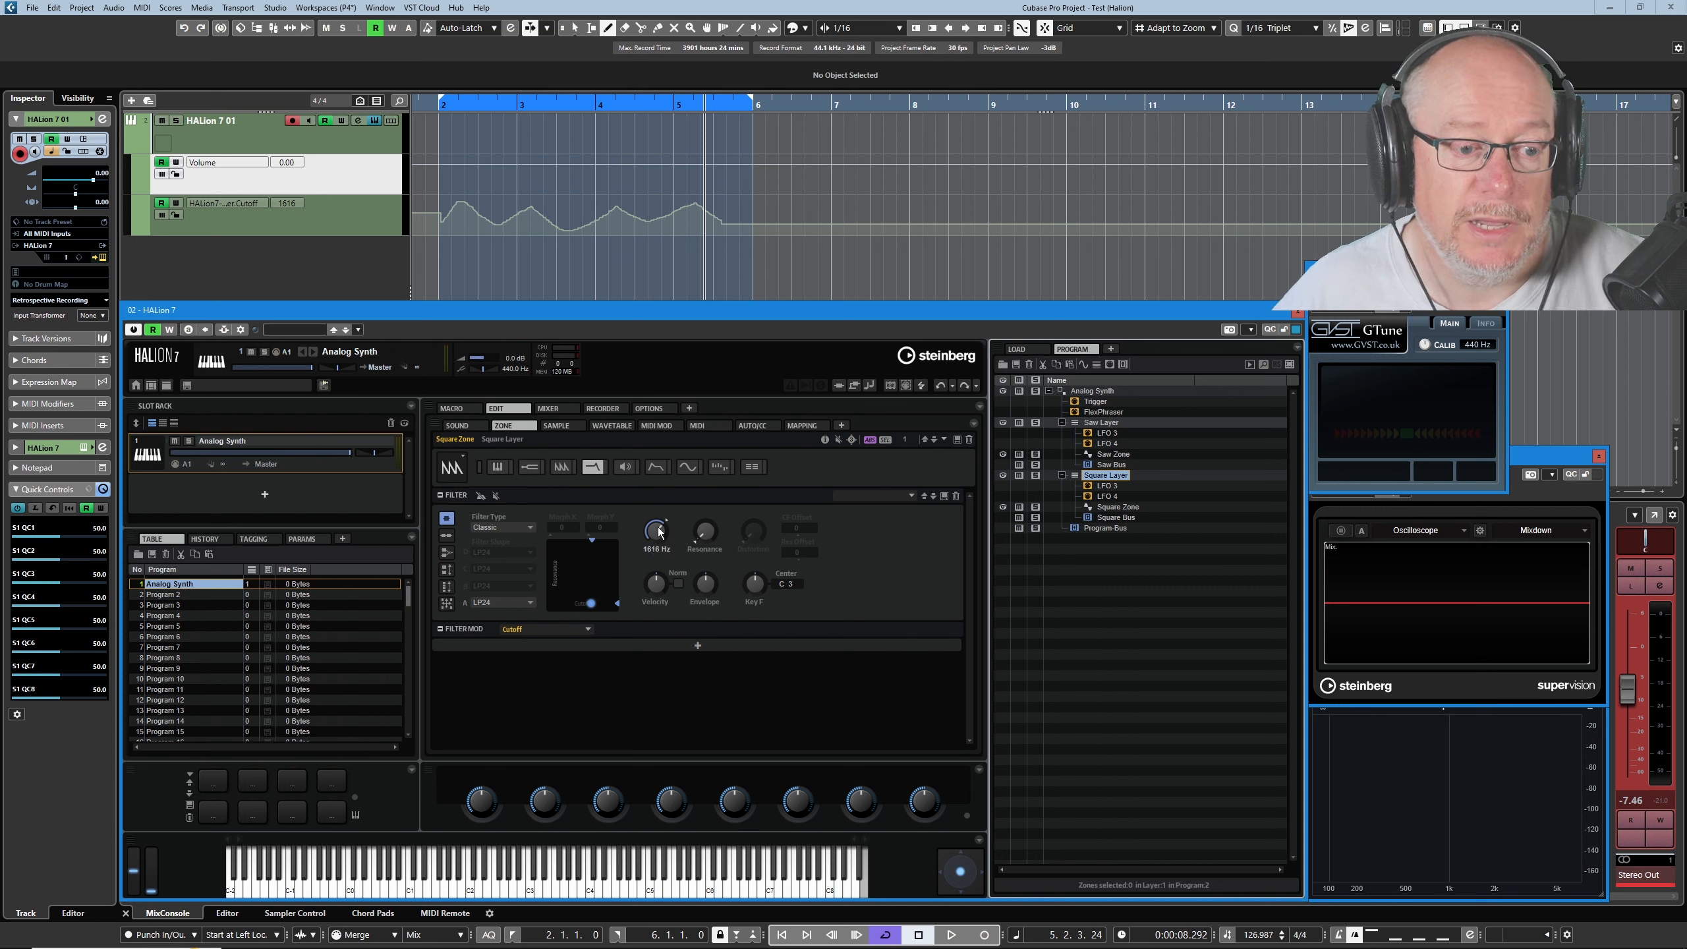
drag(659, 530, 659, 577)
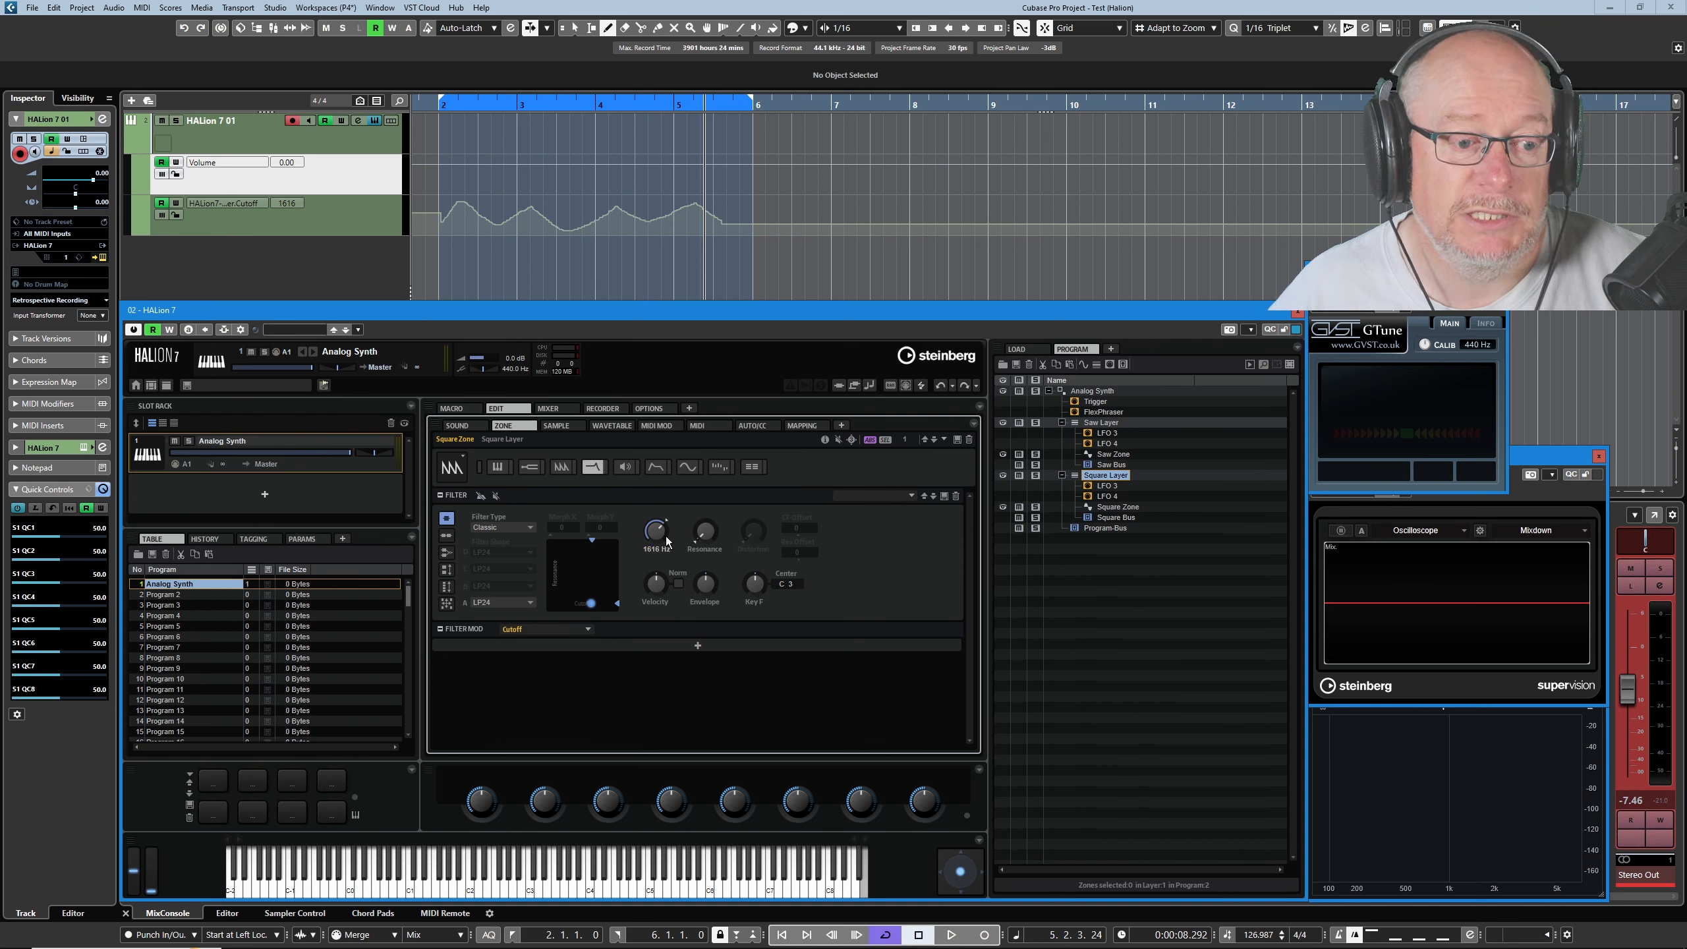
drag(666, 536, 677, 541)
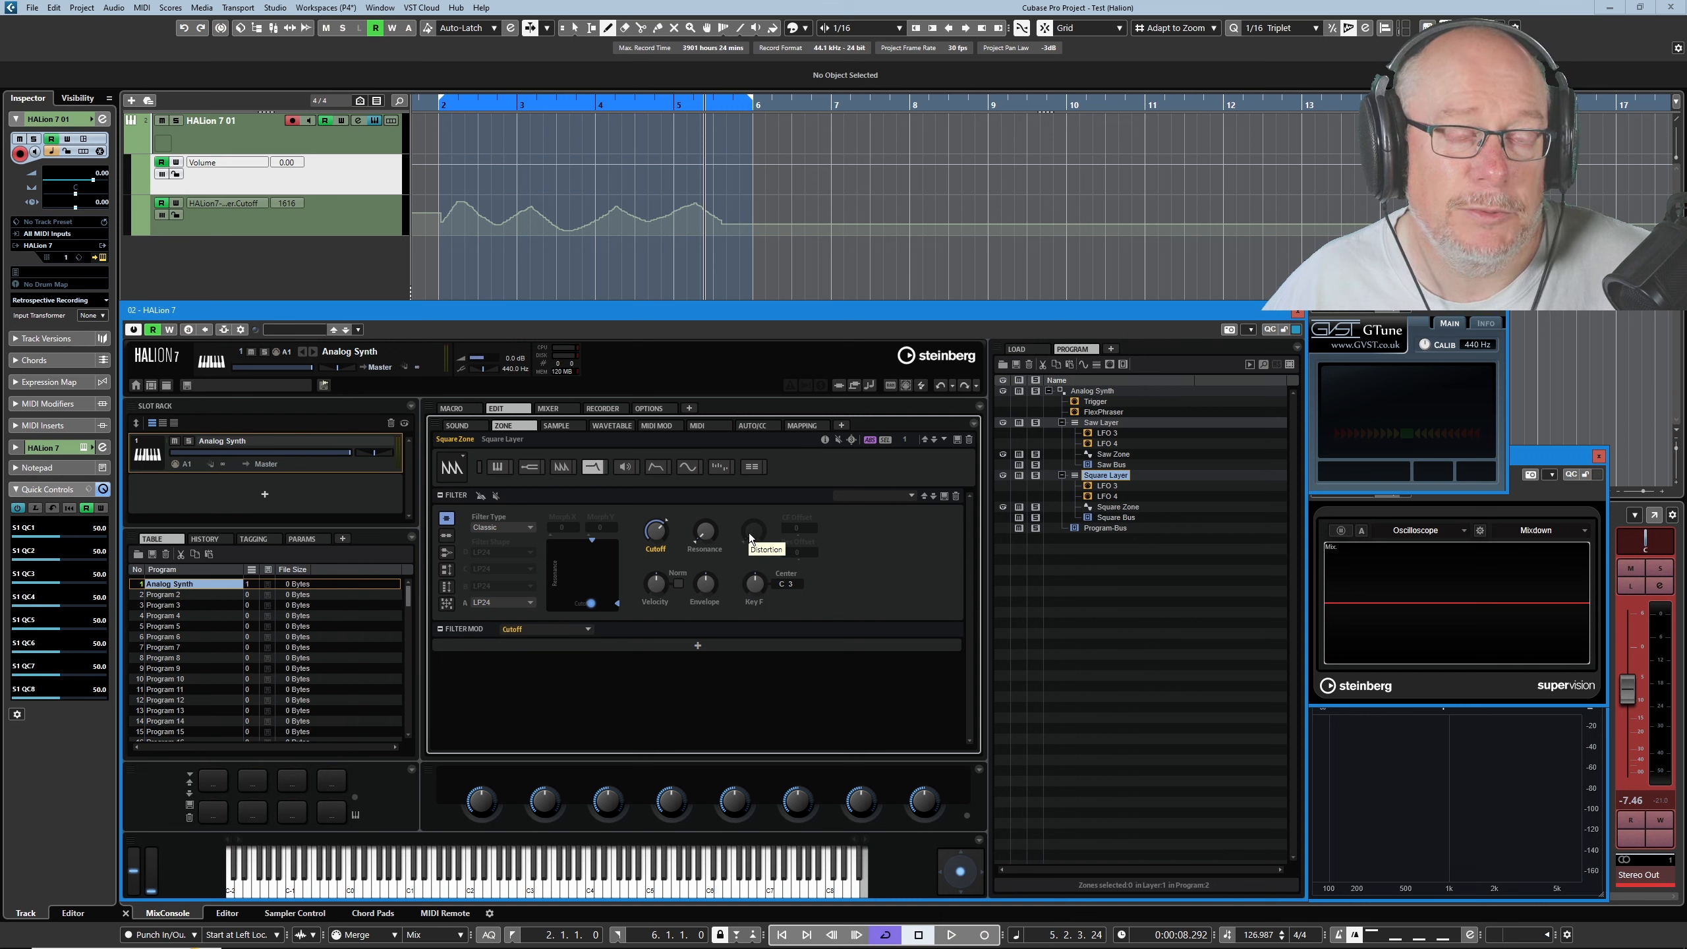
Remove the filter cutoff automation lane from the HALion 7 01 track and lower the Square Zone's filter cutoff
right_click(293, 214)
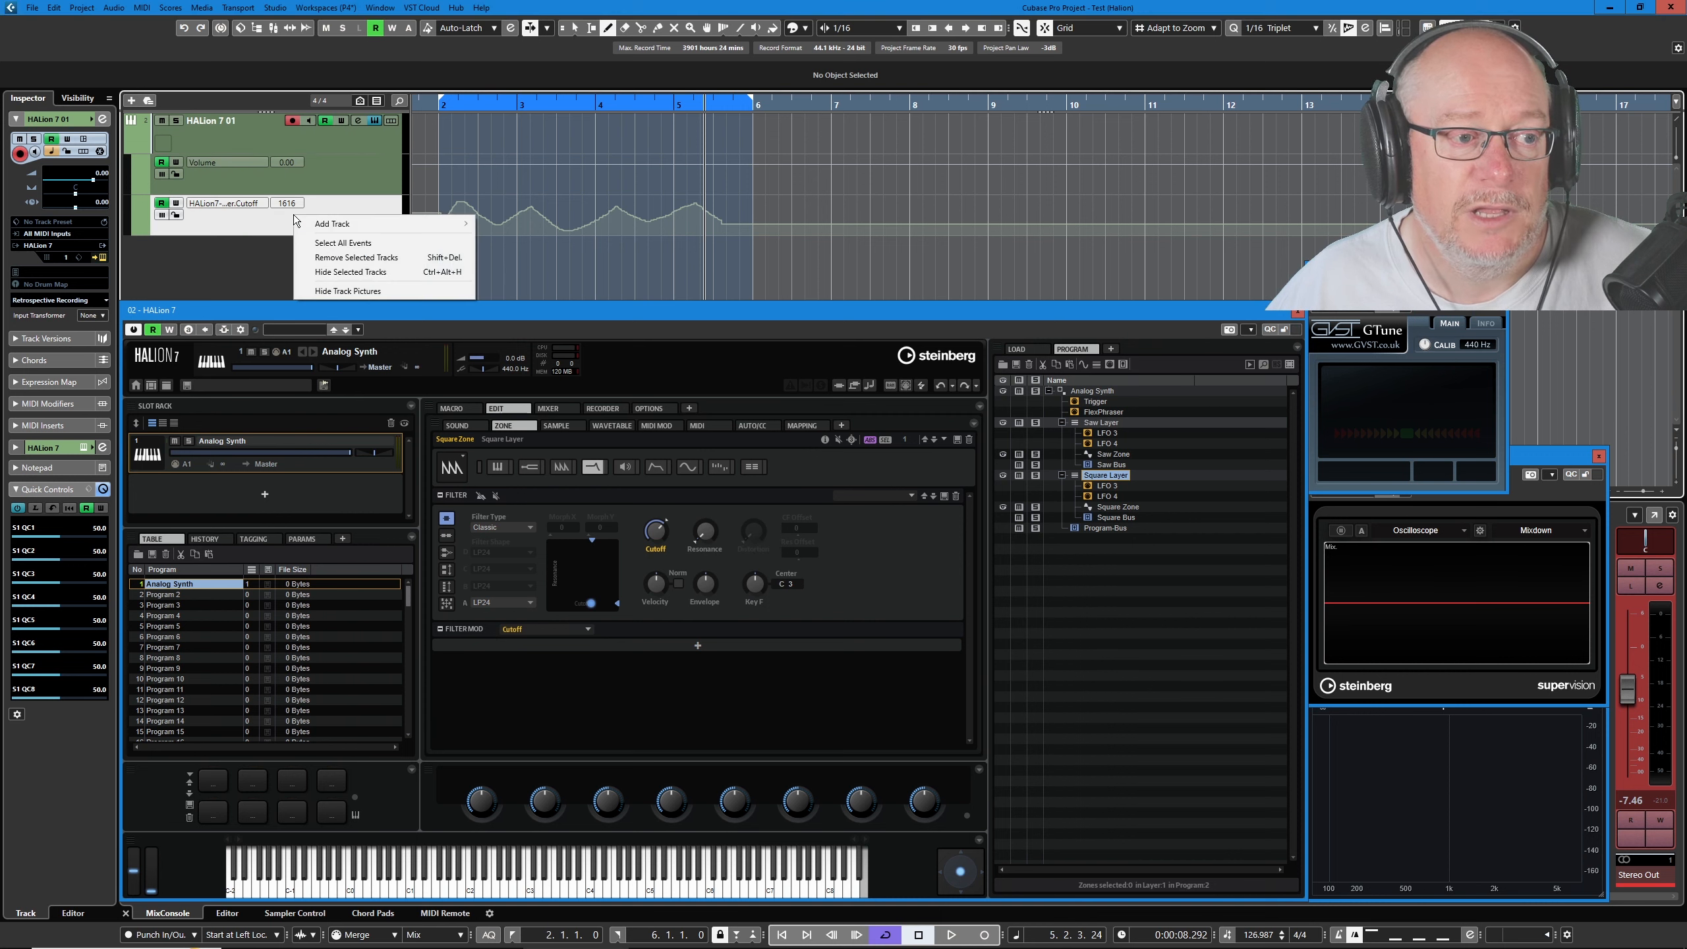
click(373, 258)
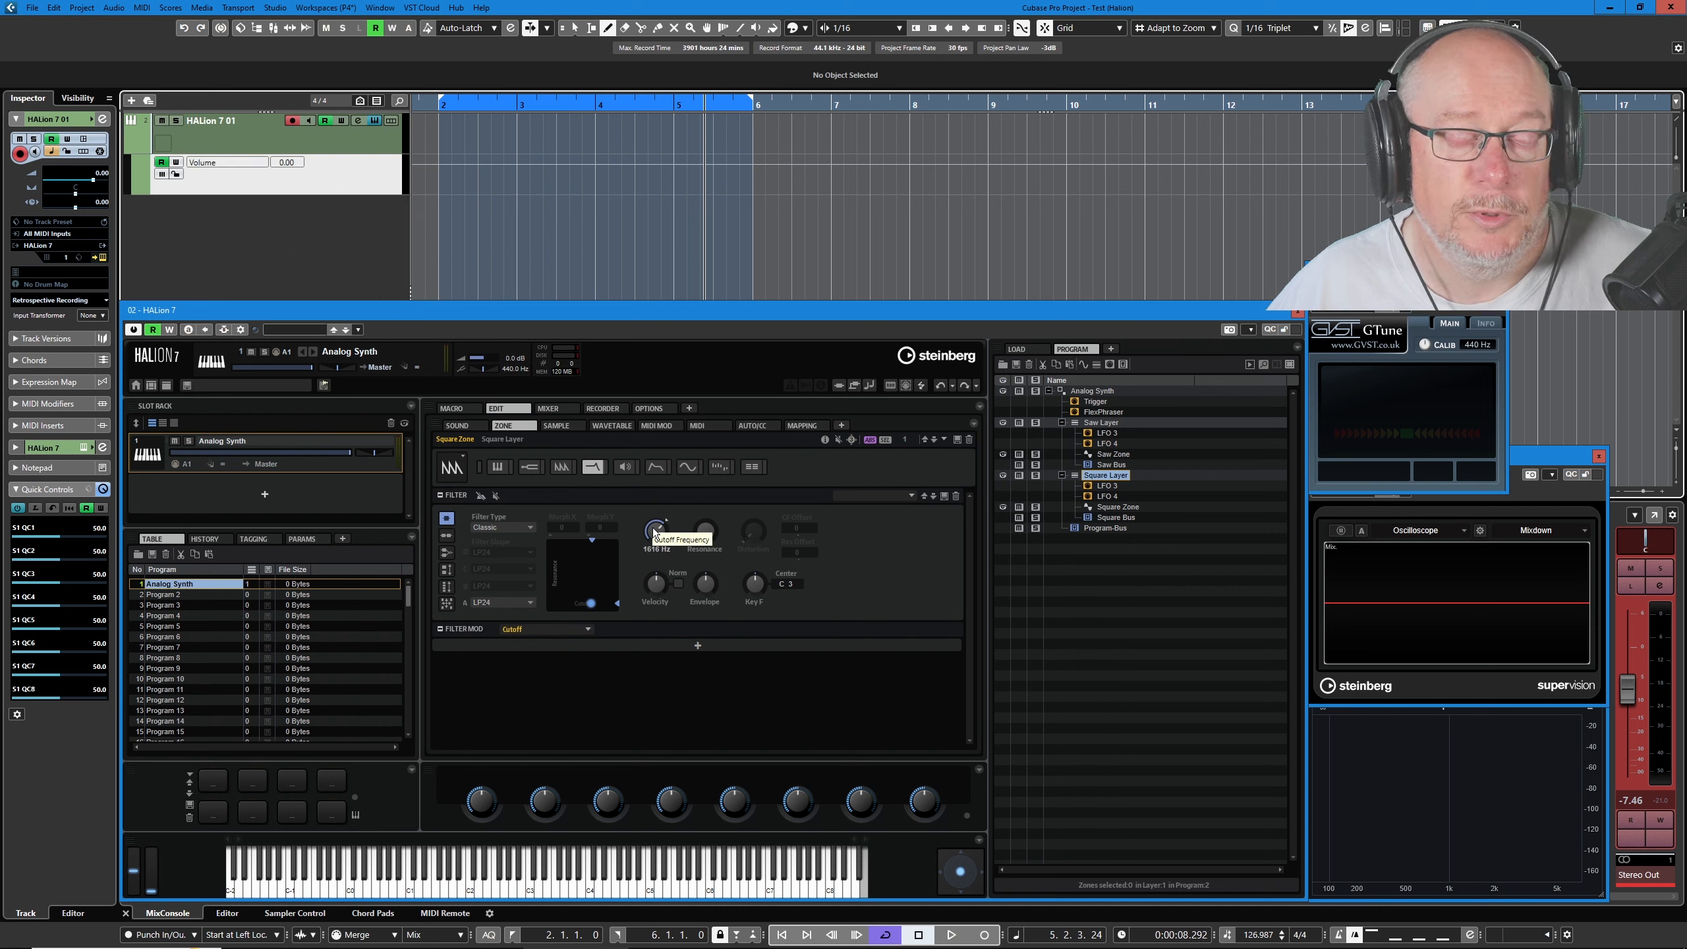
drag(655, 532, 655, 547)
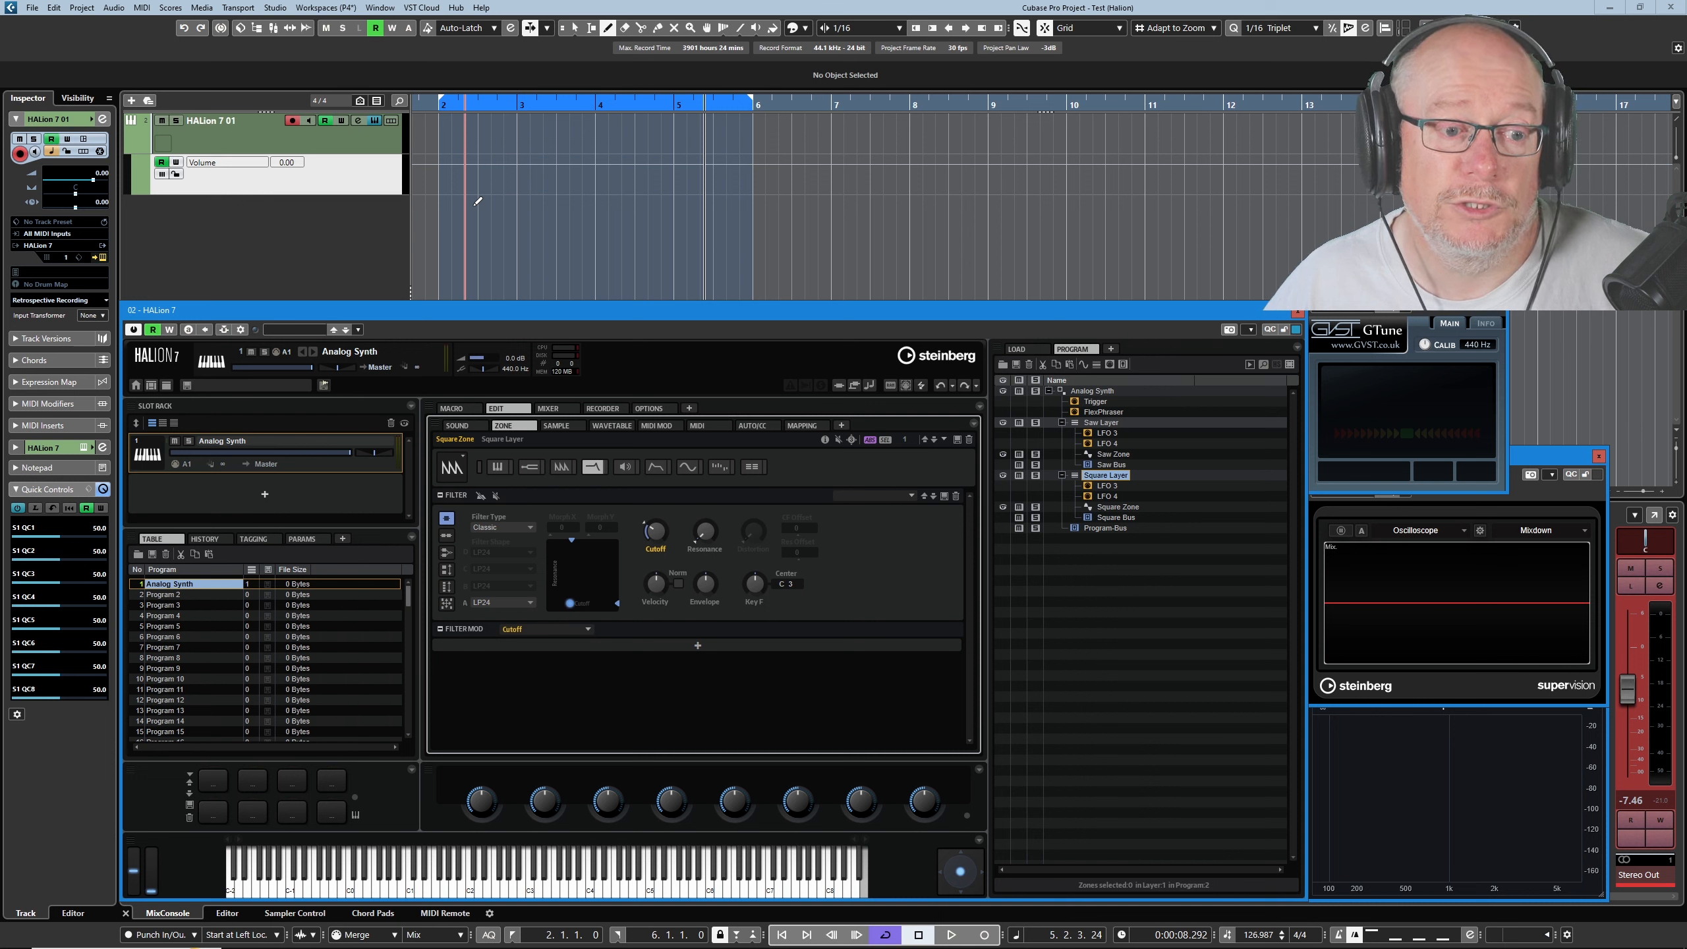
Forget the automation assignment on the Square Zone's filter cutoff and check the slot's list of automation assignments
click(1104, 424)
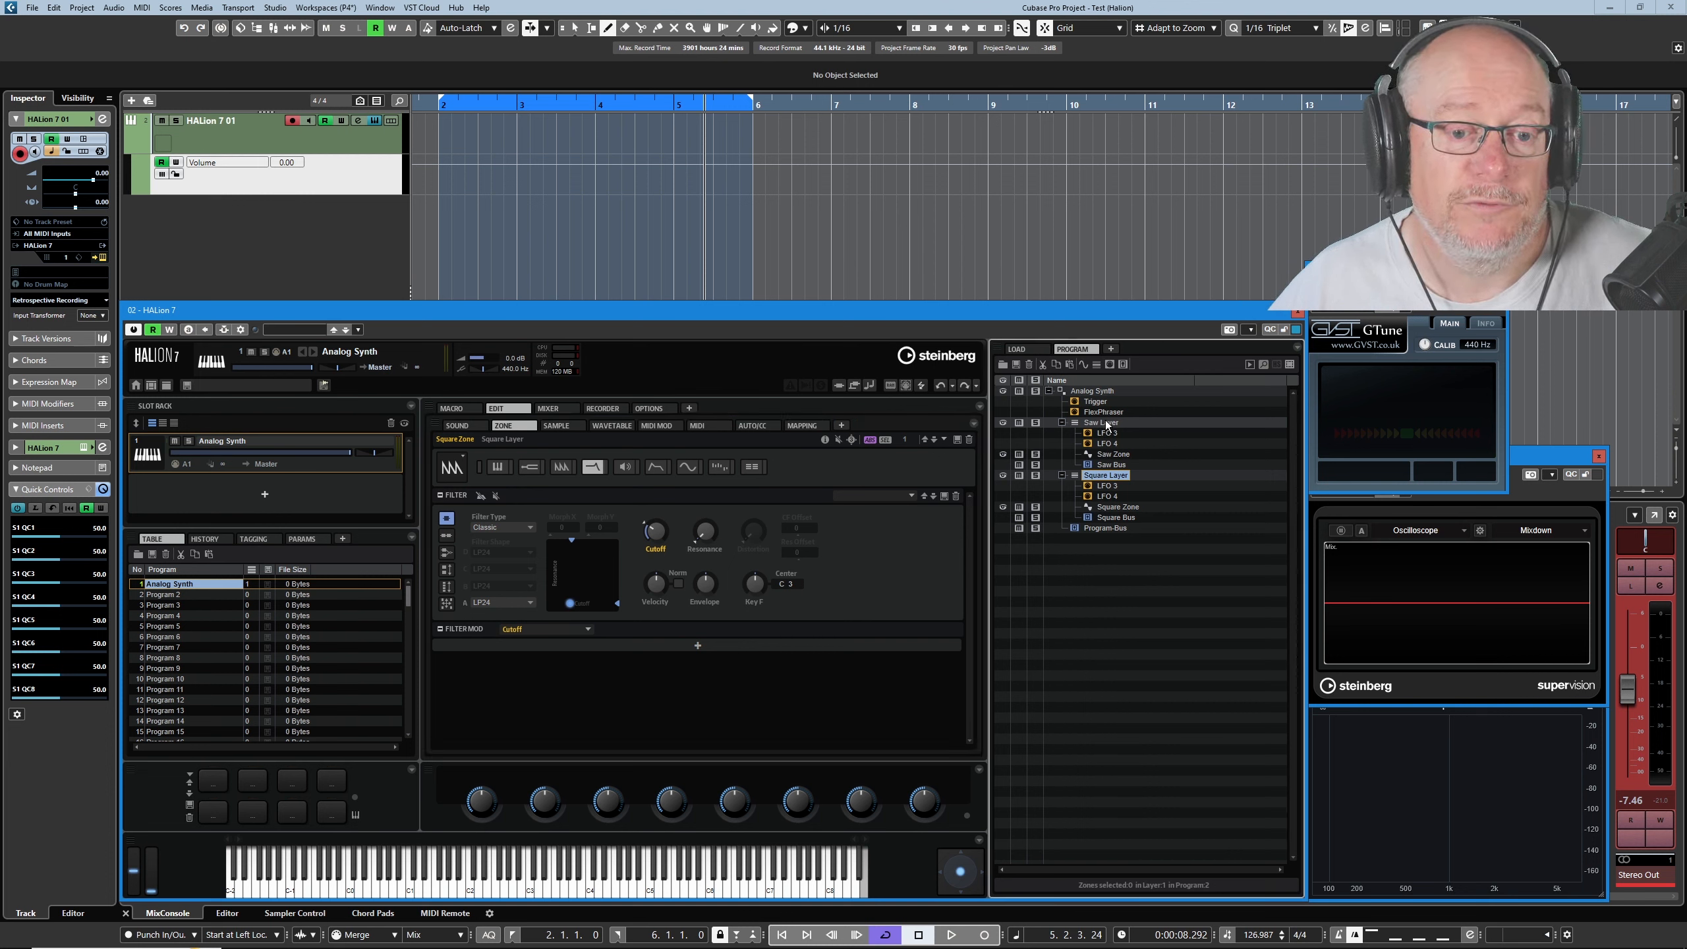
right_click(656, 534)
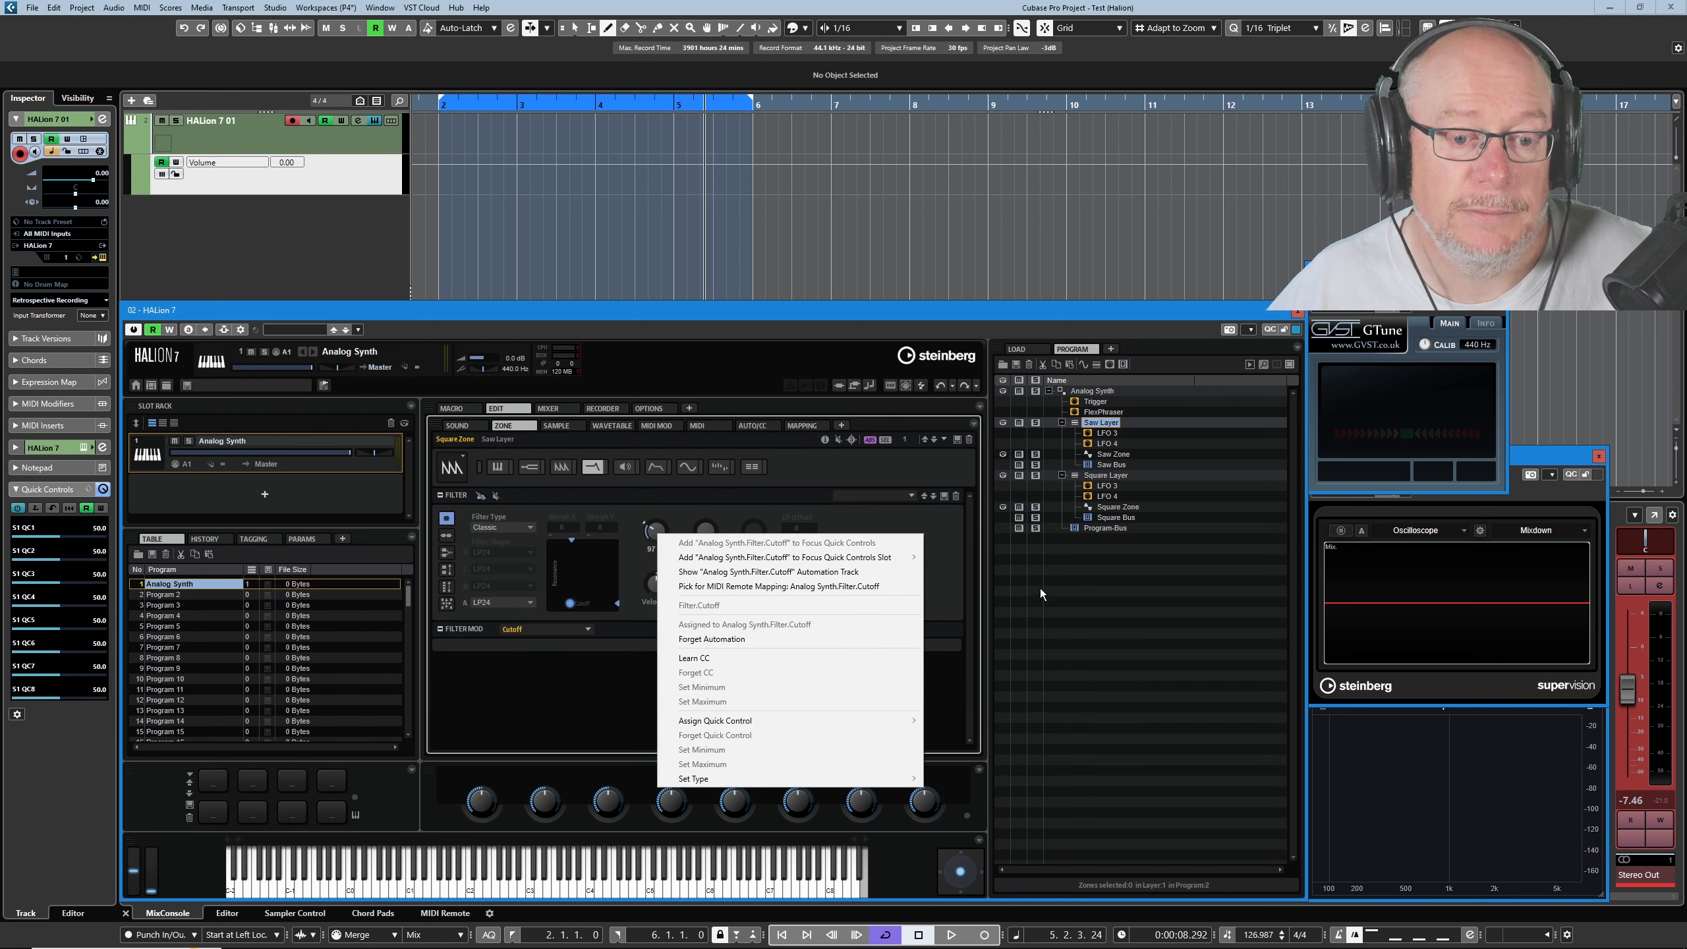
click(1105, 475)
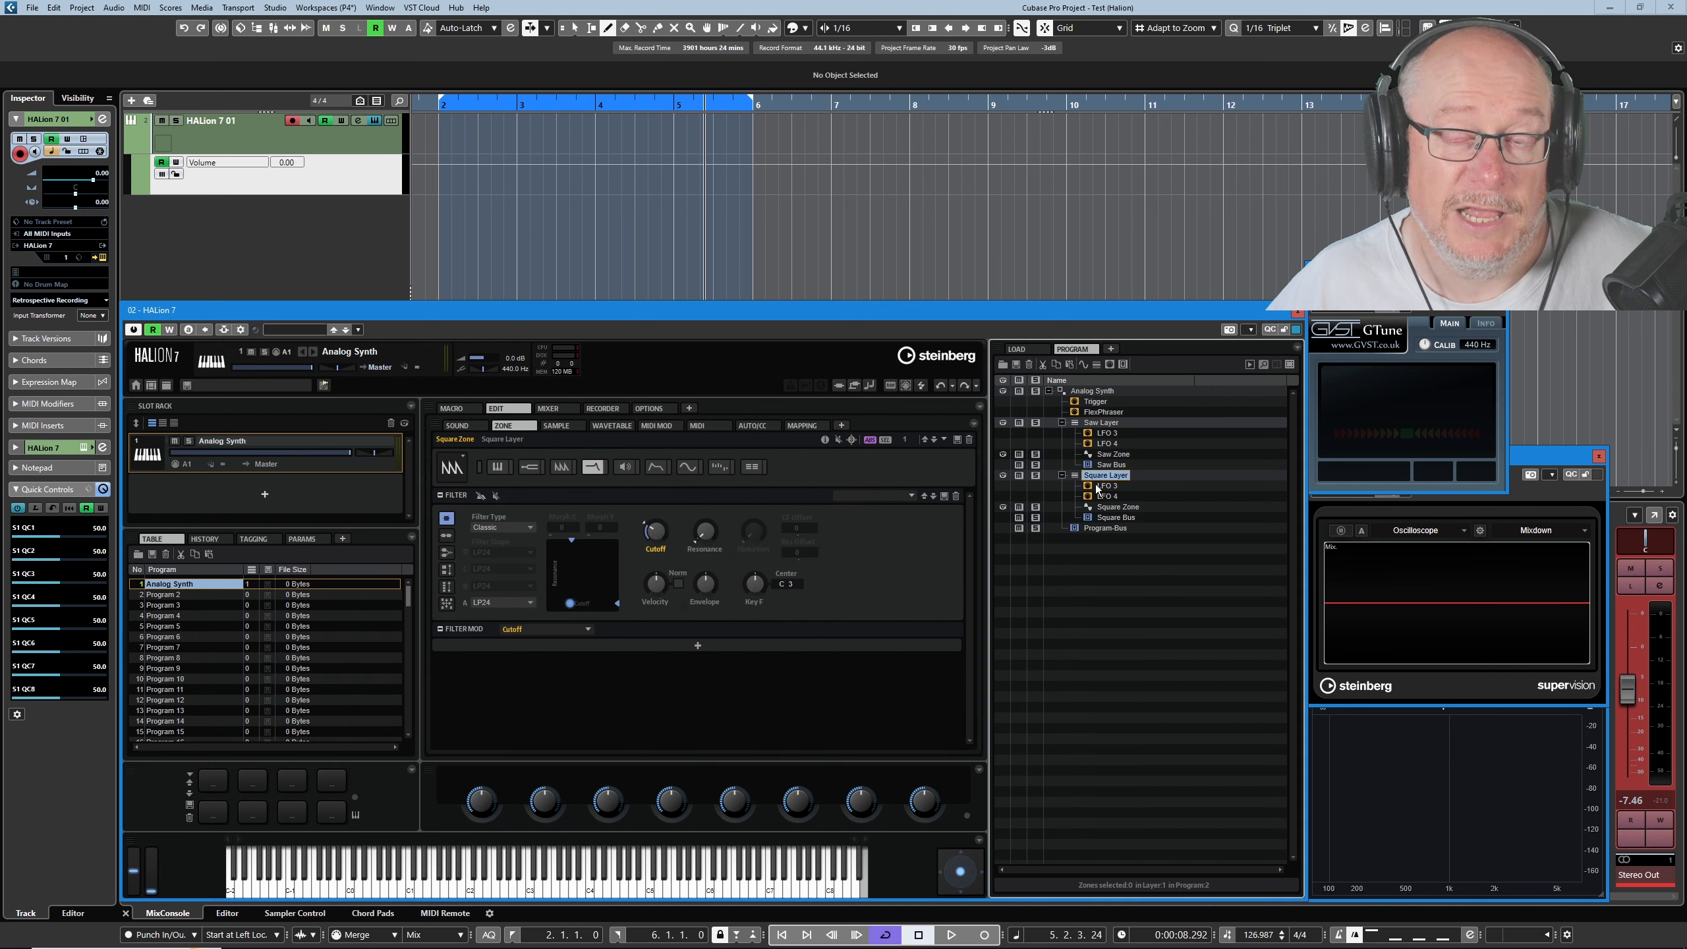
right_click(654, 530)
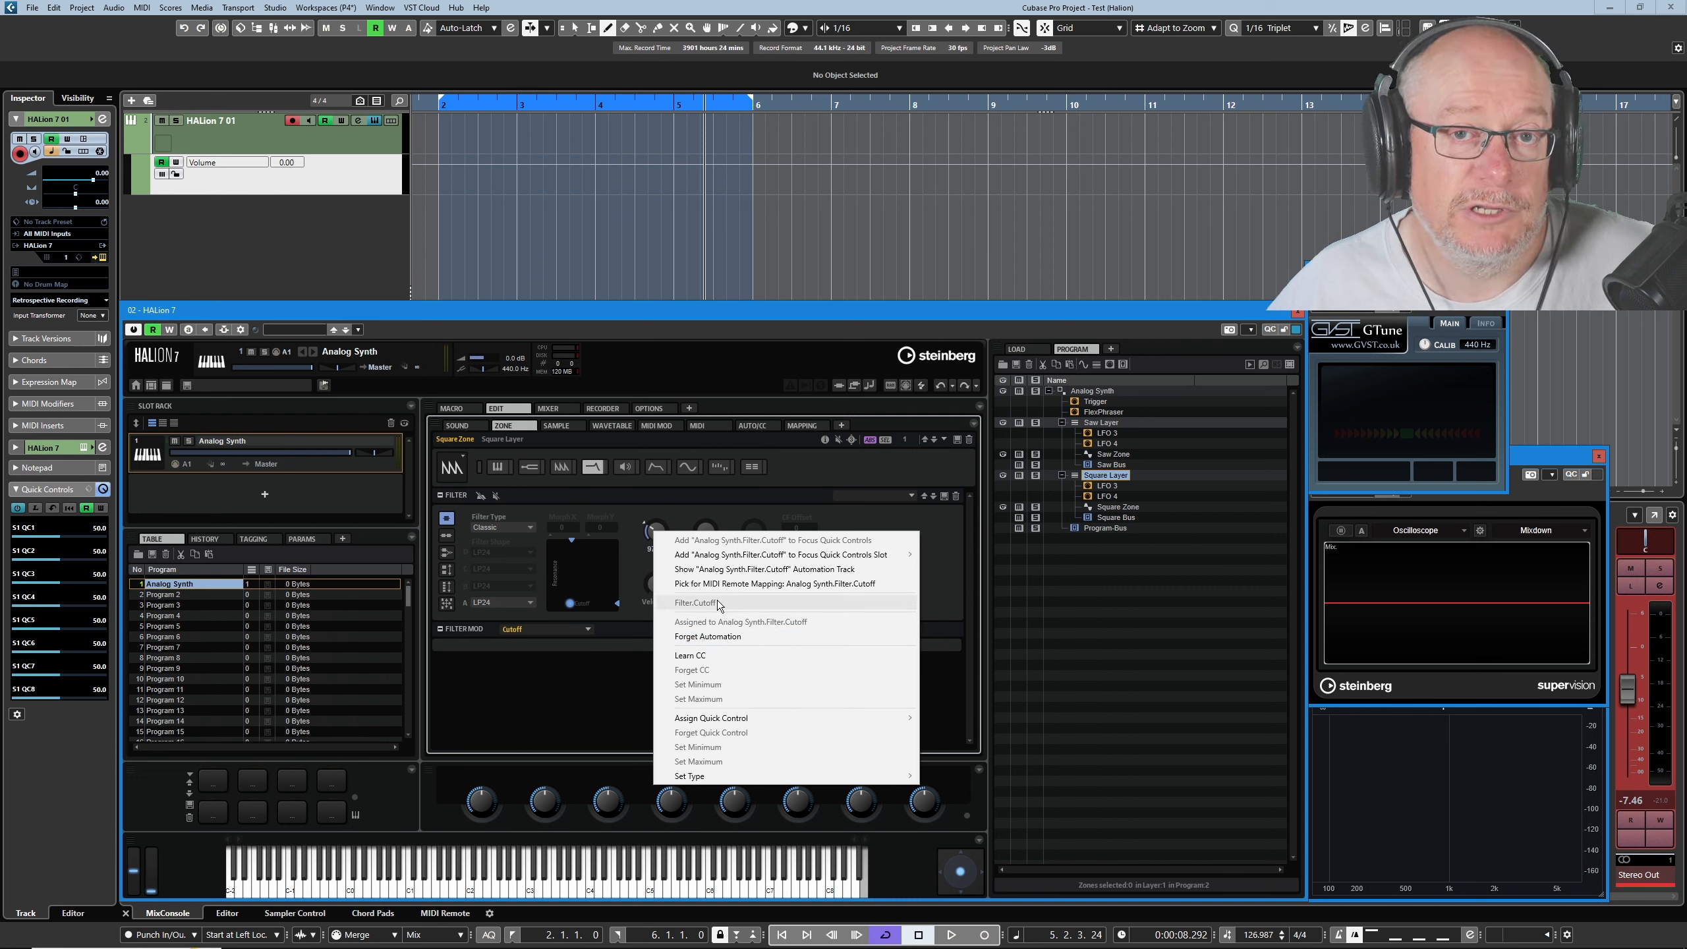
click(714, 640)
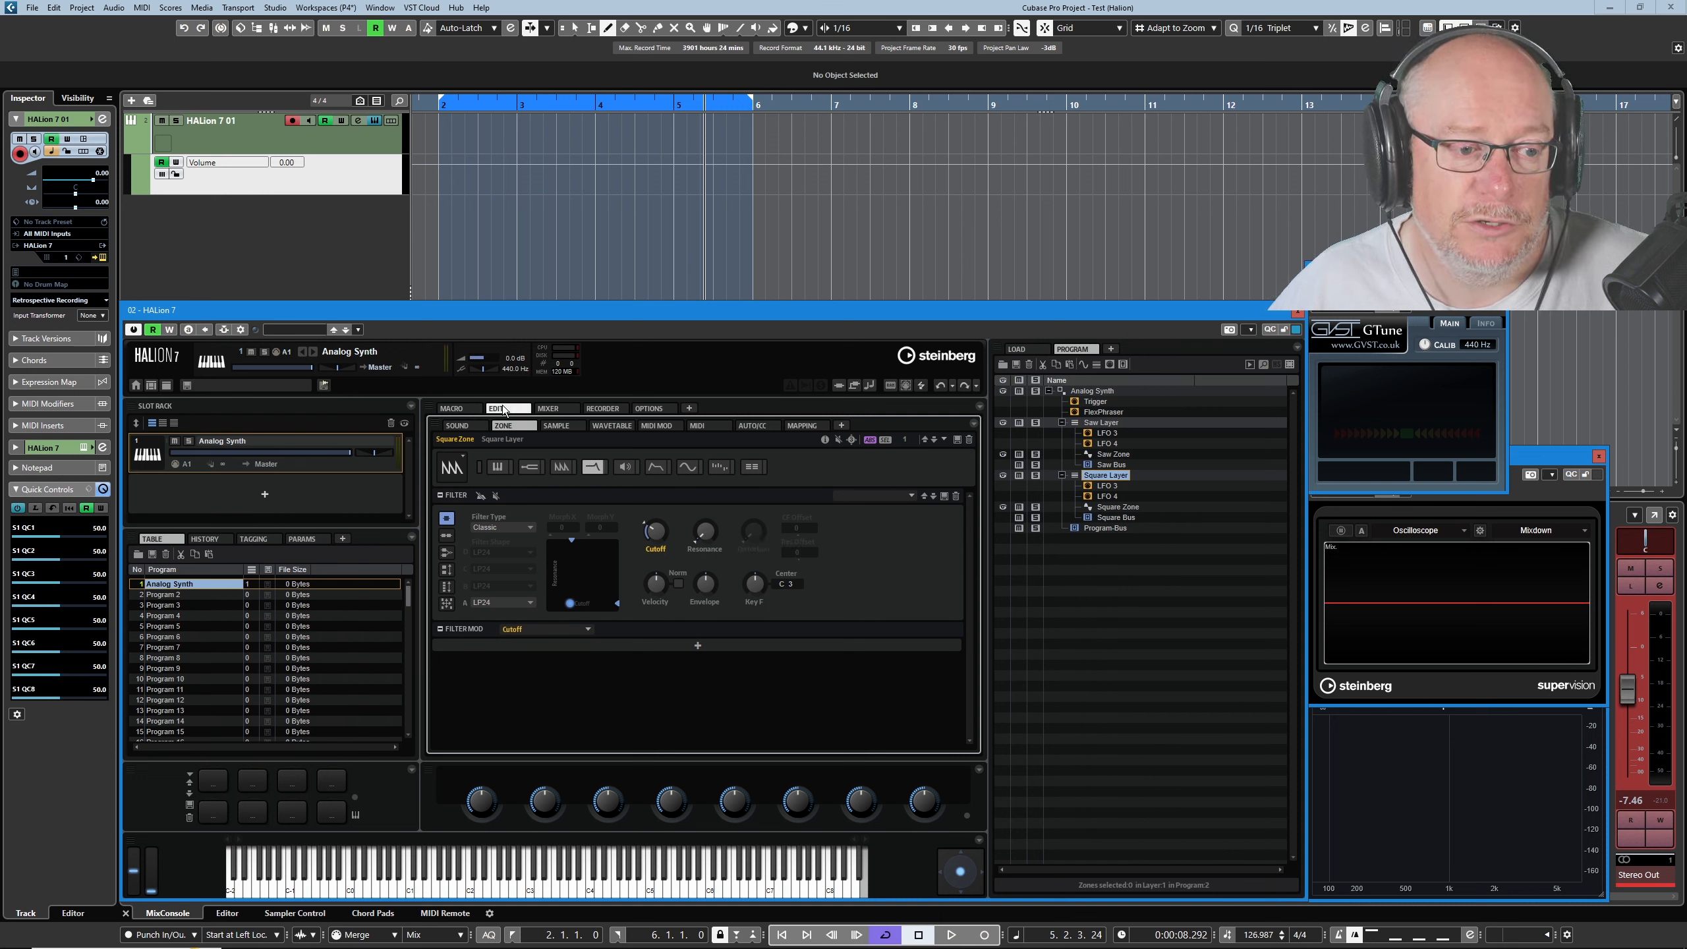
click(758, 425)
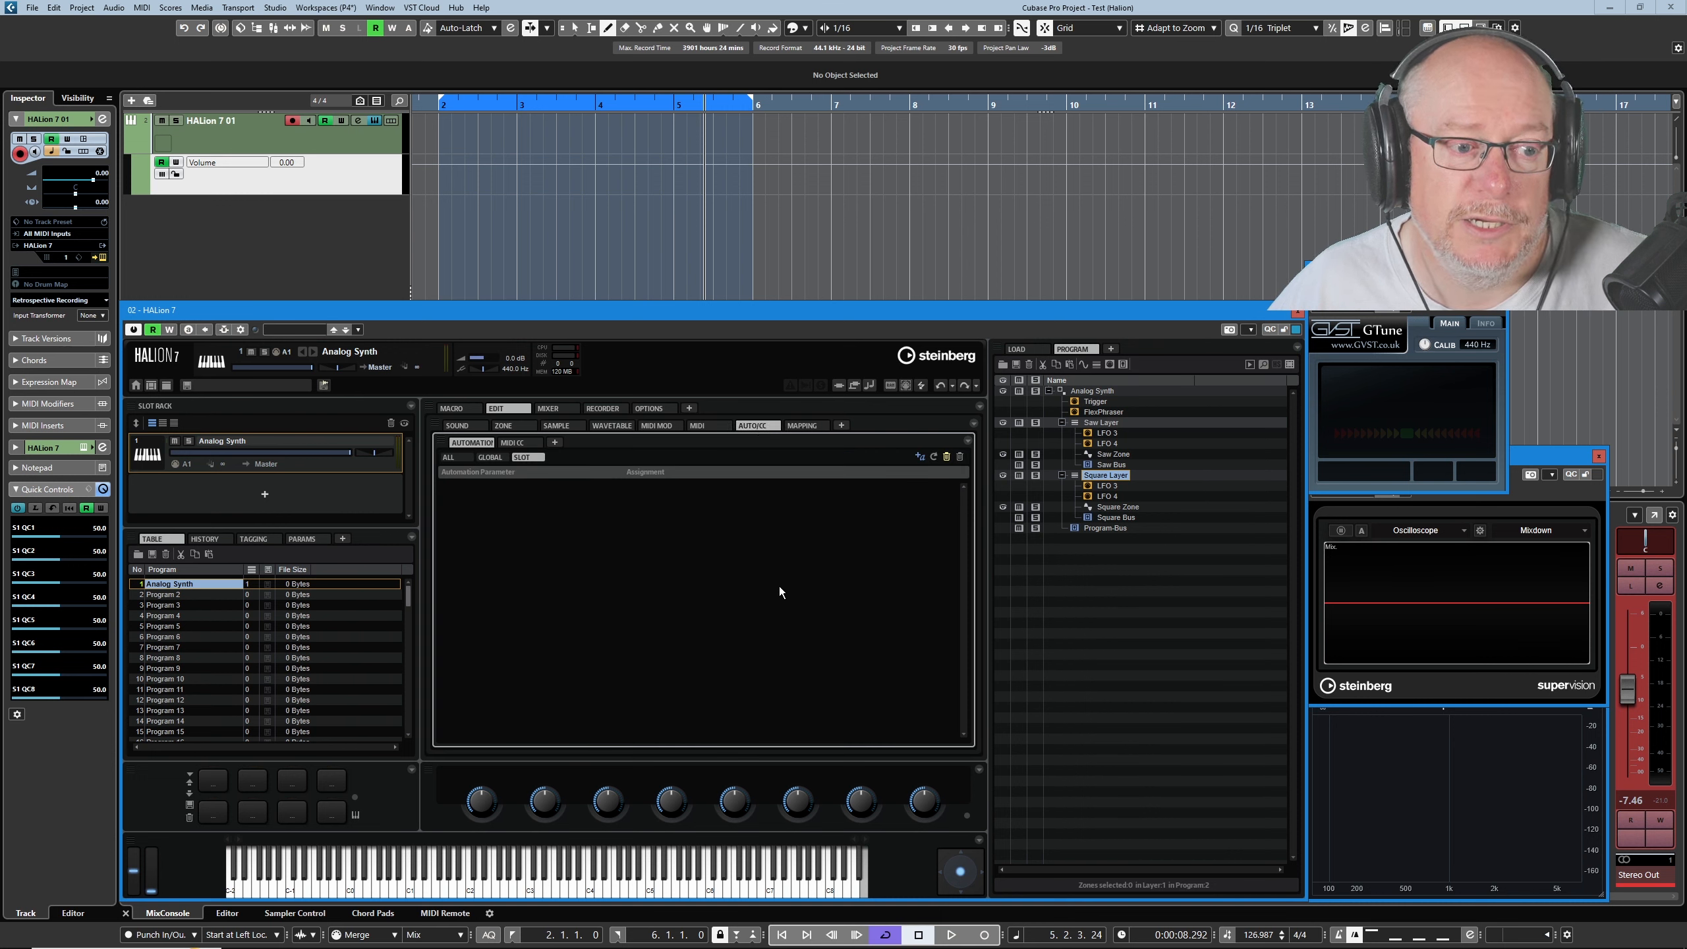
Assign the Square Zone's filter cutoff to a new automation parameter
click(518, 431)
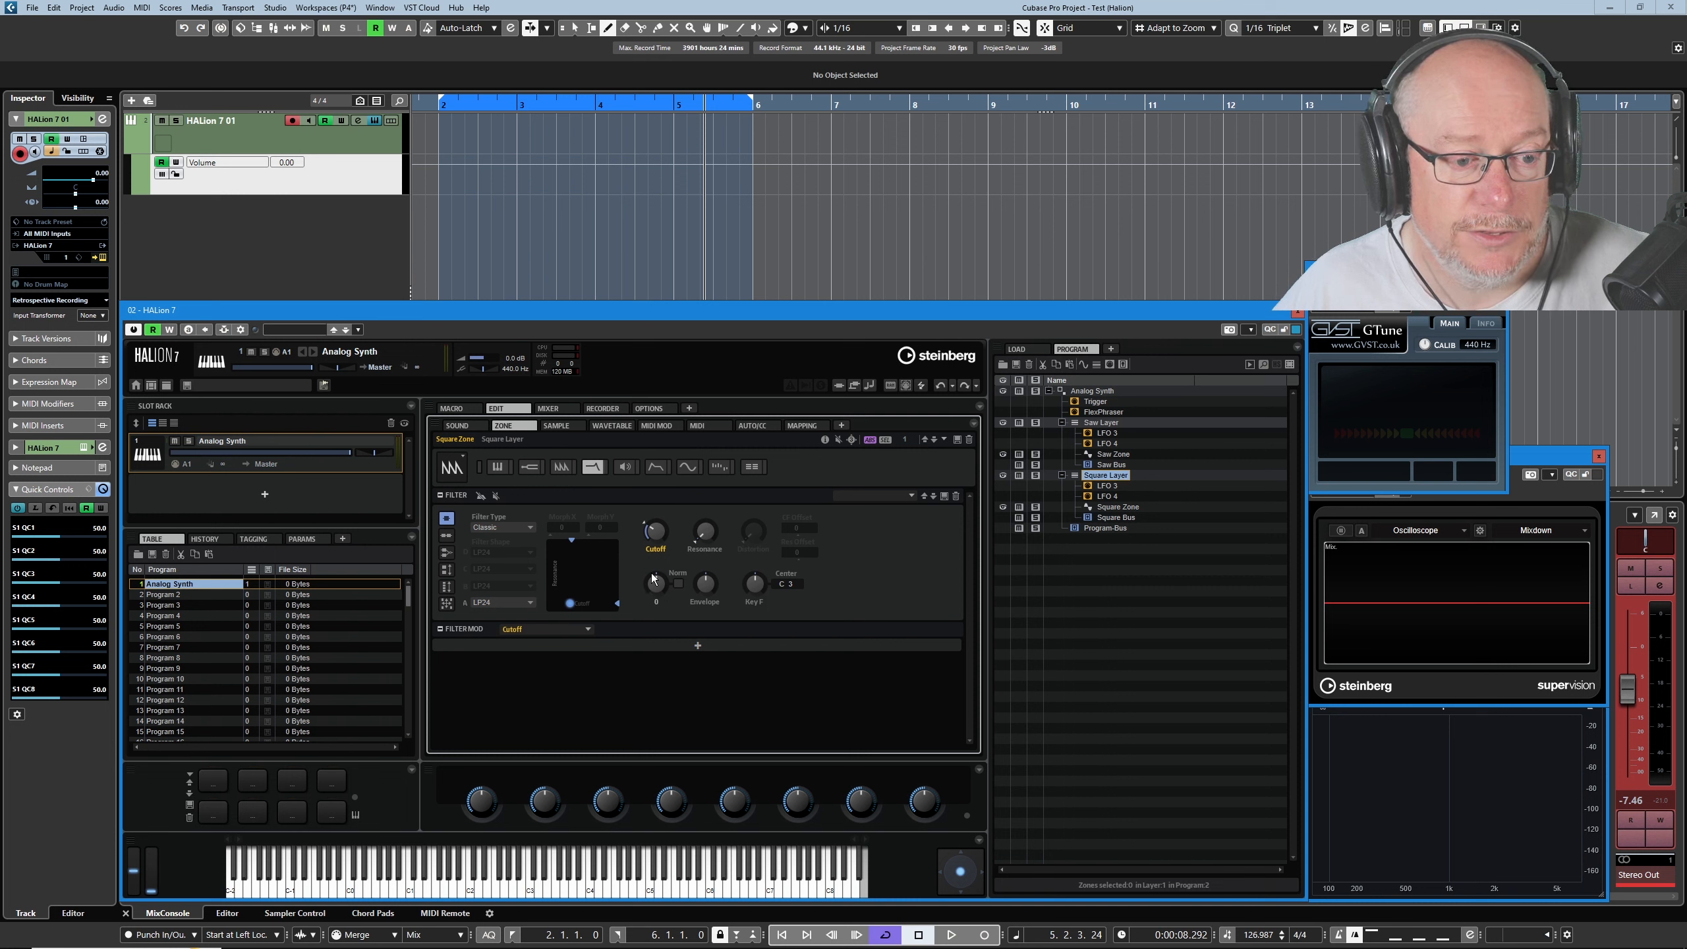
right_click(656, 536)
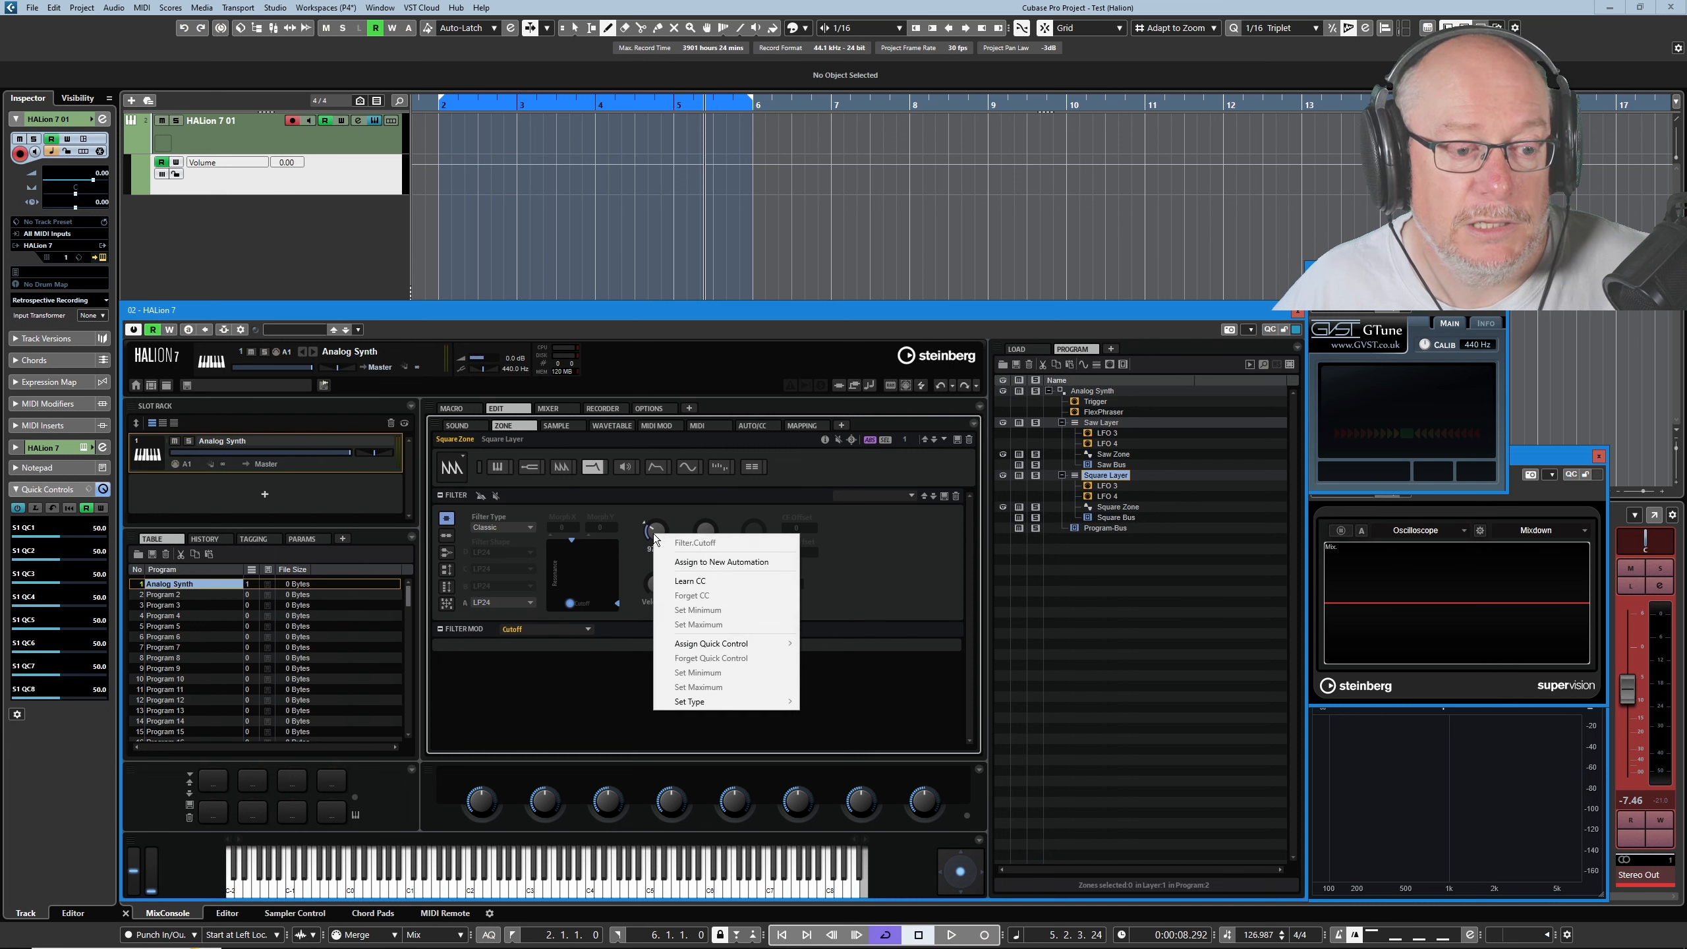
click(702, 563)
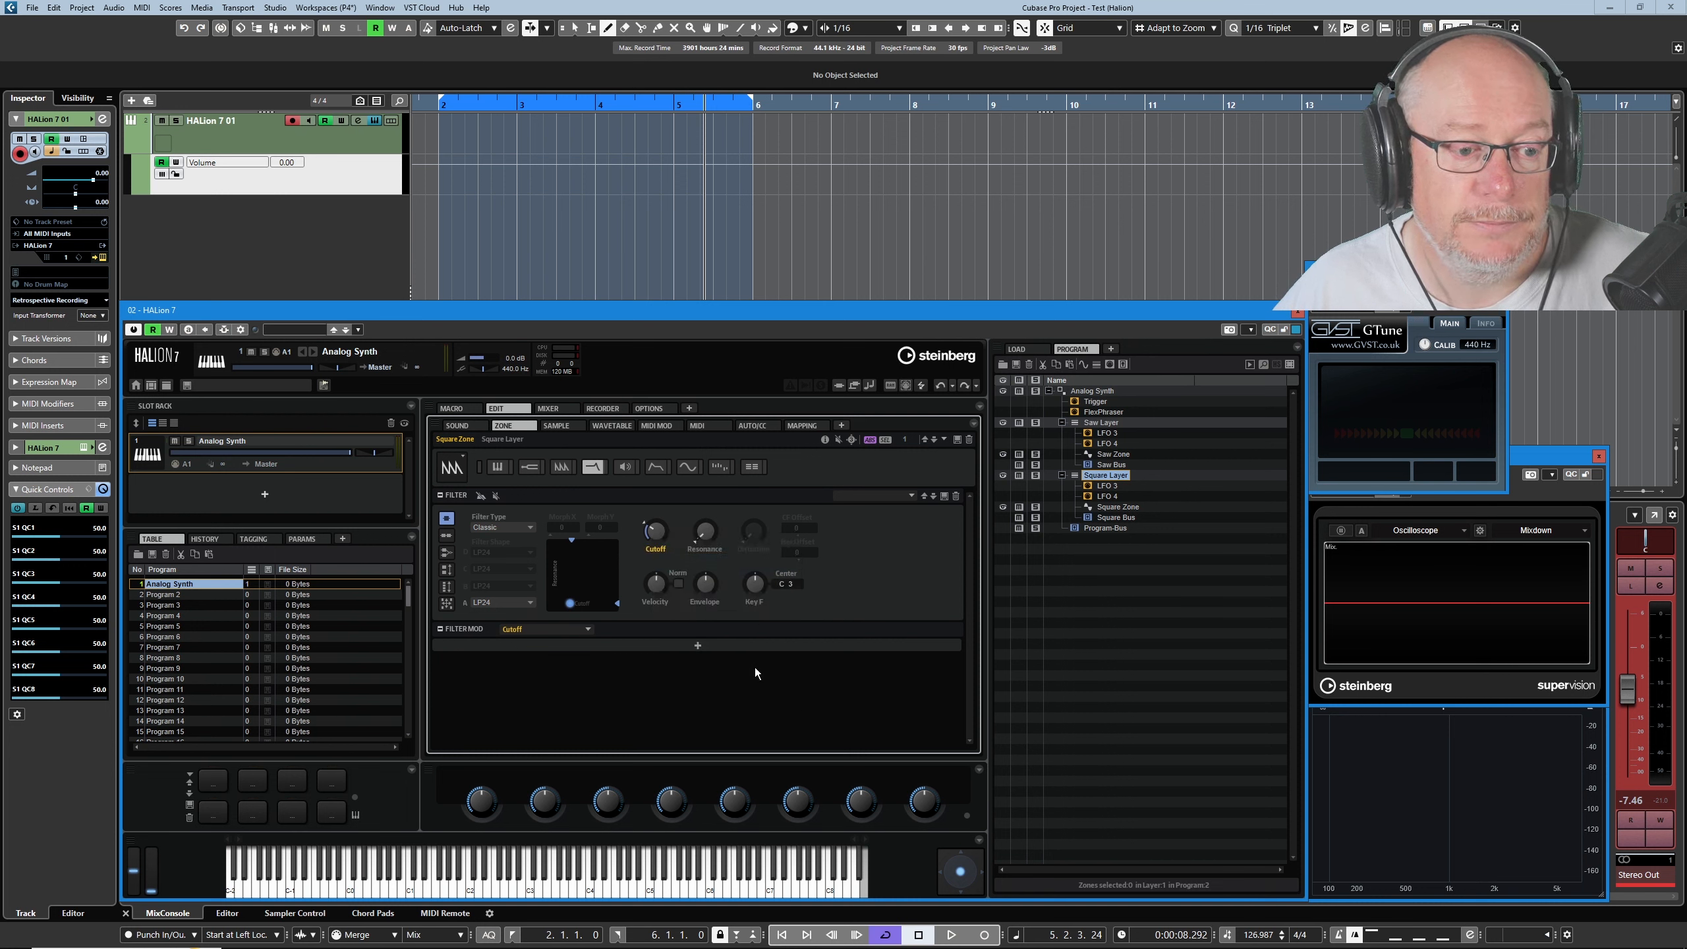
Set the HALion 7 01 track's automation lane to HALion 7's Square Layer.Filter.Cutoff parameter
click(226, 162)
click(260, 398)
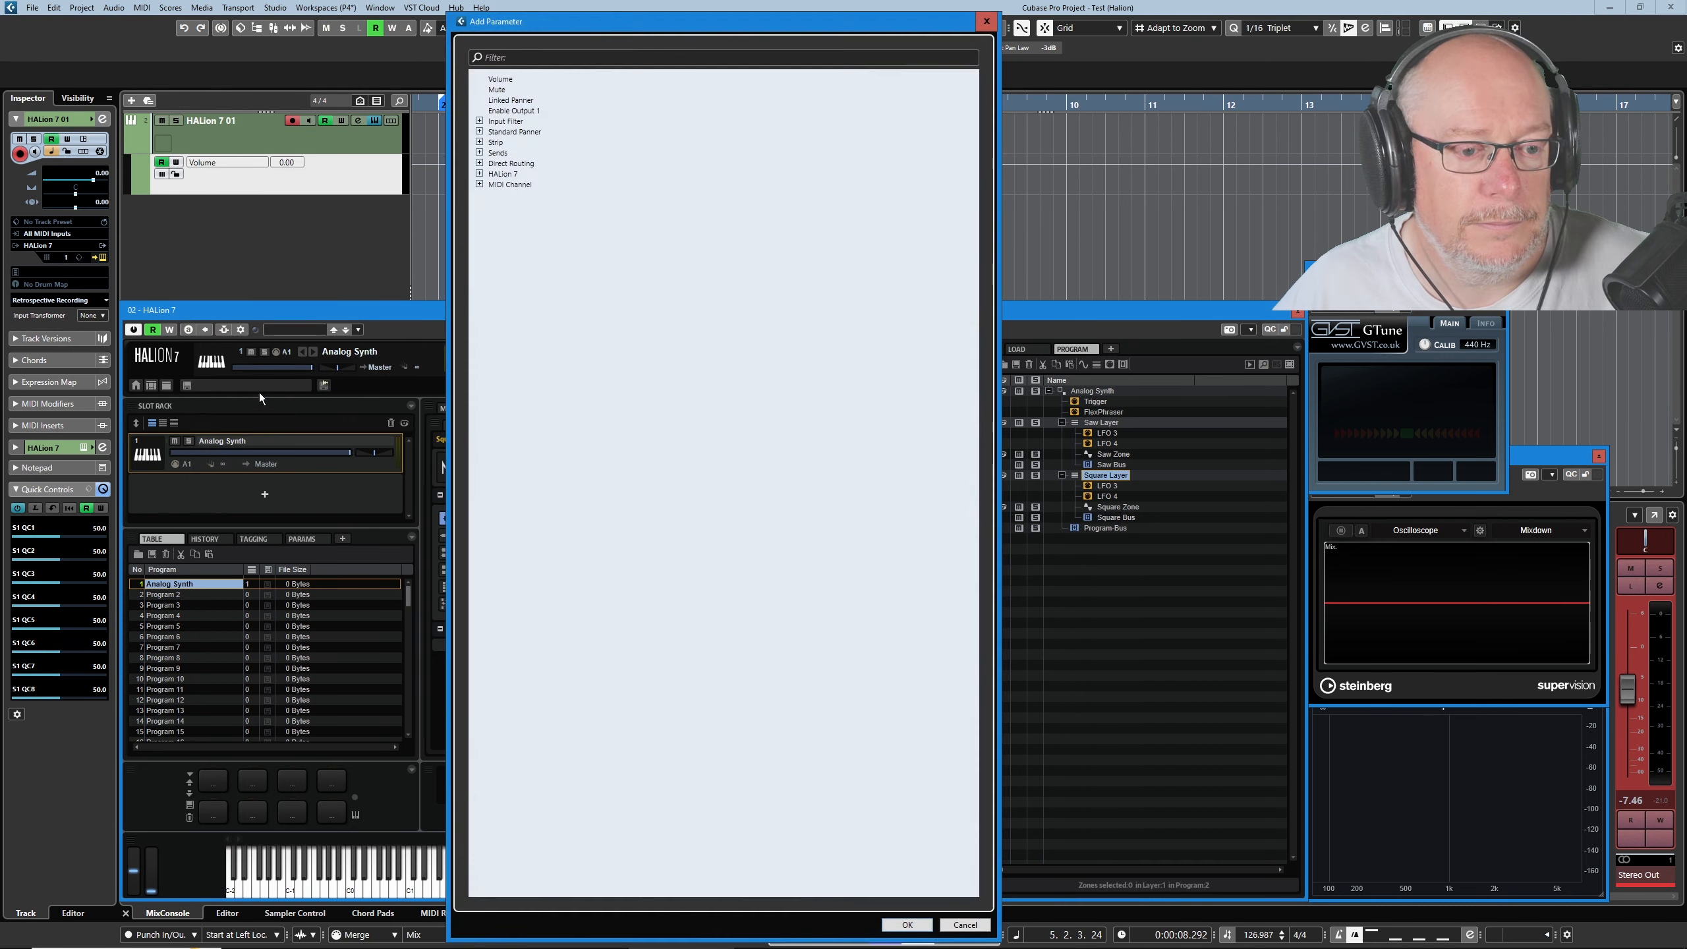
click(480, 174)
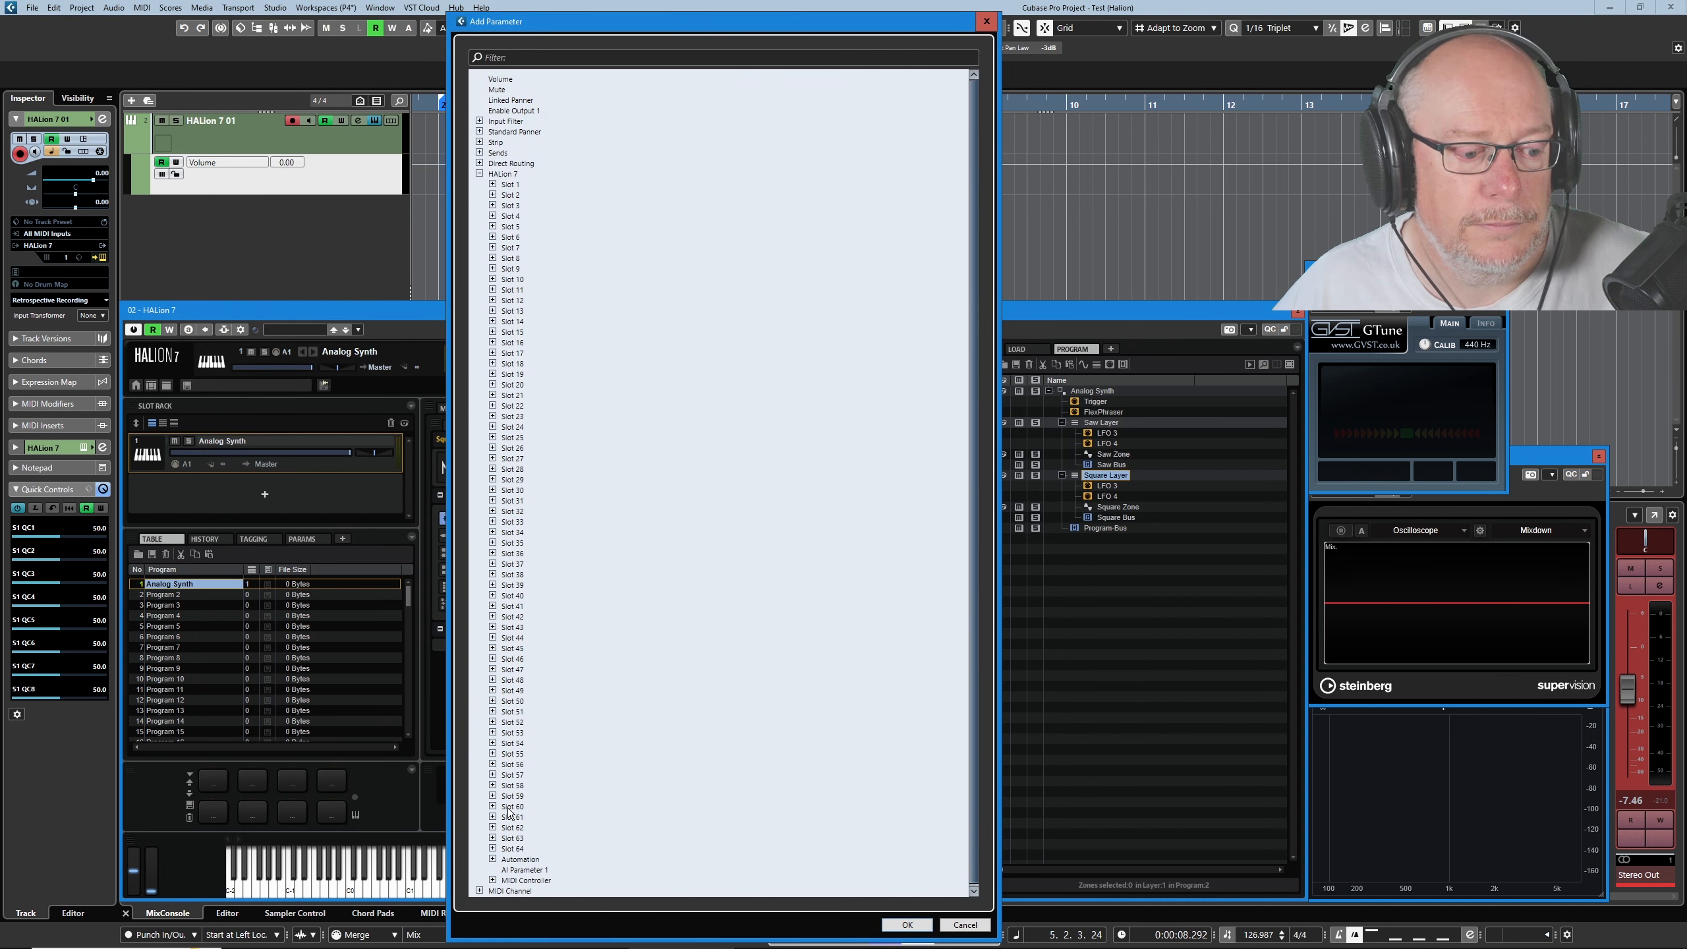
click(492, 859)
scroll(569, 792, down, 5)
scroll(570, 792, down, 5)
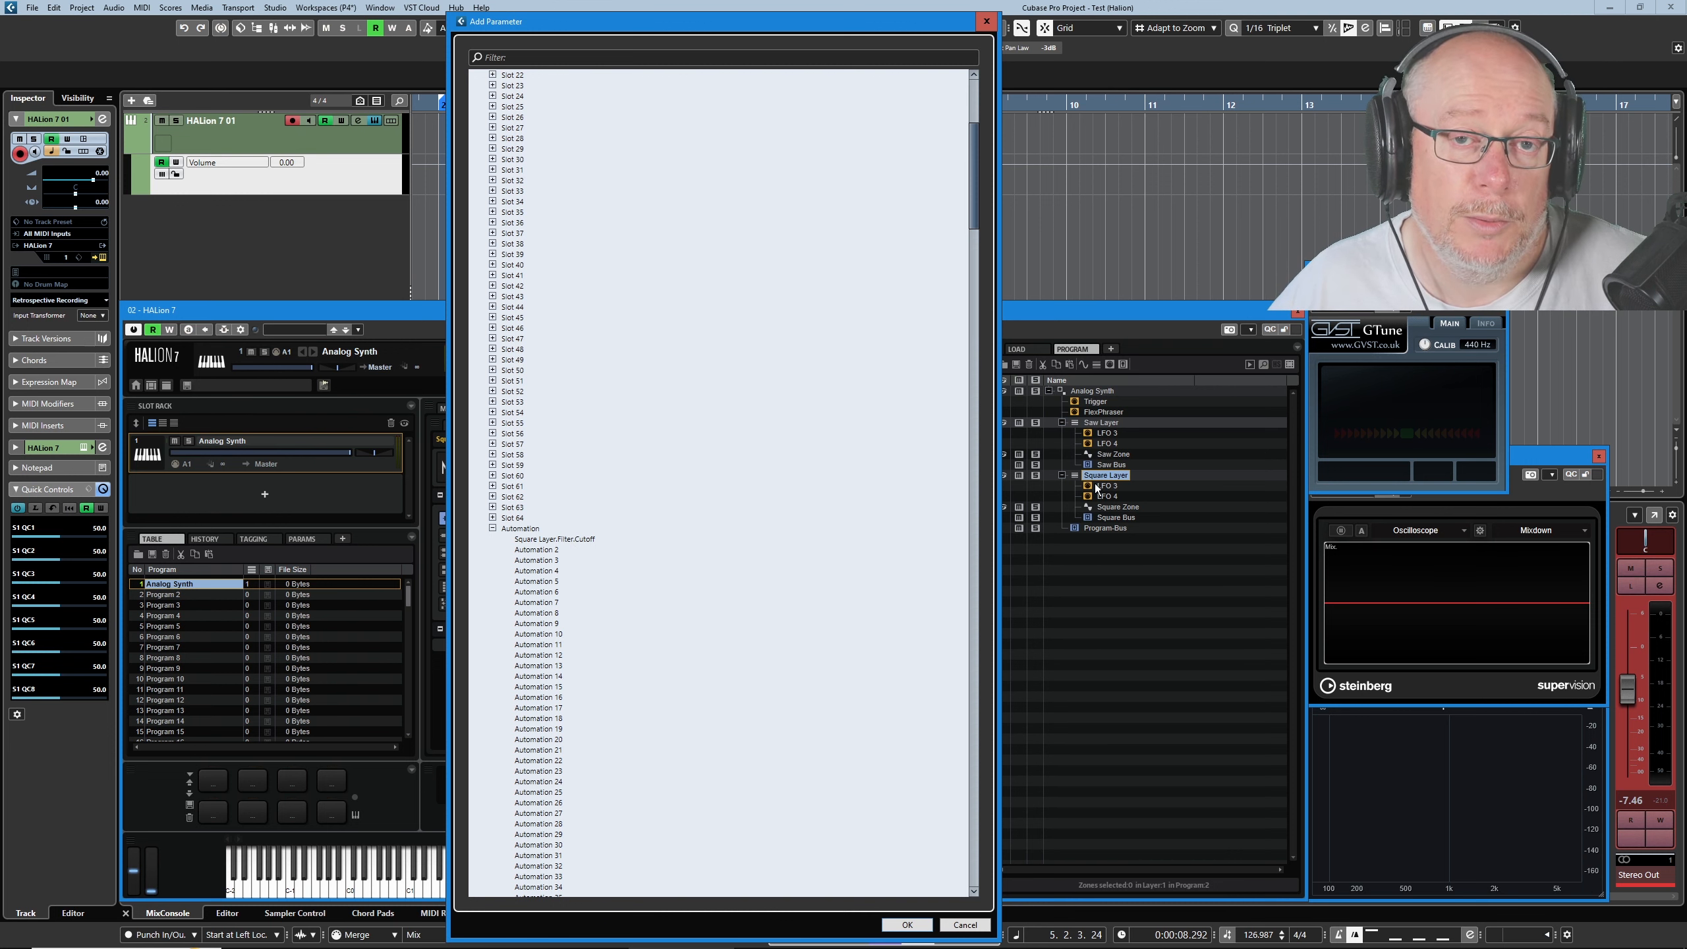
click(570, 540)
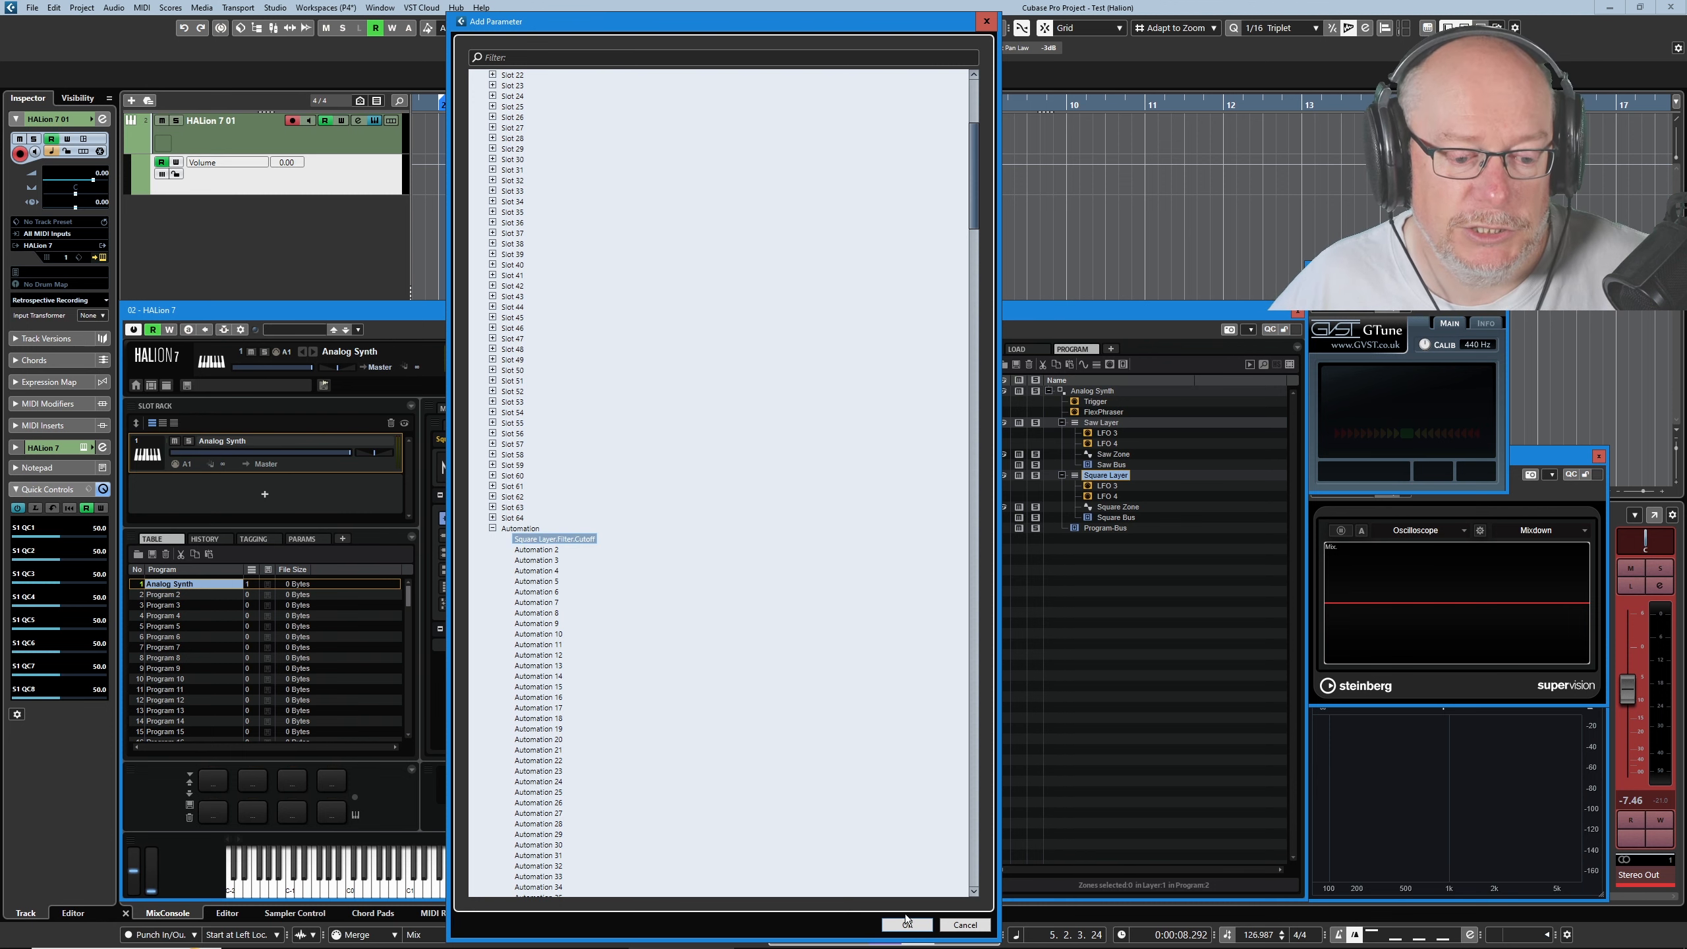
click(908, 925)
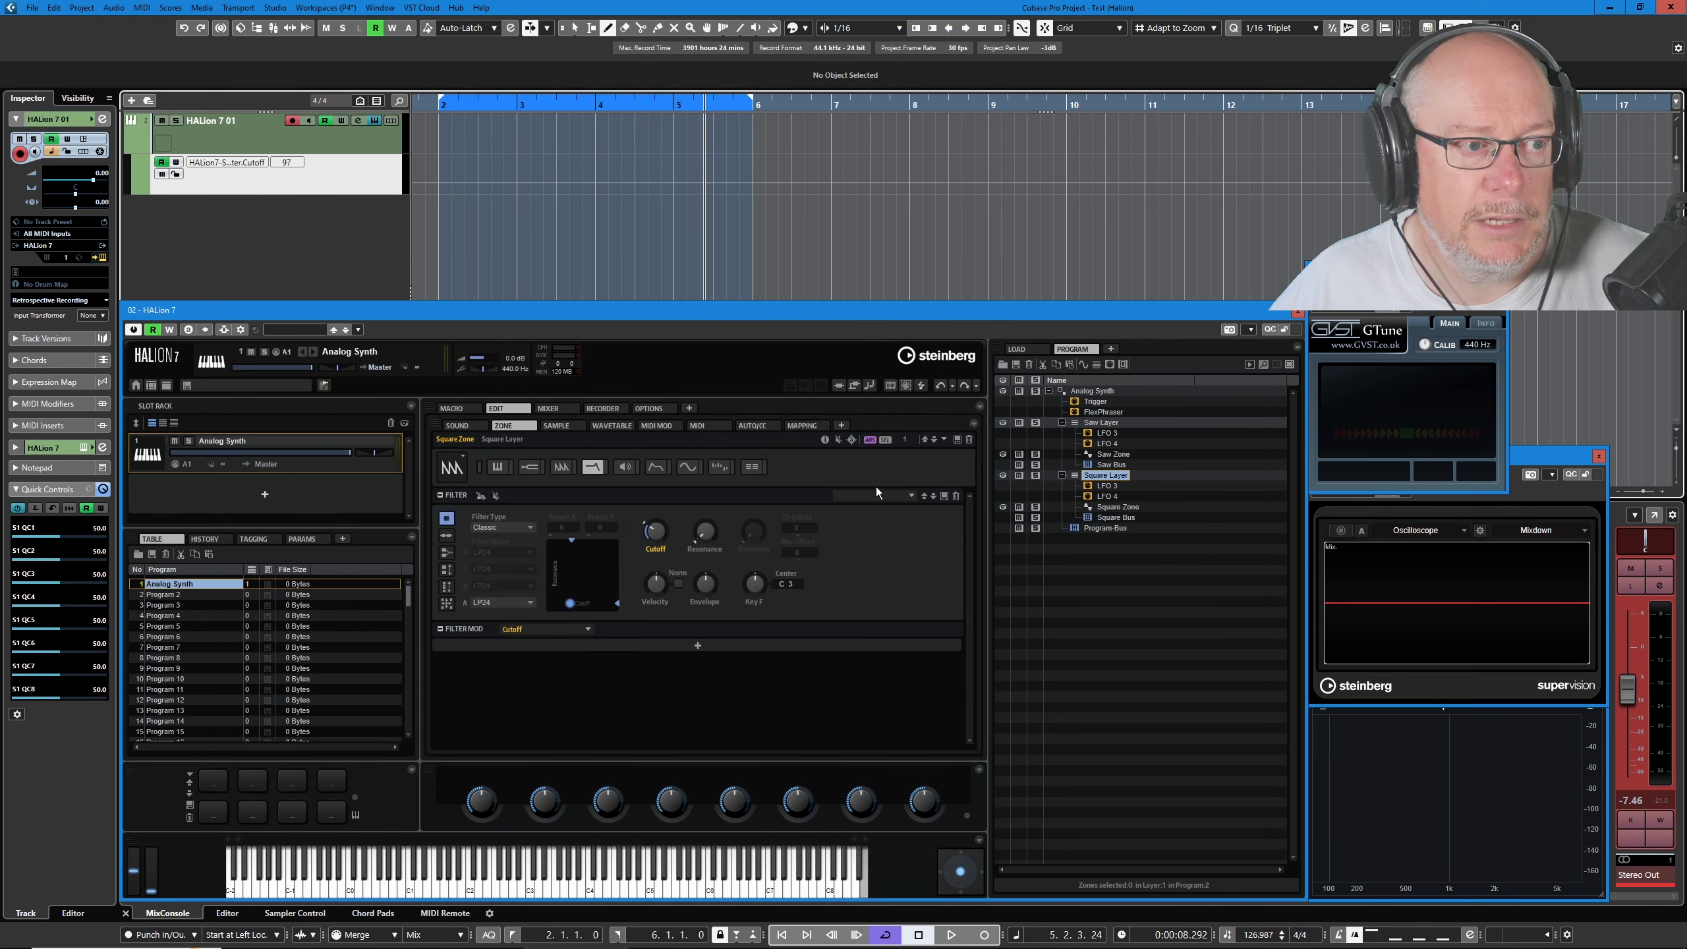
Draw a rising and falling cutoff curve from about bar 2 past bar 5 in the Square Layer lane and play it back, comparing both layers
mouse_move(443, 161)
mouse_down()
mouse_move(495, 161)
mouse_move(490, 192)
mouse_move(550, 193)
mouse_move(562, 157)
mouse_move(609, 154)
mouse_move(638, 191)
mouse_move(777, 166)
mouse_up()
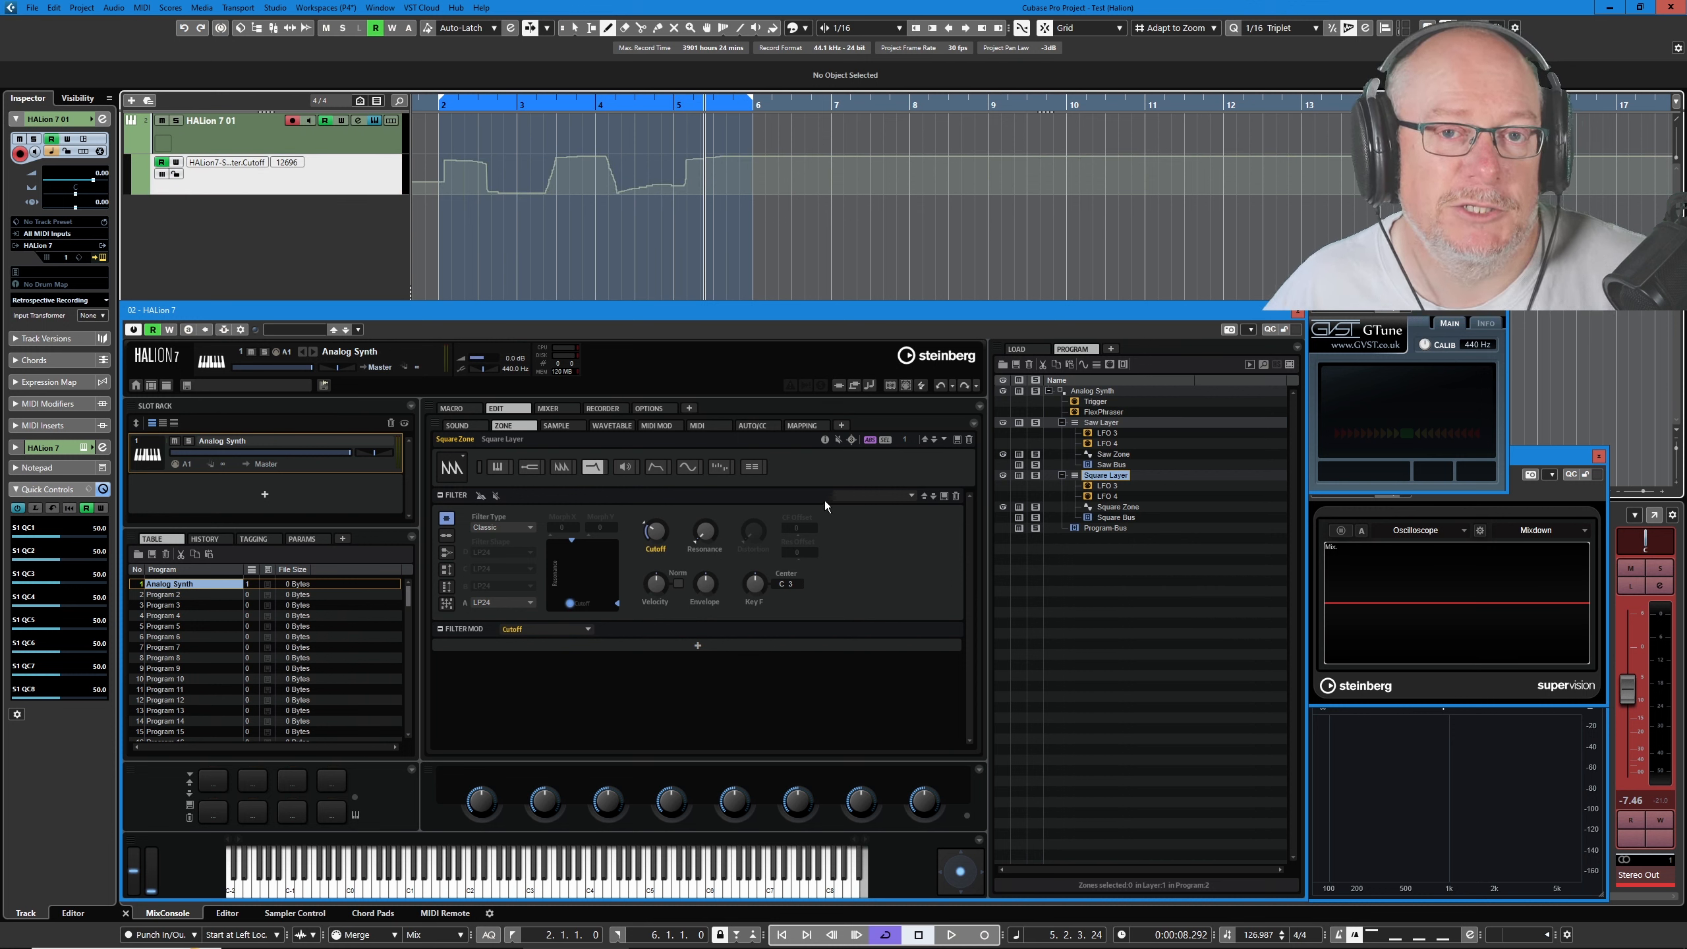
key(space)
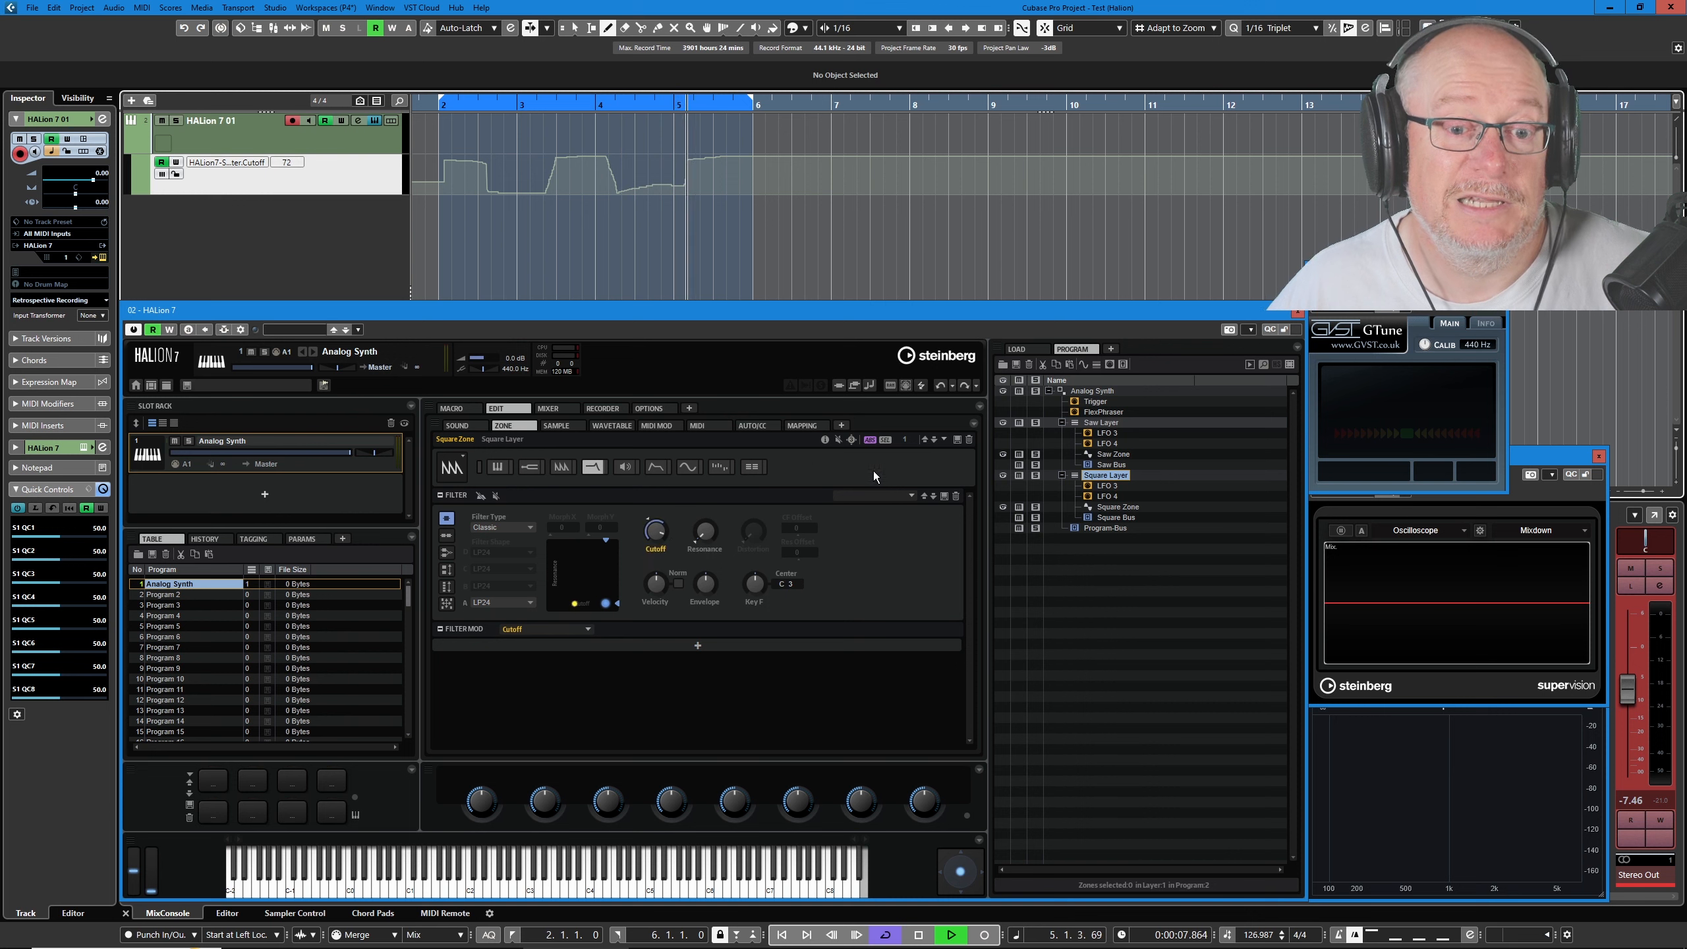
click(1109, 422)
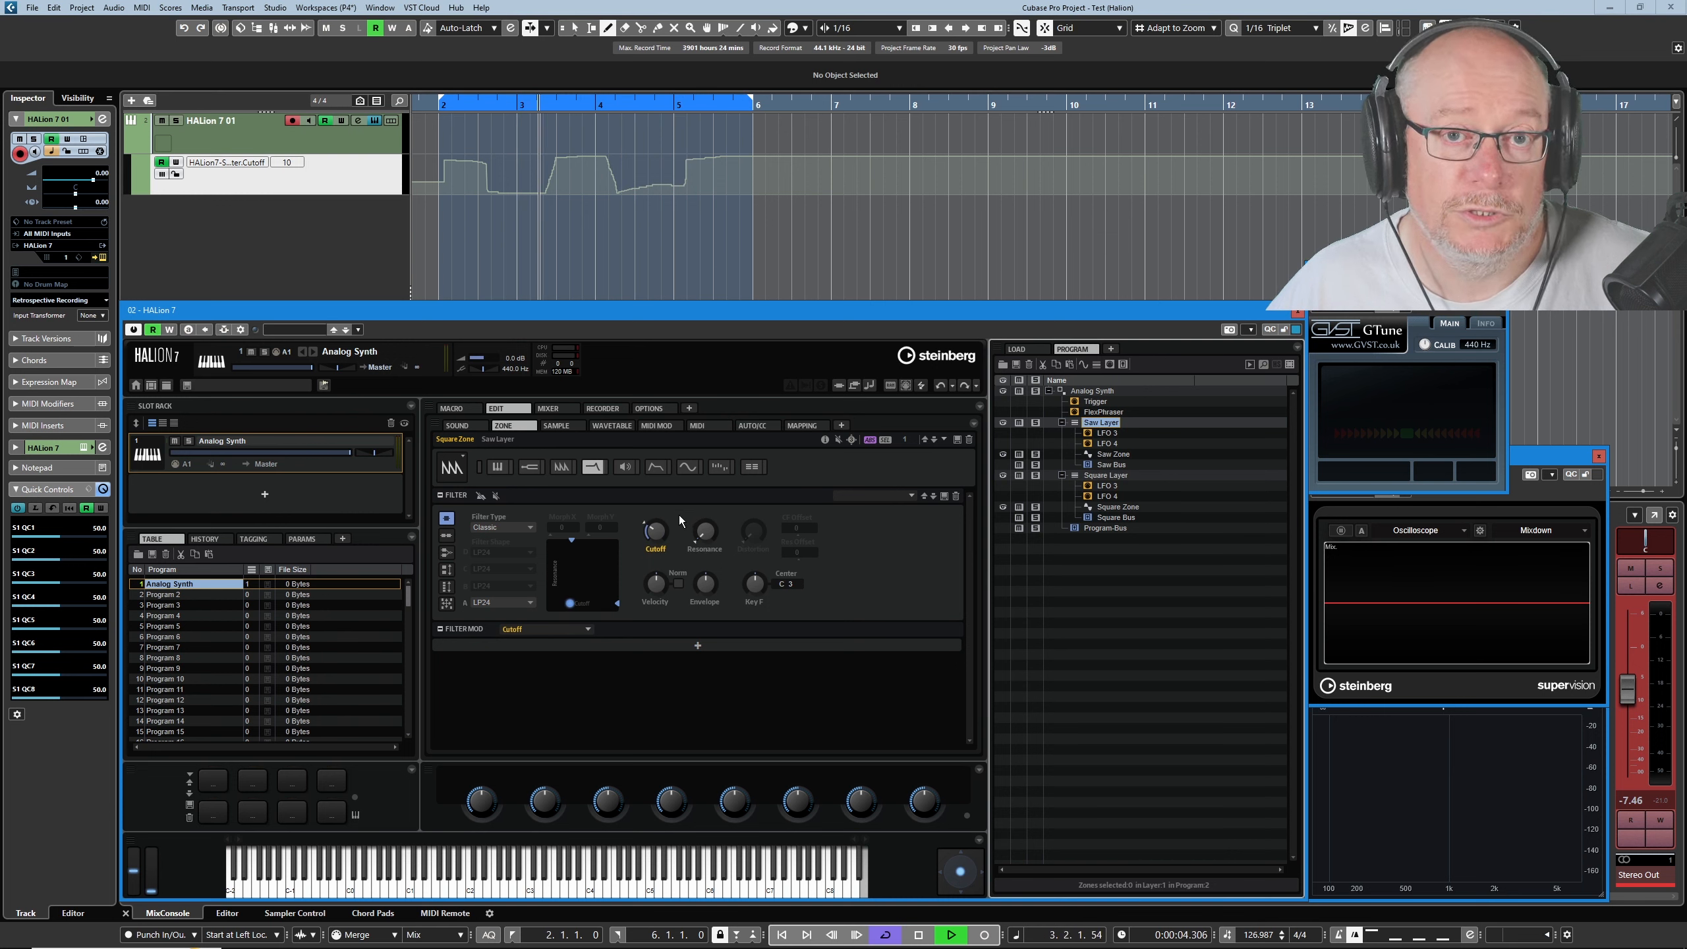
key(space)
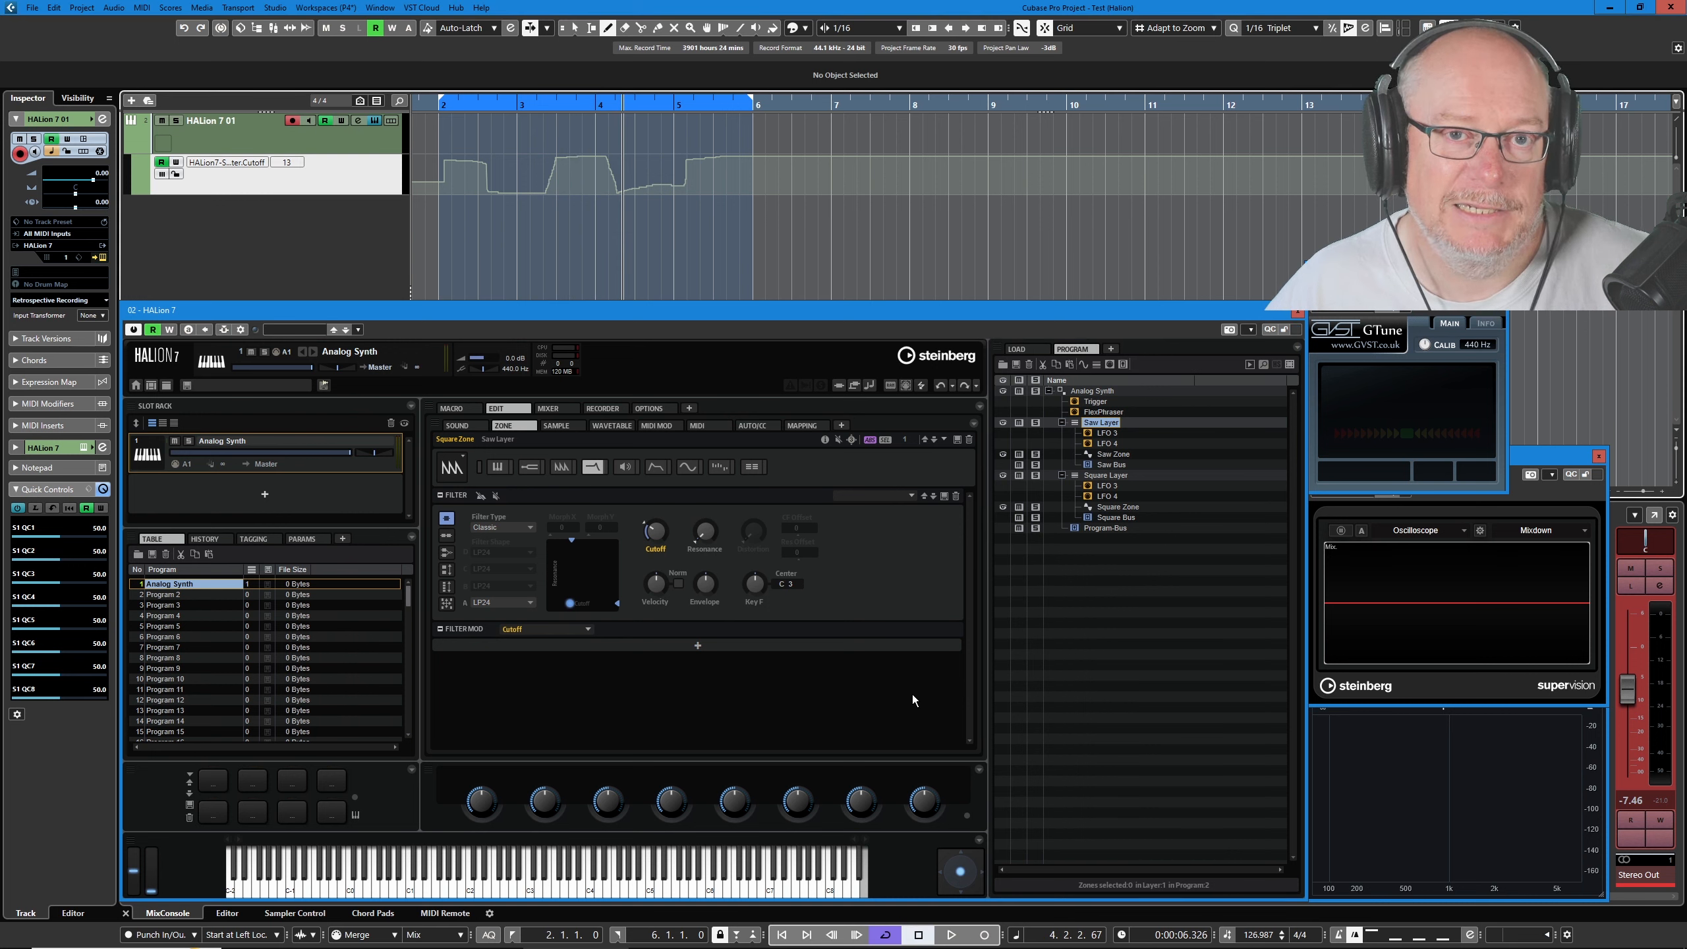
Assign the Saw Layer's filter cutoff to a new automation parameter
right_click(654, 531)
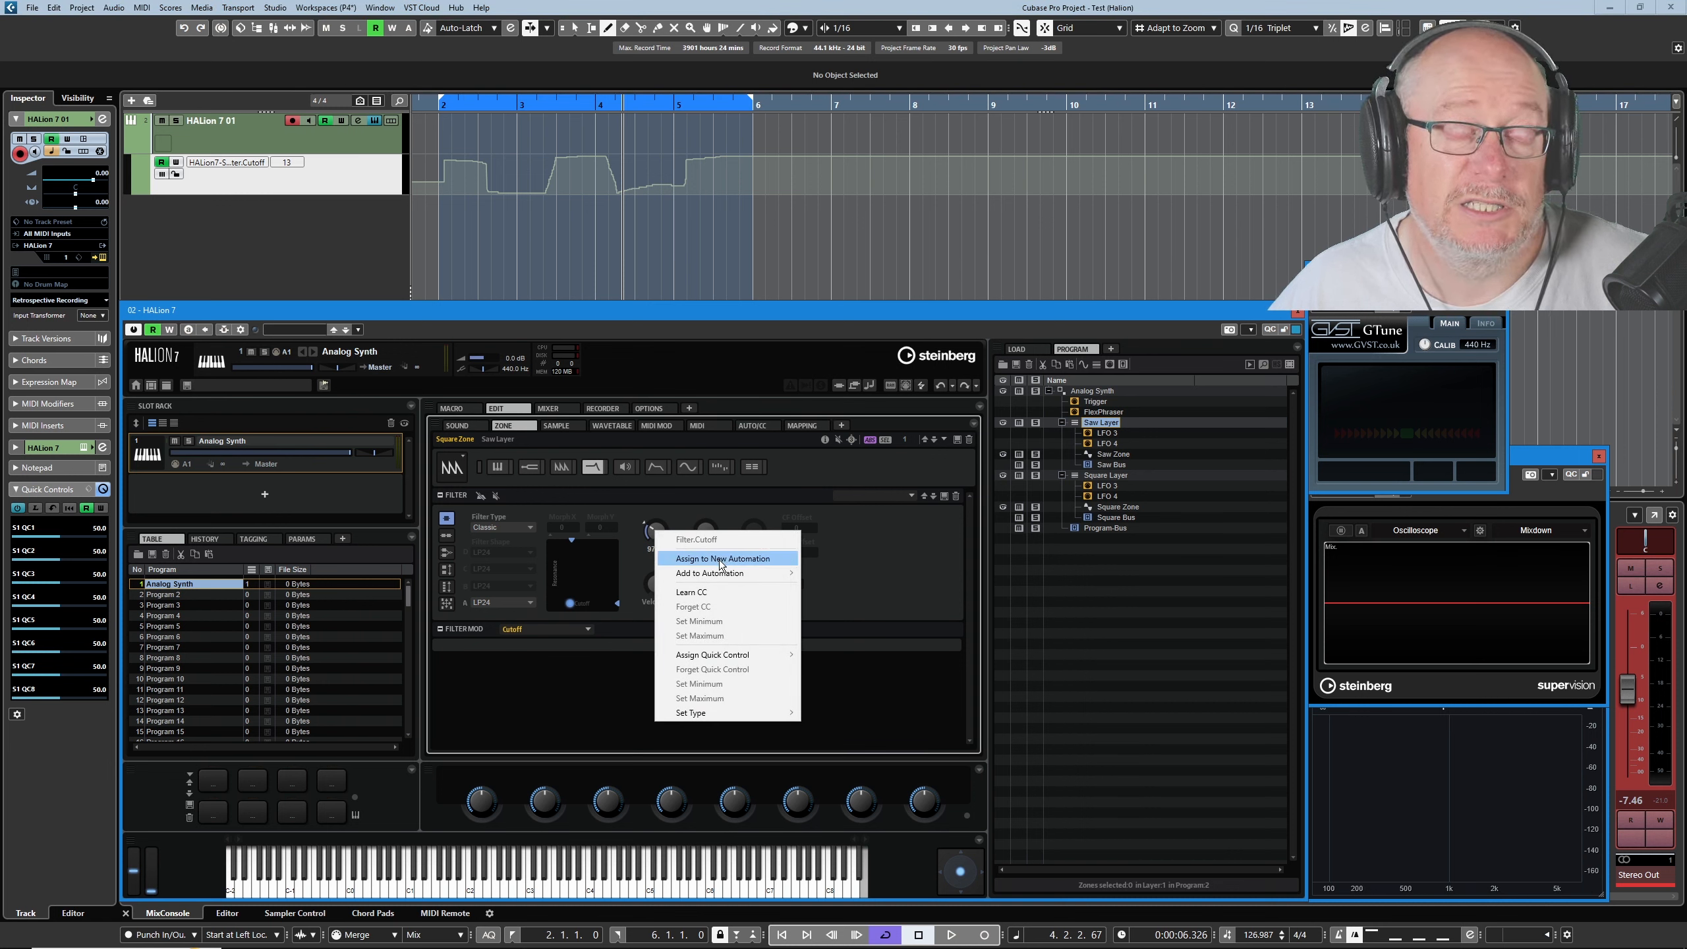
mouse_move(716, 575)
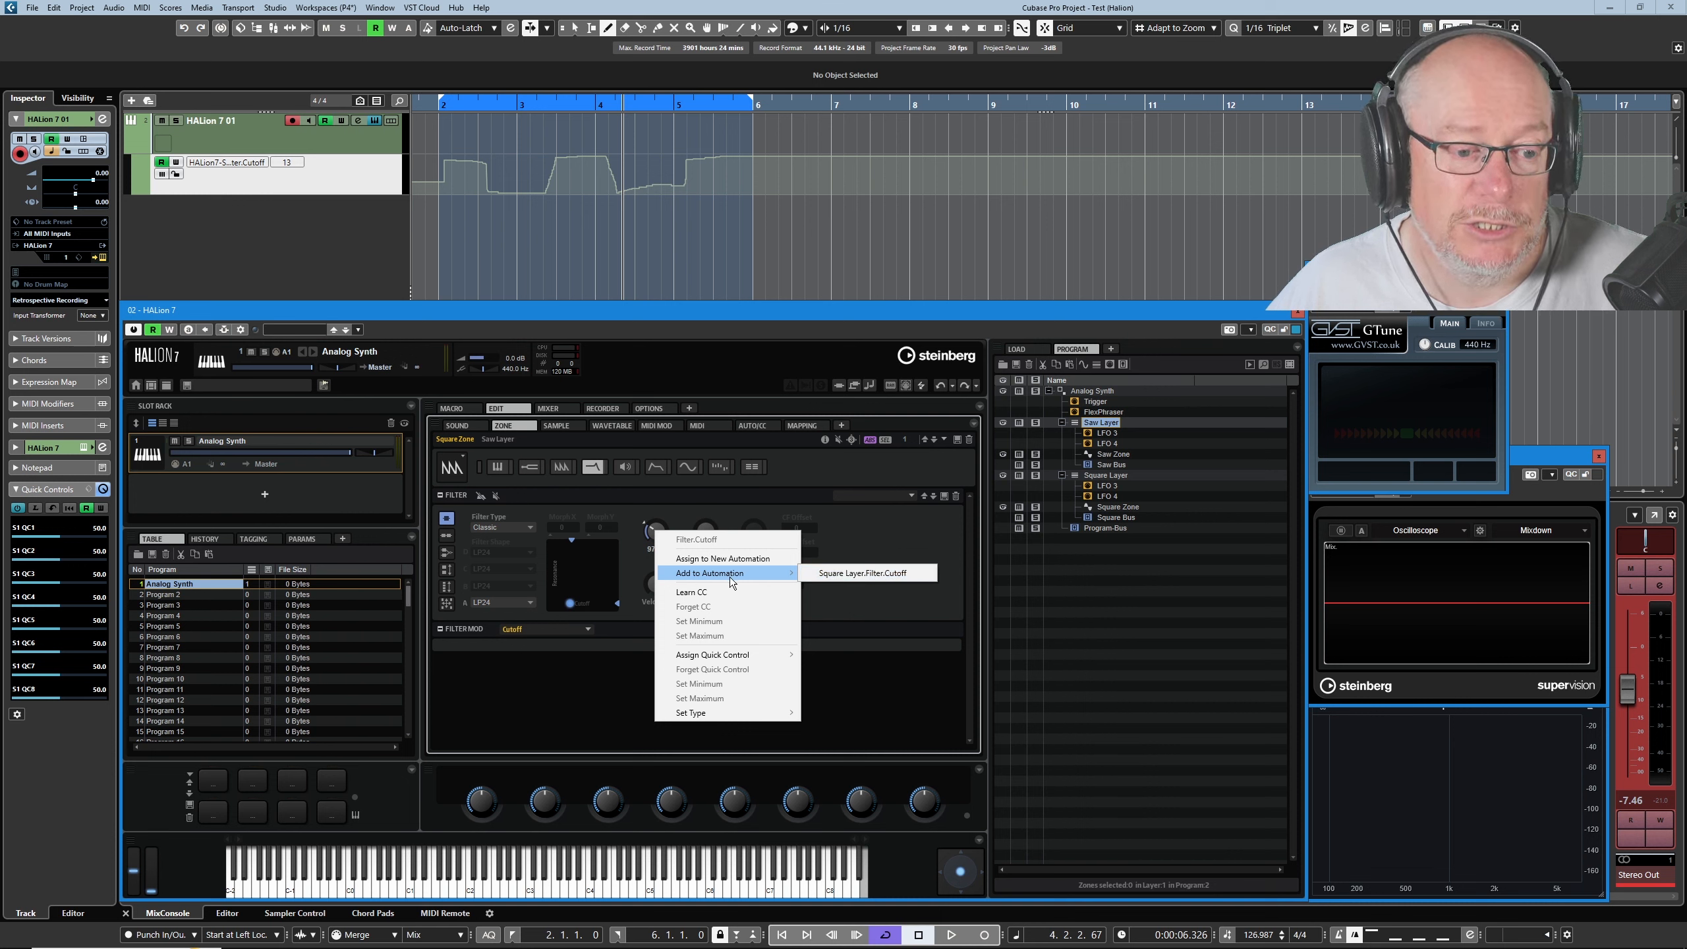
click(735, 561)
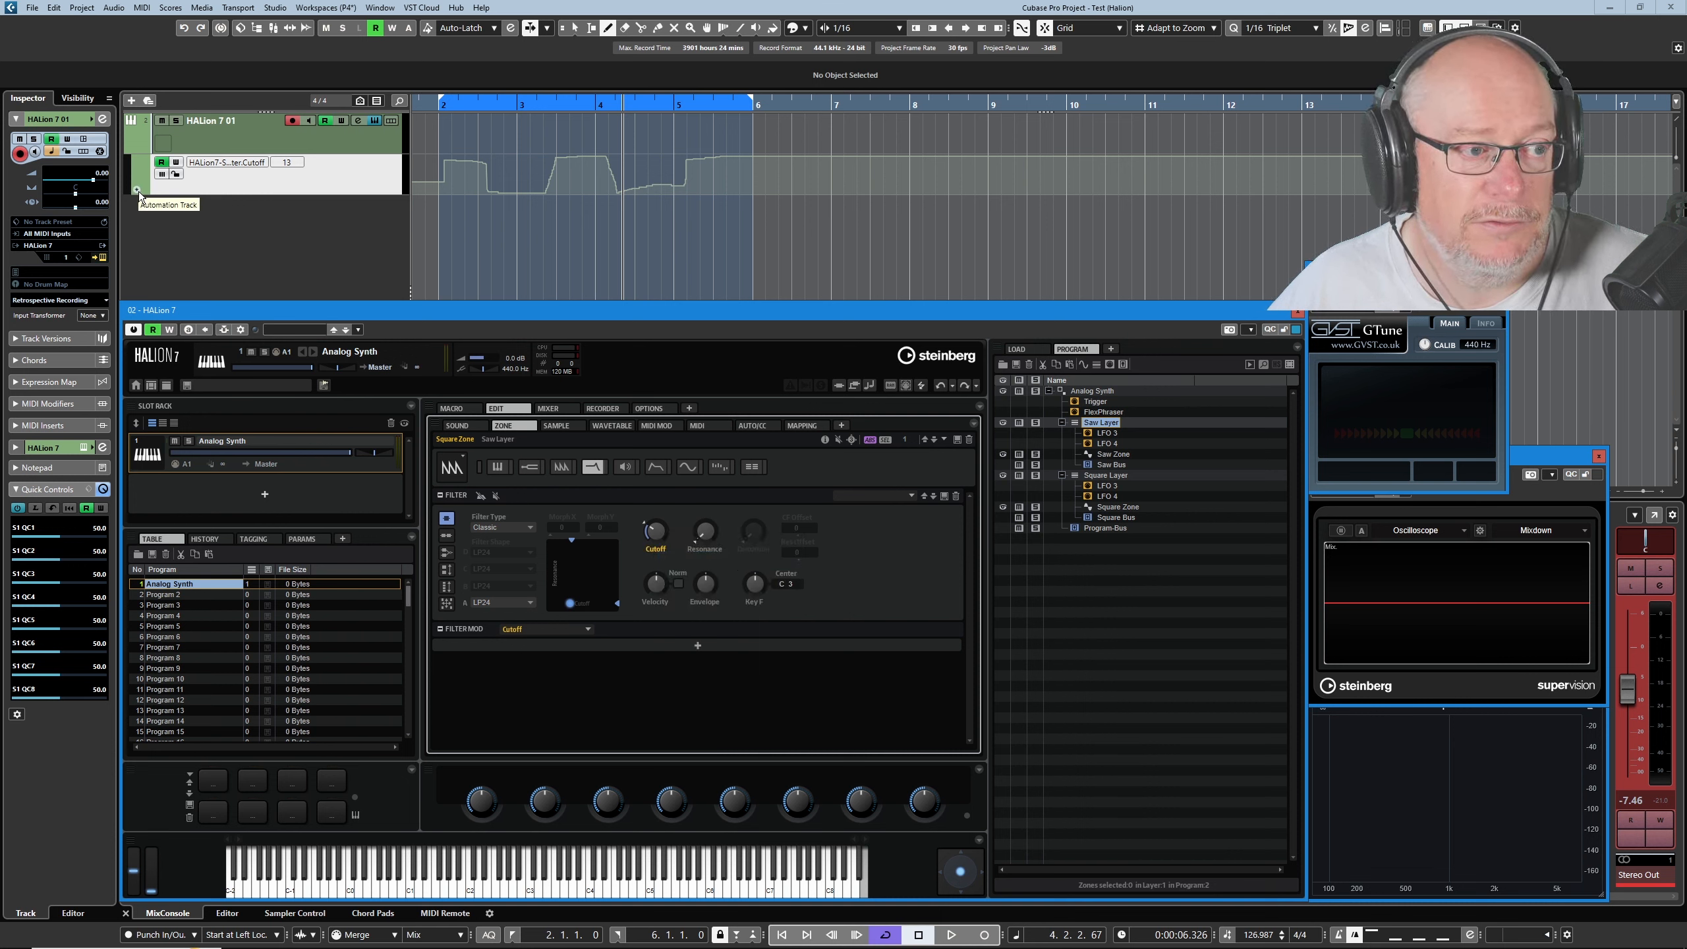
Add a second automation lane to the HALion 7 01 track and set it to HALion 7's Saw Layer.Filter.Cutoff parameter
click(137, 190)
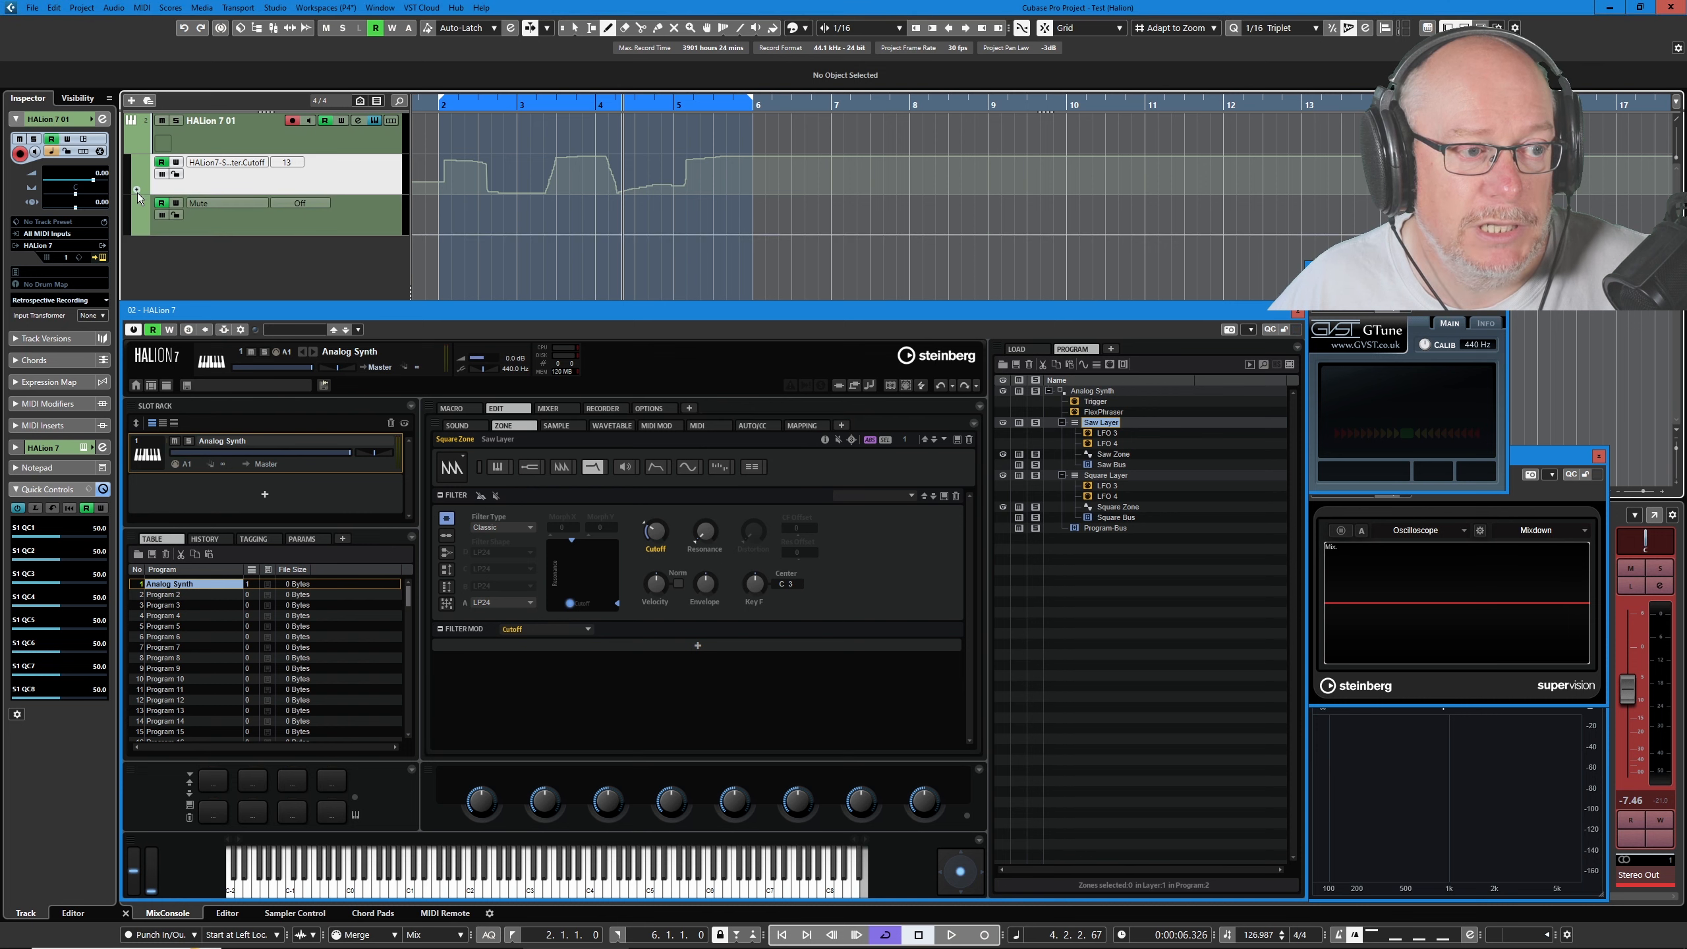
click(207, 207)
click(248, 438)
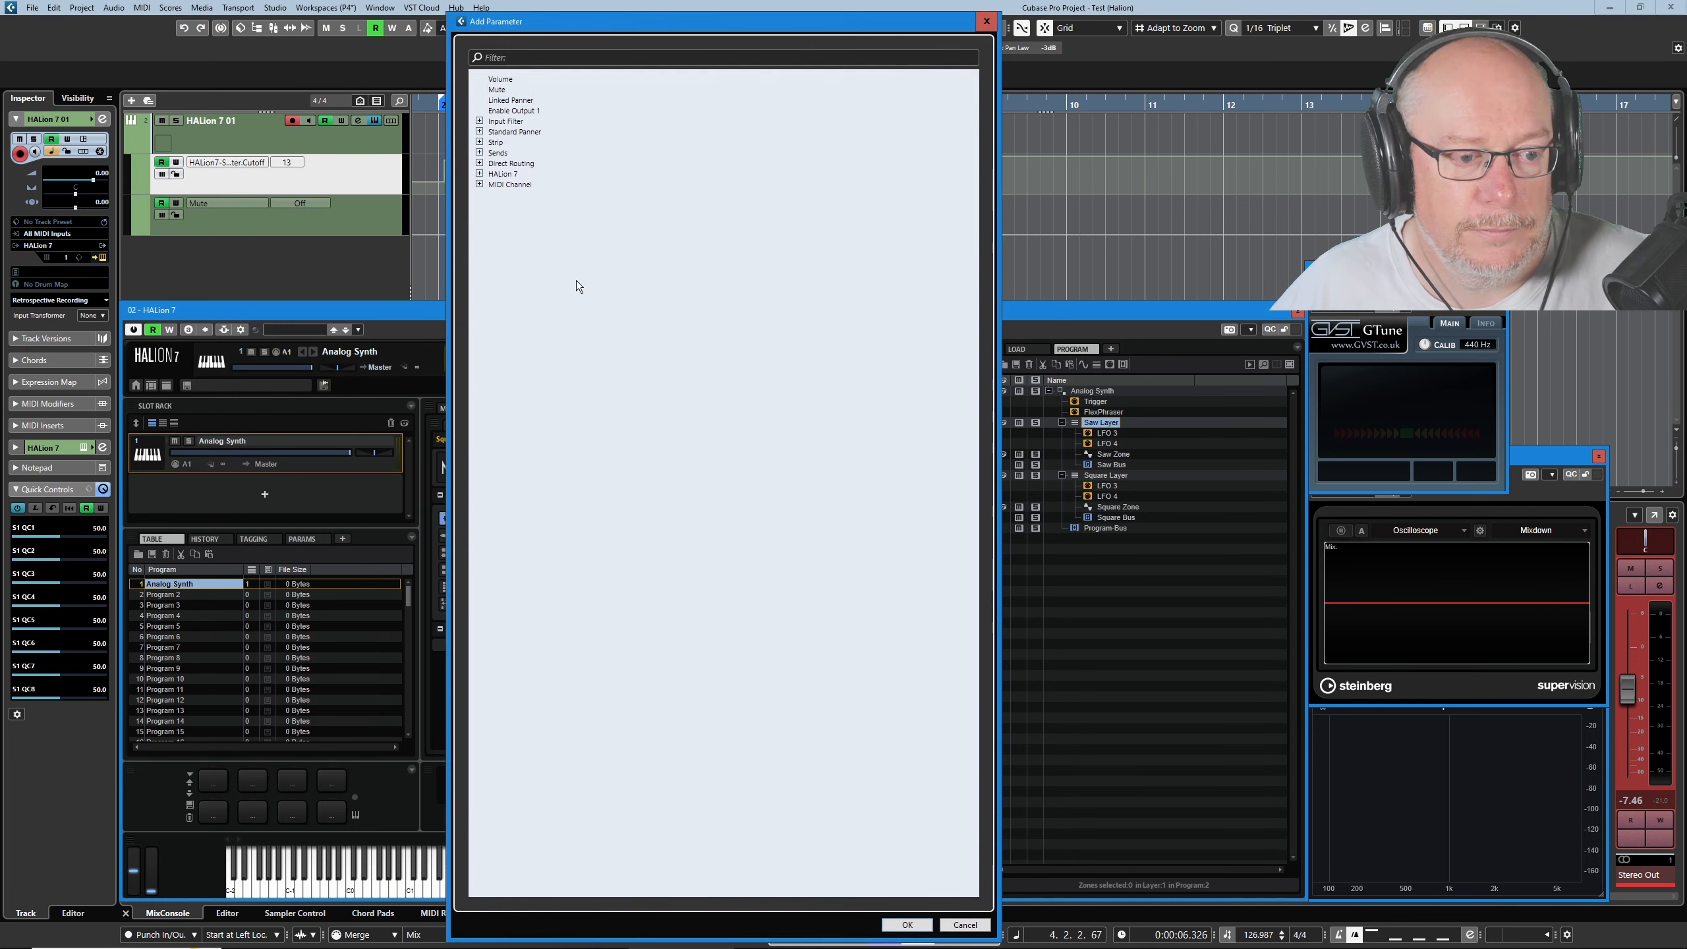
click(480, 174)
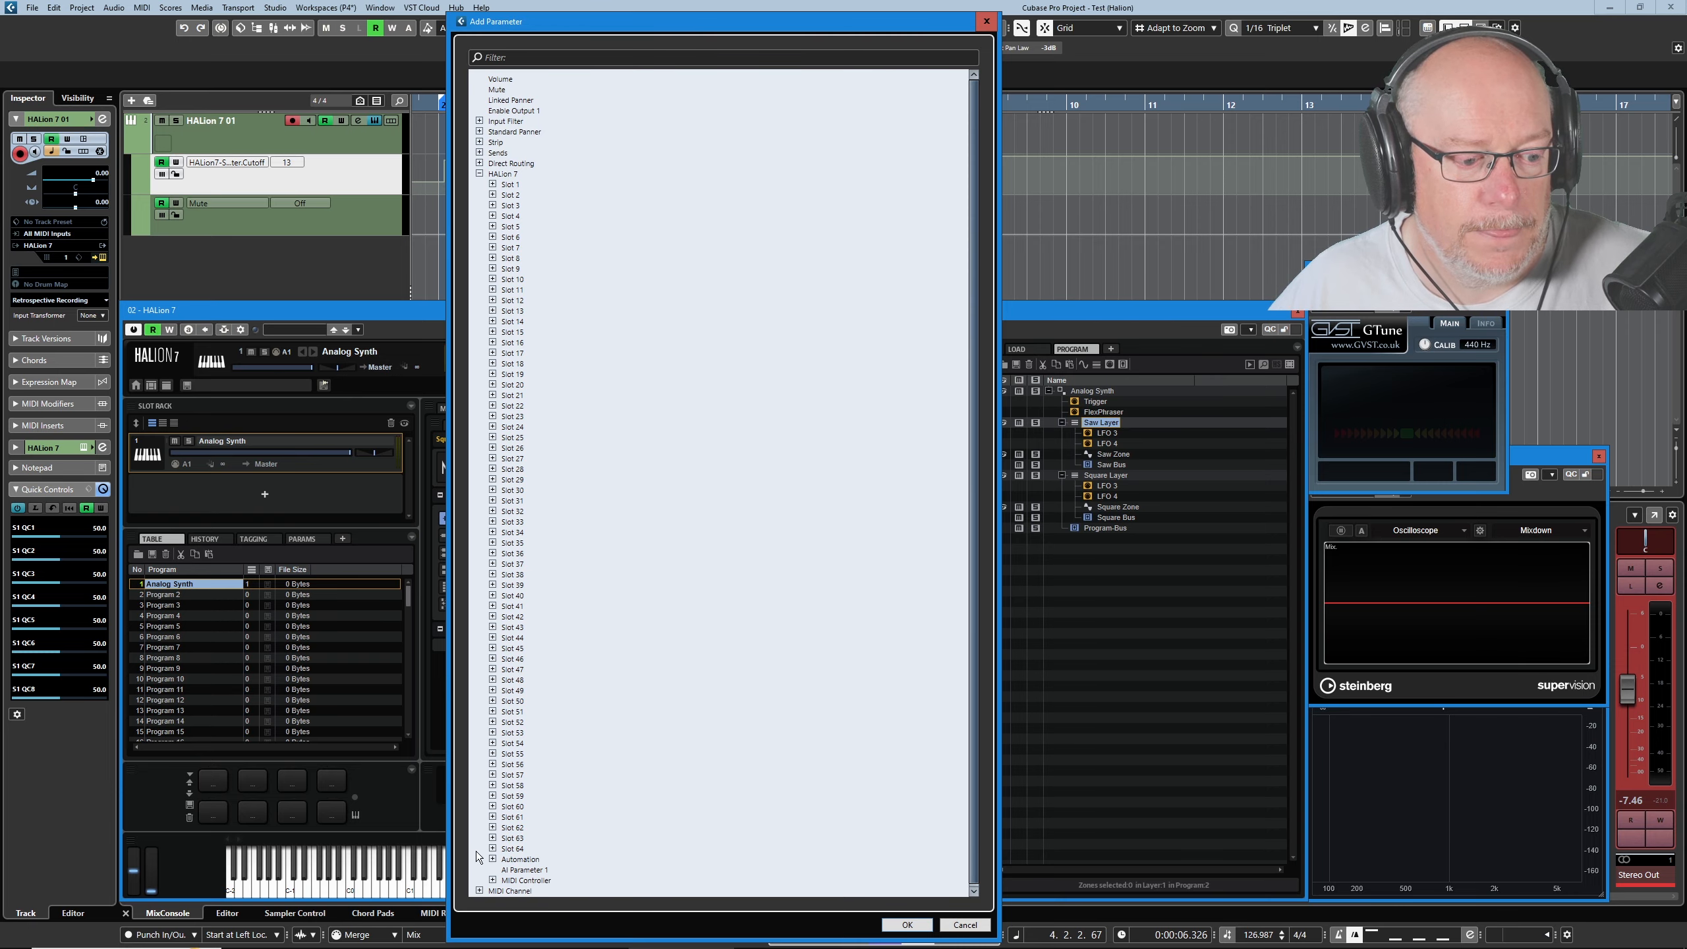
scroll(538, 804, down, 10)
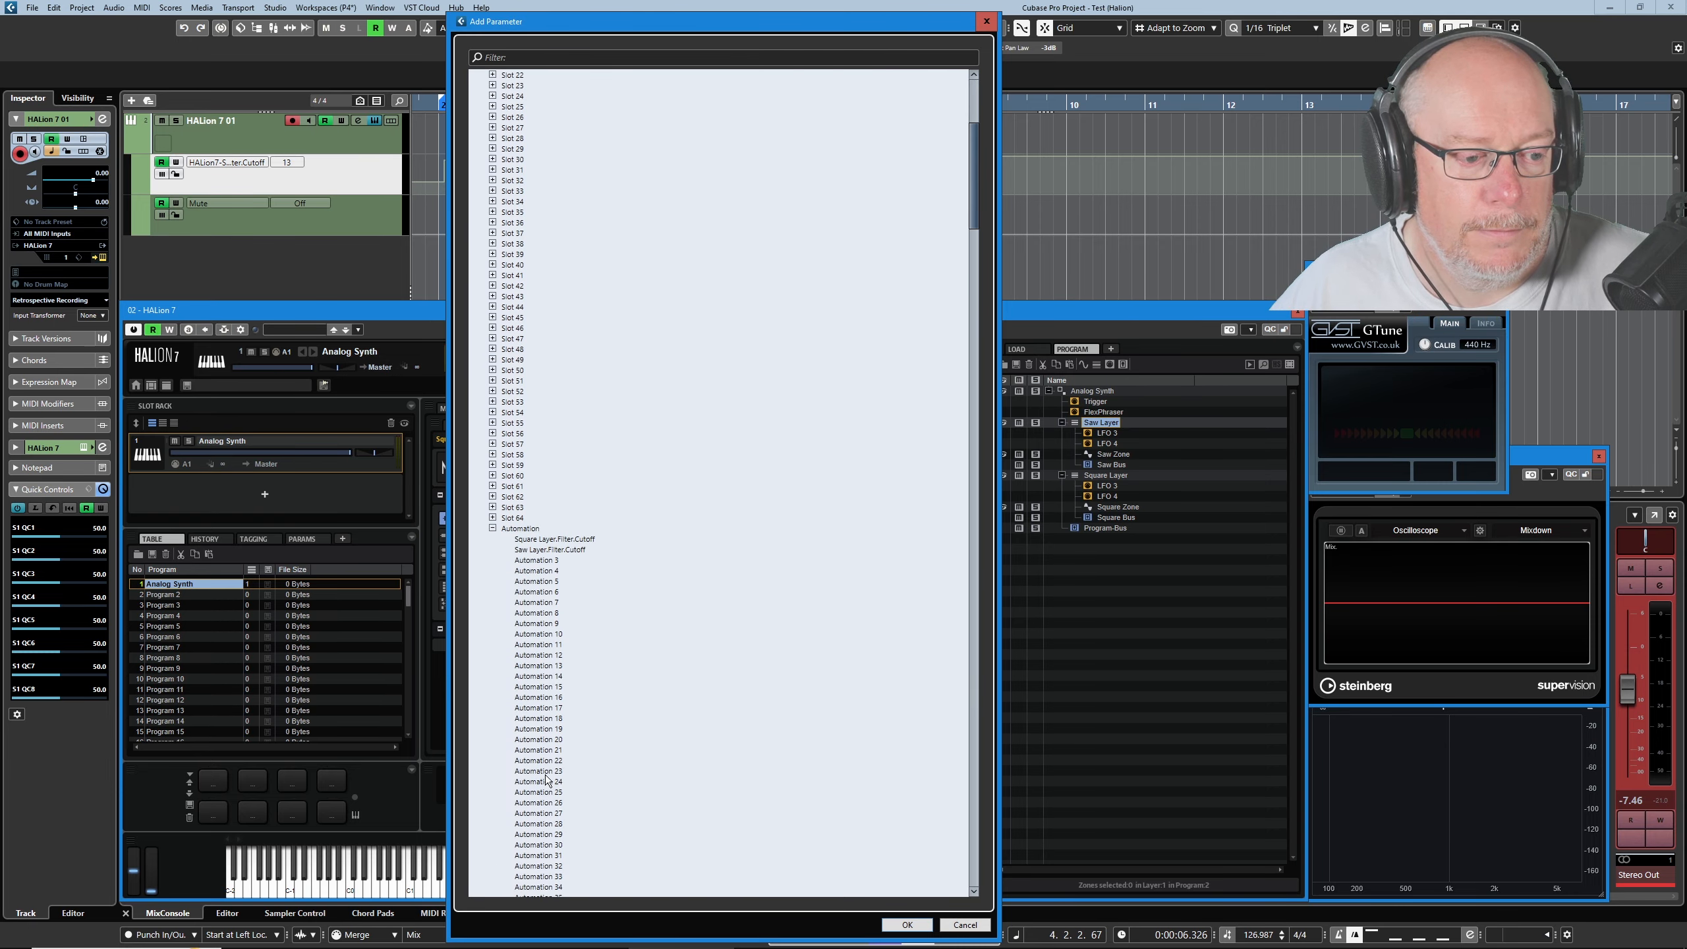
click(545, 552)
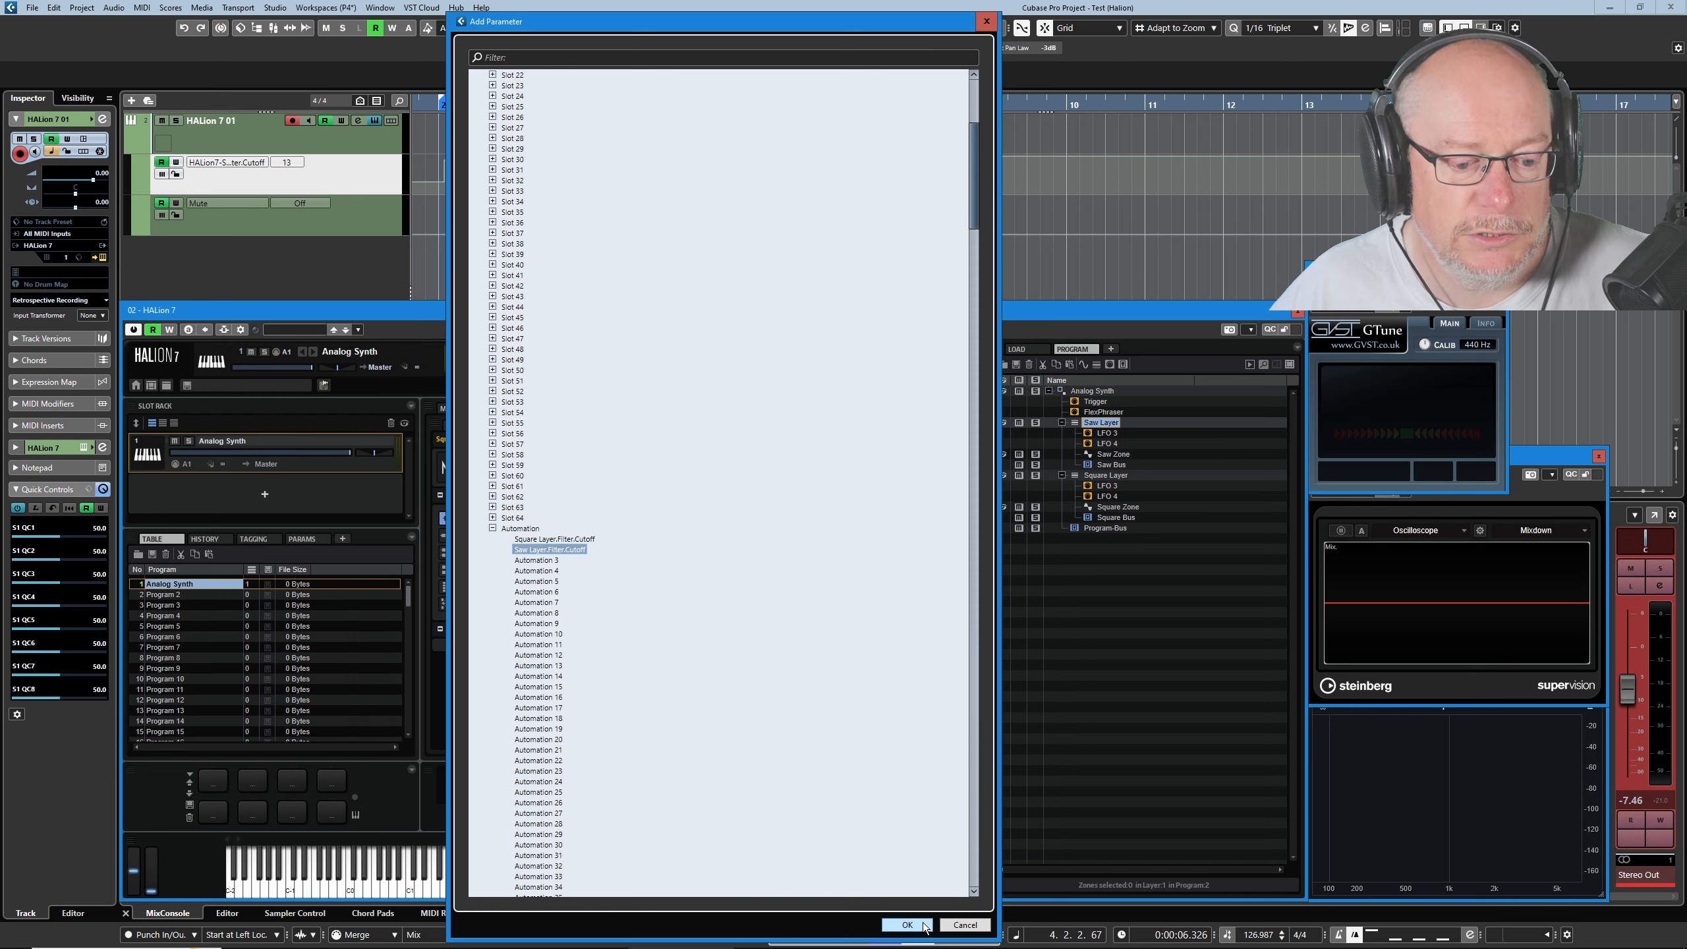
click(927, 925)
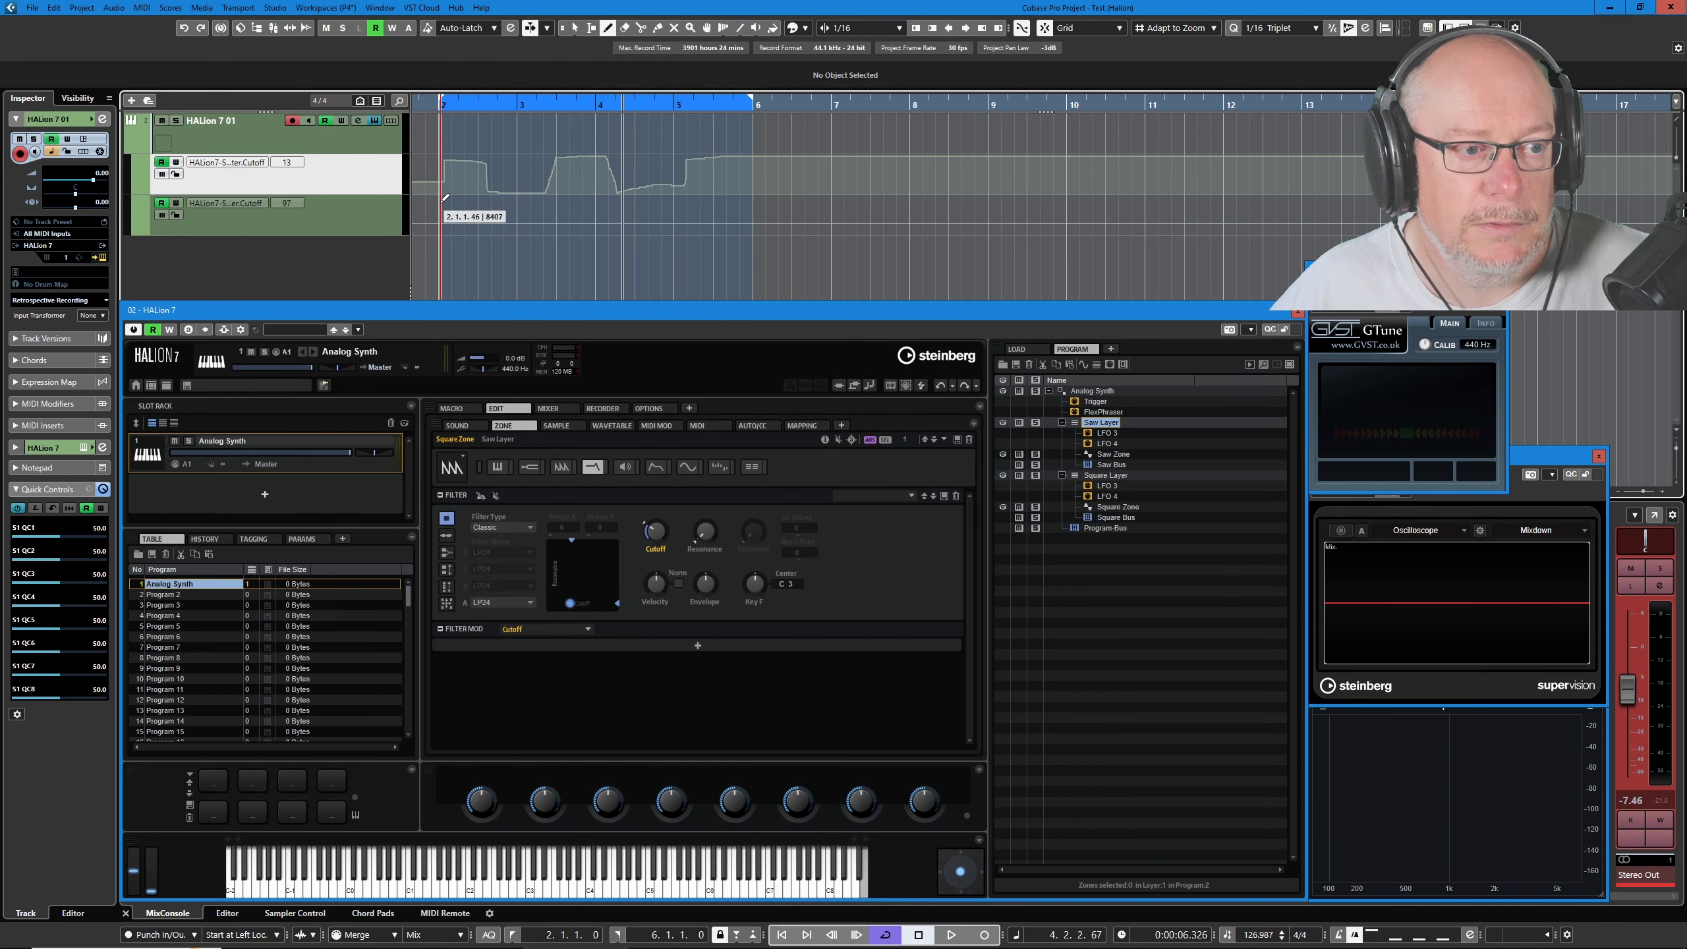
Draw a gradually falling cutoff curve from about bar 2 to bar 5 in the Saw Layer lane and play it back, checking both layers' cutoffs
drag(440, 201, 713, 233)
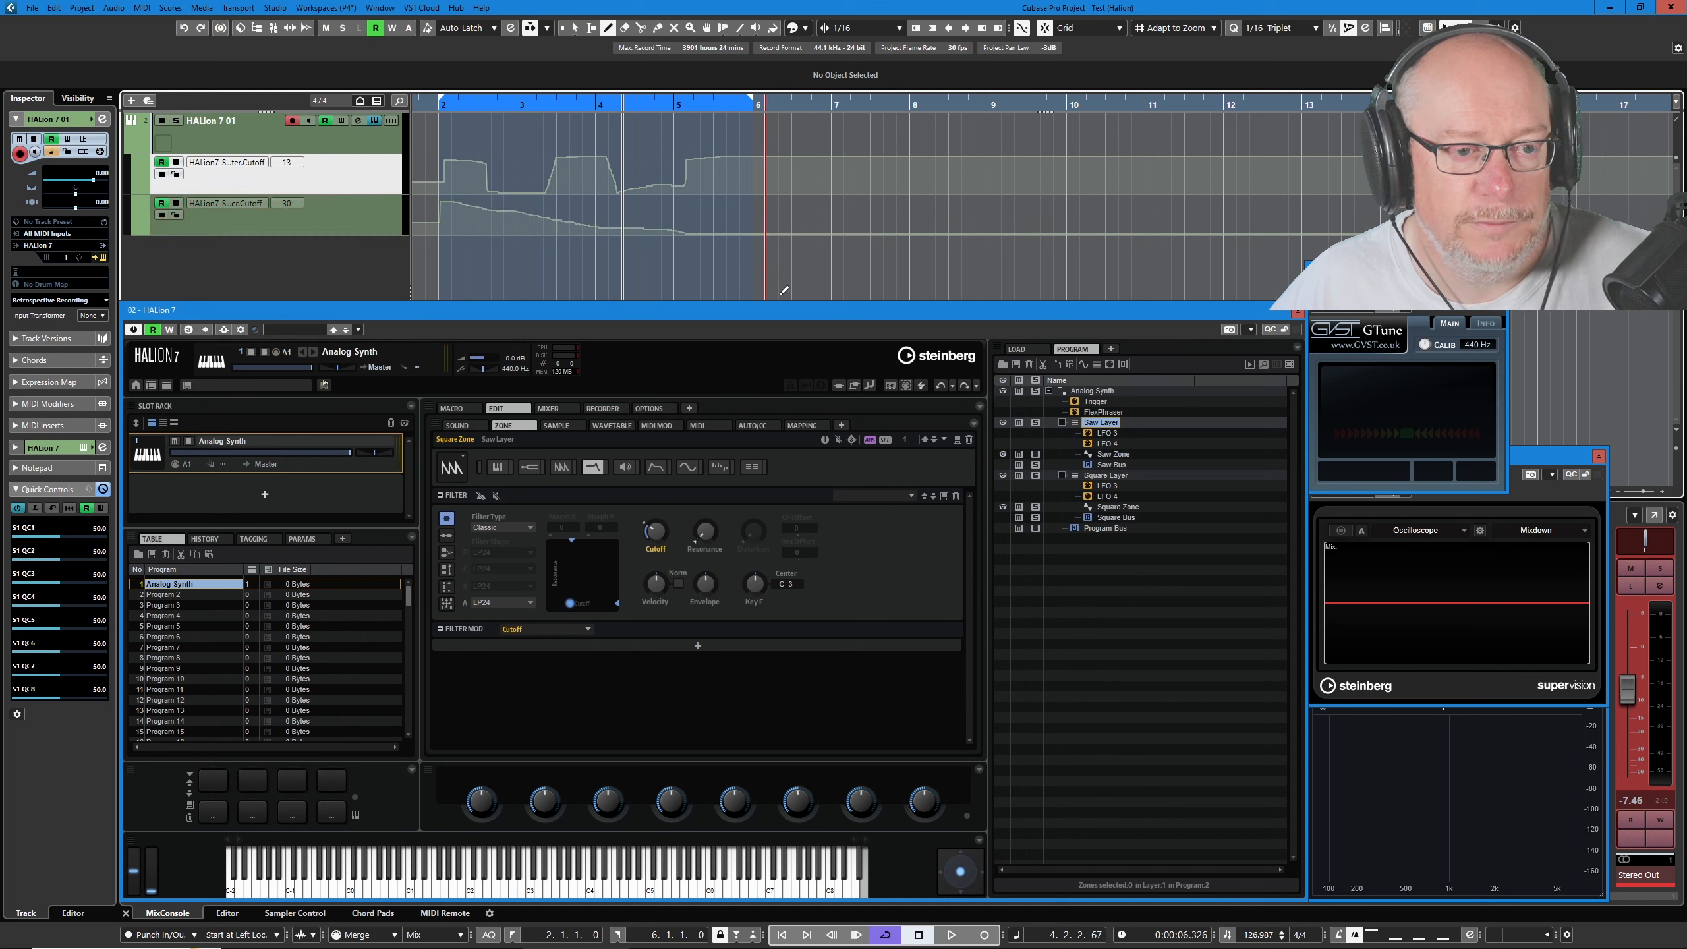
key(space)
key(space)
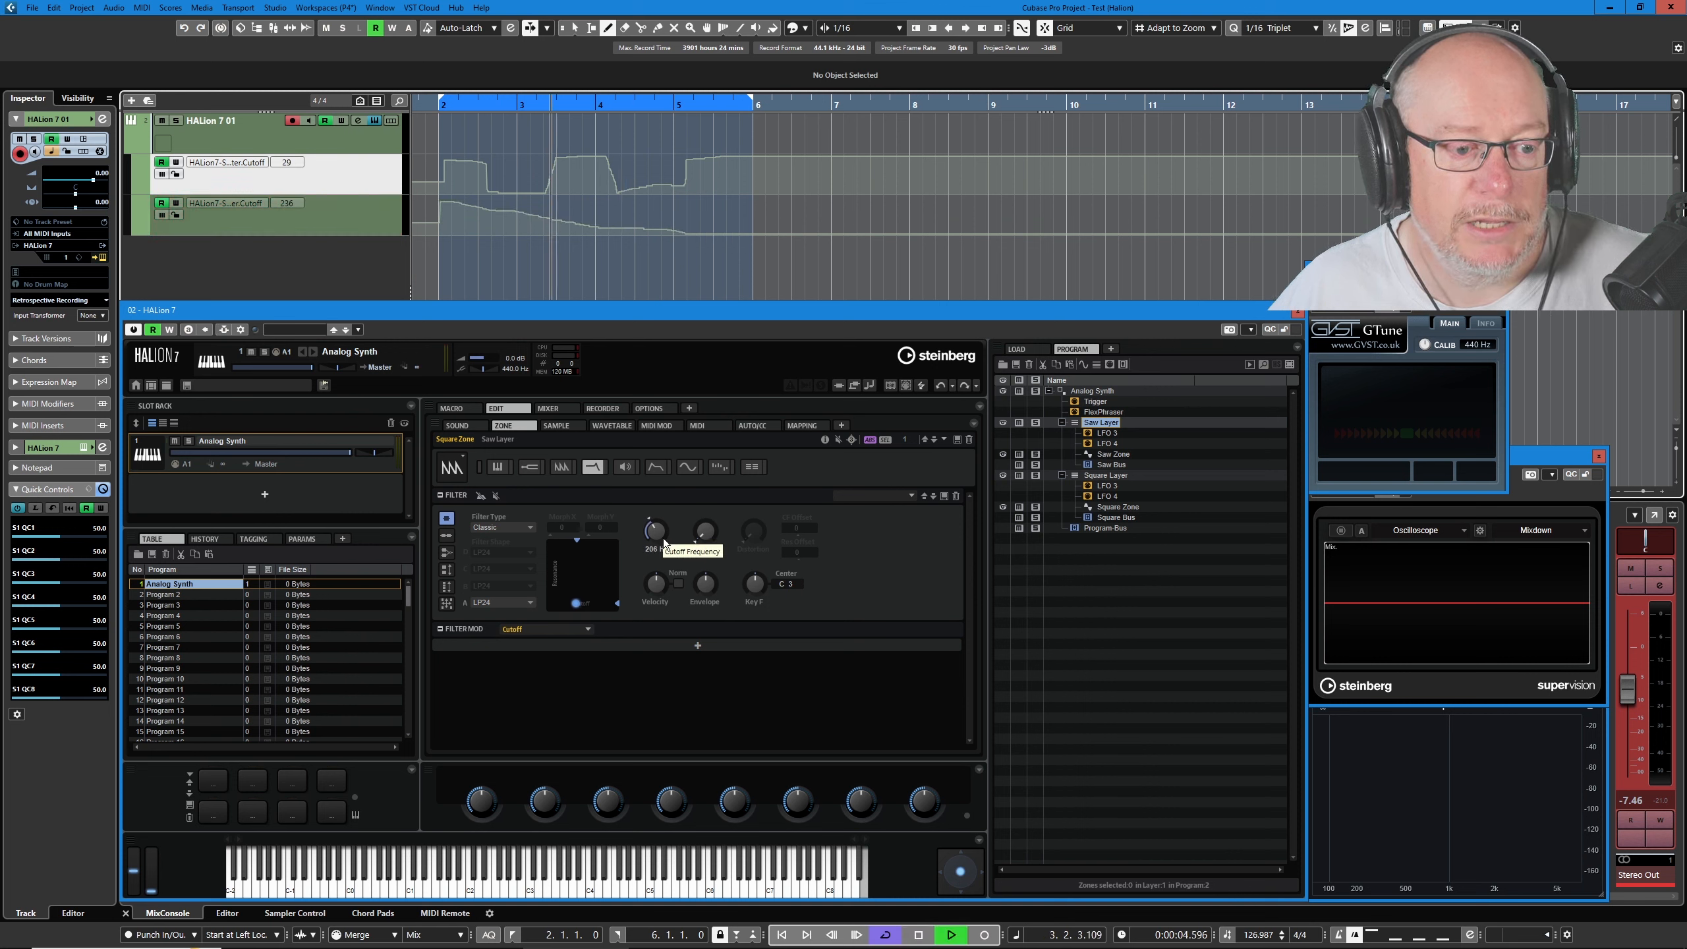
click(1102, 476)
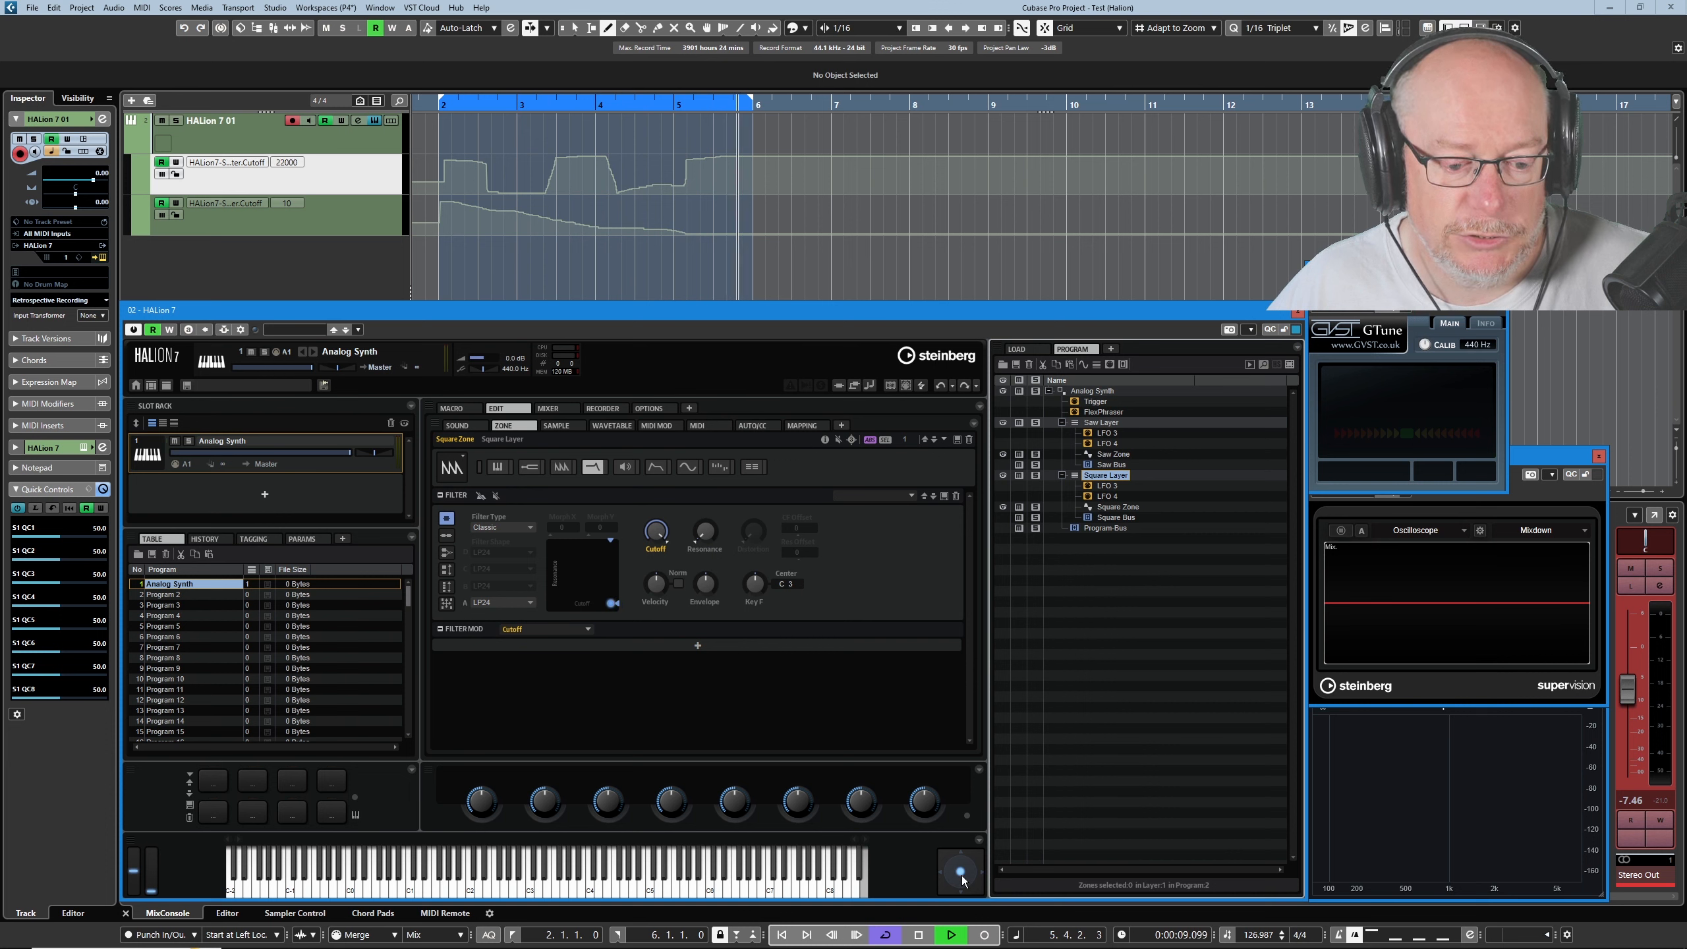
key(space)
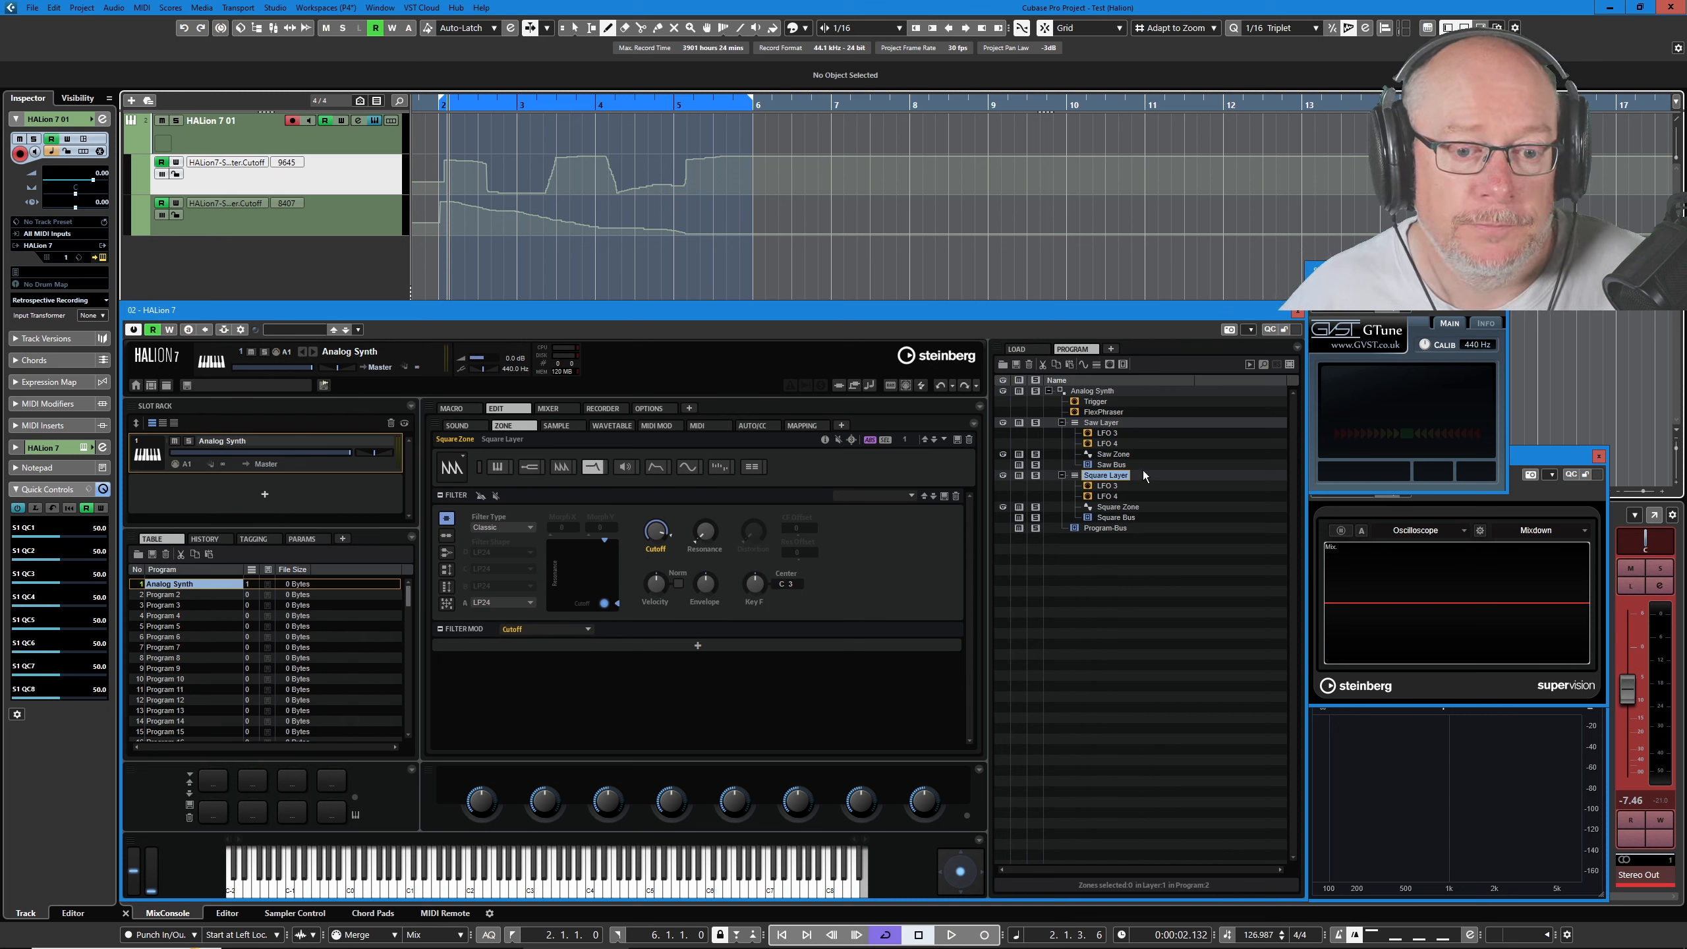
Forget the automation assignment on the Saw Layer's filter cutoff
click(1106, 425)
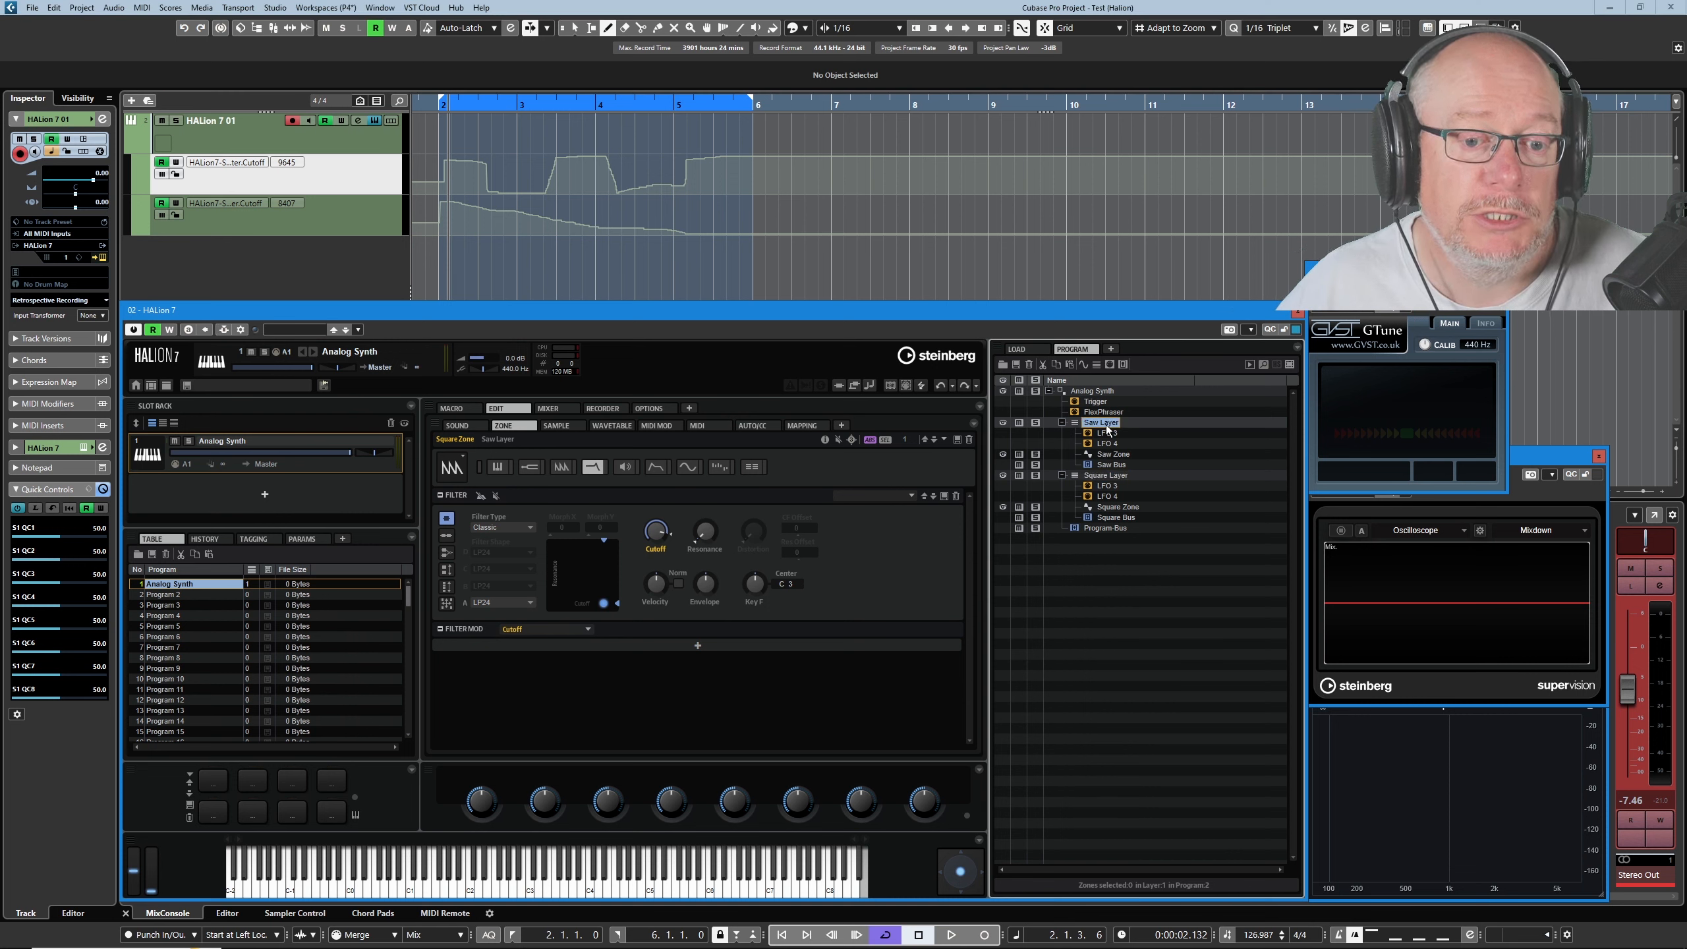
right_click(656, 530)
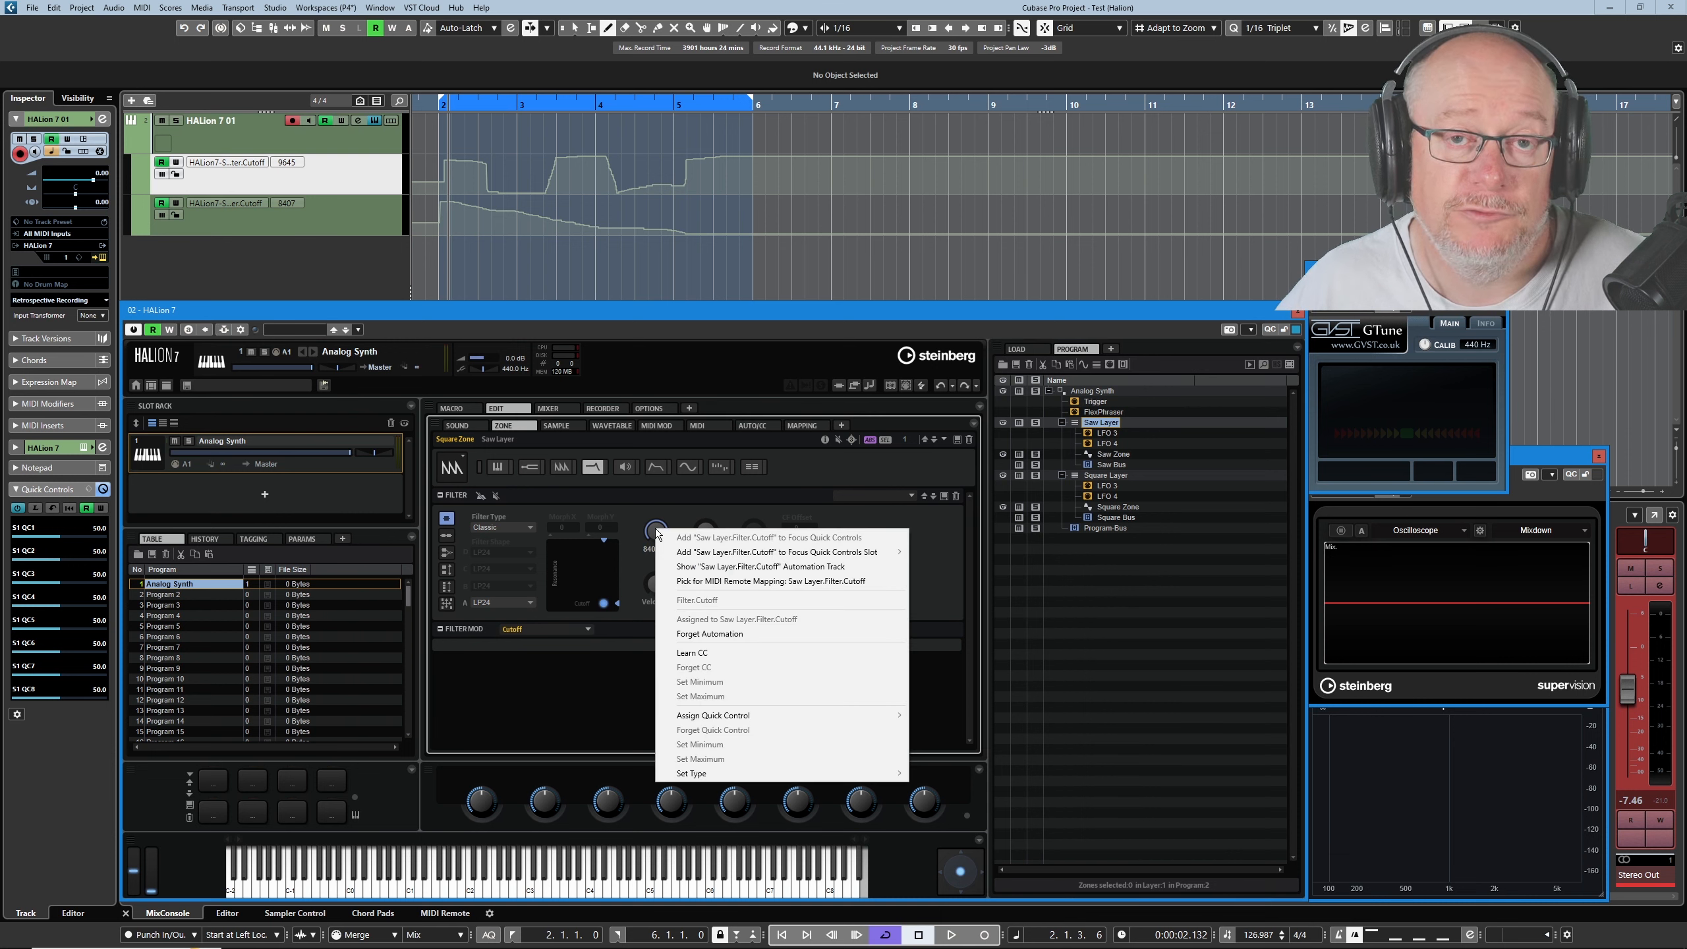
click(723, 635)
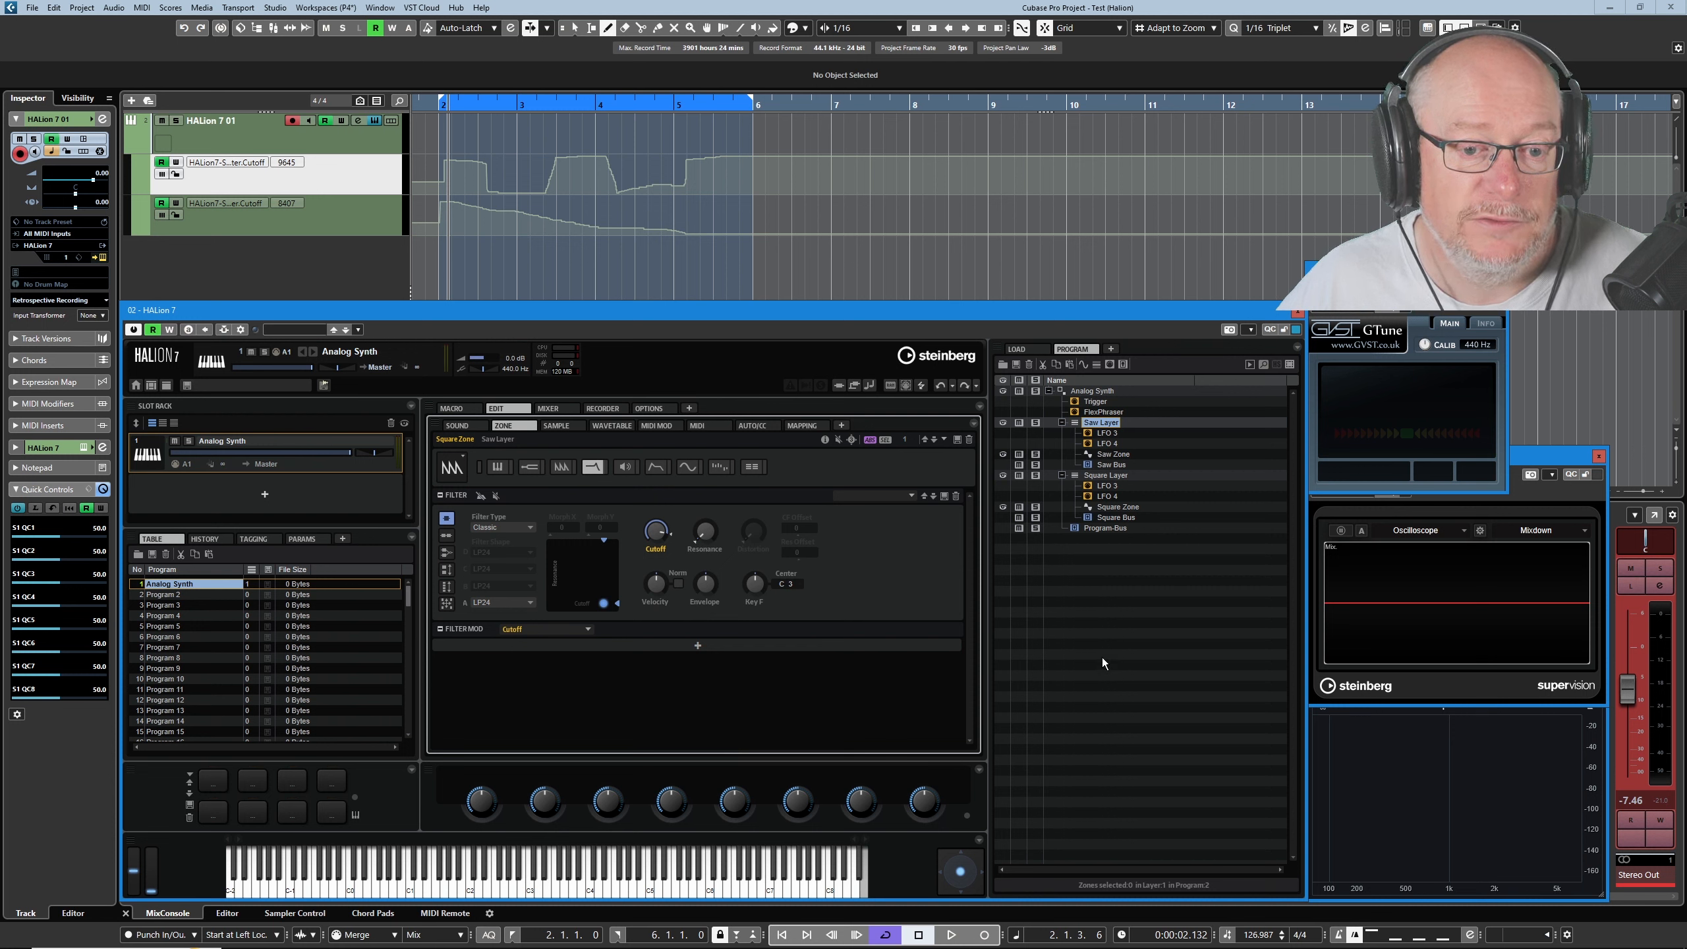
Assign the filter cutoff to a new automation parameter at the level of the whole Analog Synth program
click(1095, 392)
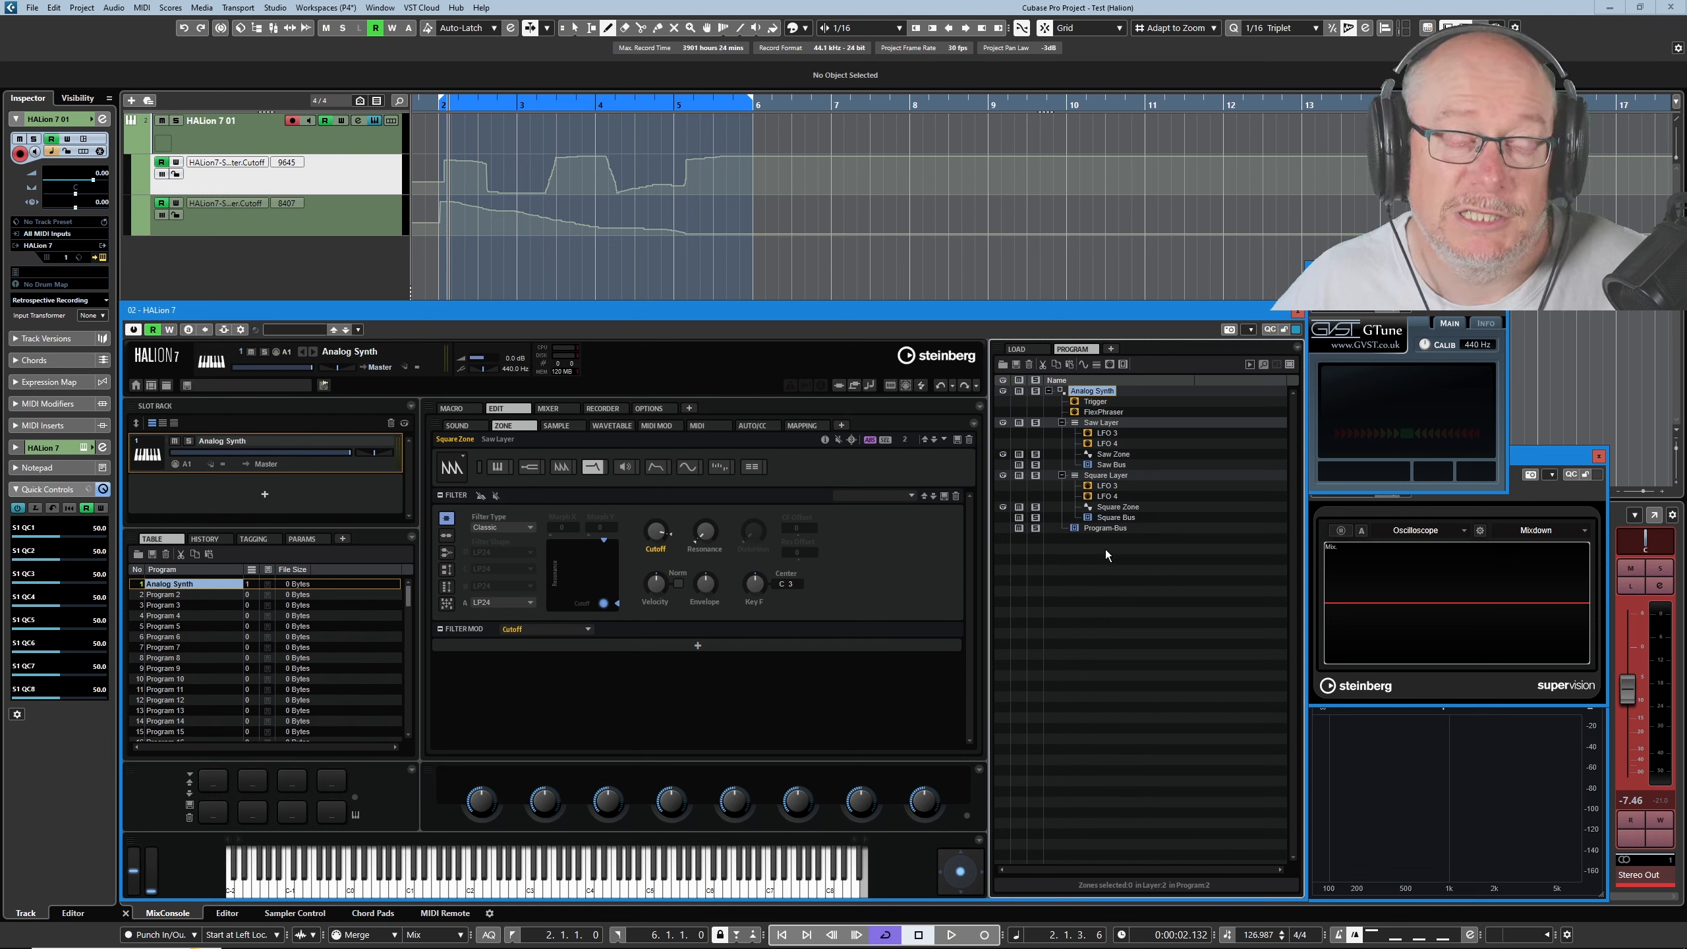
right_click(657, 532)
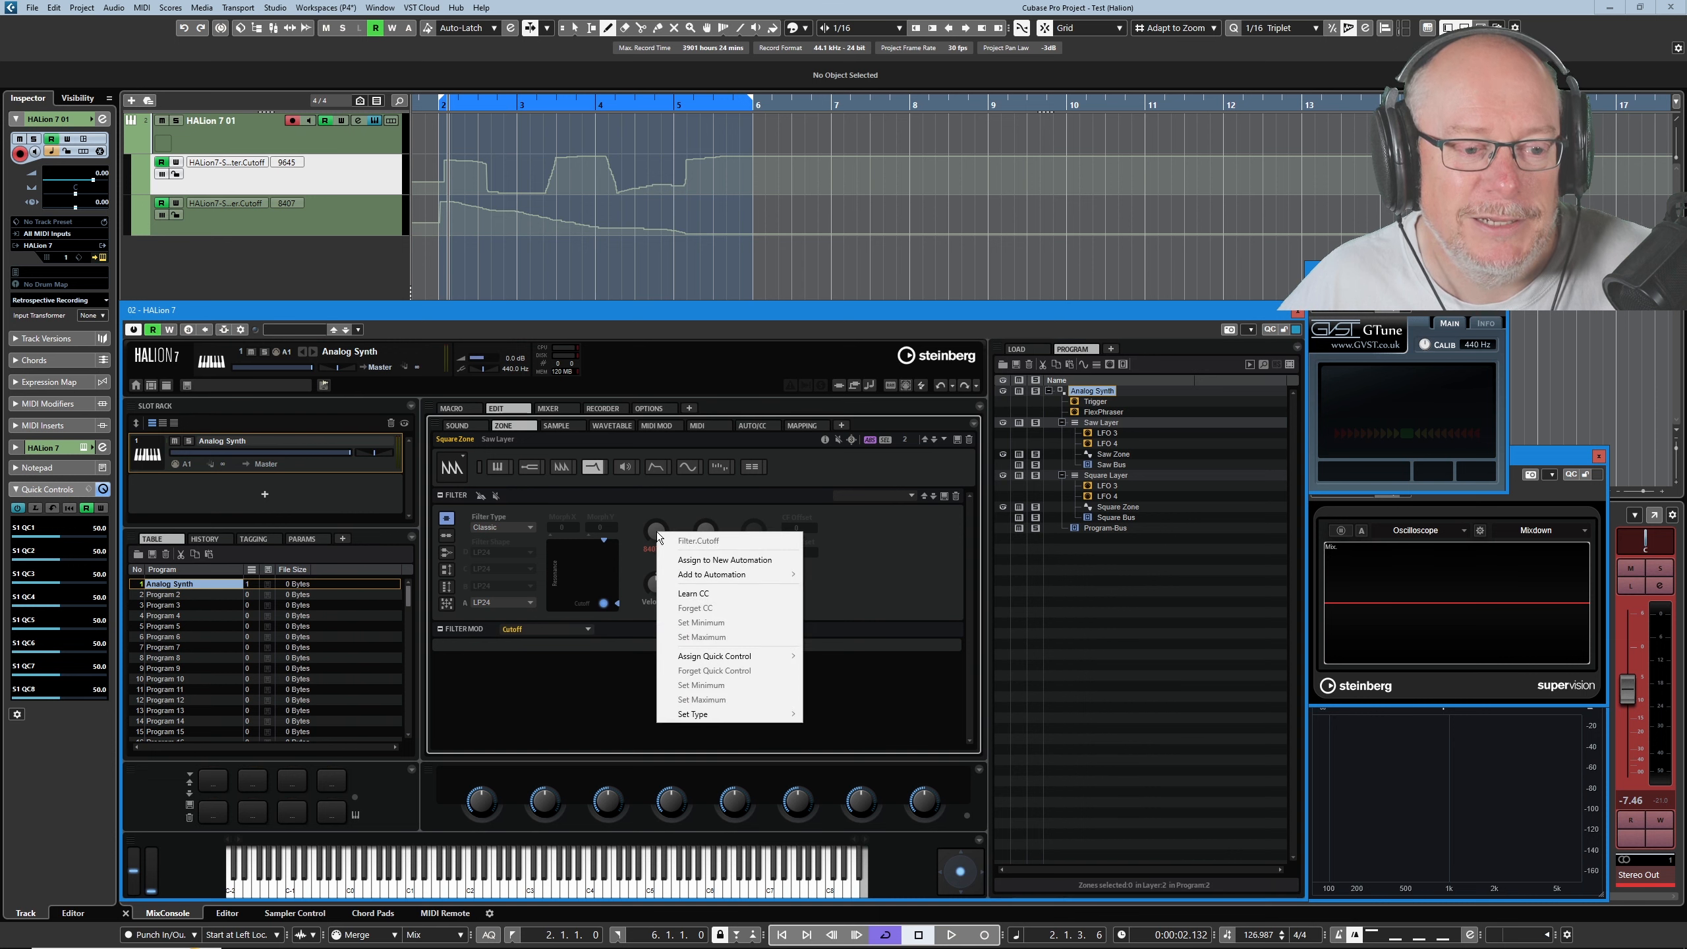
click(700, 562)
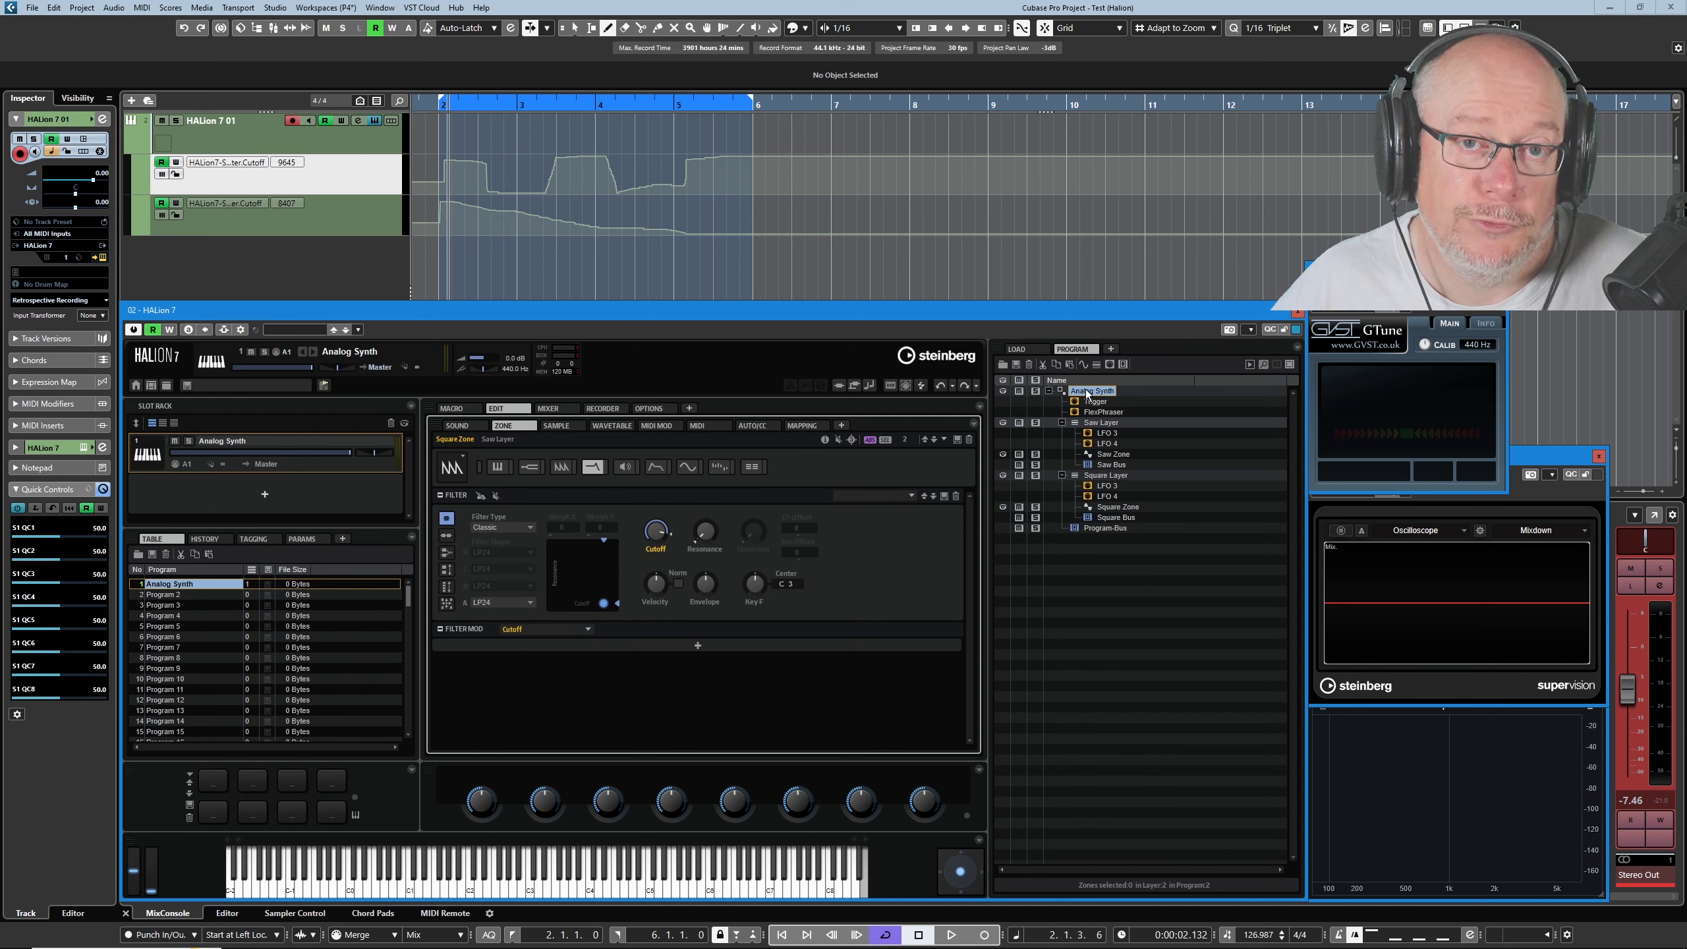
Check HALion 7's automation parameters for the second cutoff lane, and remove that lane from the HALion 7 01 track
click(234, 204)
click(479, 174)
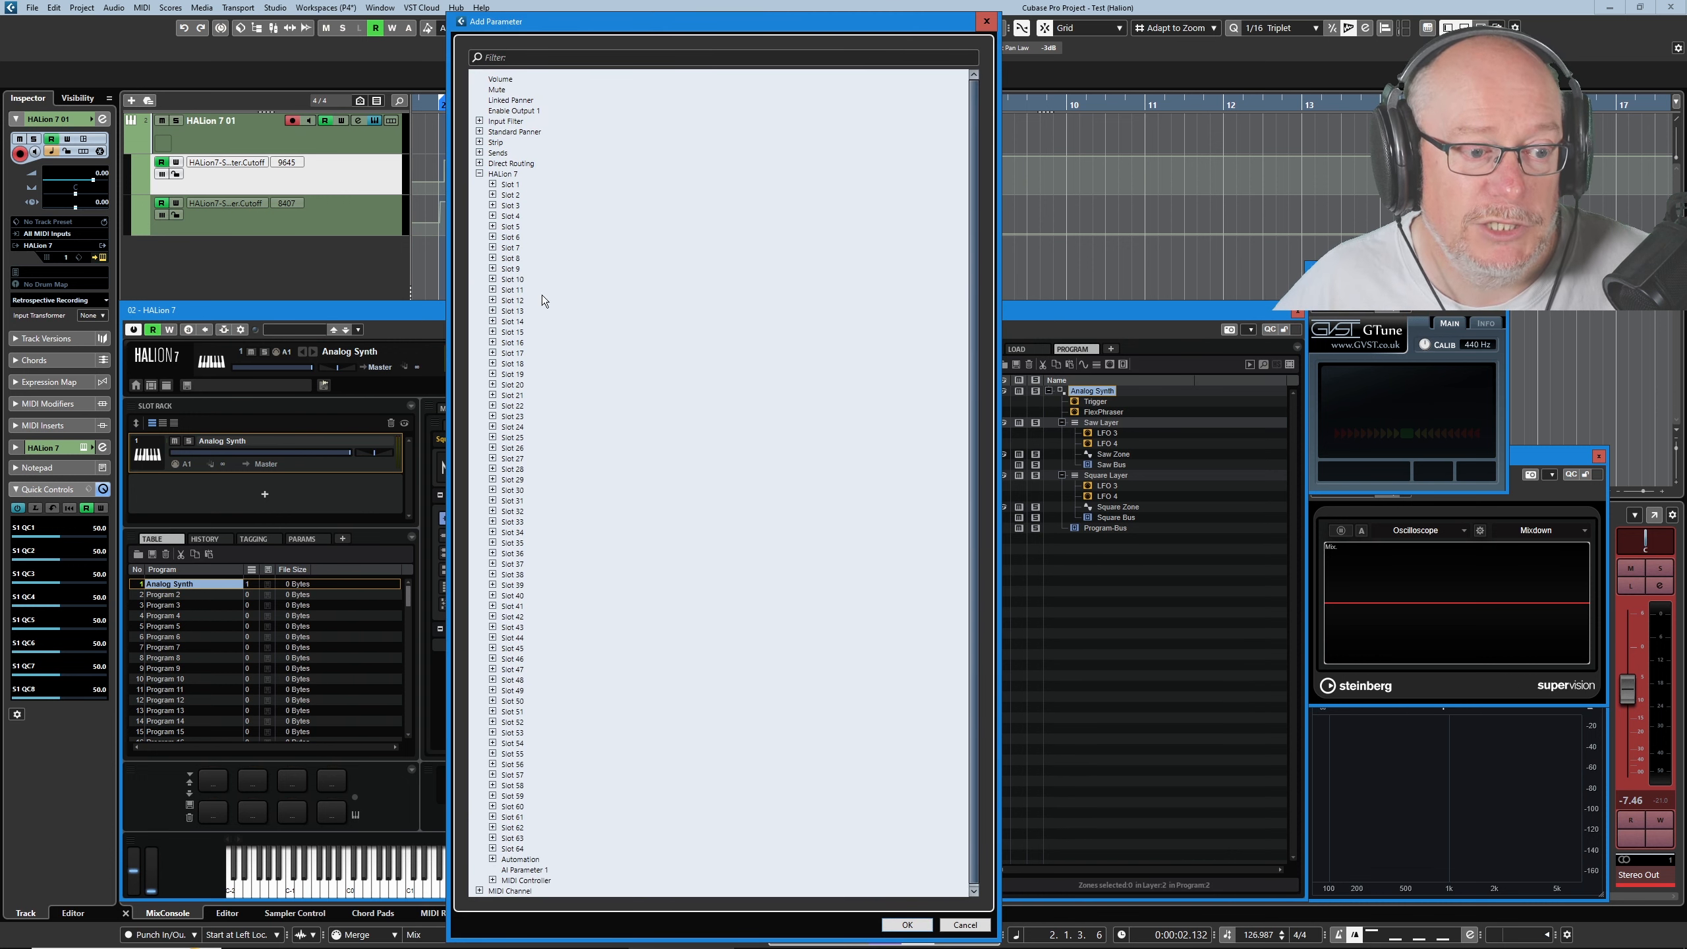
click(492, 859)
scroll(591, 752, down, 12)
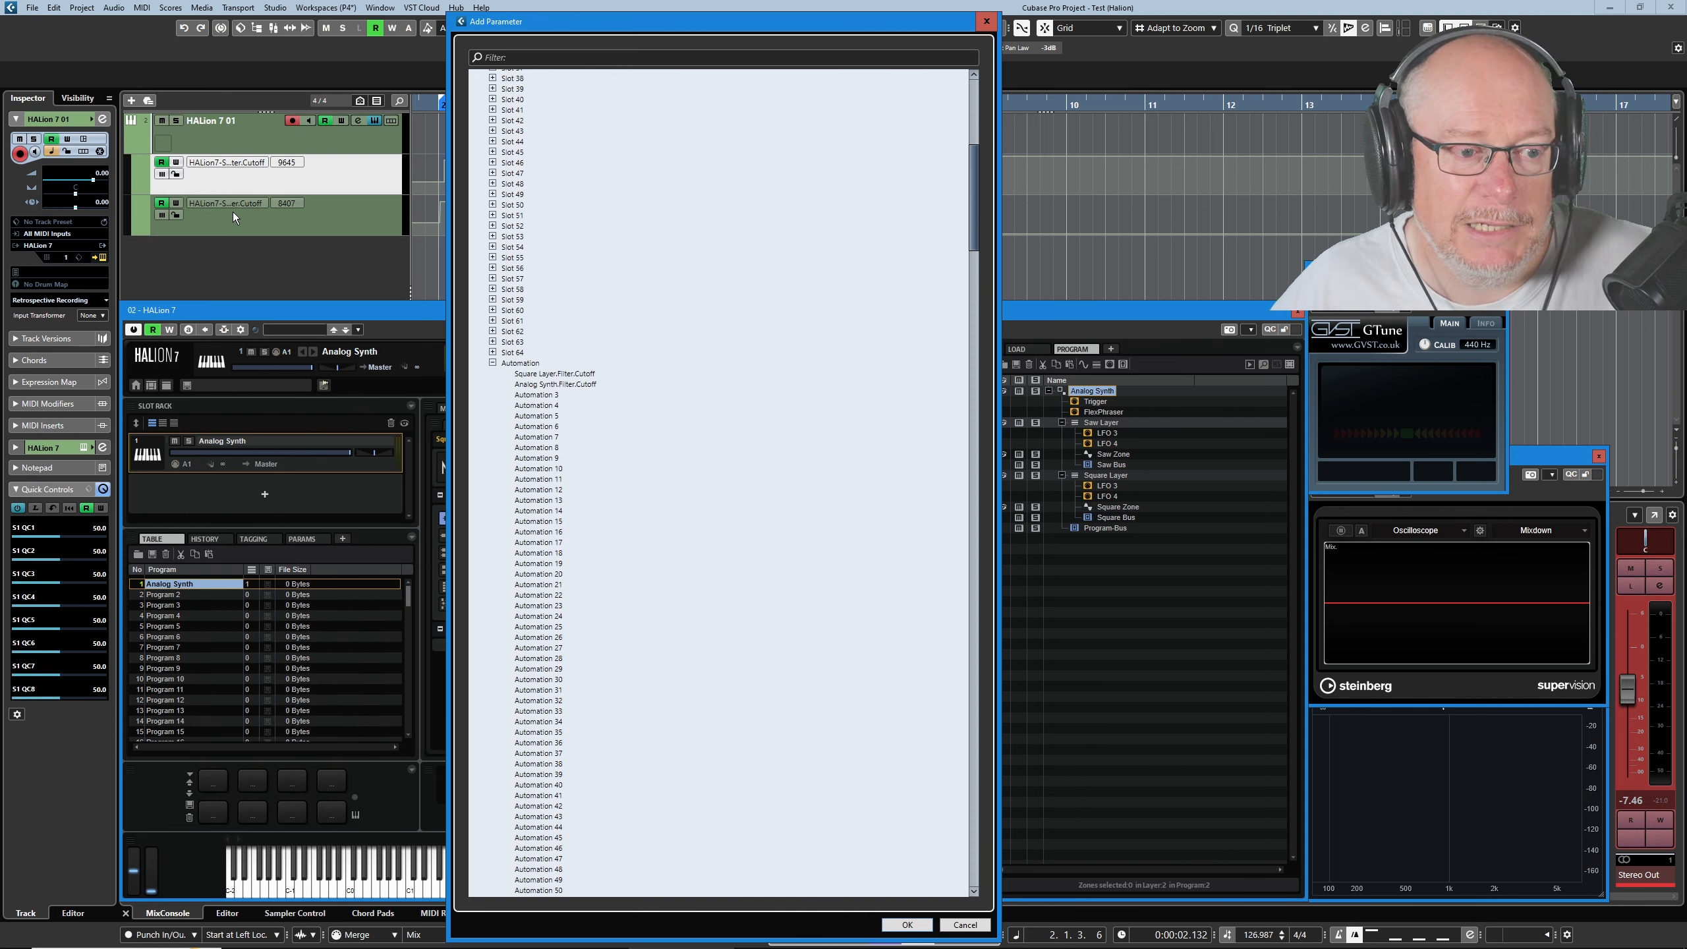
right_click(273, 223)
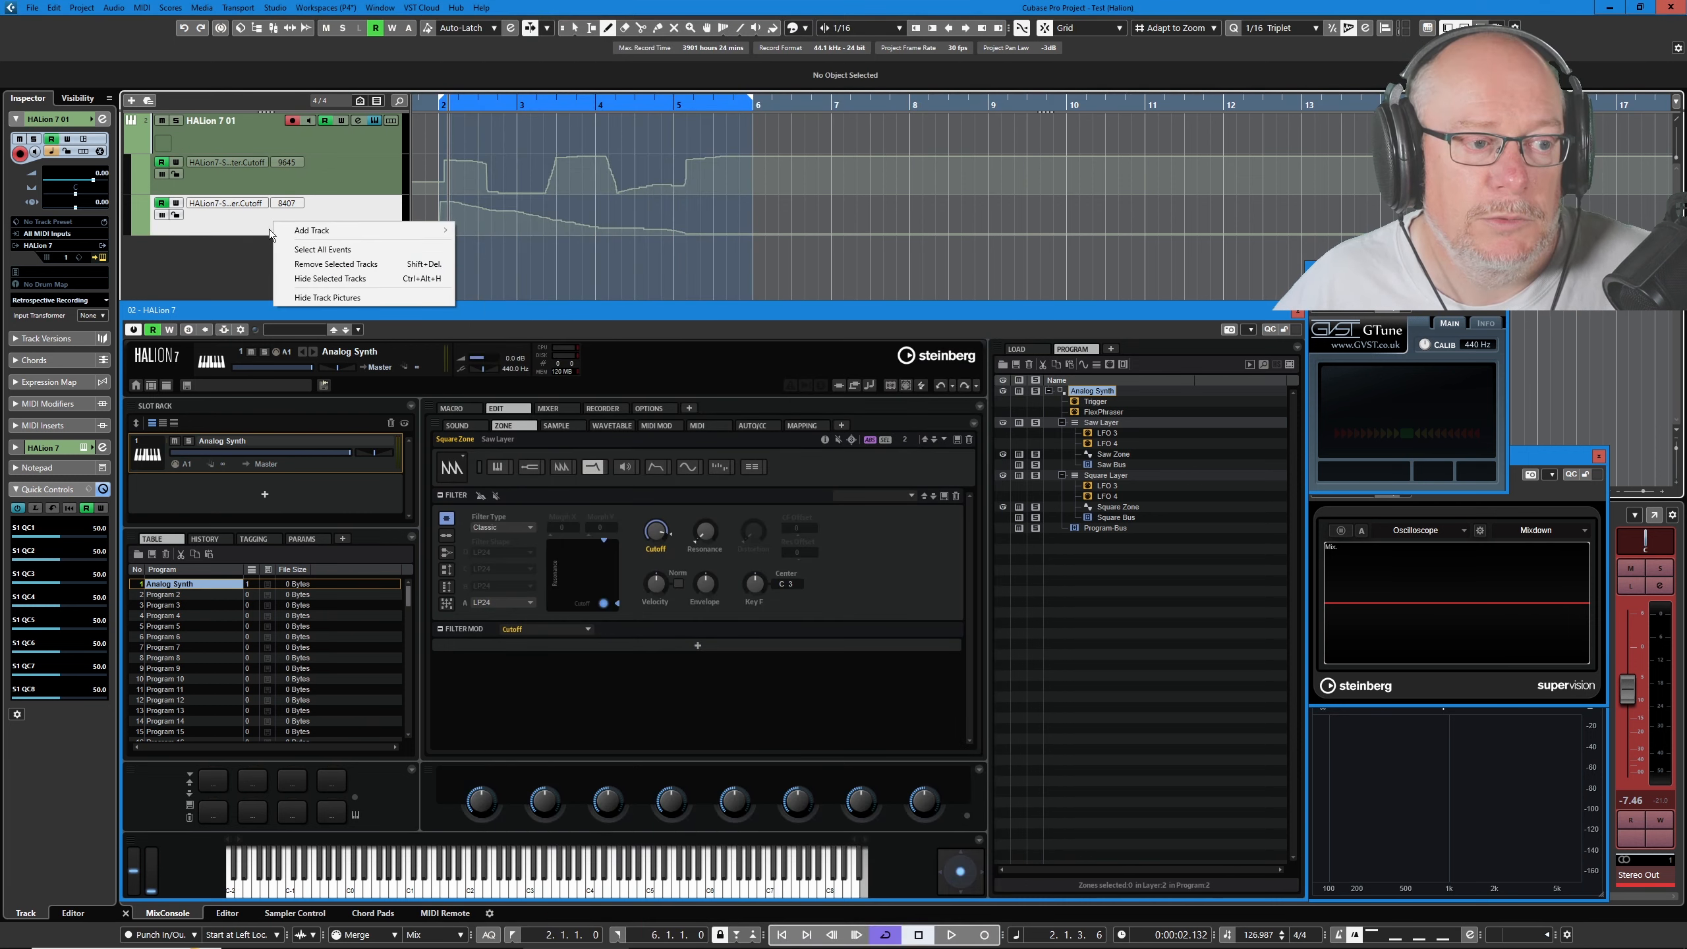
click(333, 264)
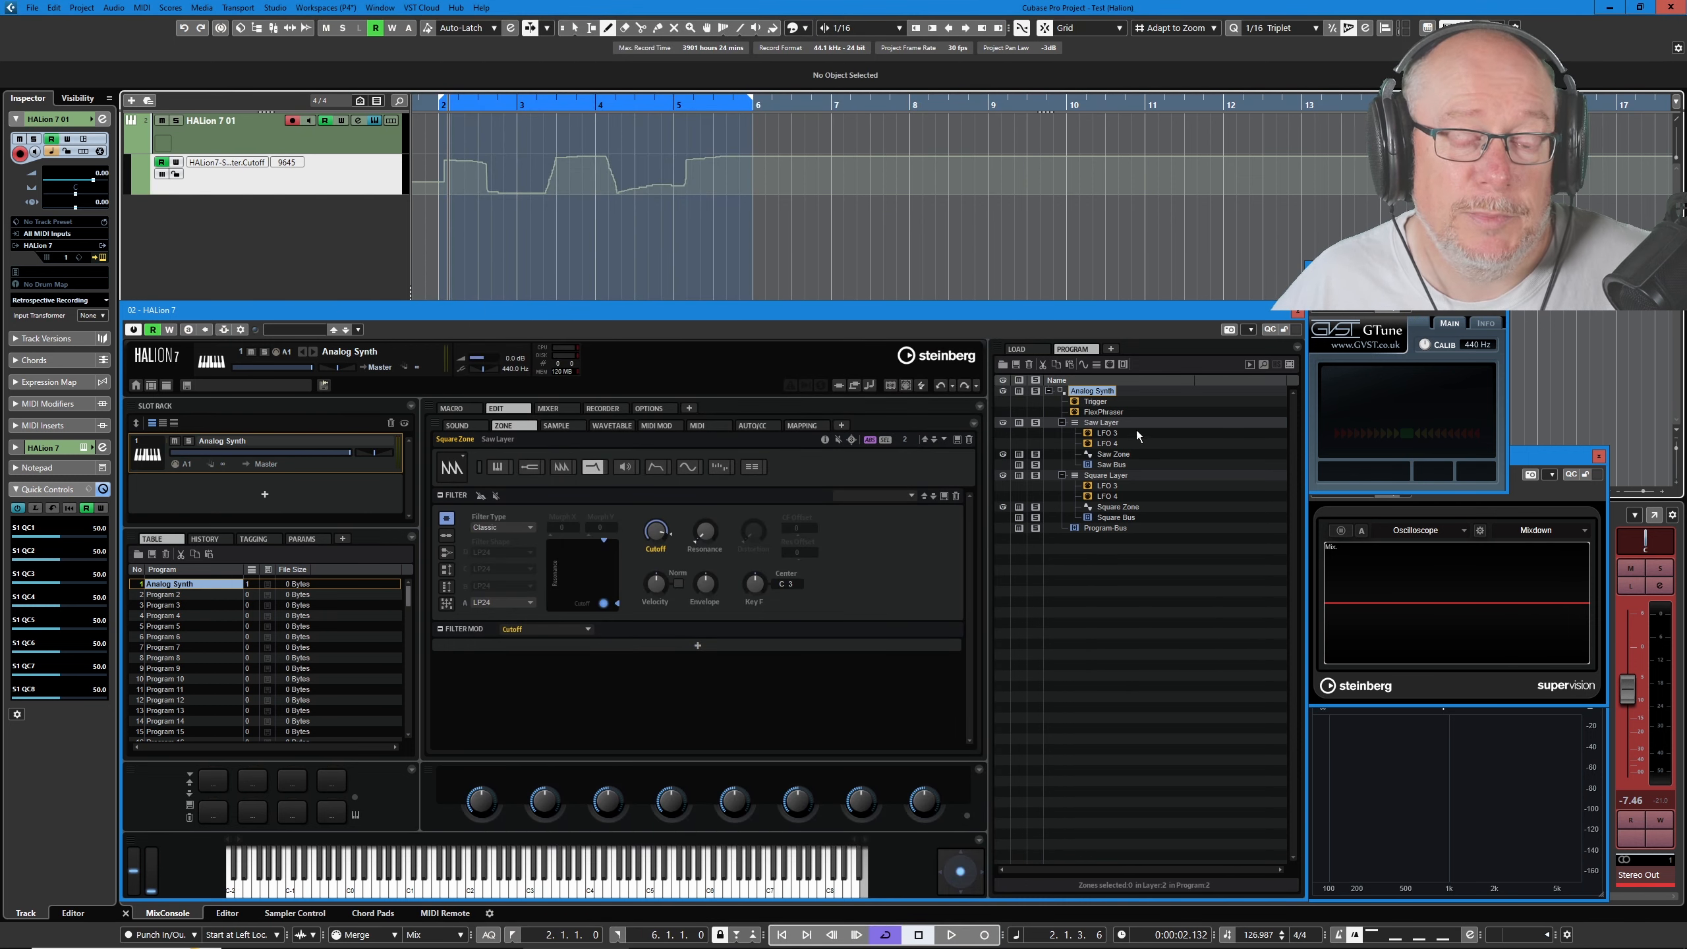
Add an automation lane for HALion 7's Analog Synth.Filter.Cutoff parameter below the existing cutoff lane on the HALion 7 01 track
click(134, 189)
click(224, 208)
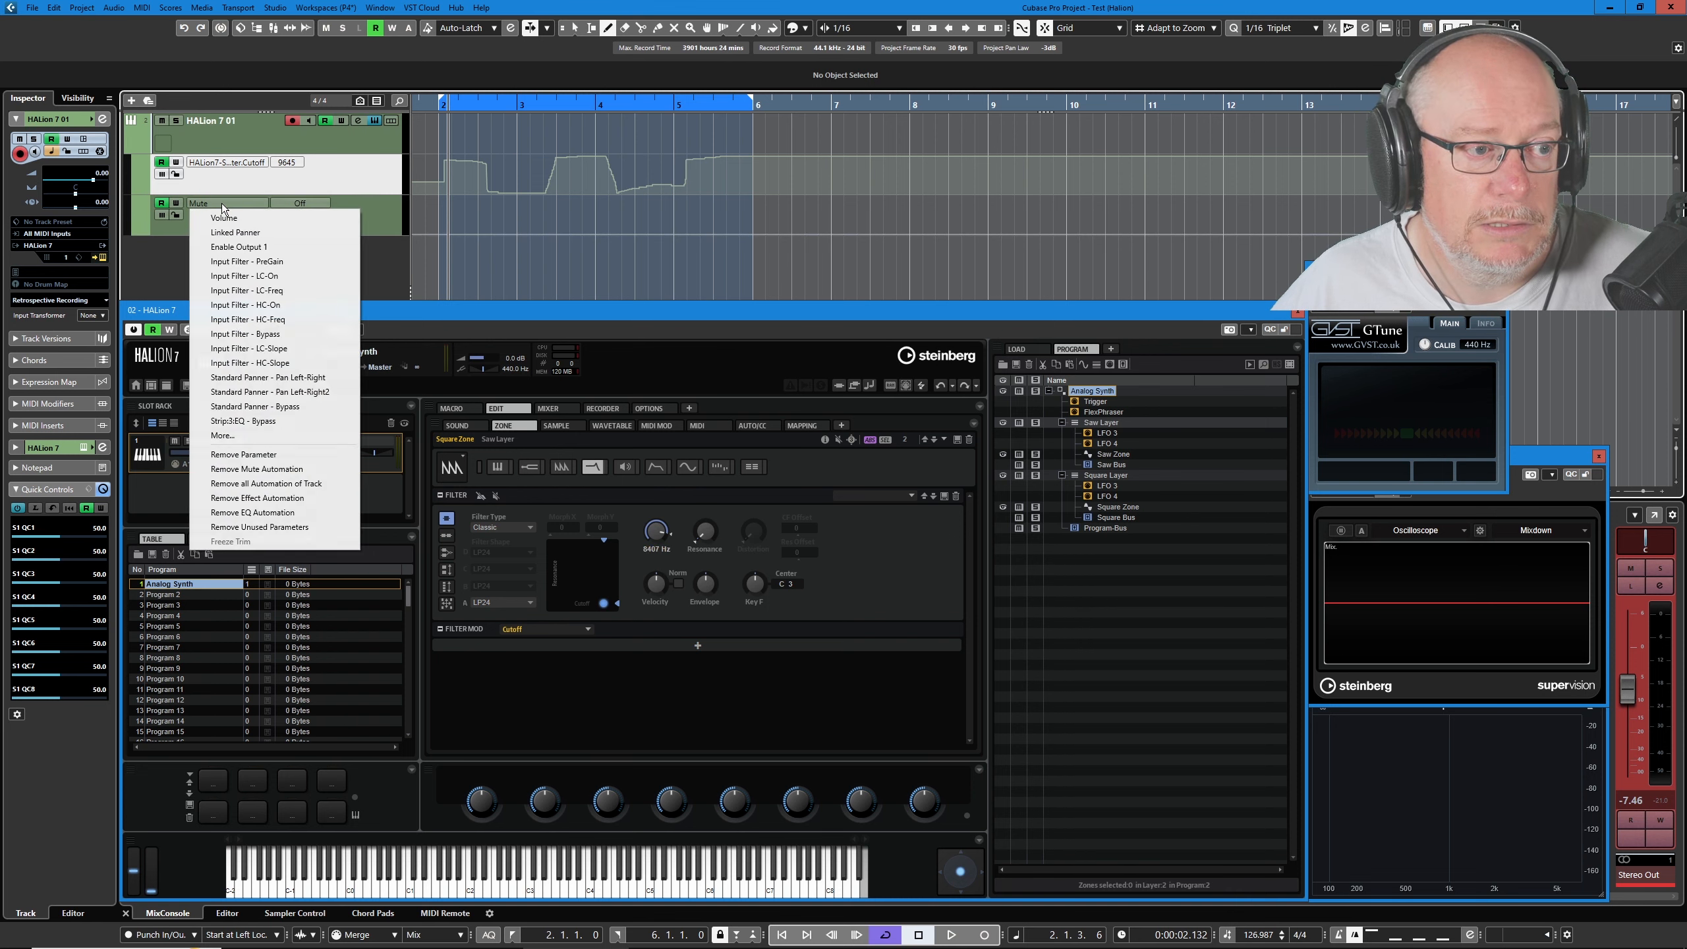
click(253, 431)
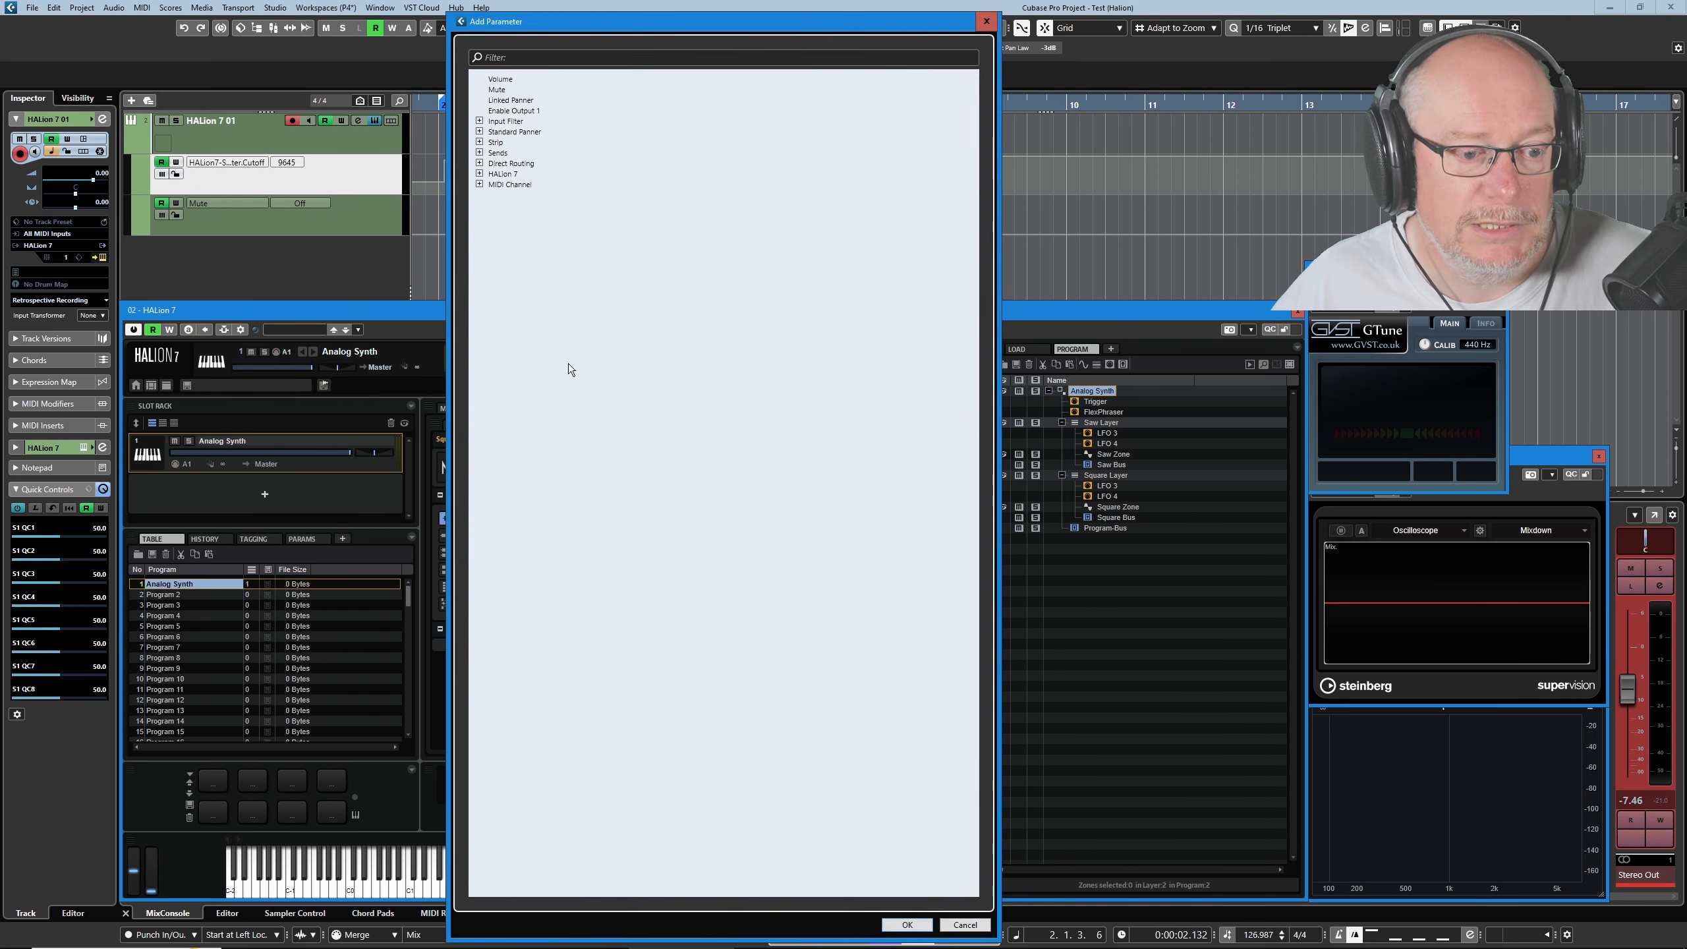
click(479, 174)
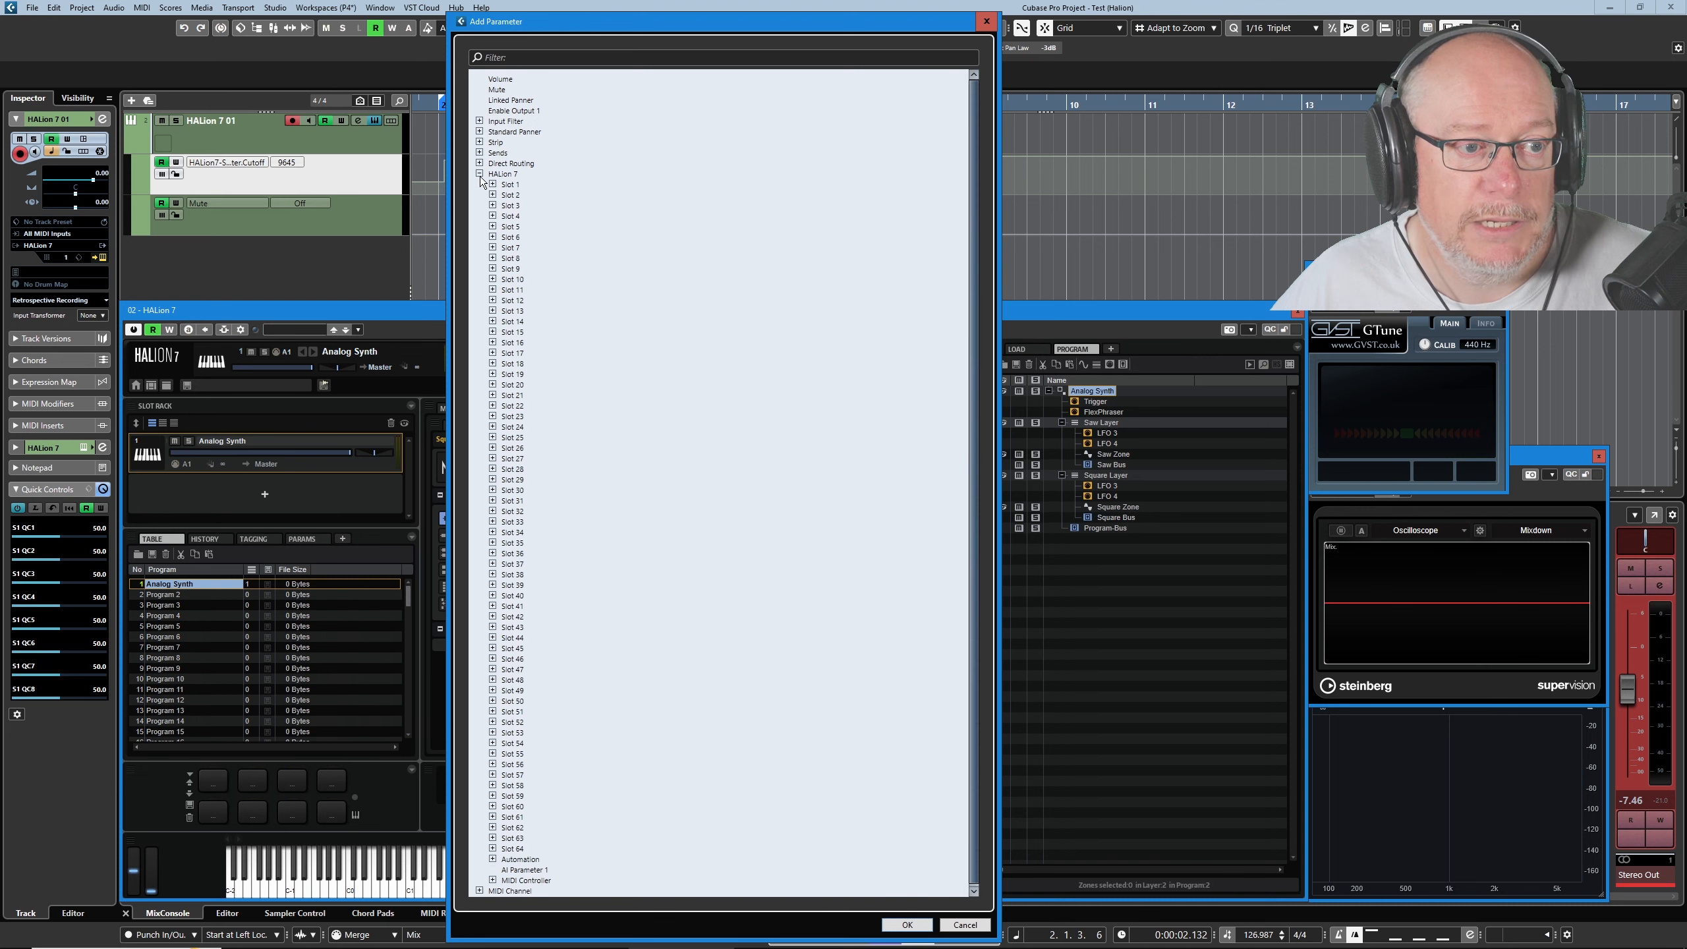
click(492, 859)
scroll(567, 797, down, 10)
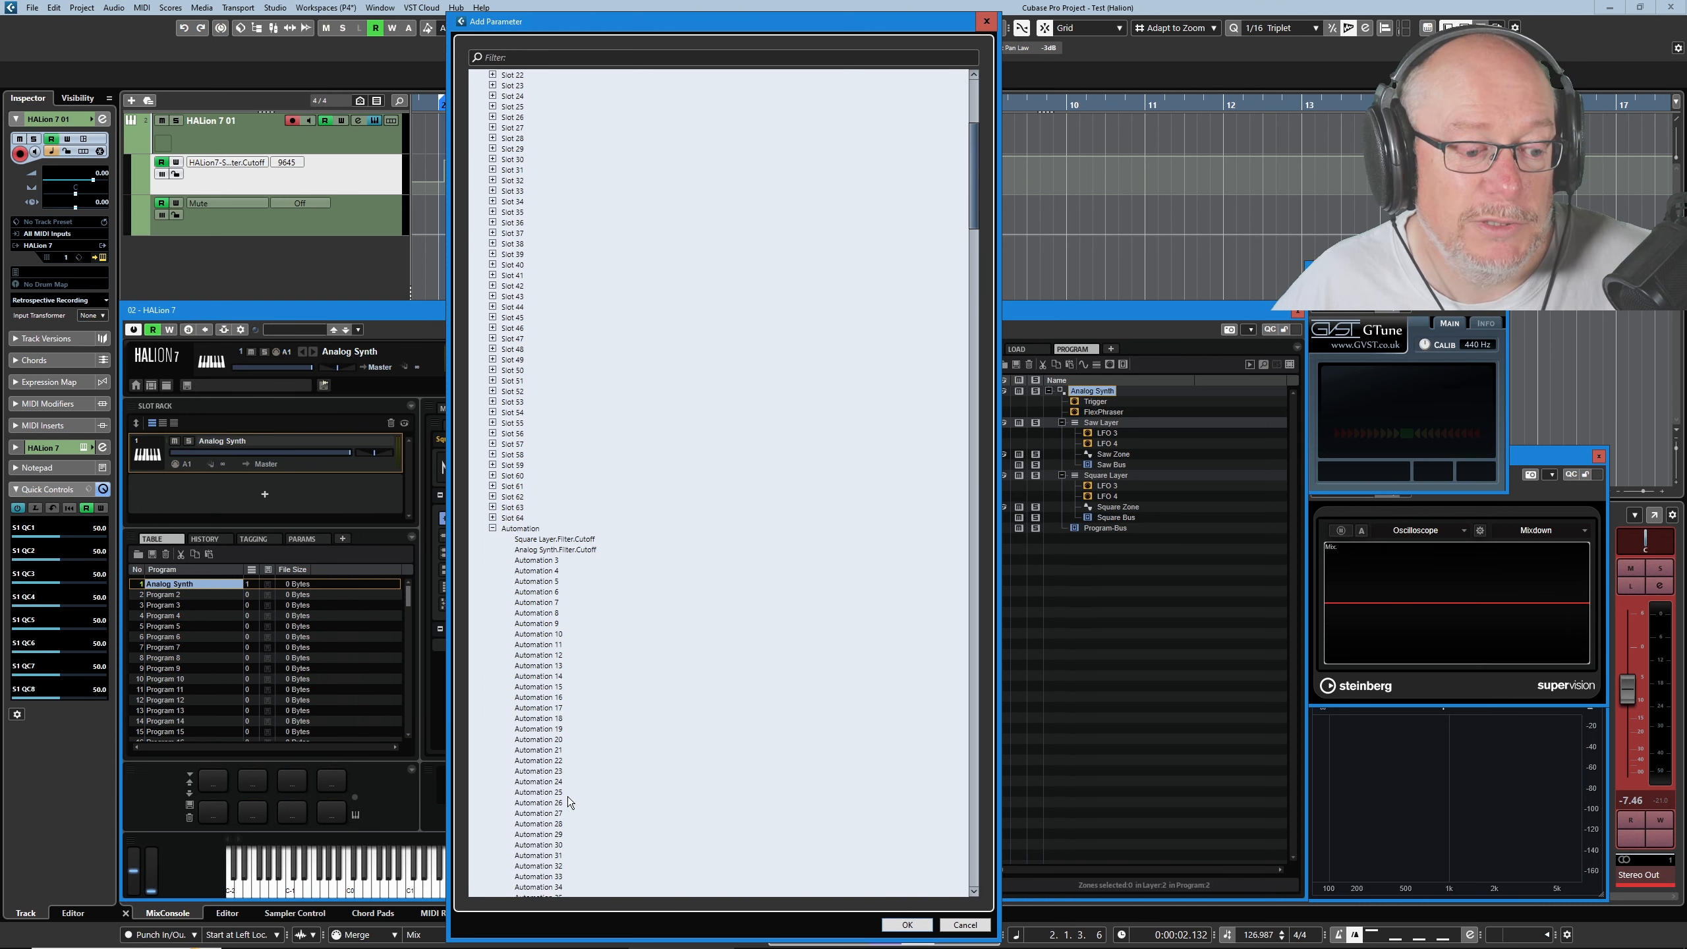
click(550, 550)
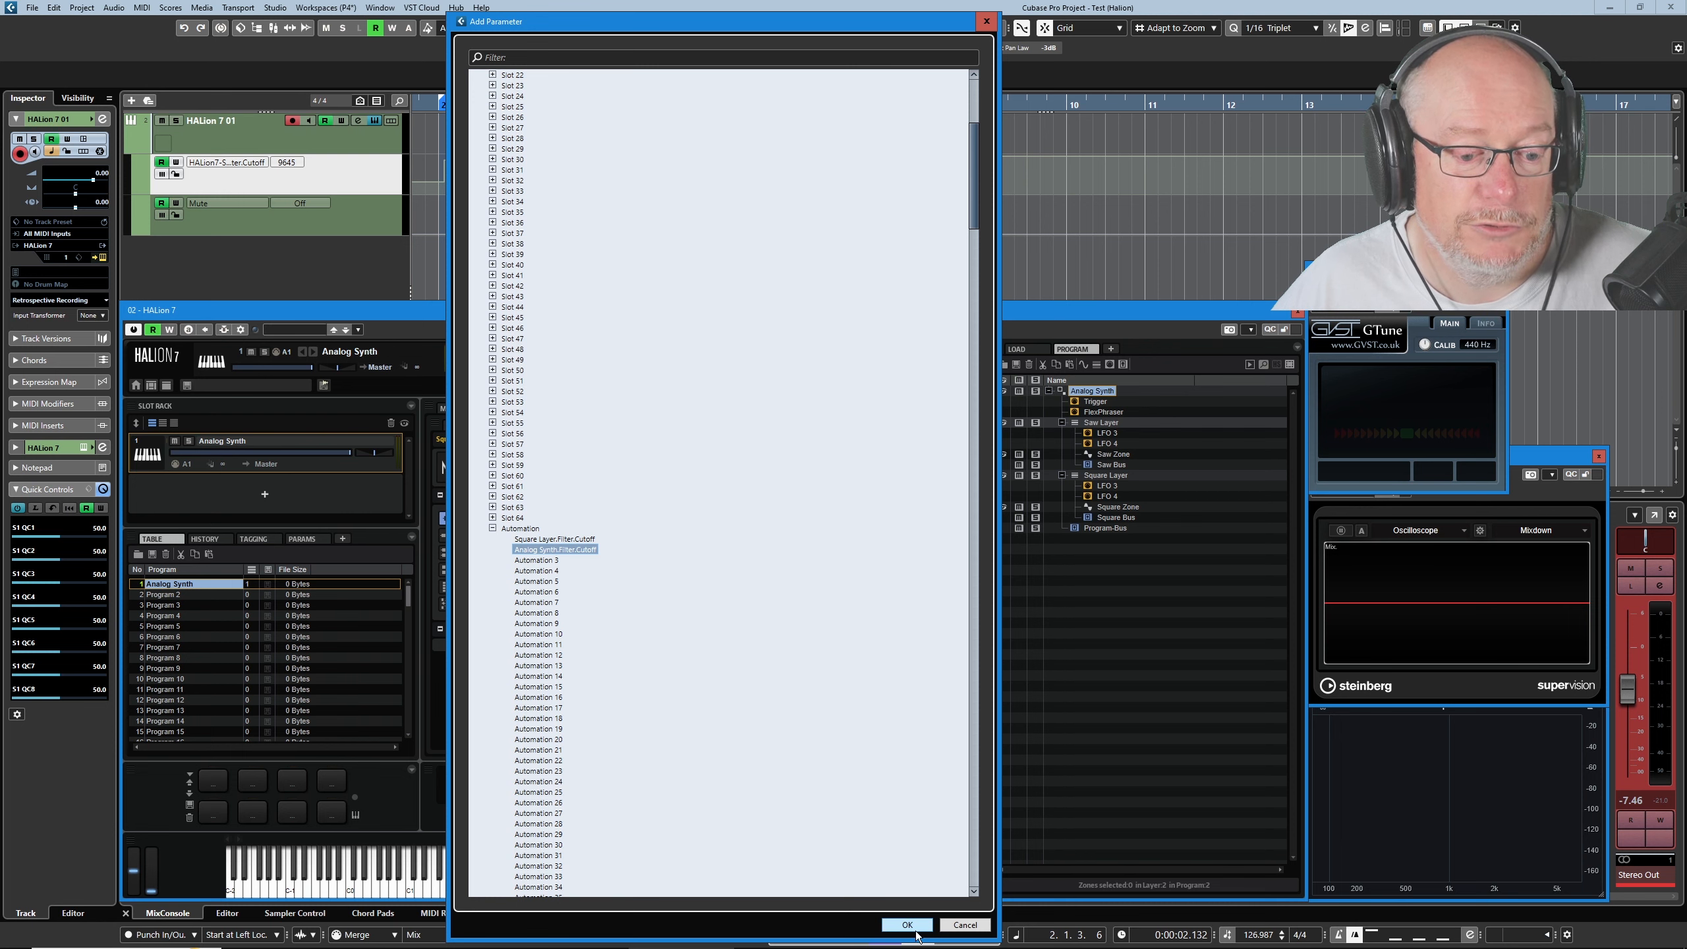
click(916, 932)
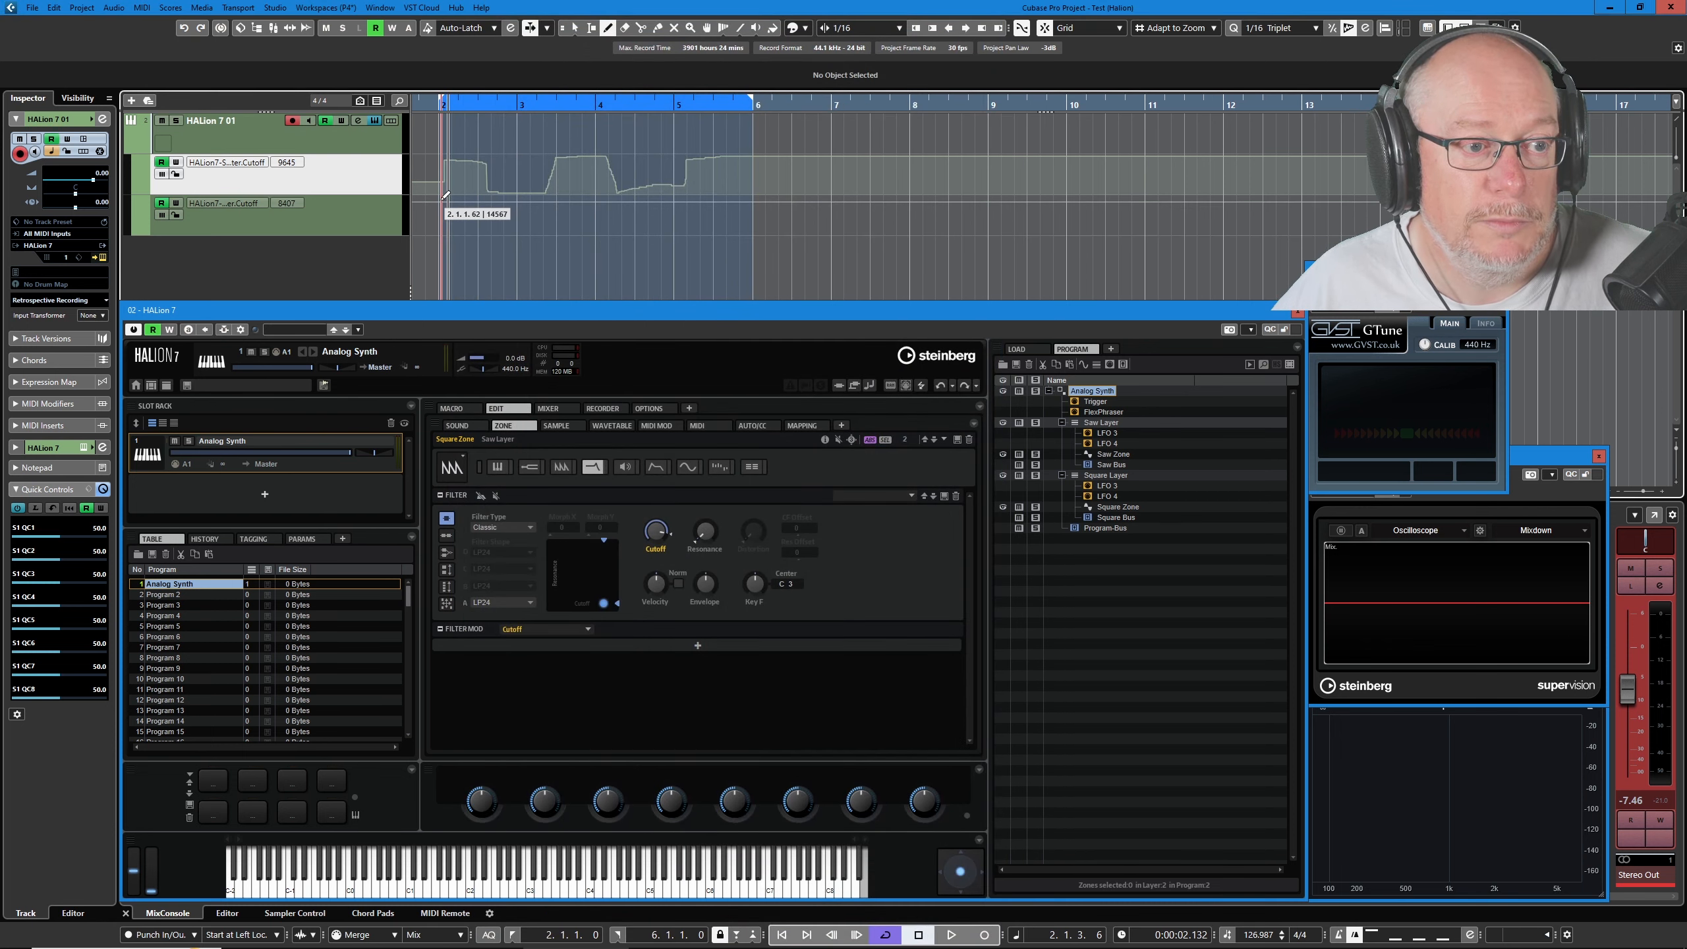
Draw a gradually falling curve from bar 2 to about bar 6 in the Analog Synth cutoff lane and play it back, checking both layers
drag(445, 199, 748, 236)
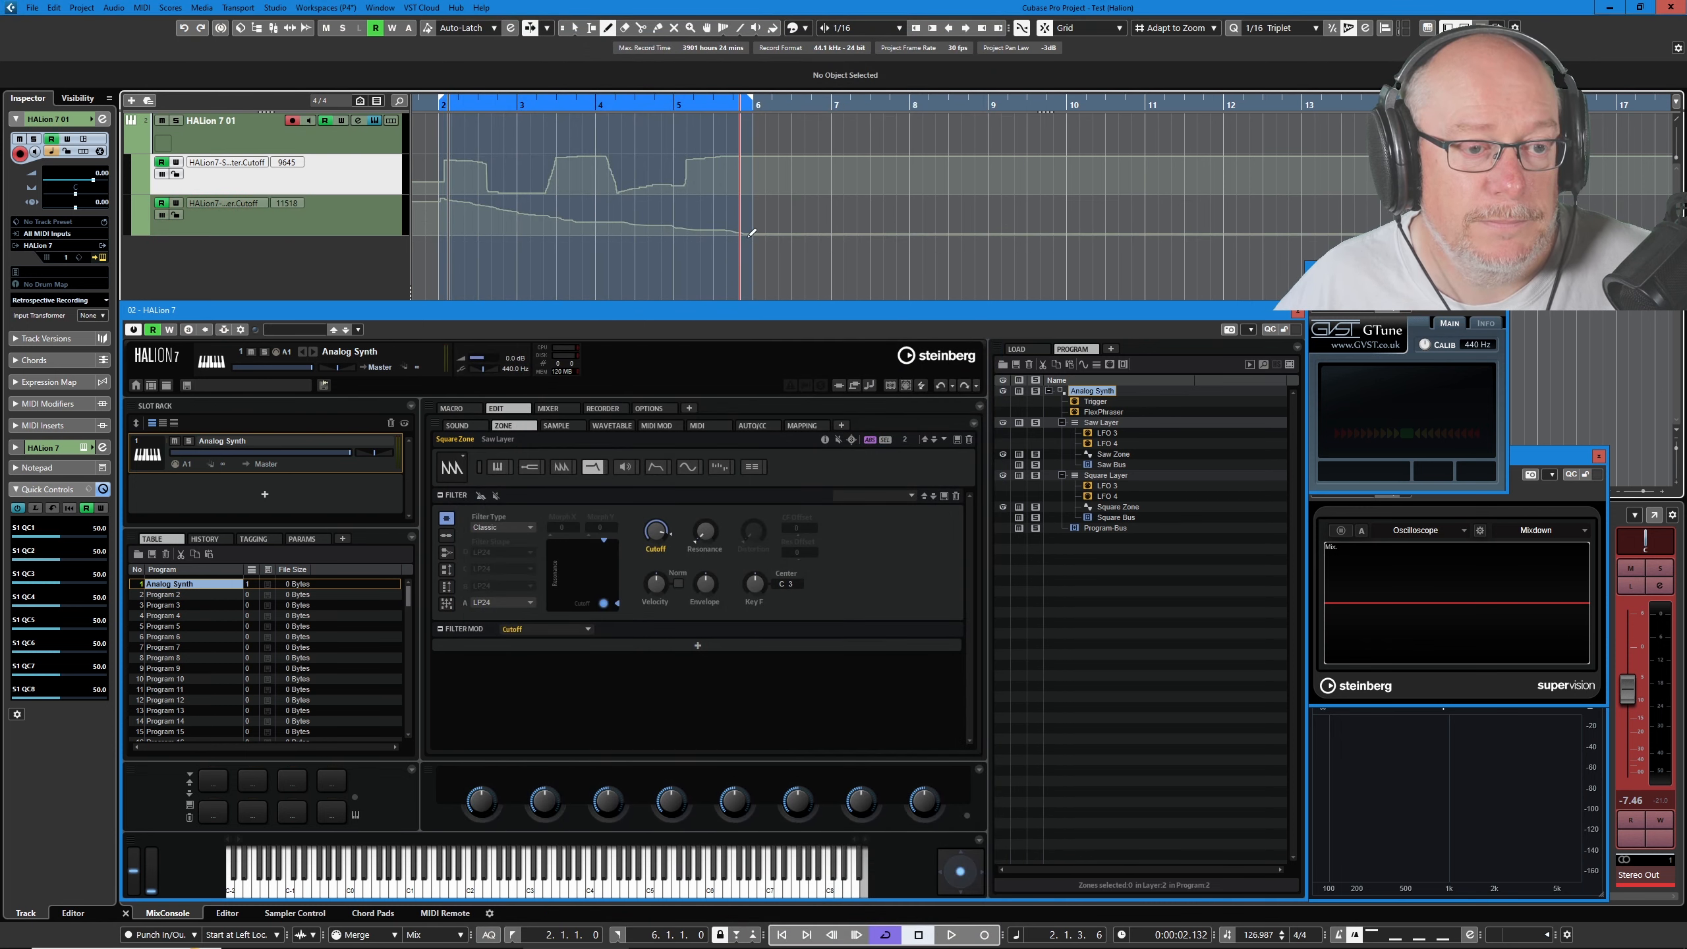
click(1092, 423)
key(space)
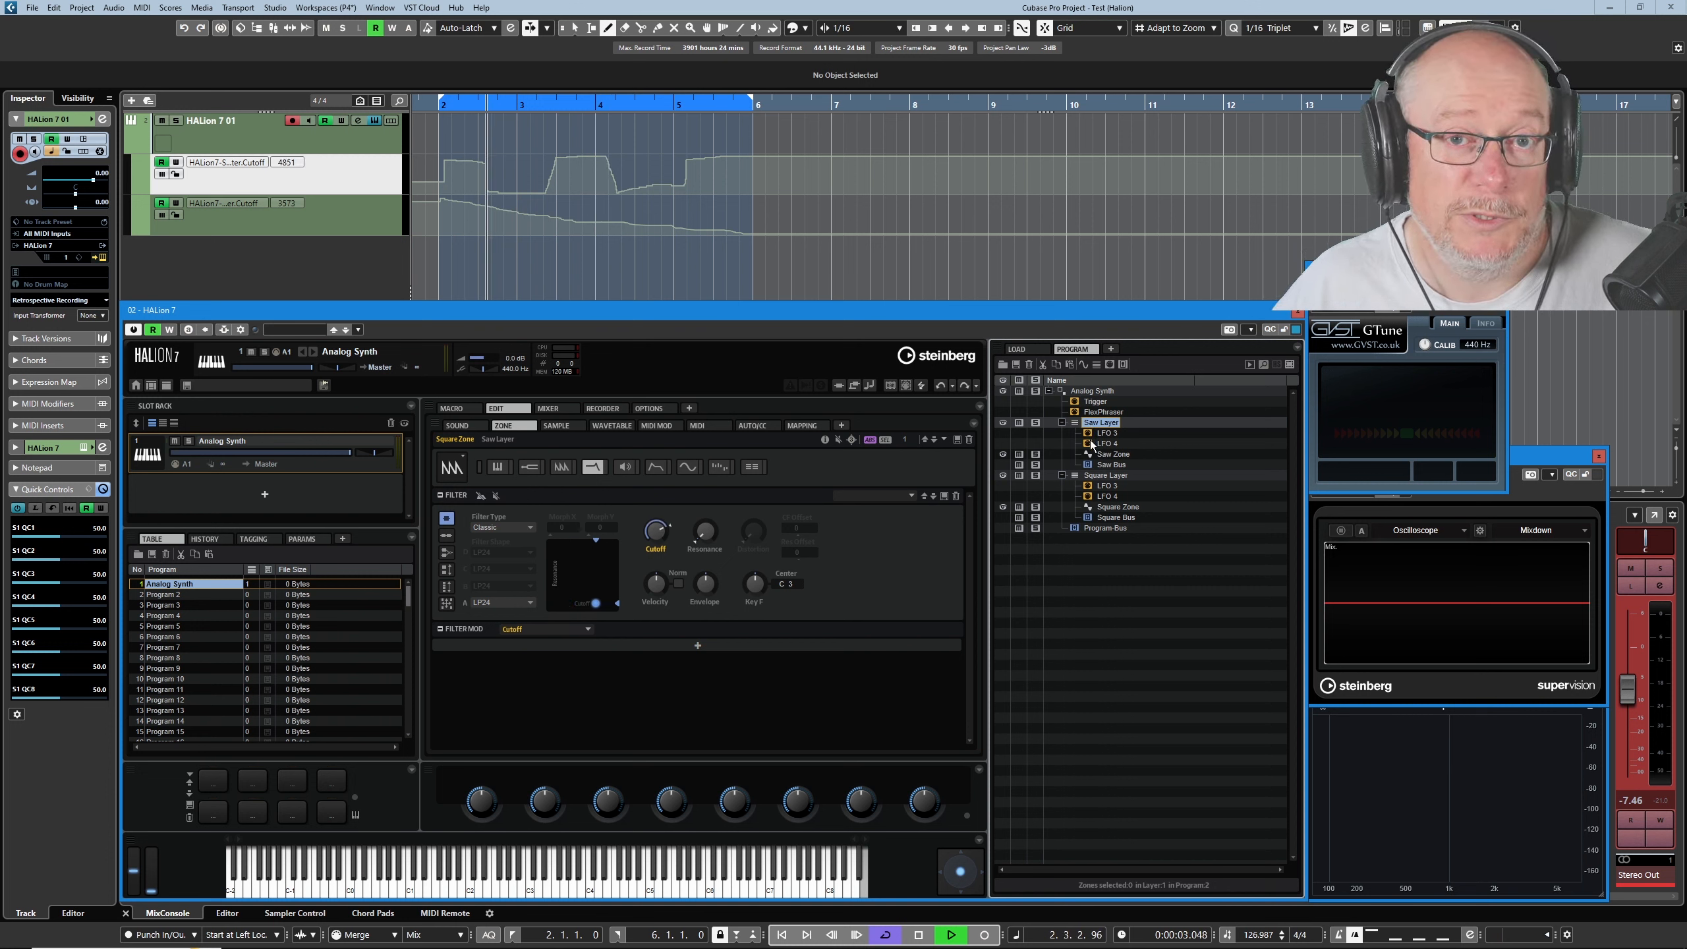
click(1115, 475)
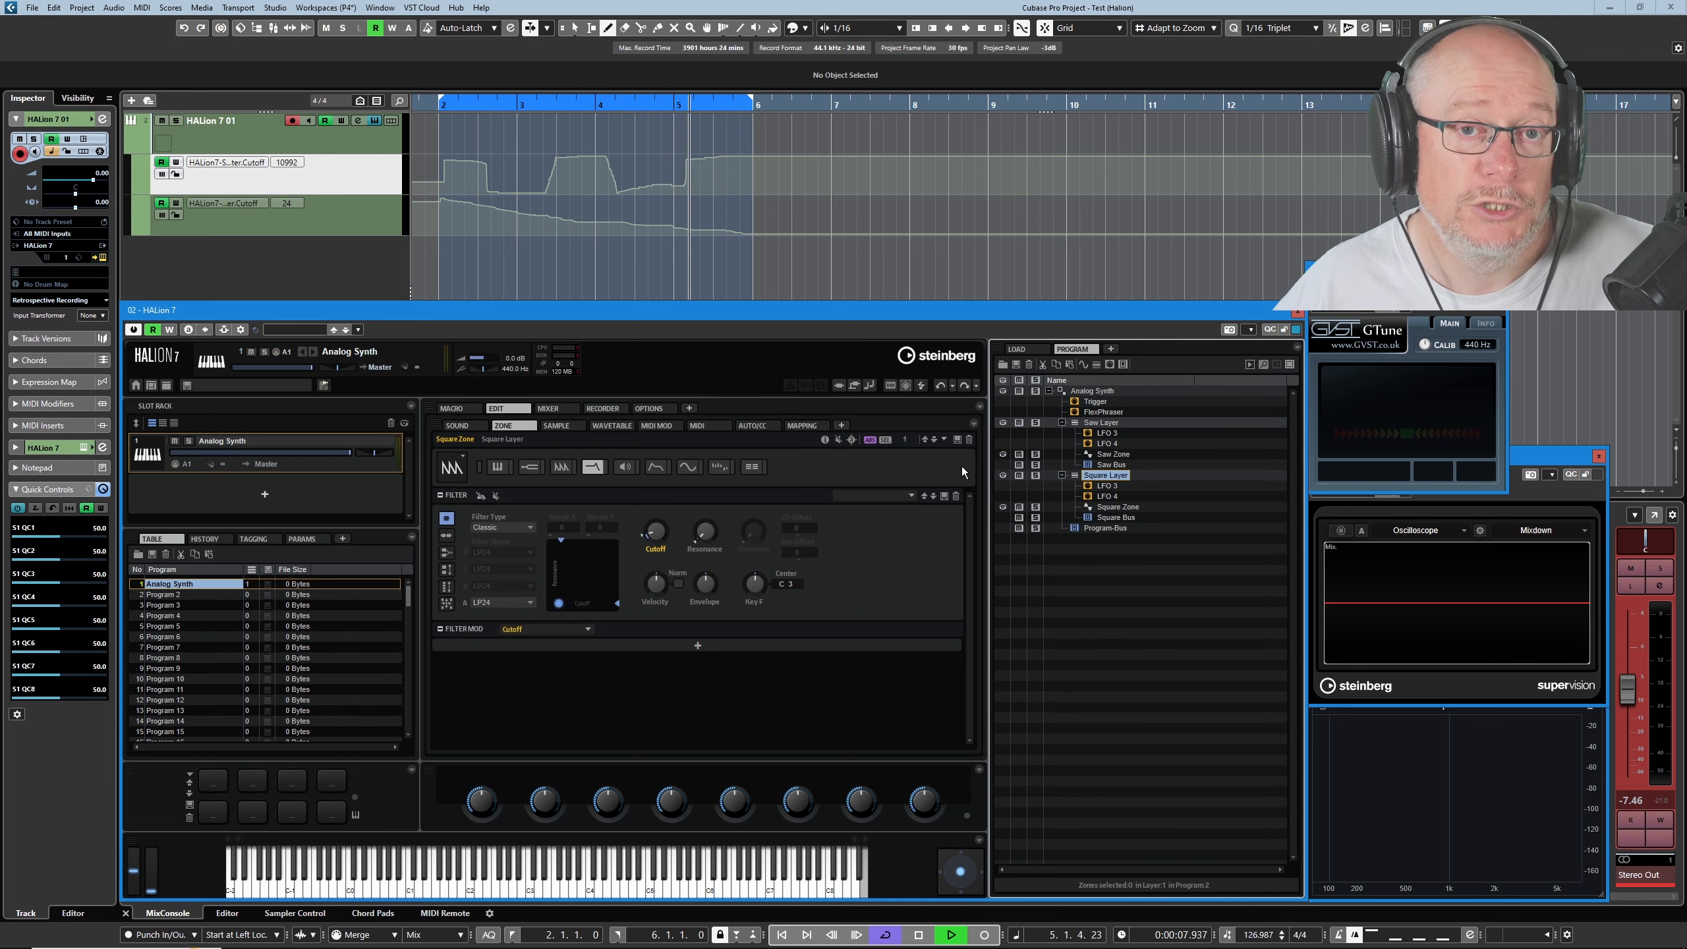
key(space)
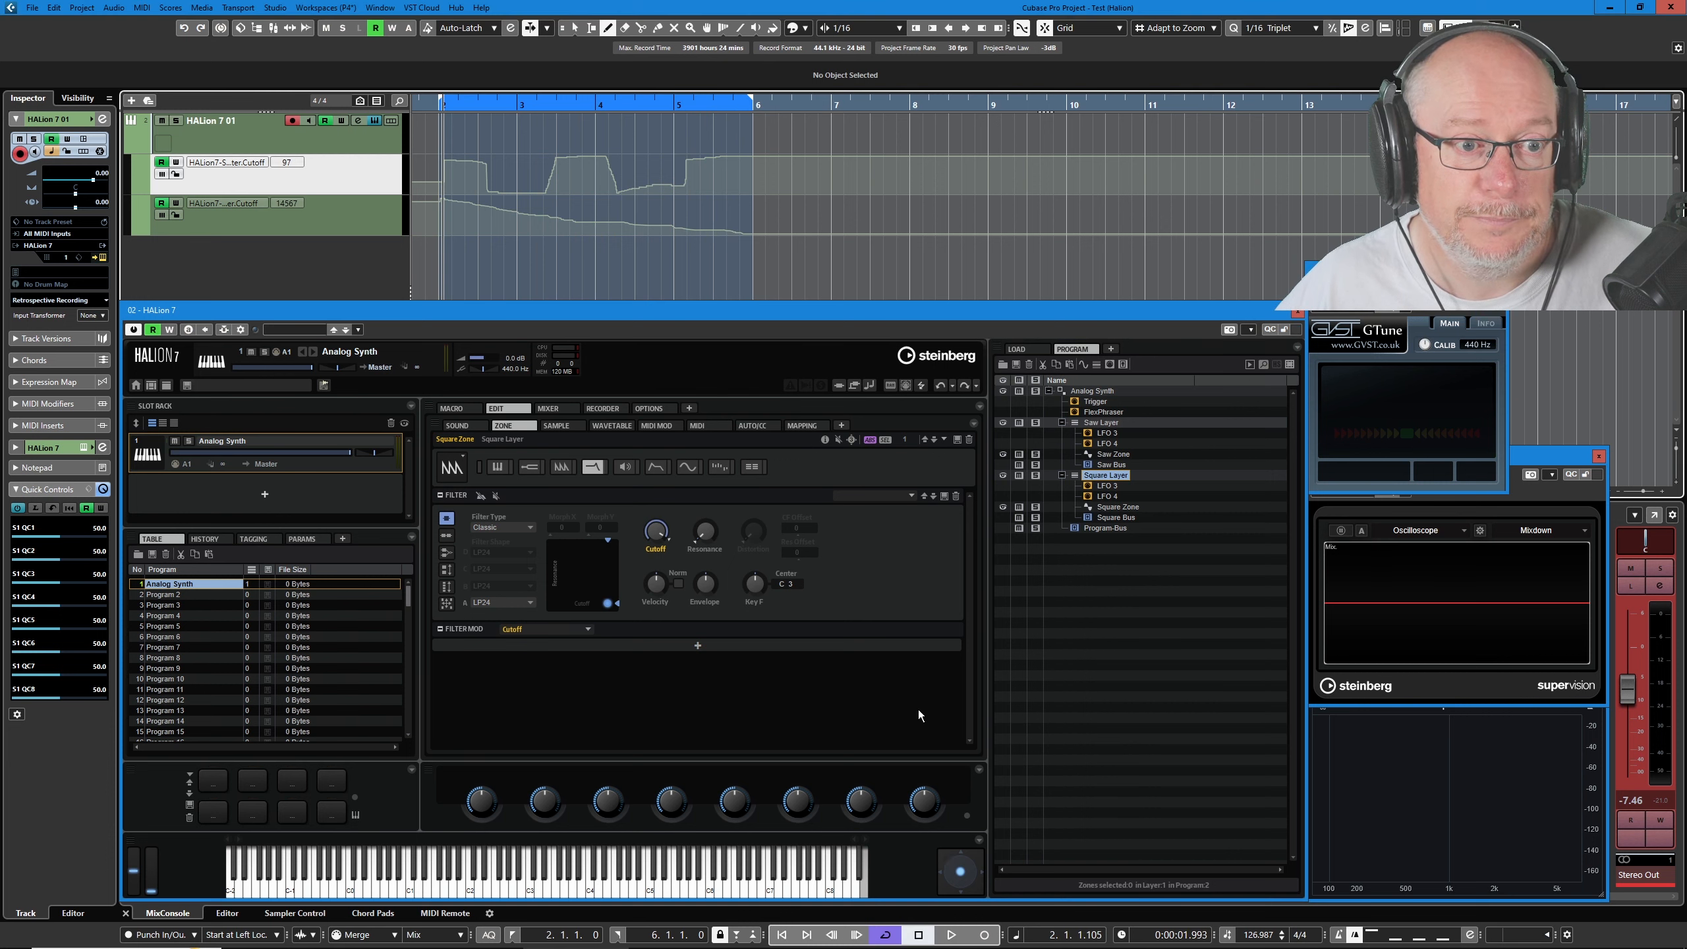
Forget the program-level automation of the filter cutoff, and assign the Saw Layer's cutoff to a new automation parameter instead
right_click(656, 531)
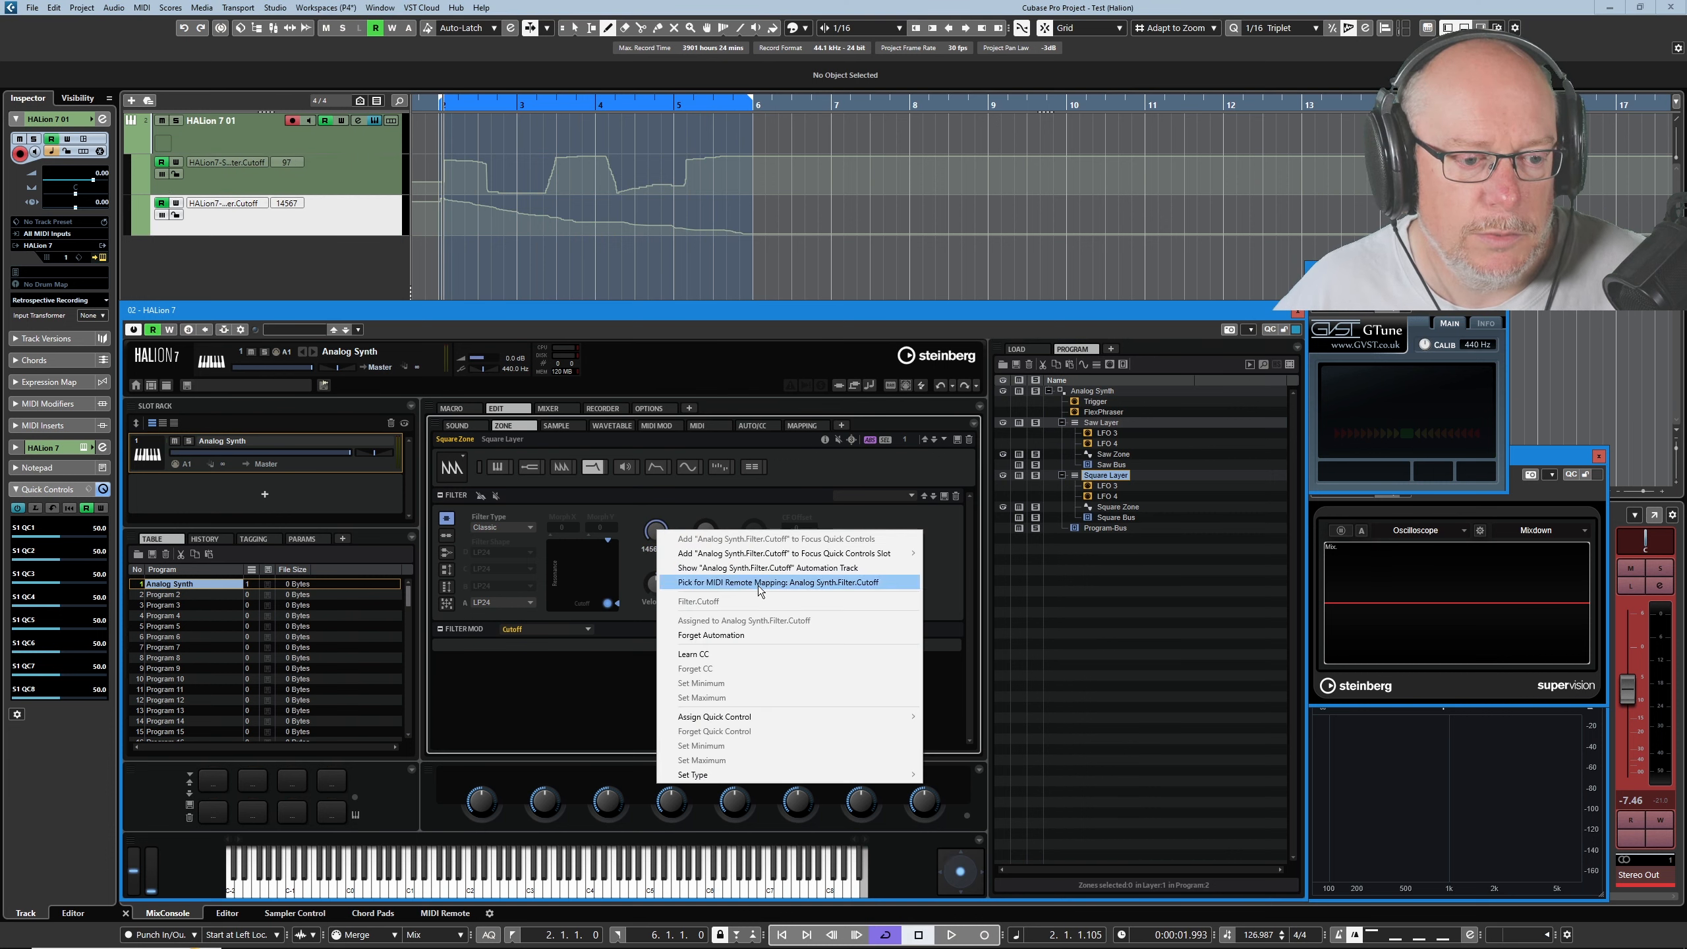
click(732, 633)
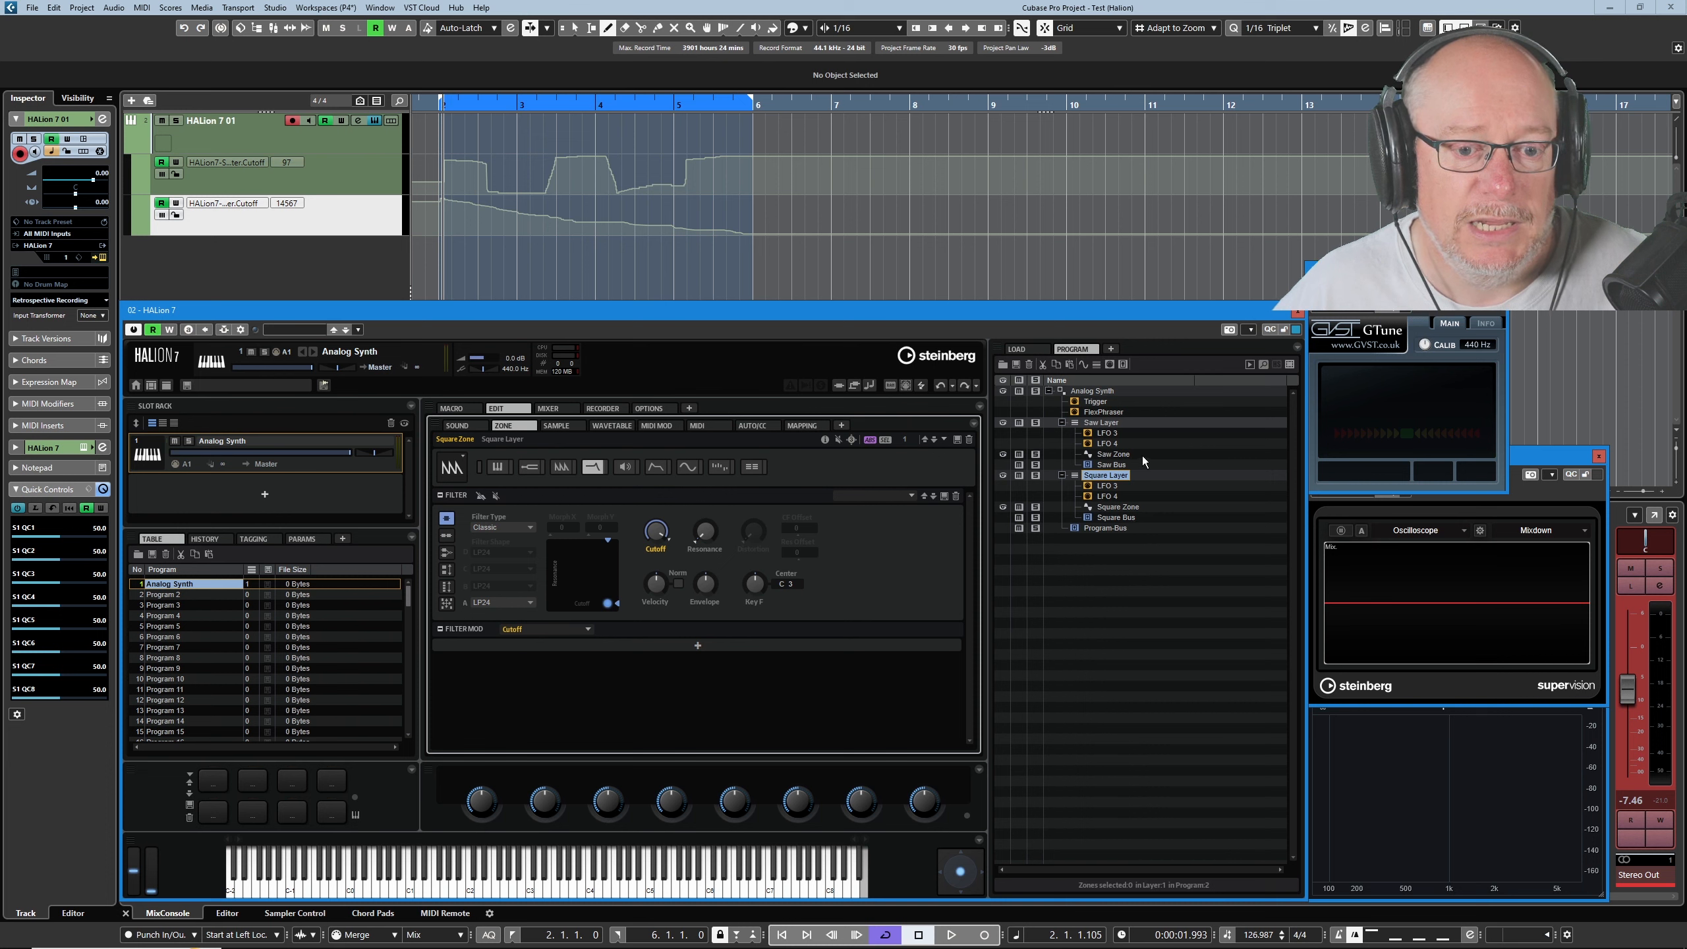
click(1101, 423)
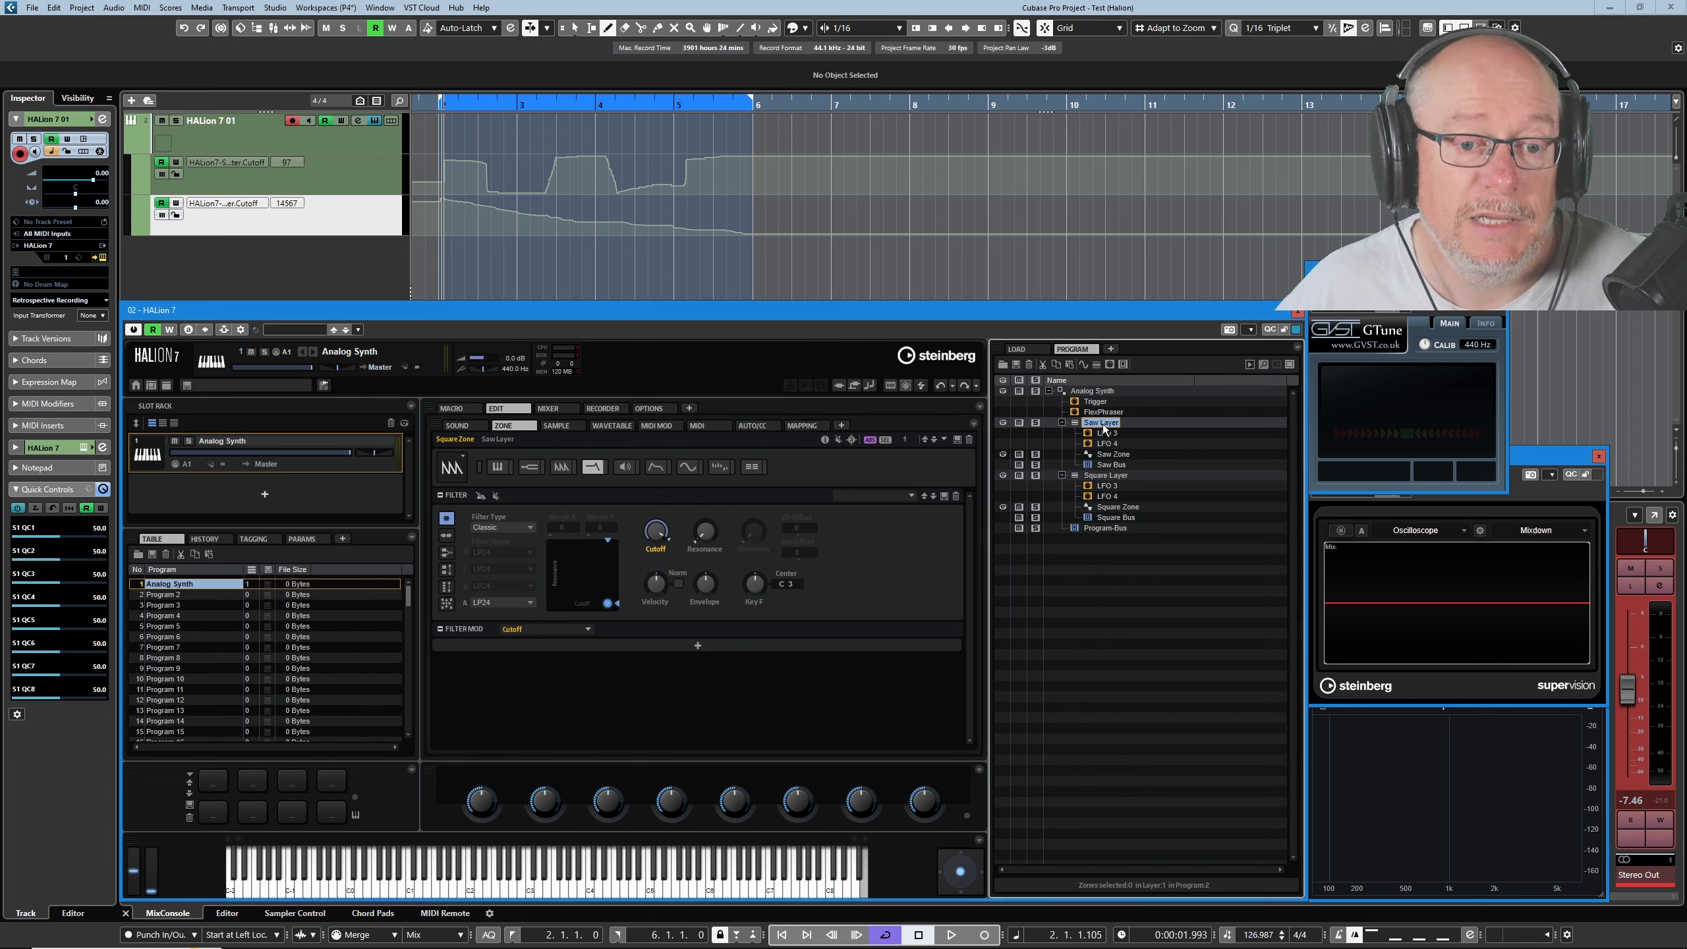
right_click(658, 533)
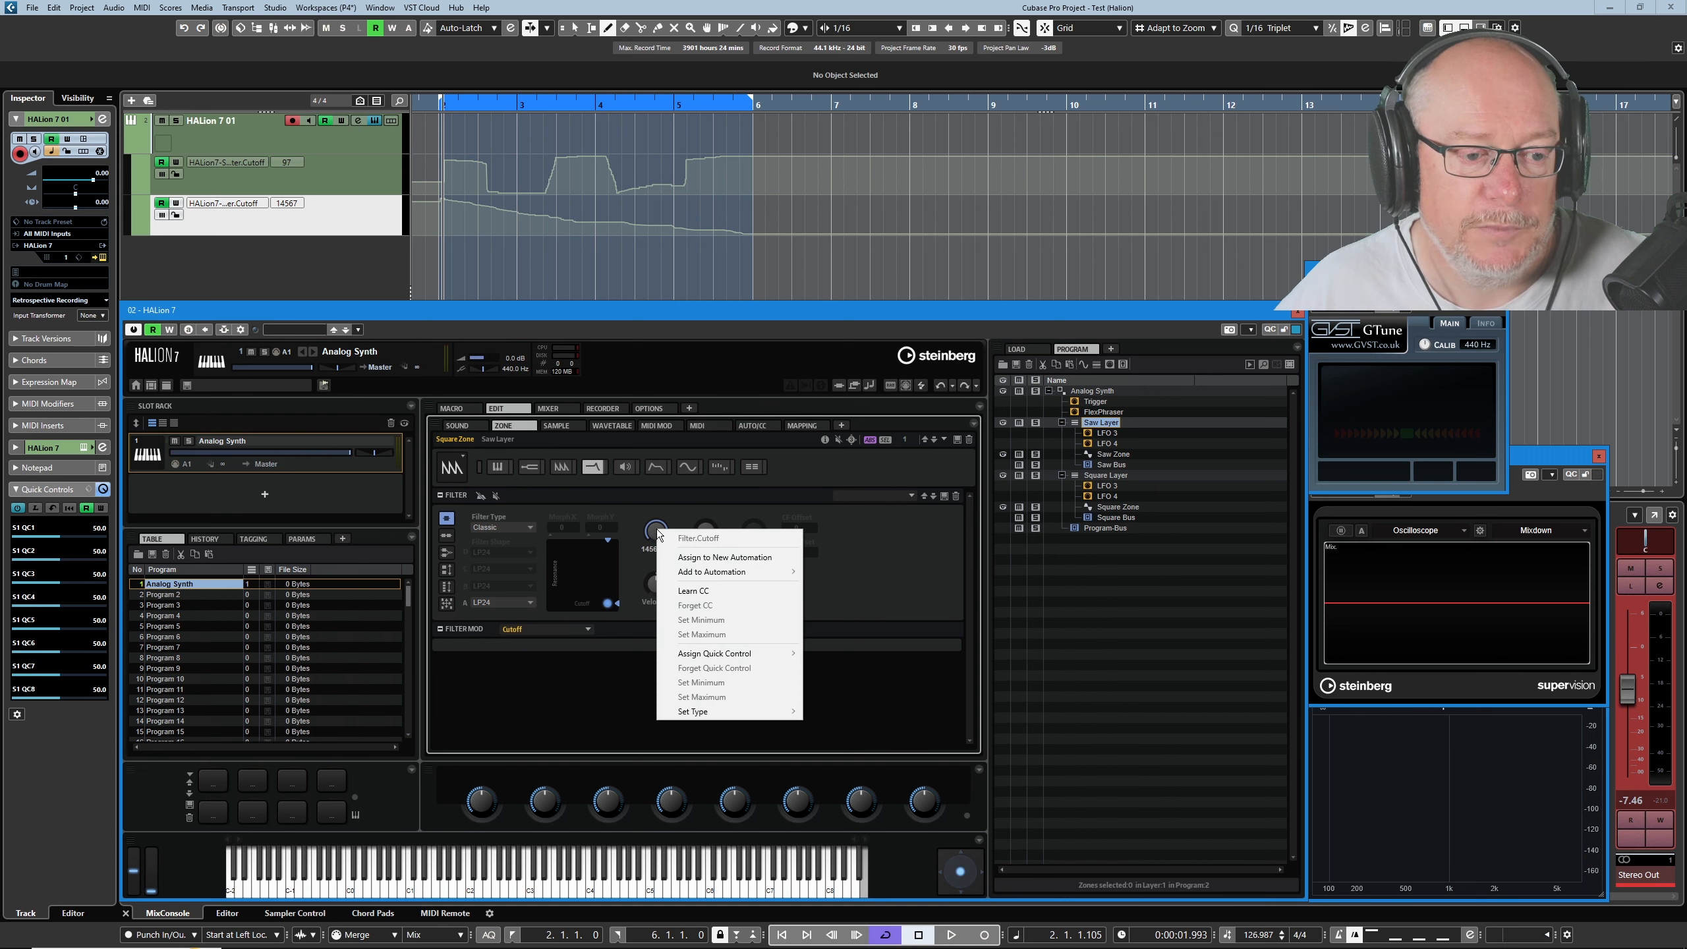
click(736, 557)
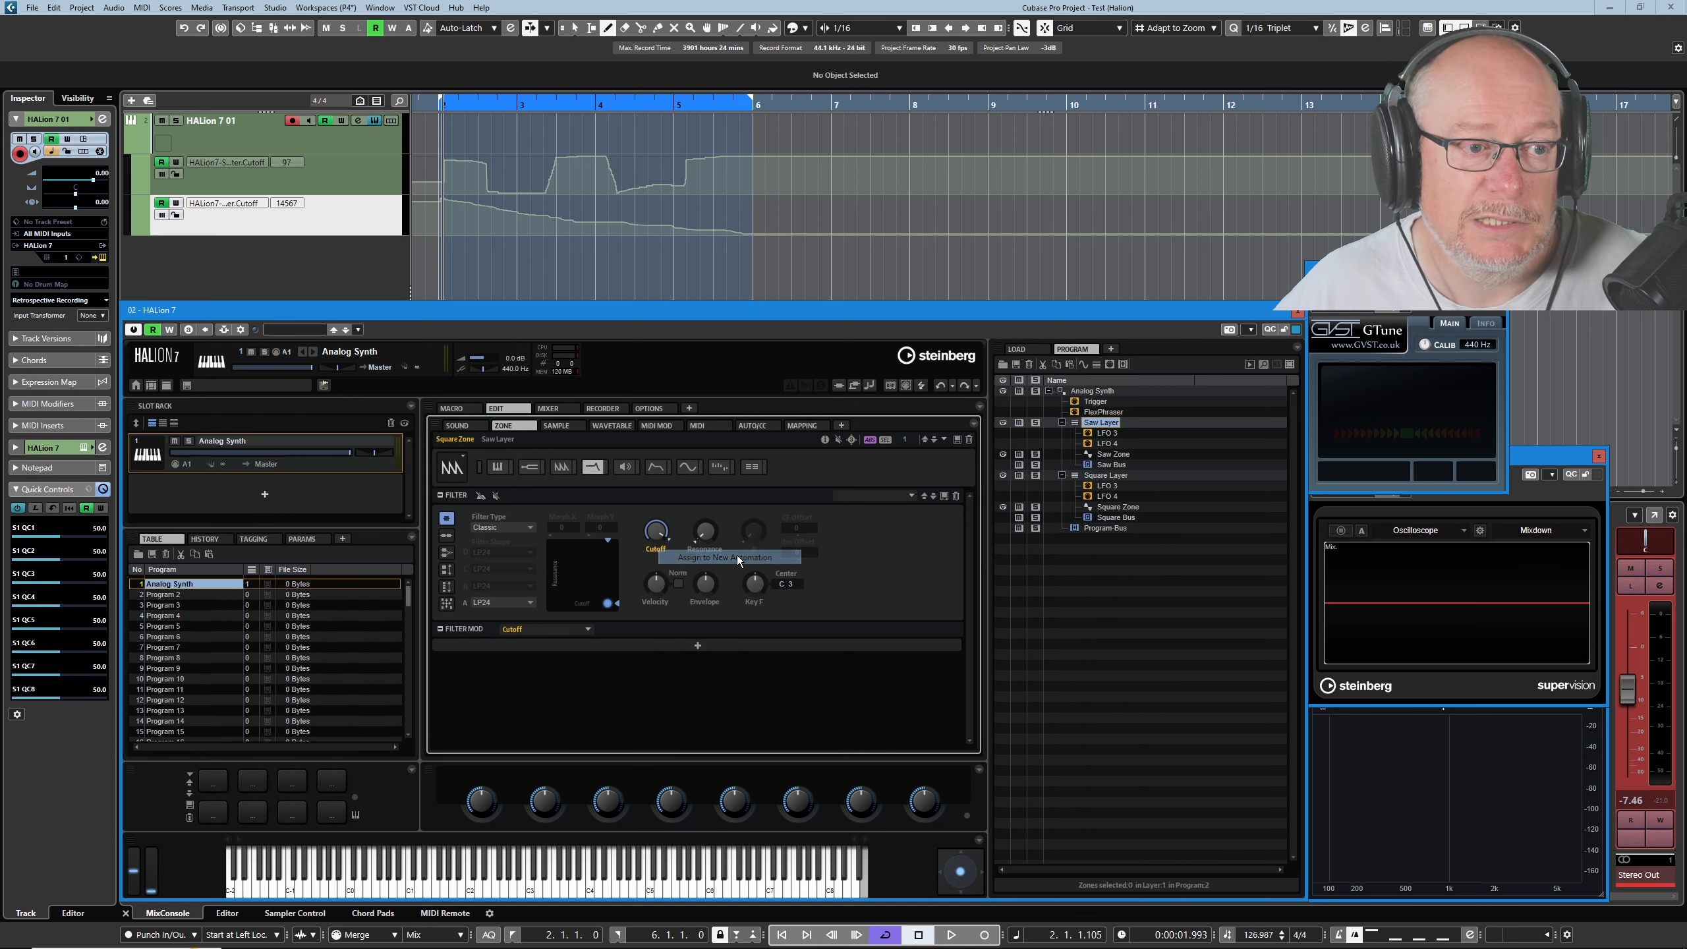
Replace the second cutoff lane on the HALion 7 01 track with a lane for Saw Layer.Filter.Cutoff
click(290, 242)
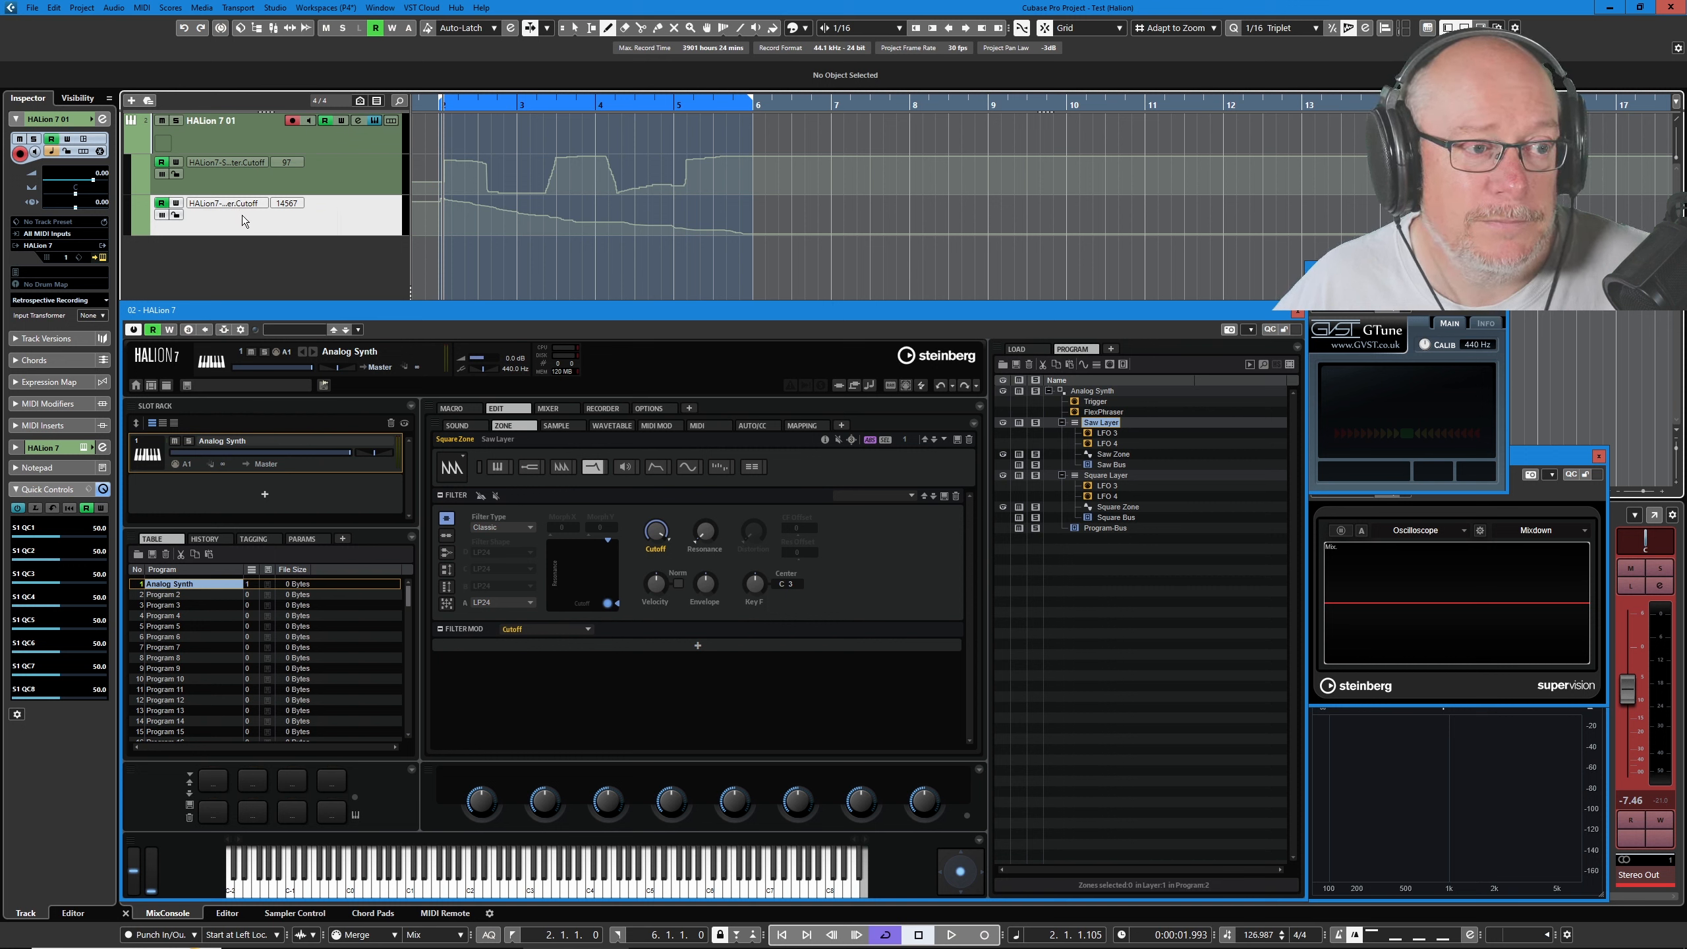
right_click(245, 216)
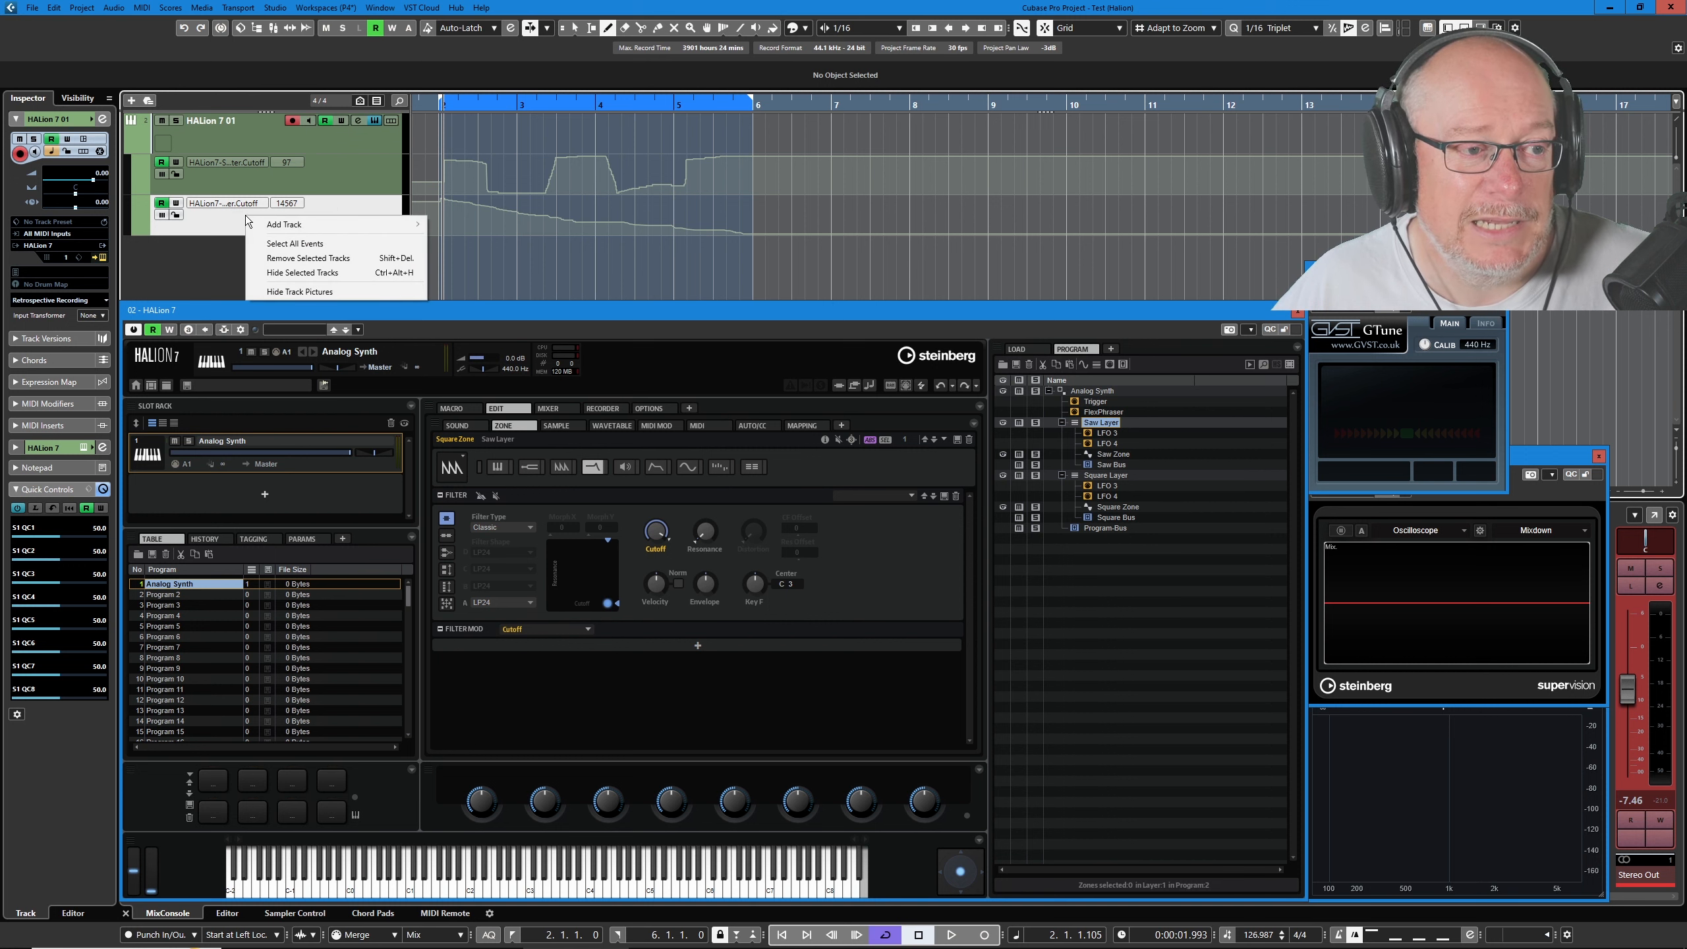
click(310, 260)
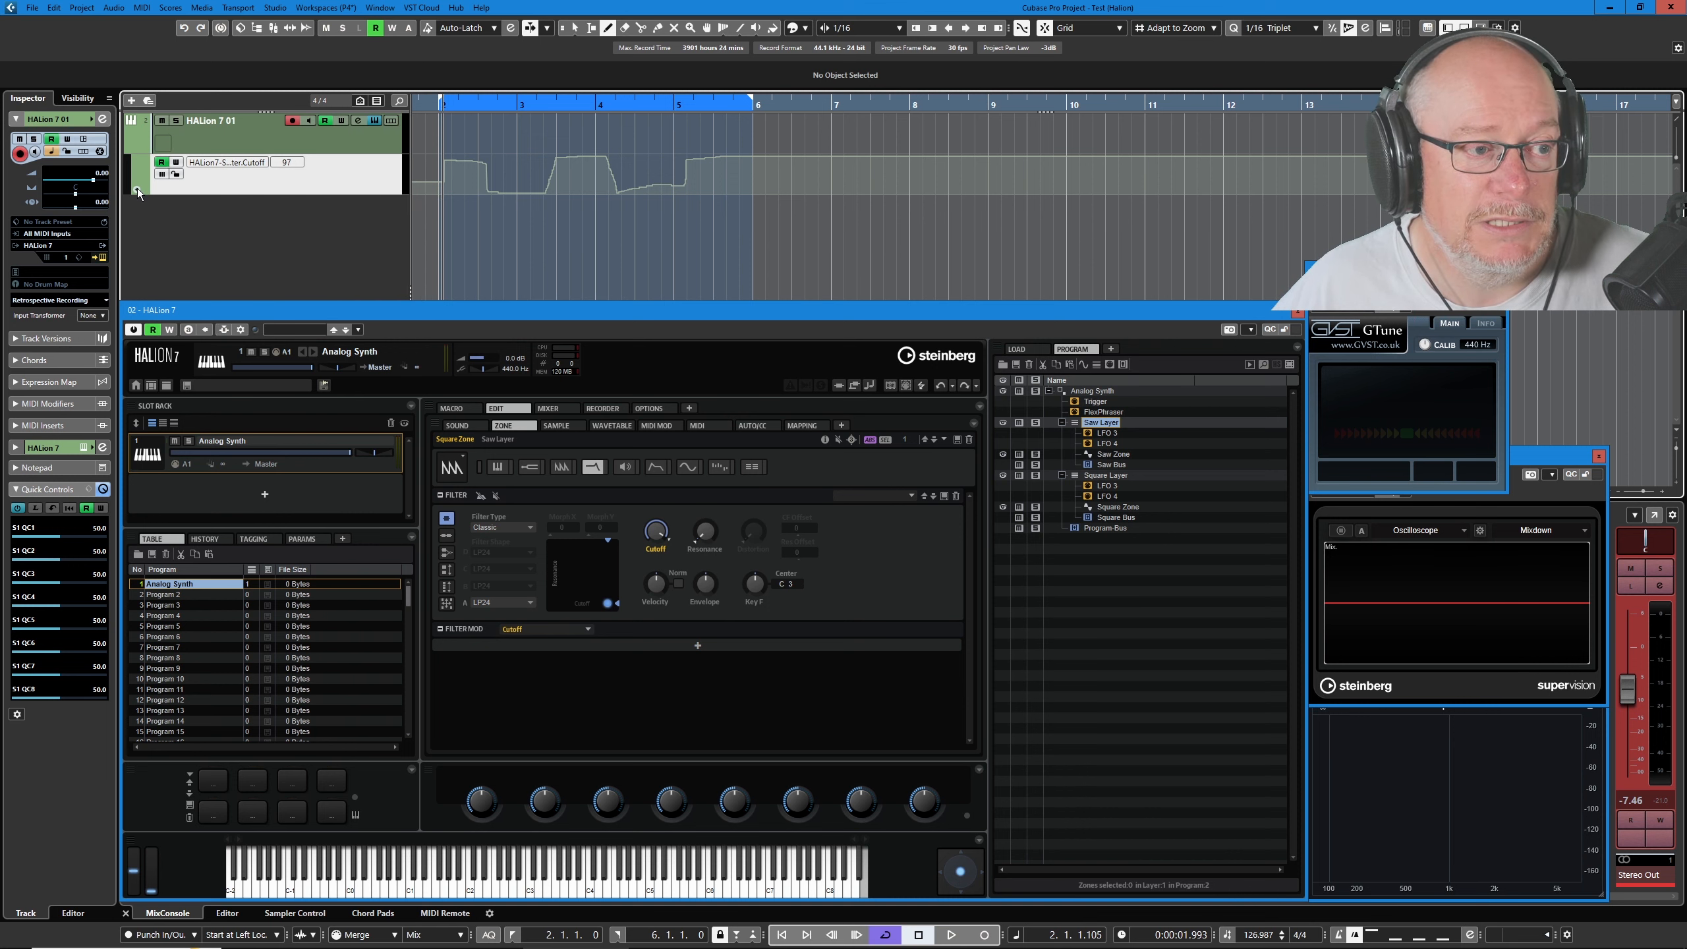
click(137, 188)
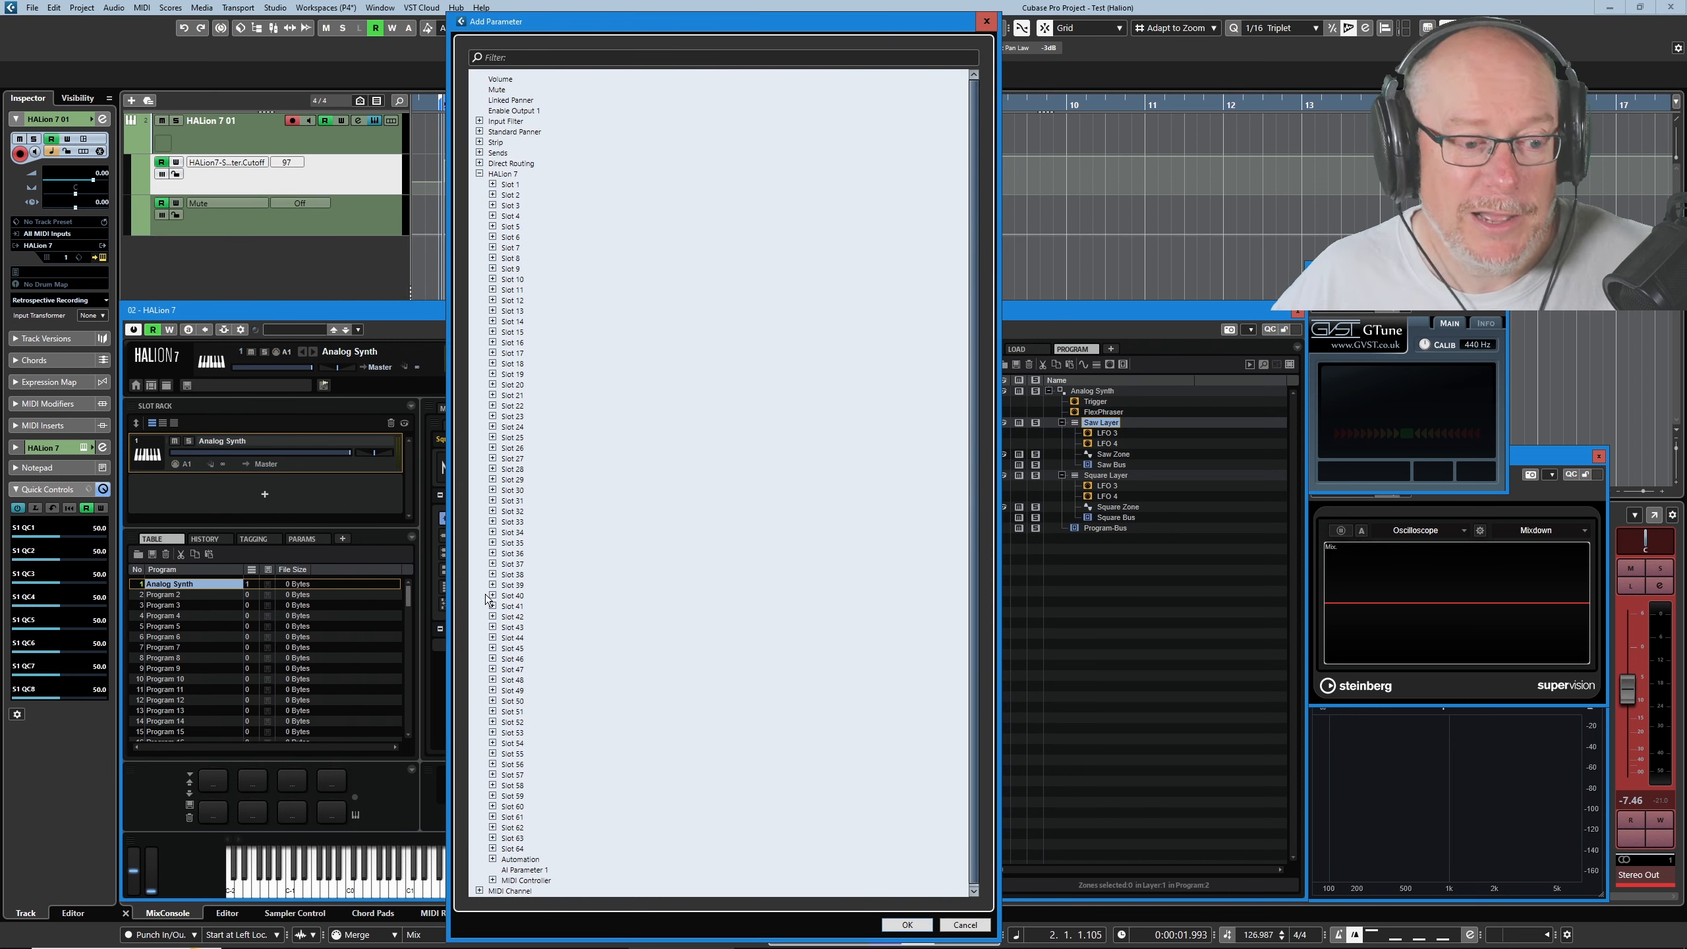
click(493, 859)
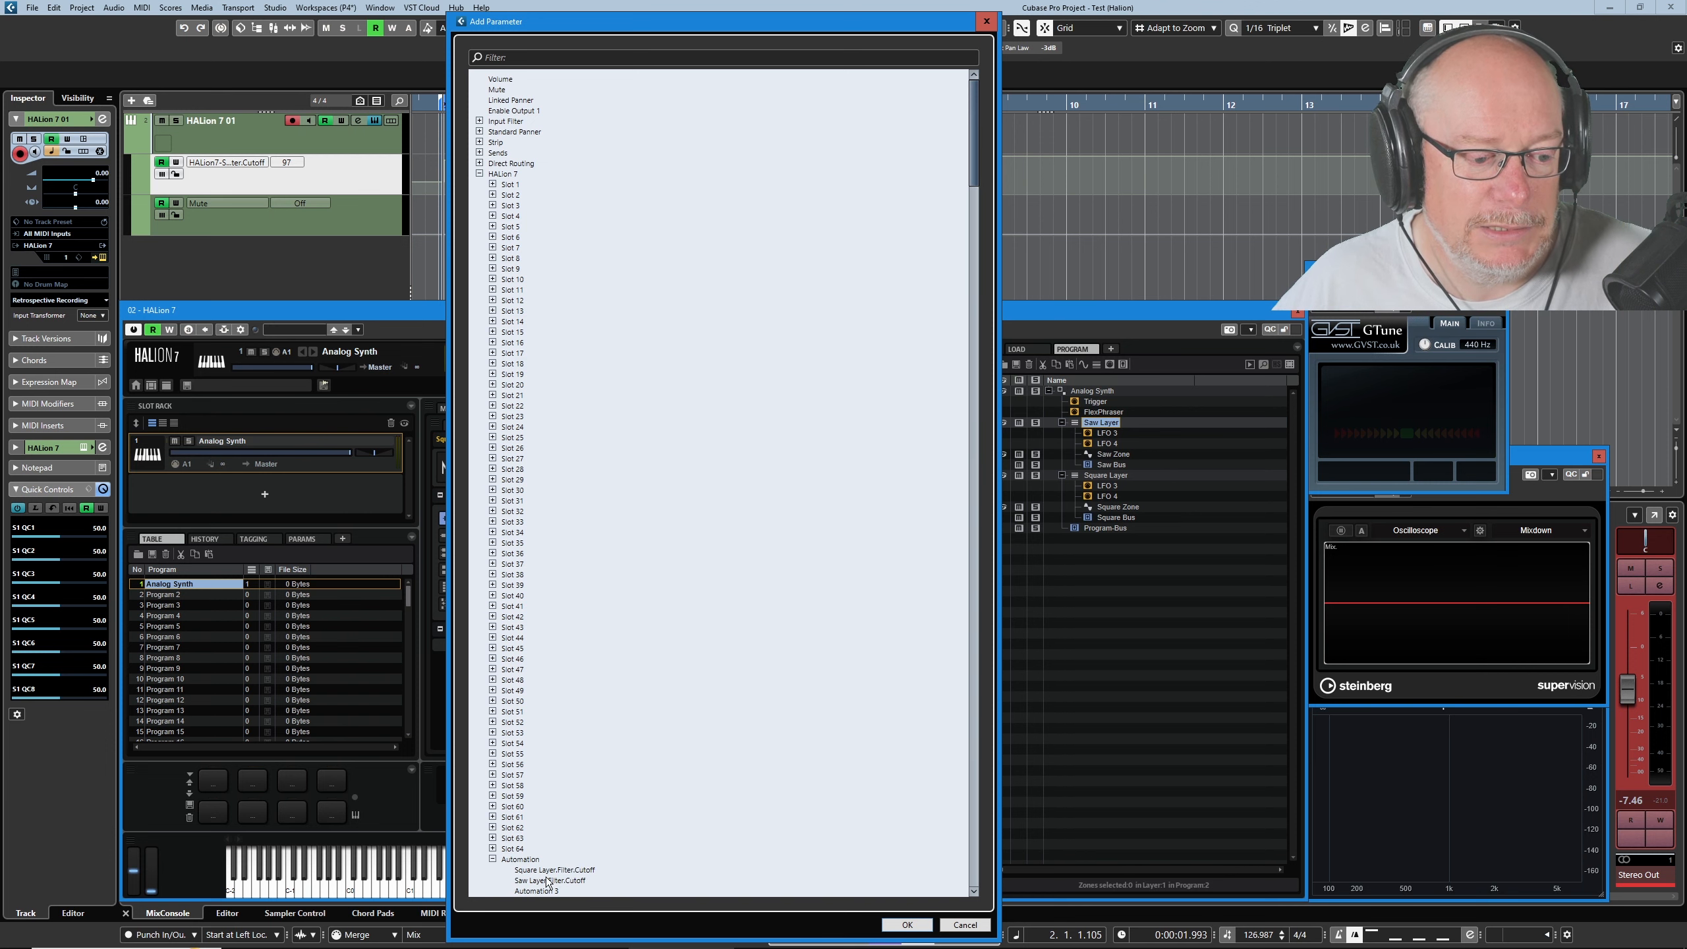
click(908, 925)
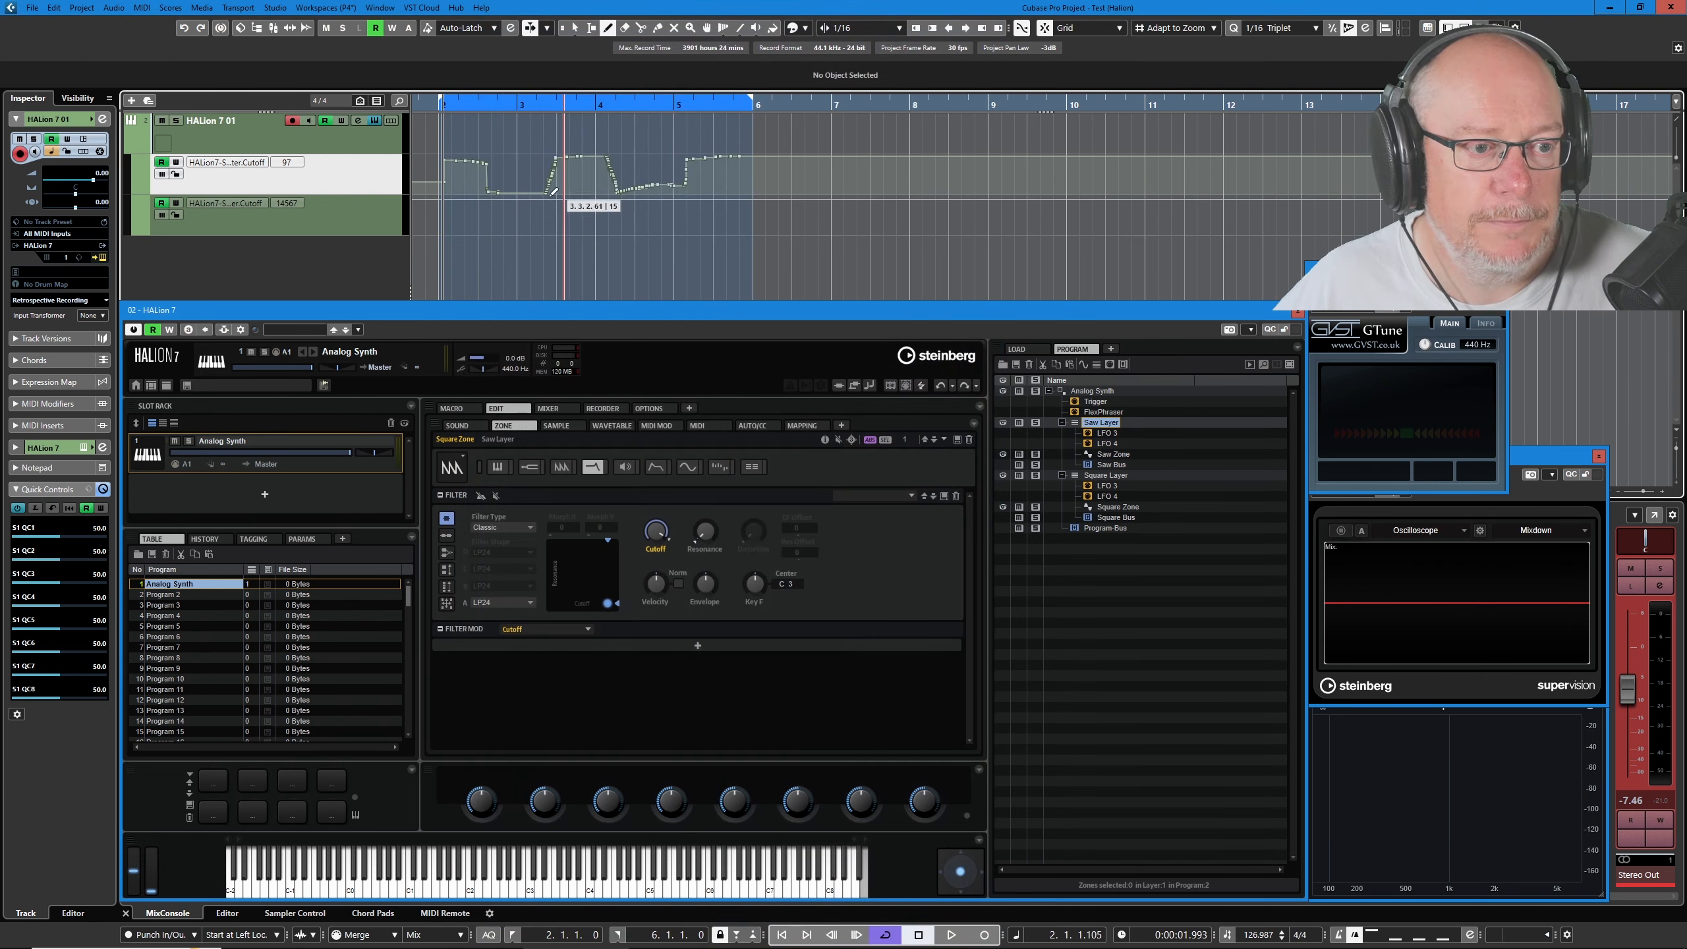
Draw a falling curve from bar 2 to about mid-bar 4 in the Saw Layer cutoff lane and play it back, checking both layers
drag(447, 197, 793, 234)
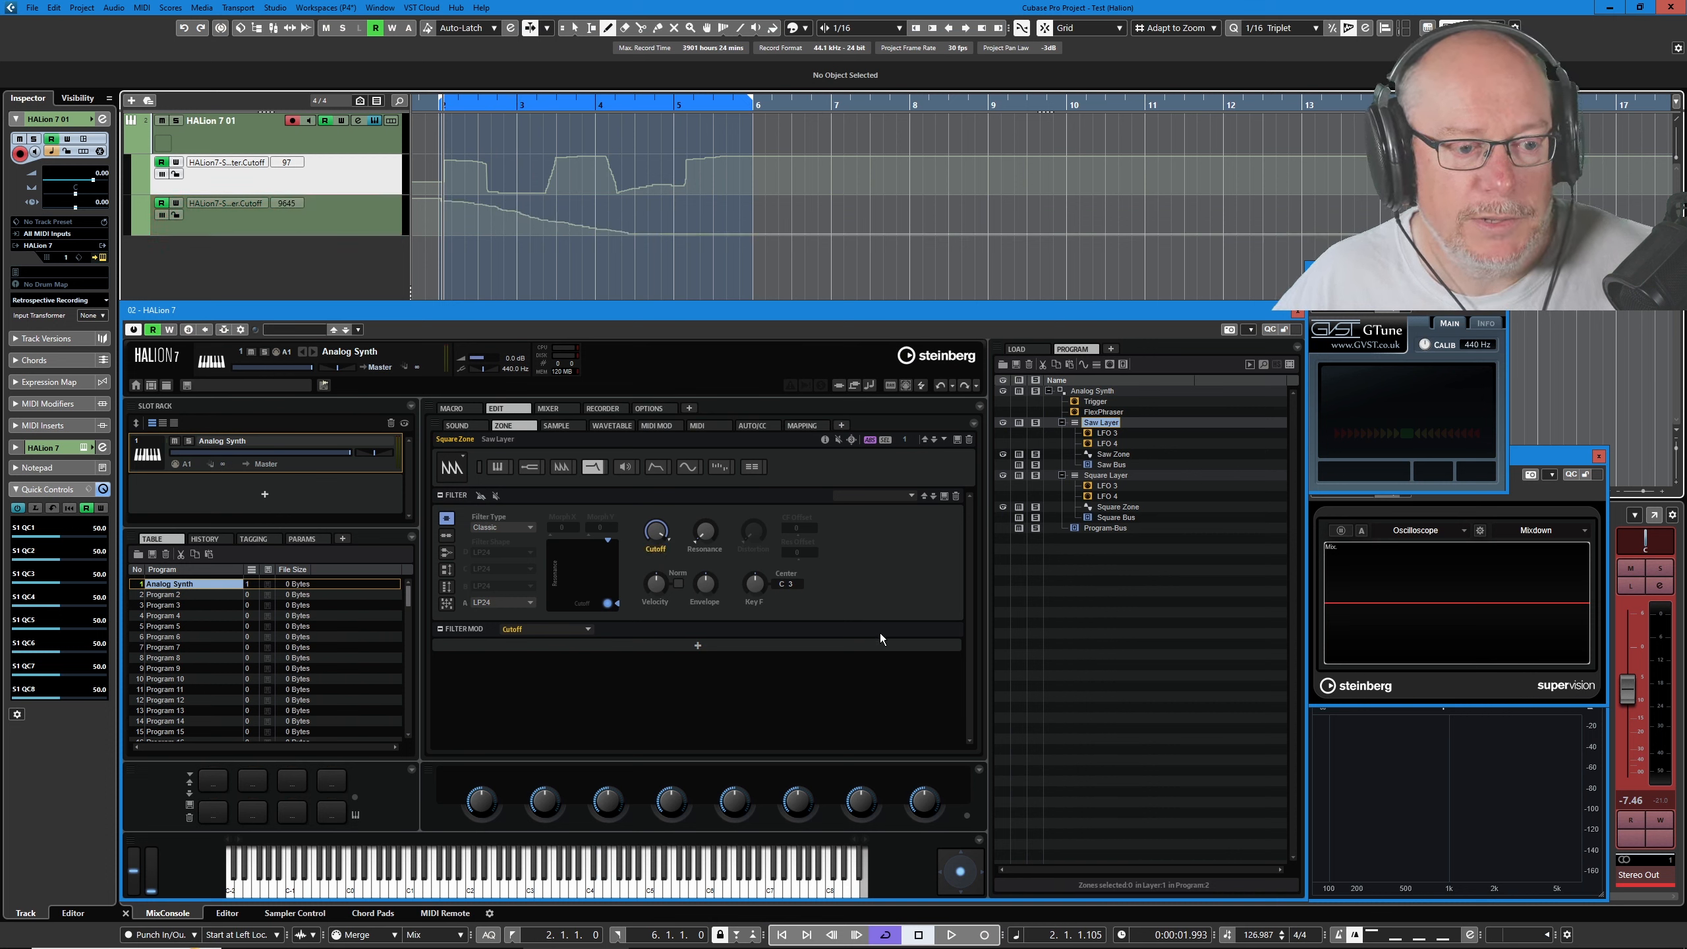
key(space)
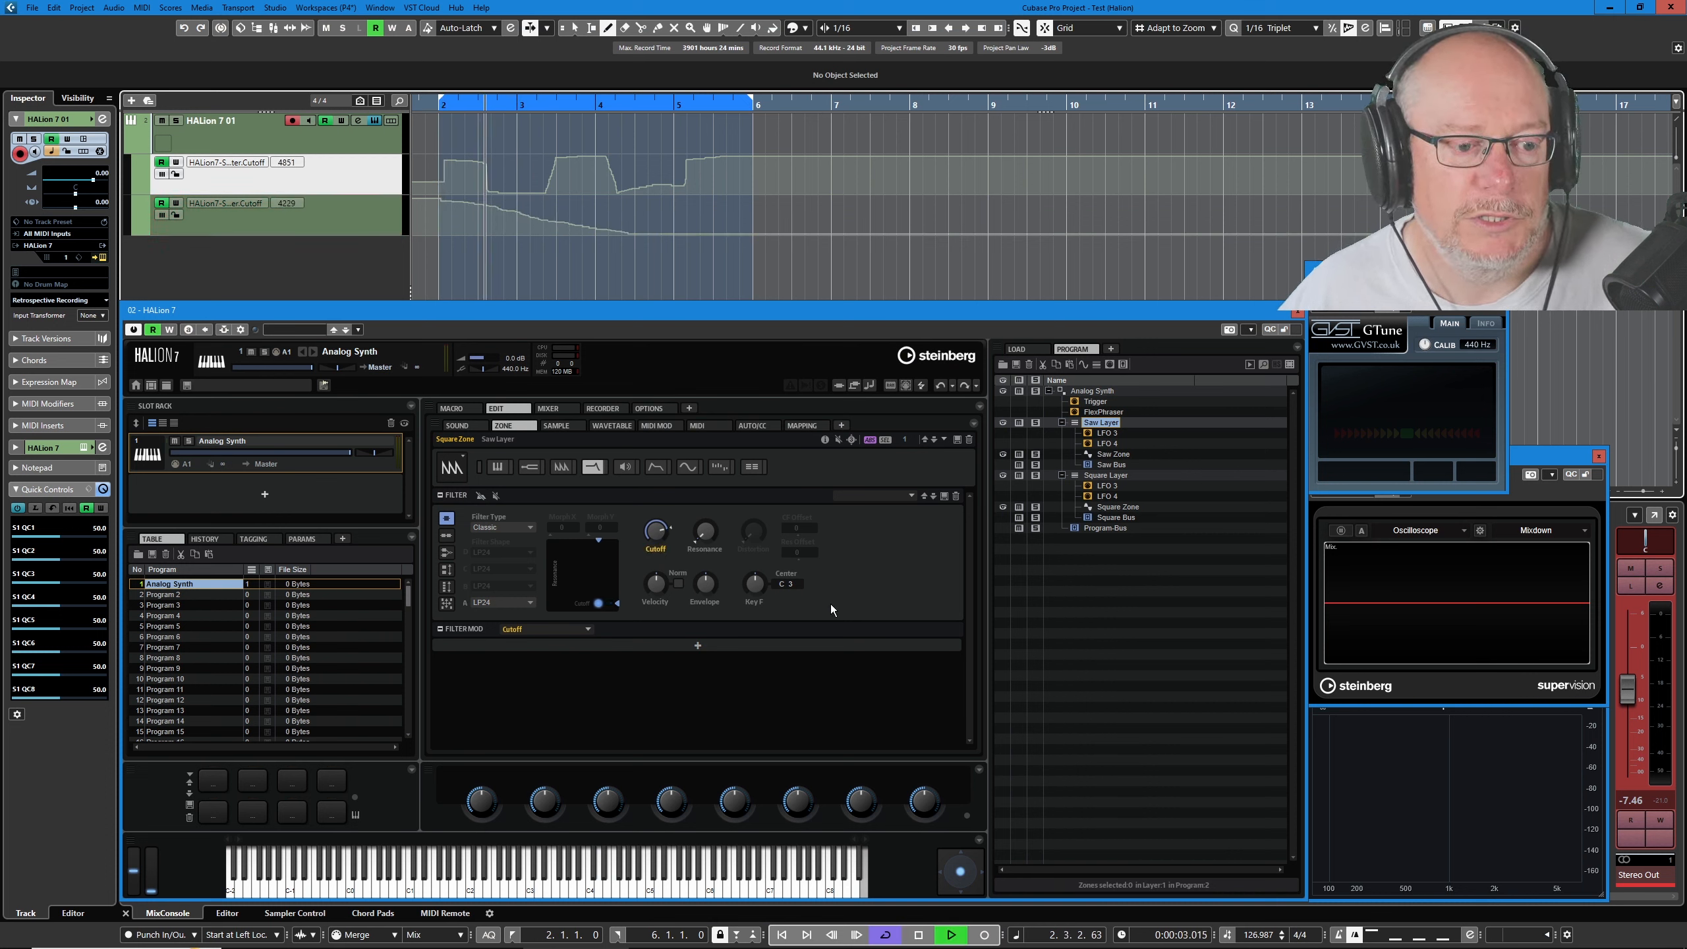
click(1107, 475)
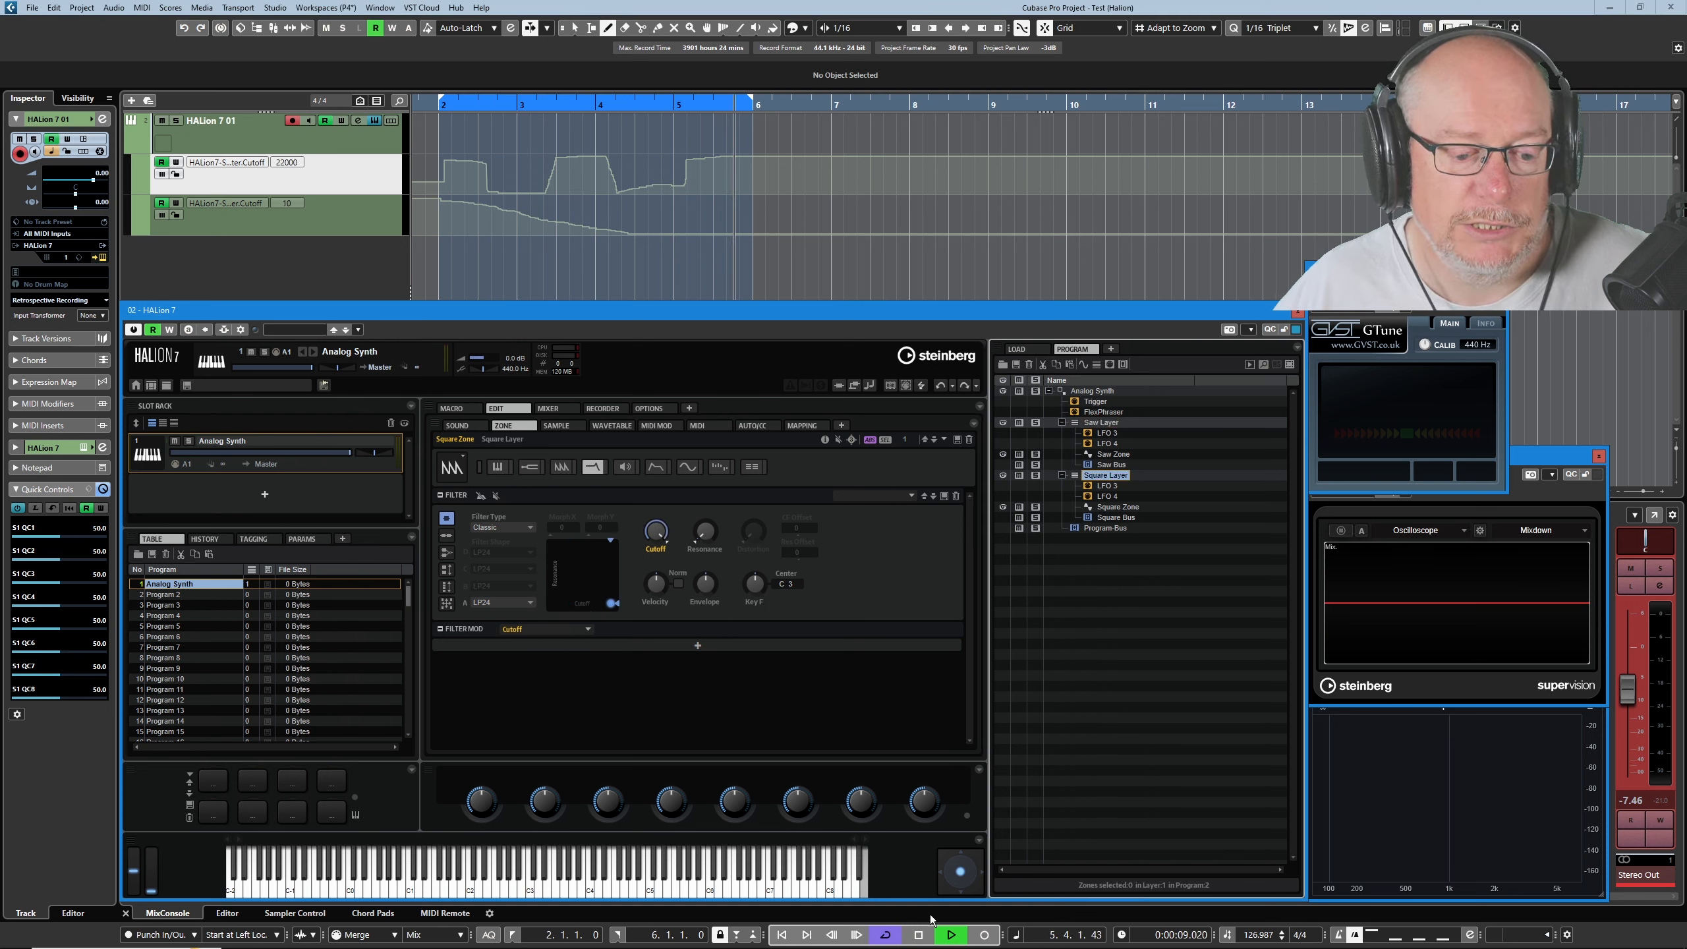
click(925, 938)
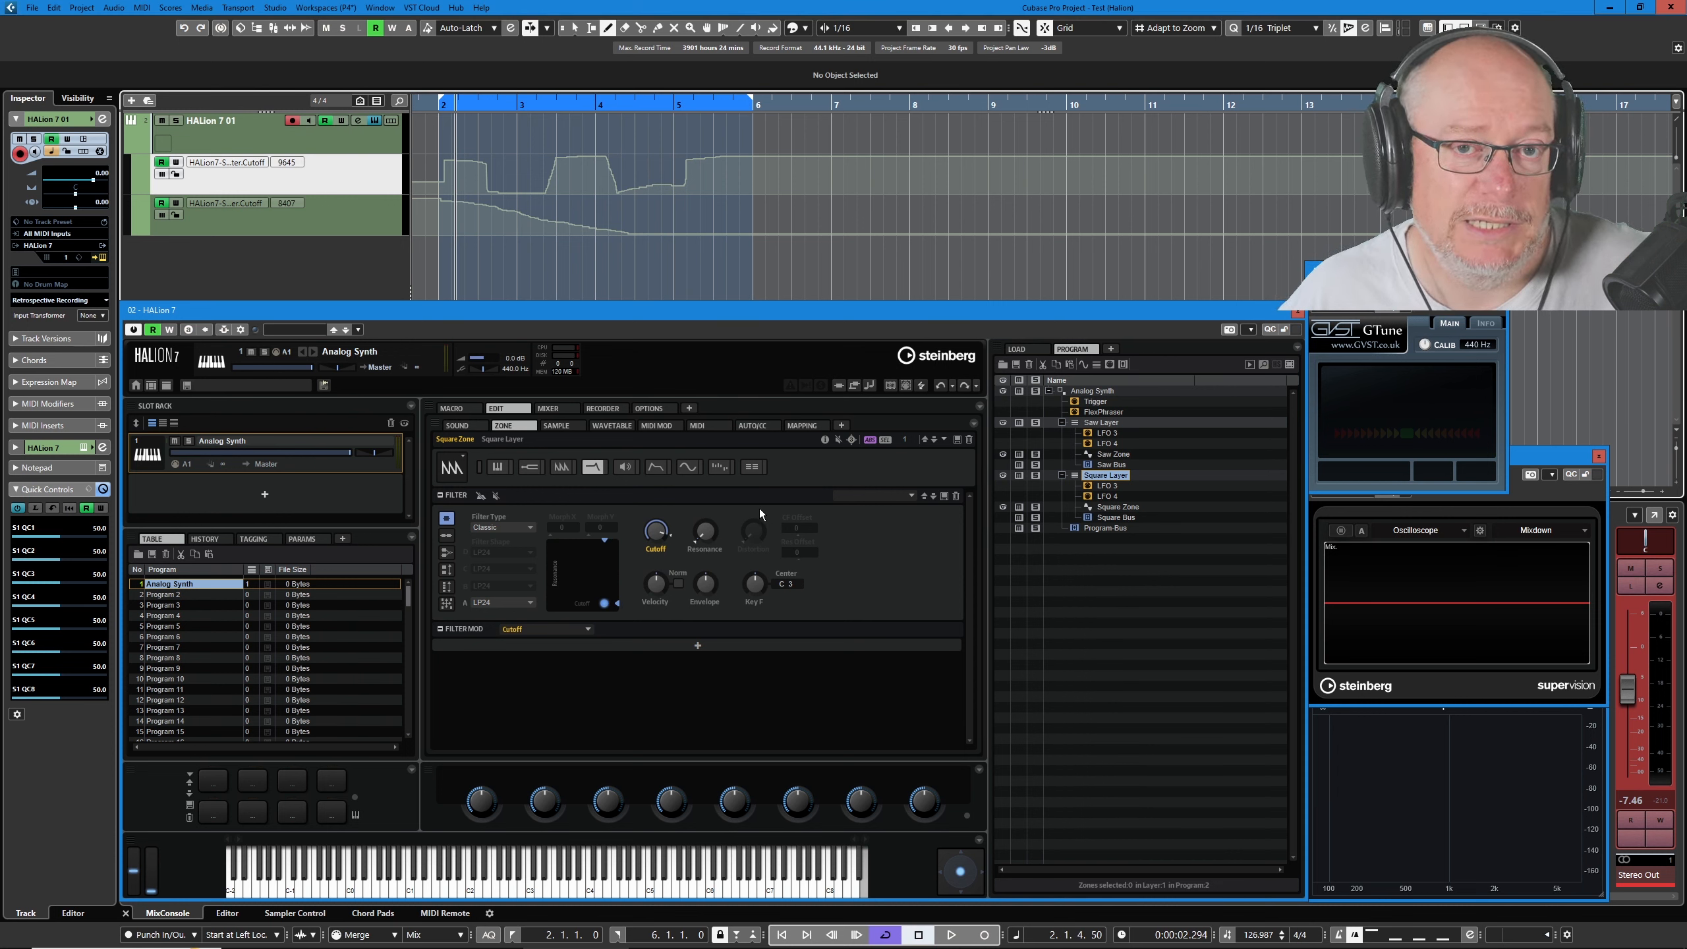
Add the Square Layer's filter resonance to the existing Square Layer.Filter.Cutoff automation parameter and play back the combined movement
click(752, 424)
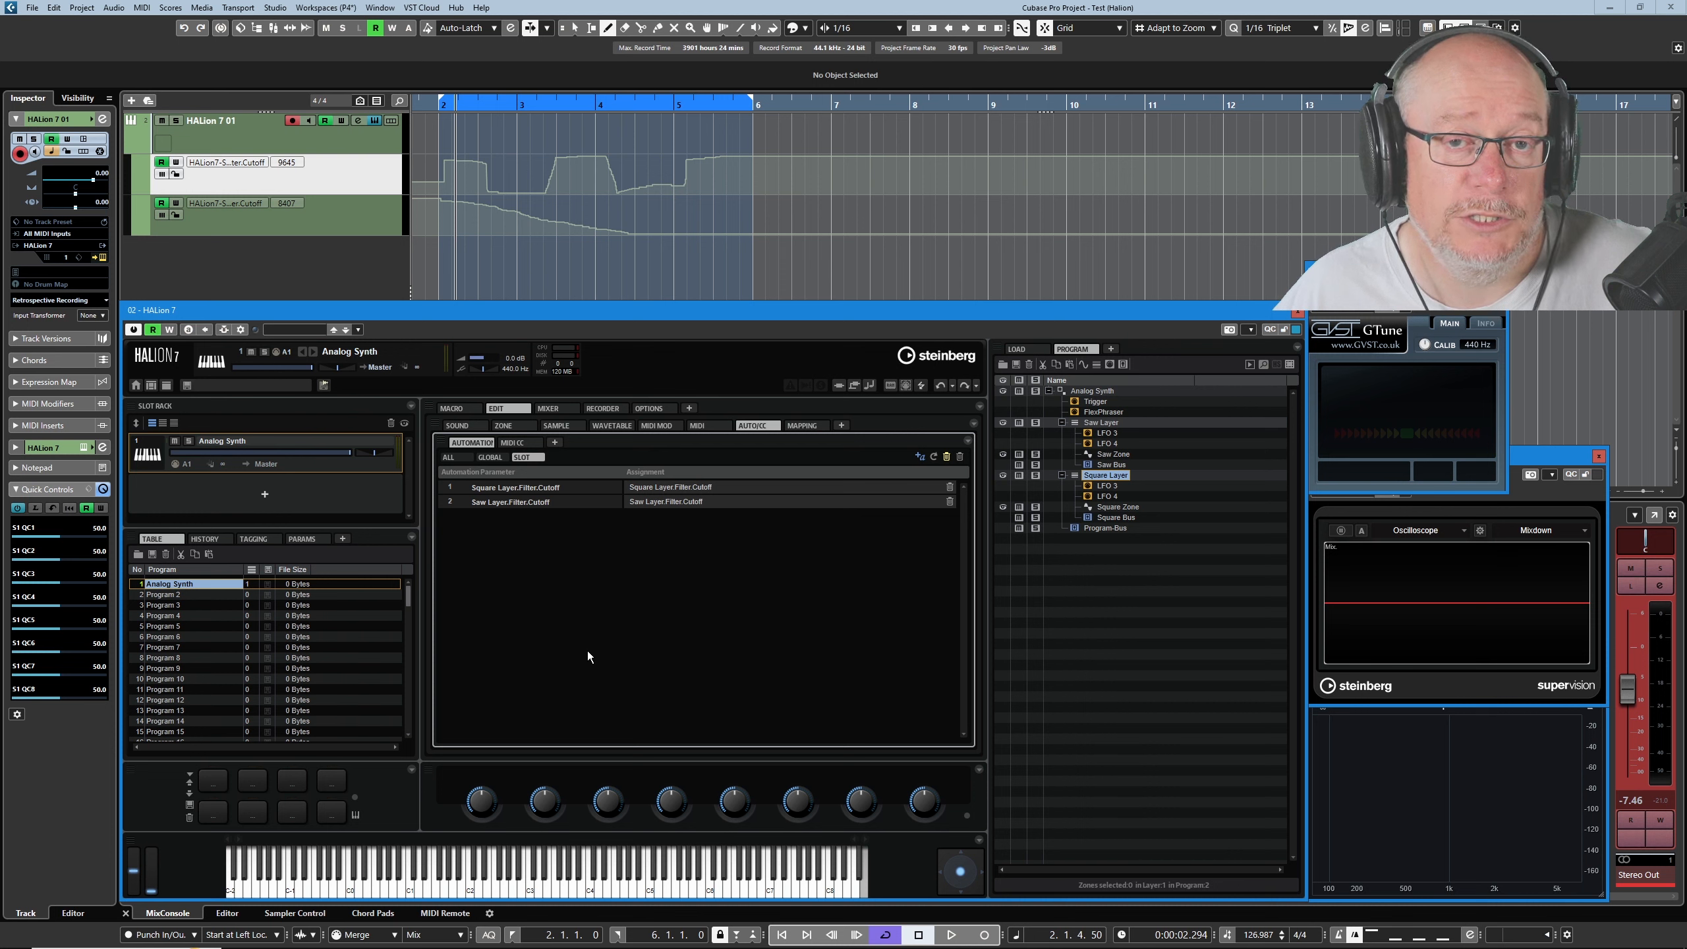
click(507, 424)
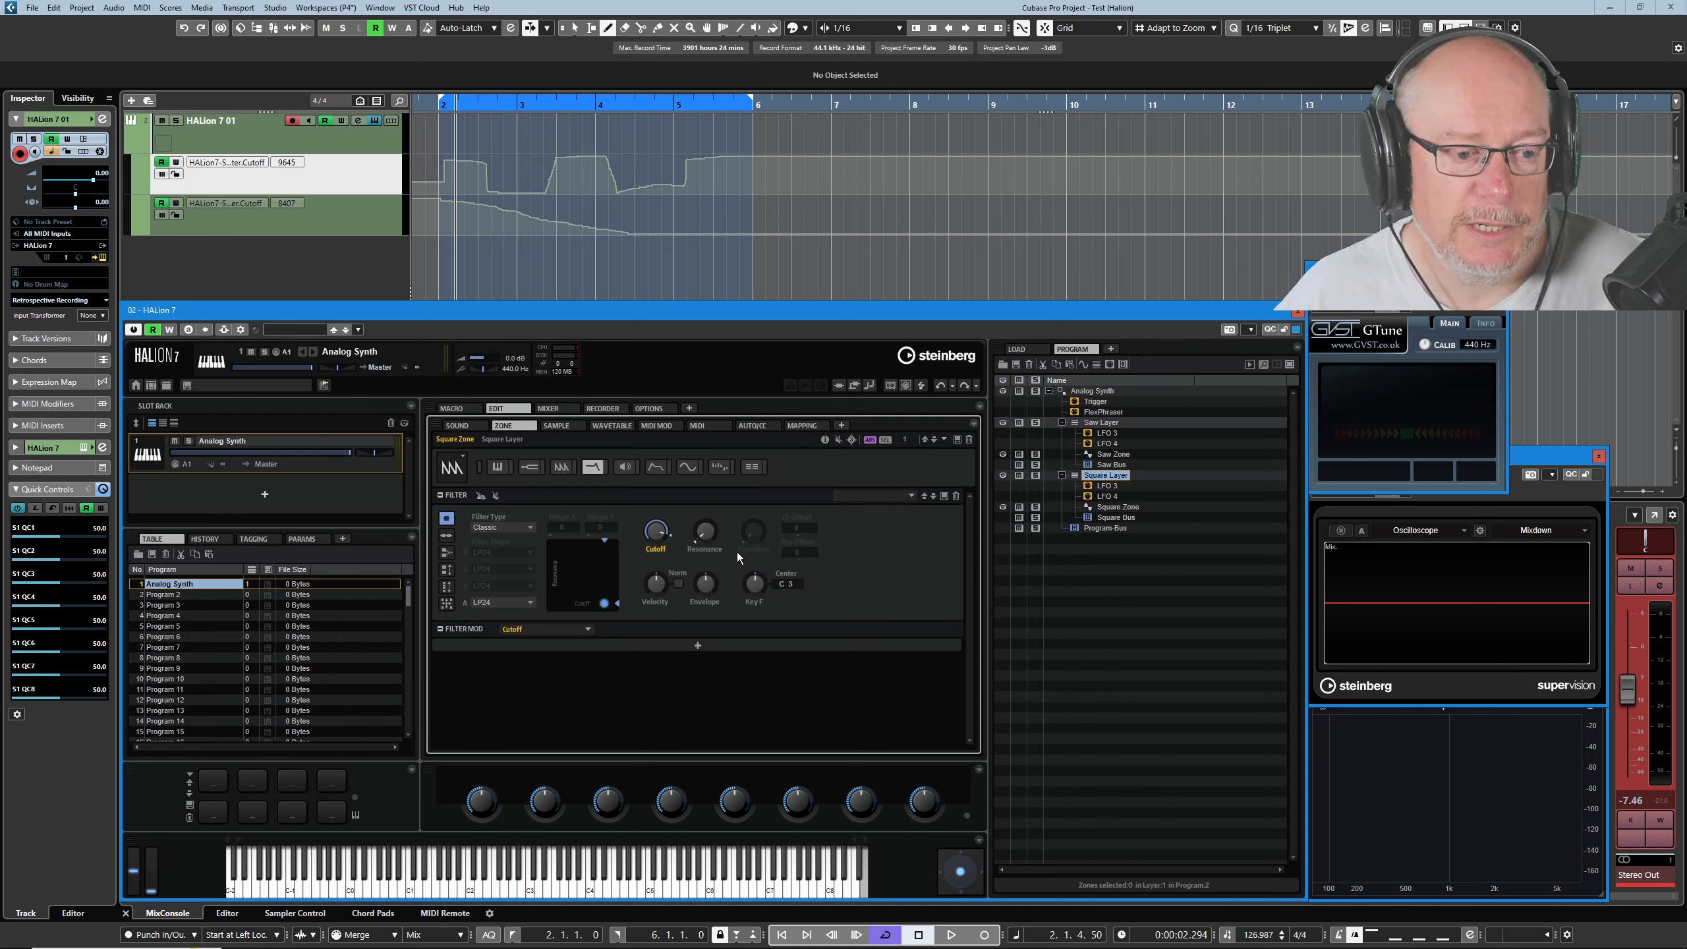
right_click(706, 533)
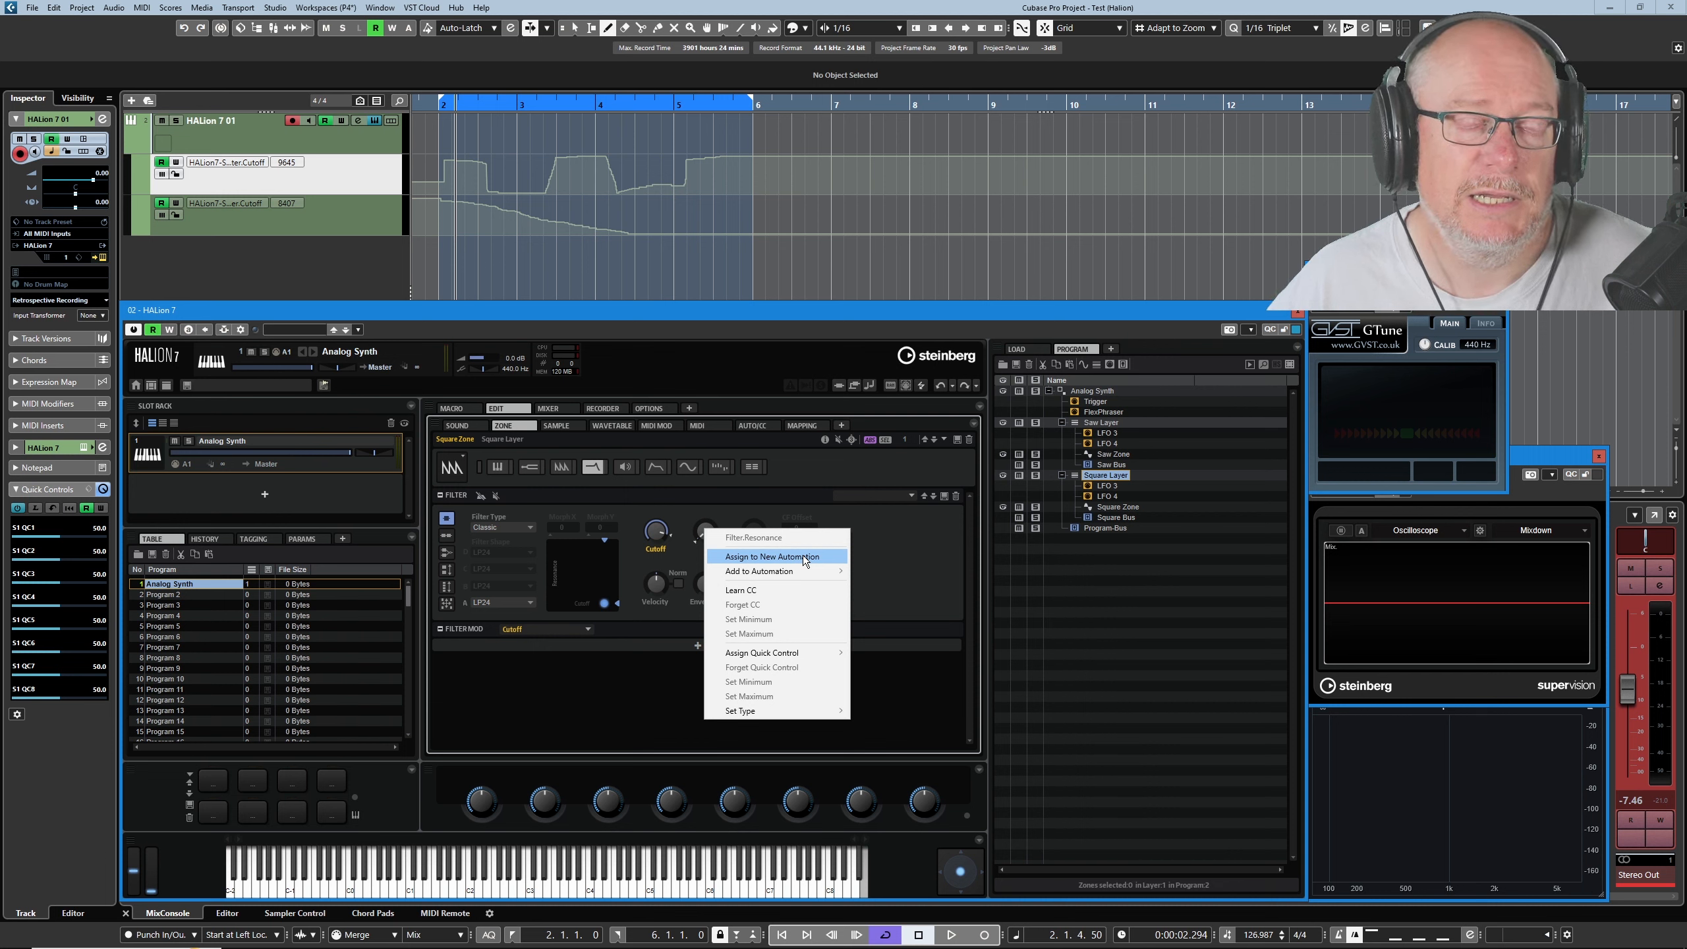
mouse_move(796, 570)
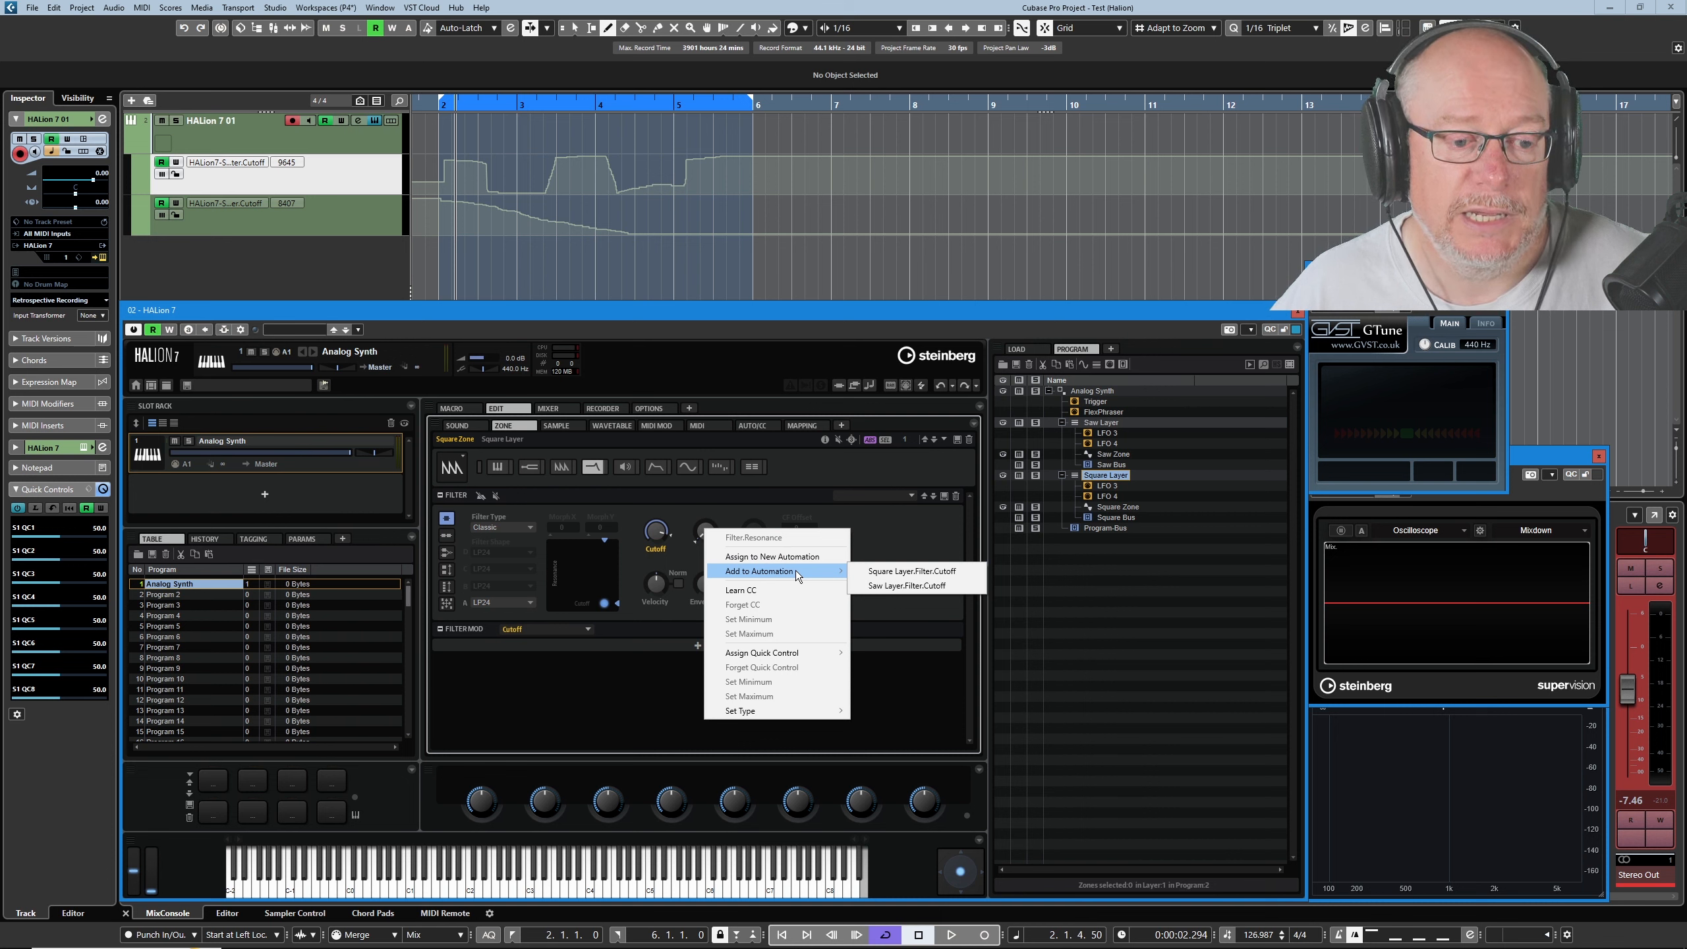
click(928, 569)
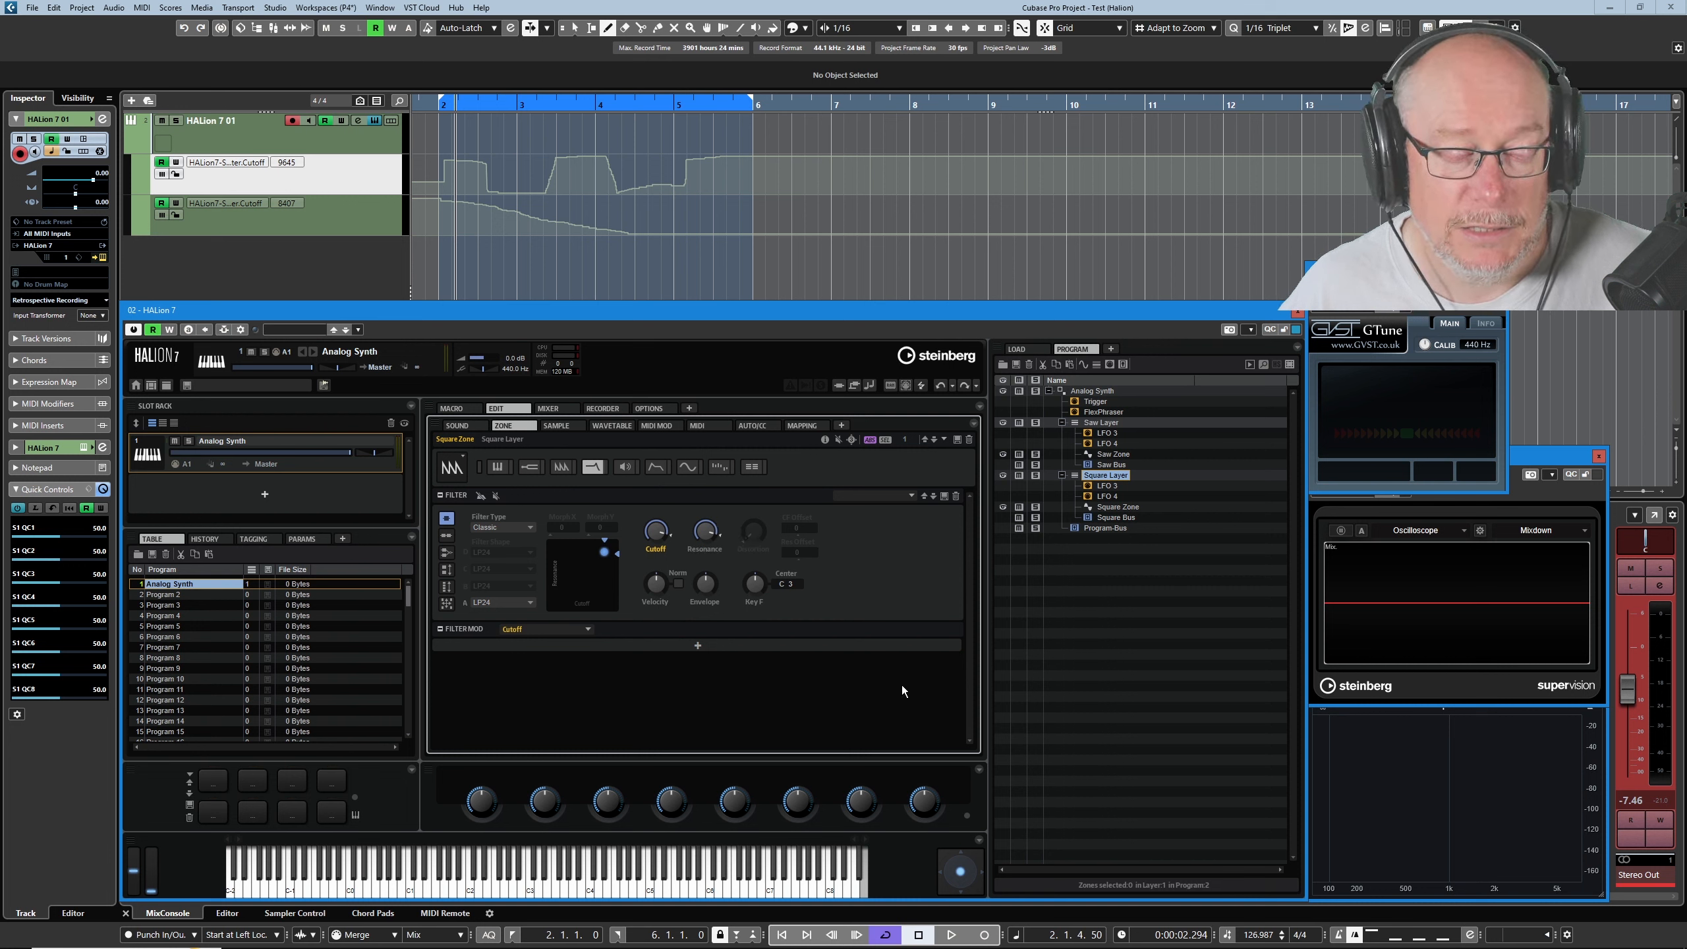
key(space)
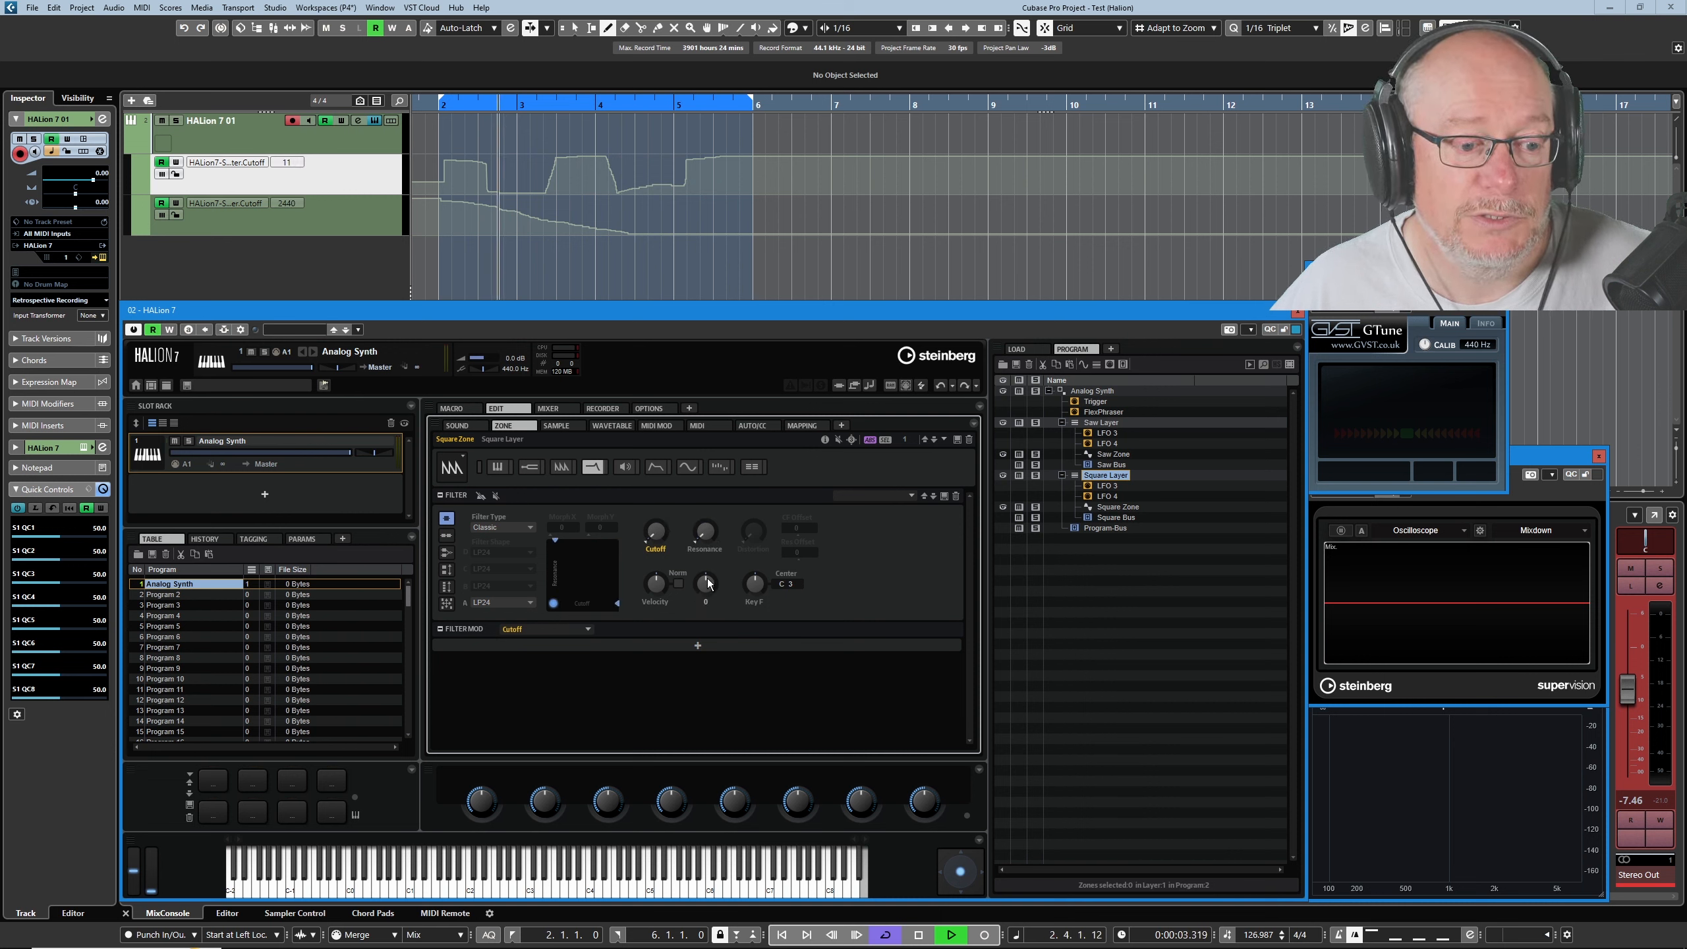
key(space)
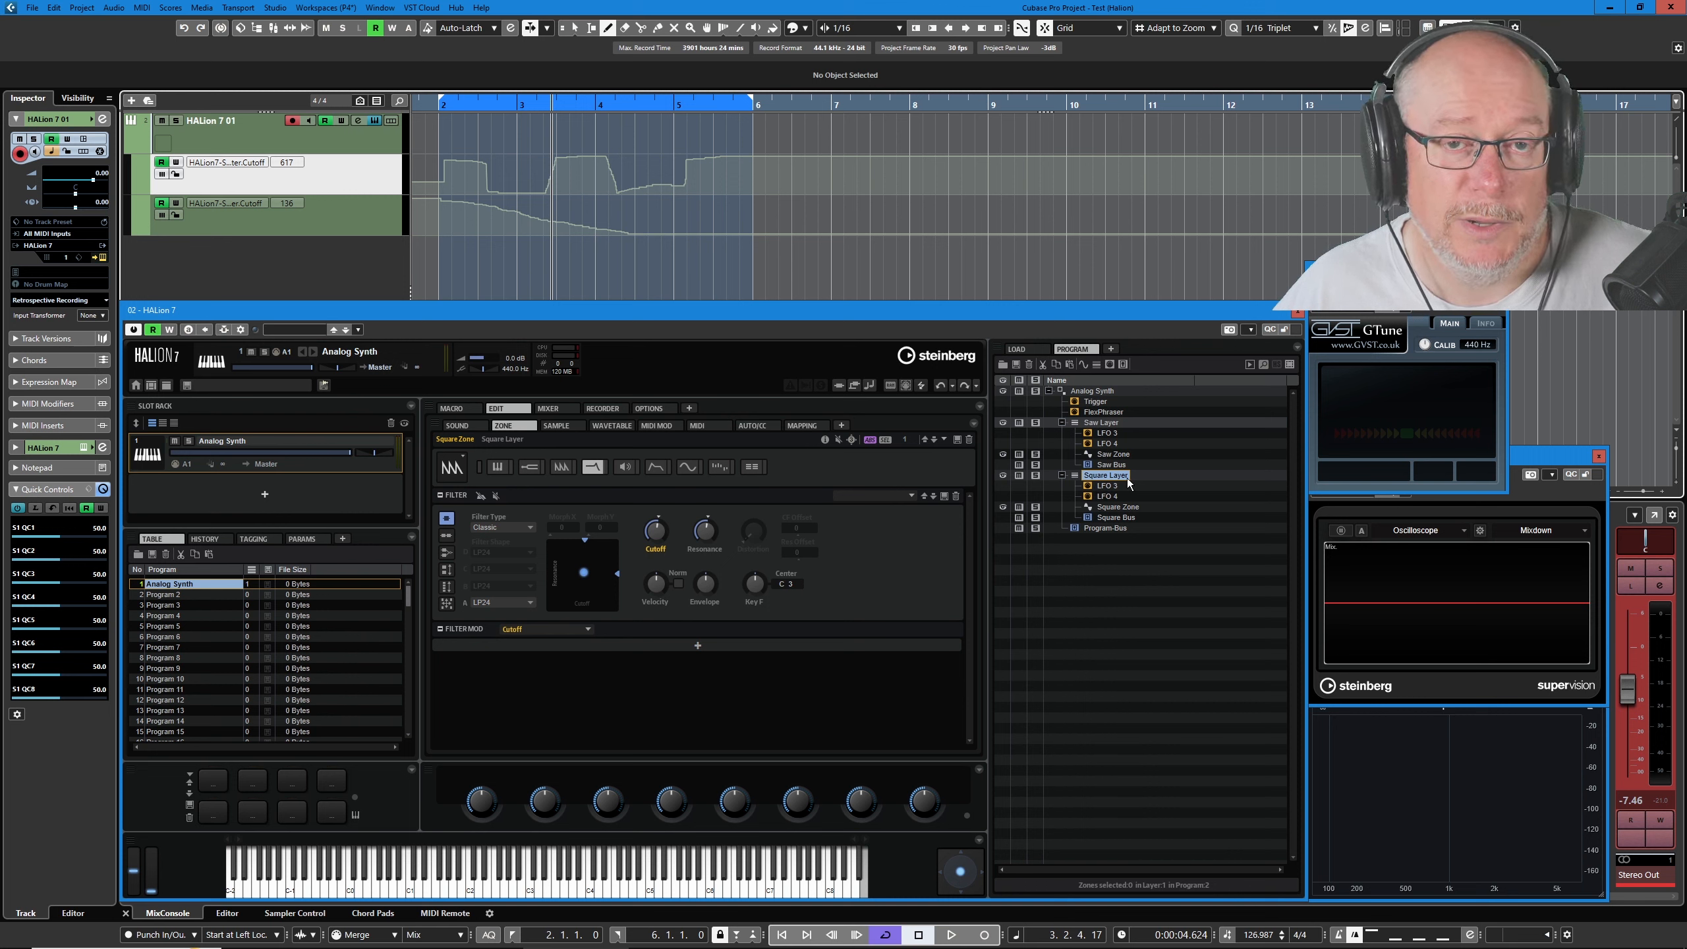
Rename the Square Layer.Filter.Cutoff automation parameter as Square Layer.Filter in the instrument's automation list
click(749, 424)
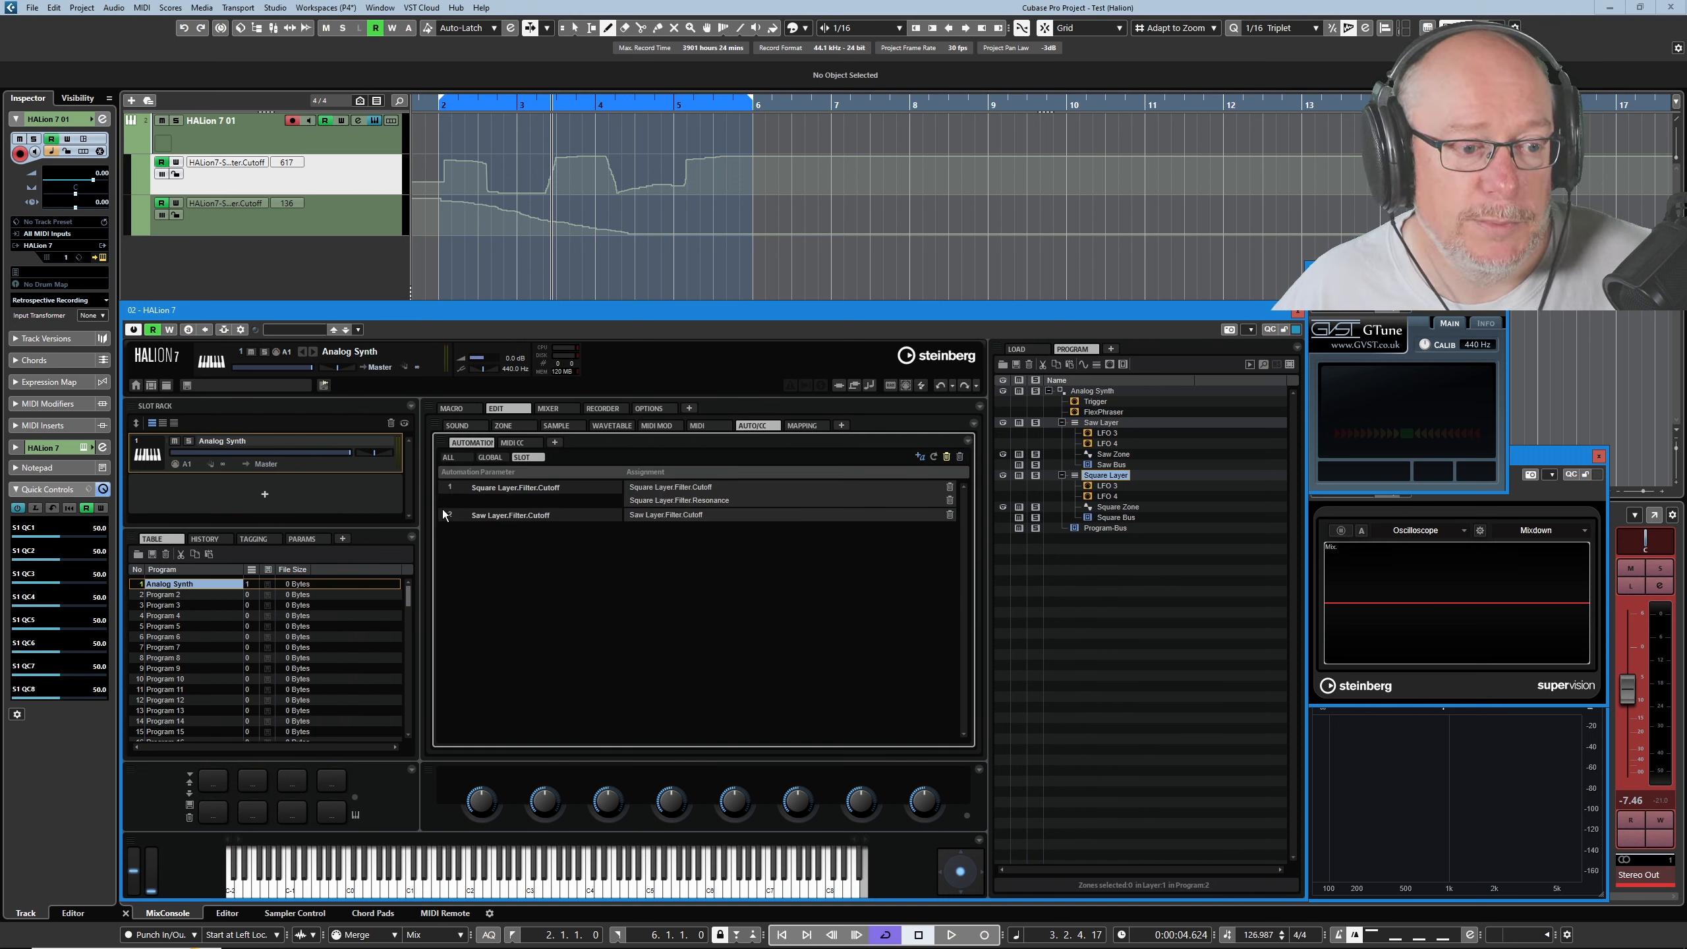
double_click(539, 487)
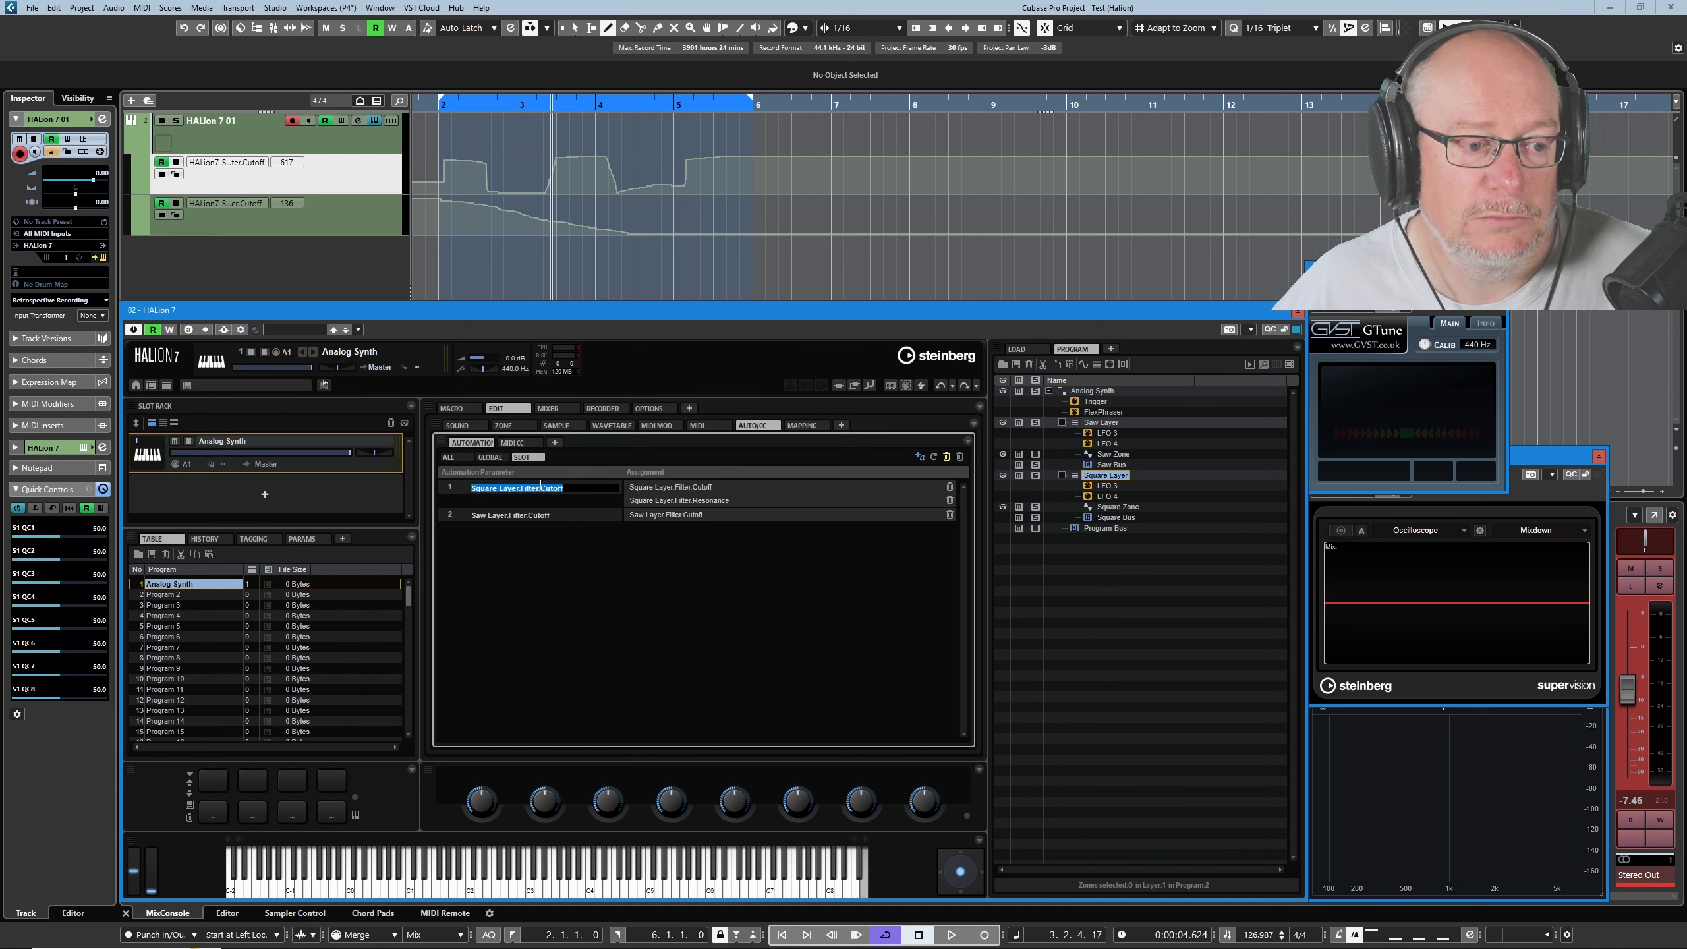
key(End)
key(BackSpace)
key(BackSpace)
key(BackSpace)
key(BackSpace)
key(BackSpace)
key(BackSpace)
key(BackSpace)
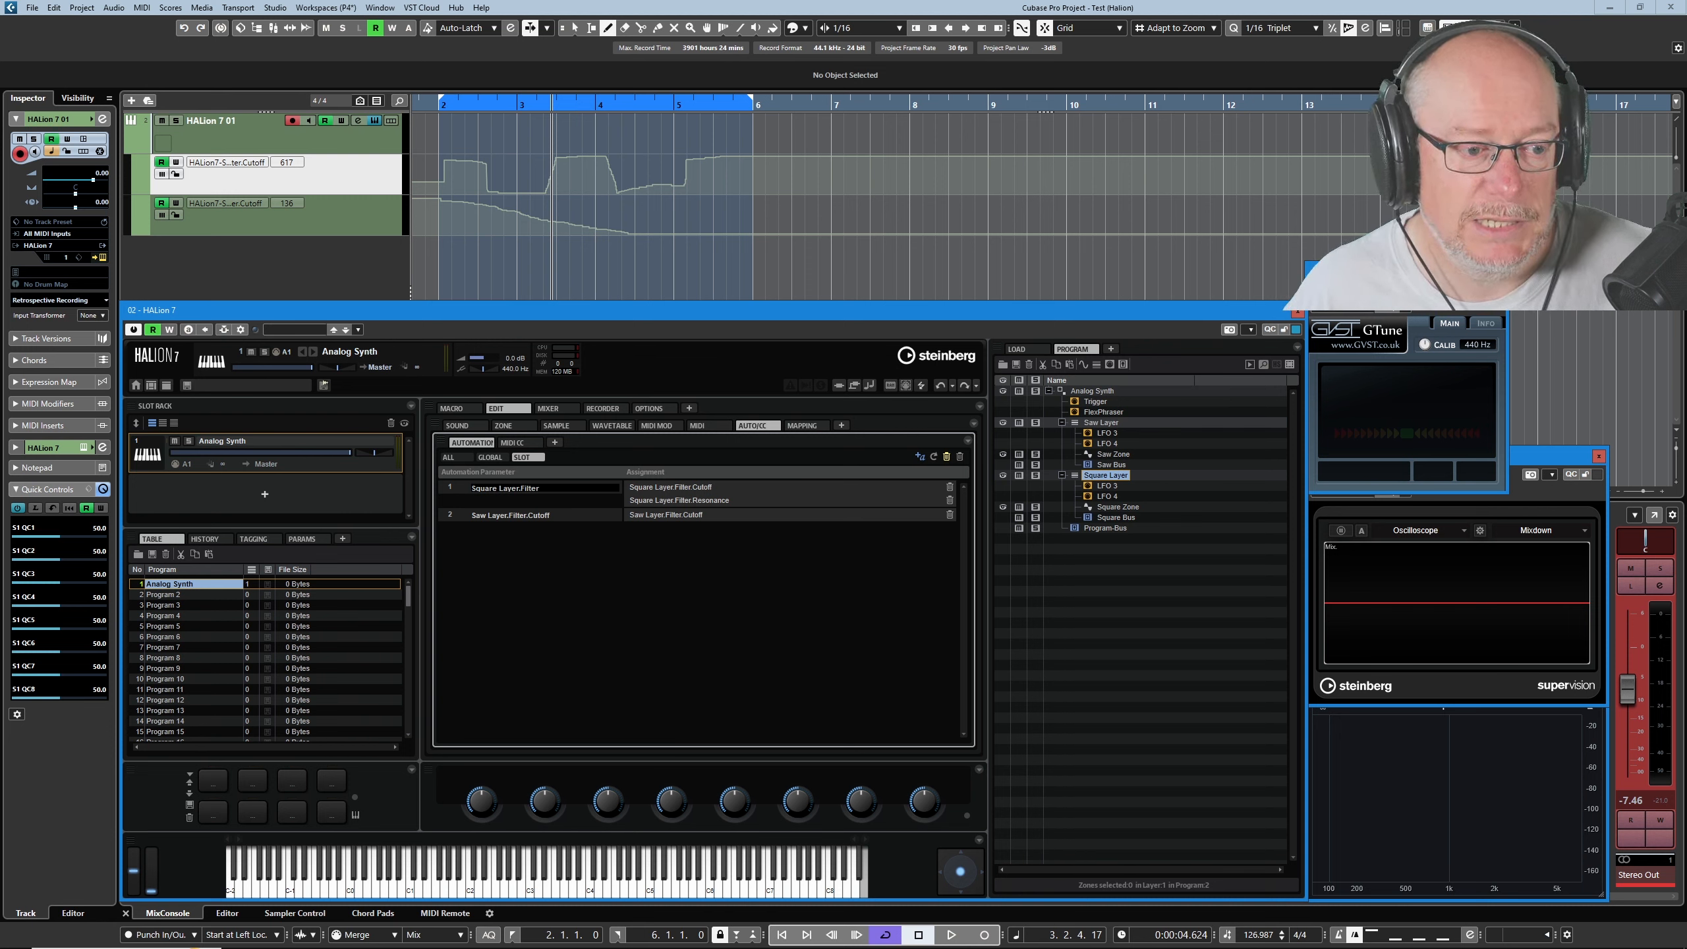
key(Return)
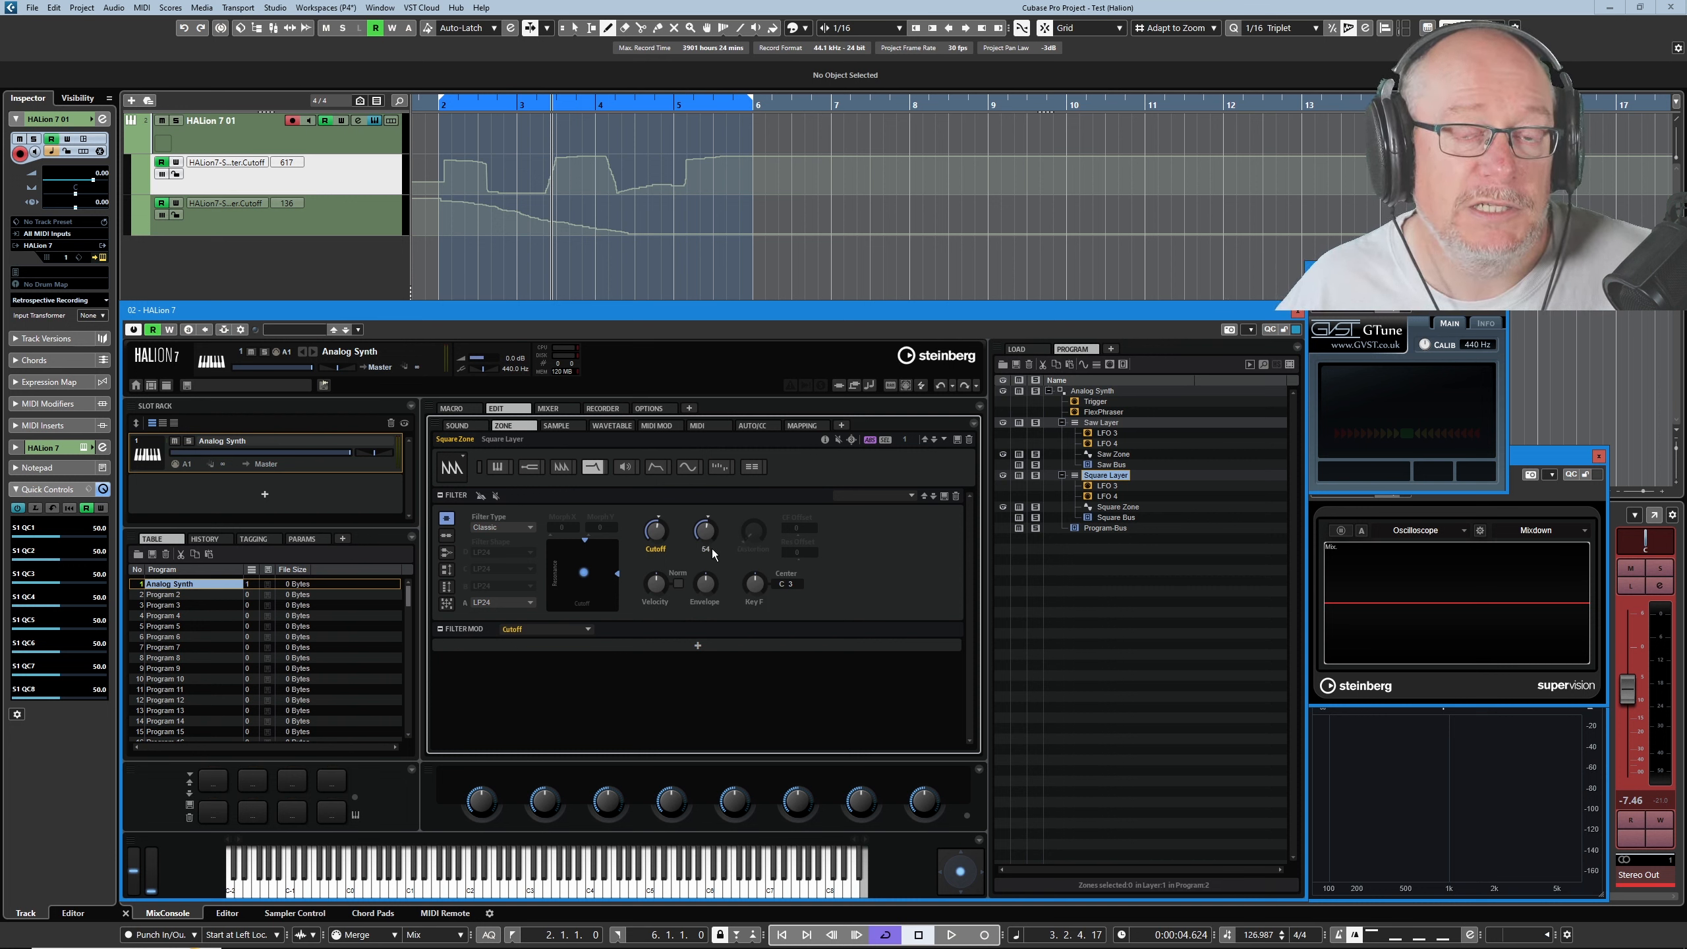
Play back the combined Square Layer.Filter movement, and forget the automation of the Square Layer's filter resonance
key(space)
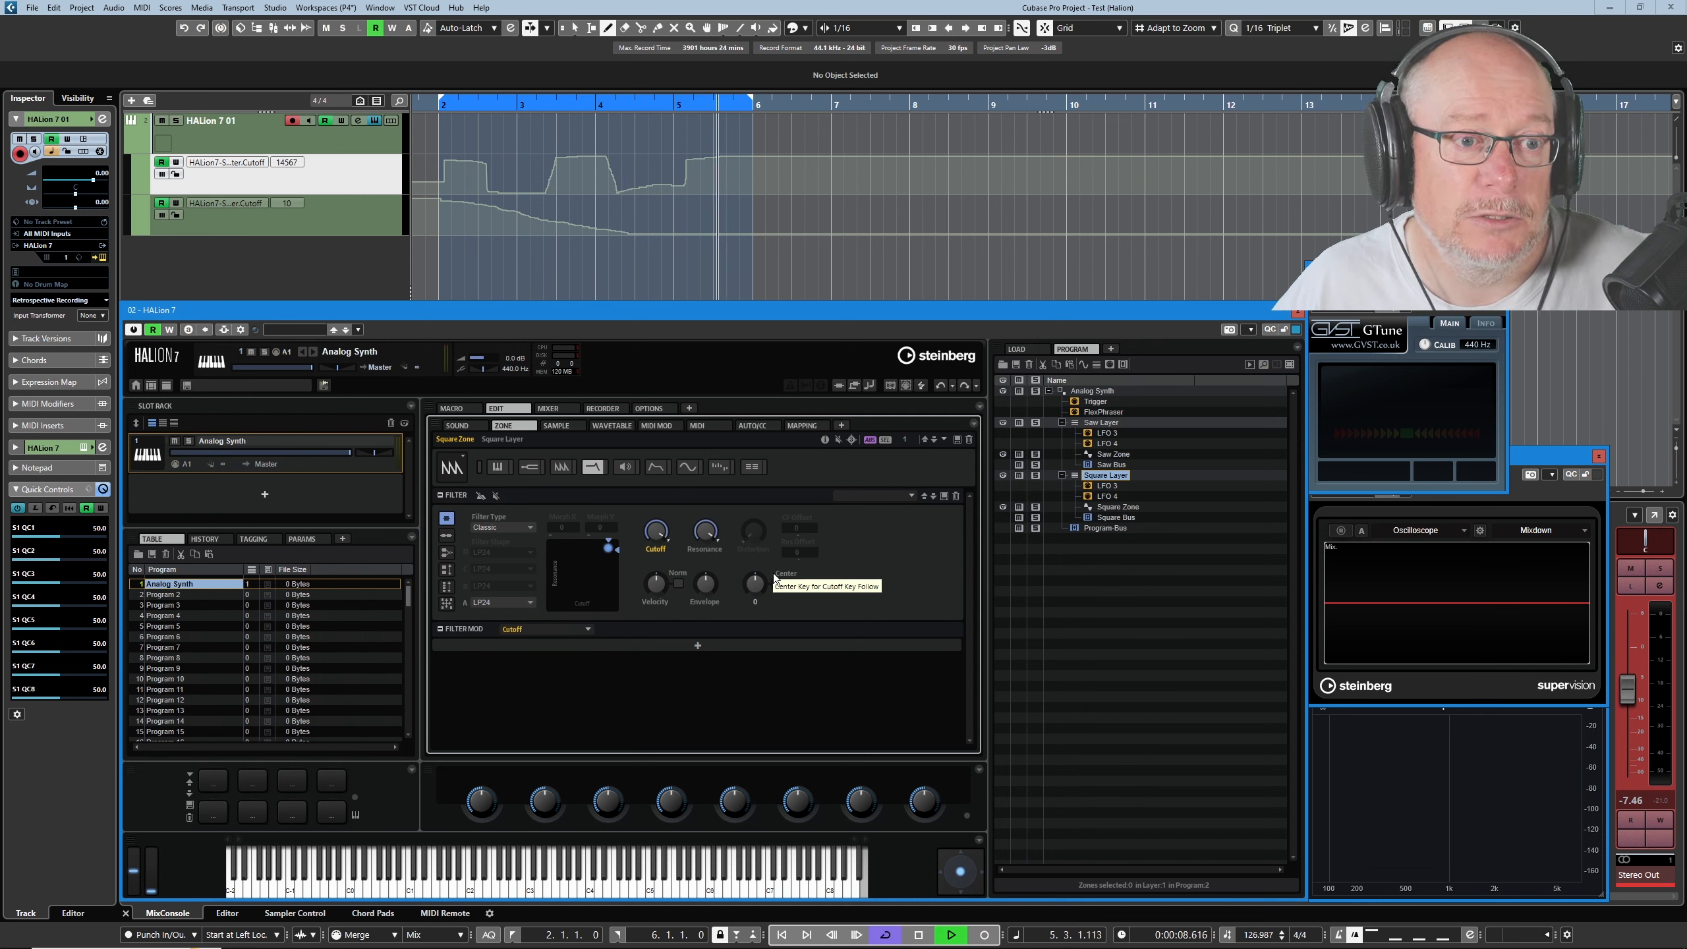
key(space)
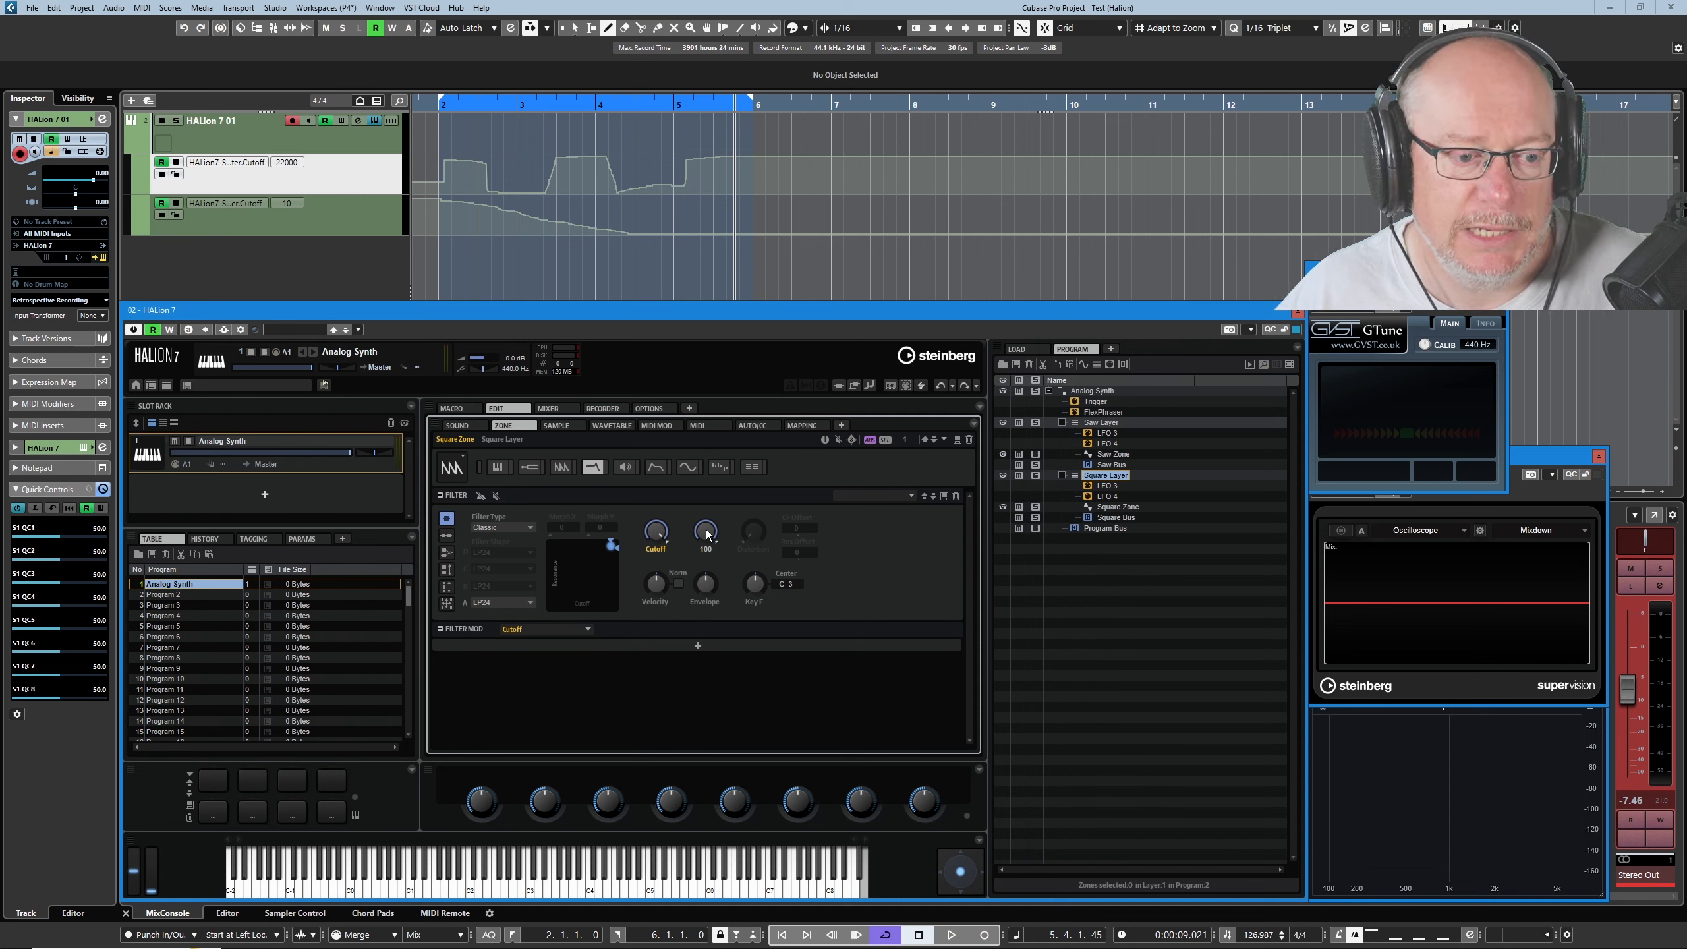
right_click(706, 533)
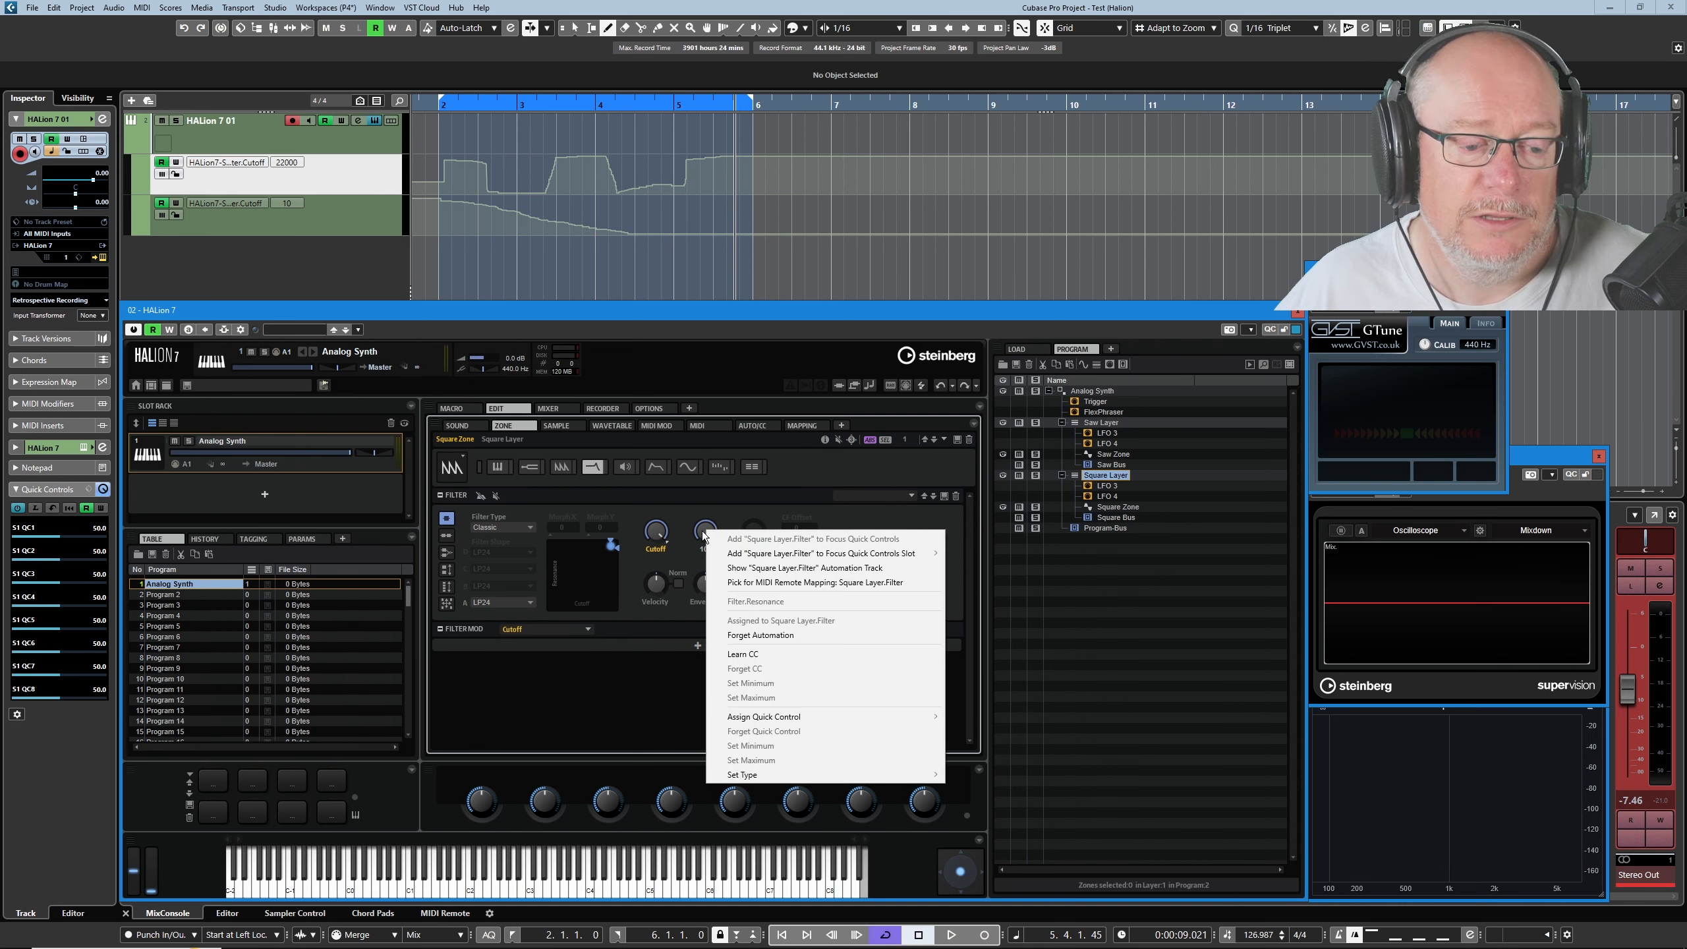
click(755, 635)
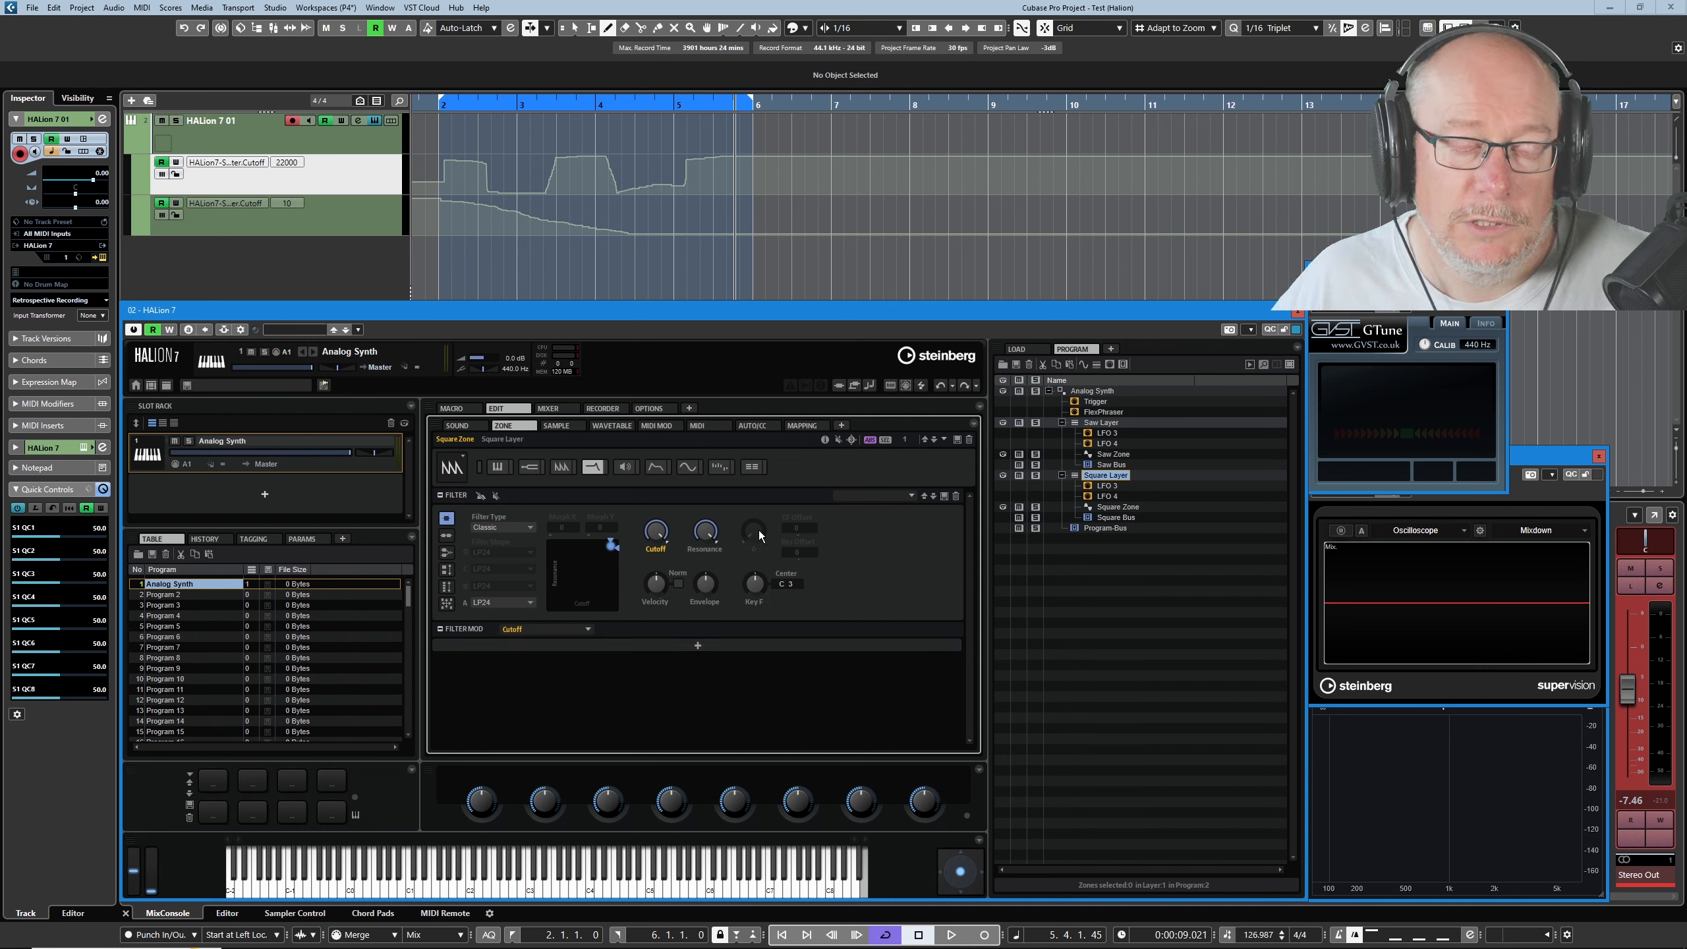
Assign the Saw Layer's filter cutoff to quick control QC 1 of the Saw Layer
click(1096, 423)
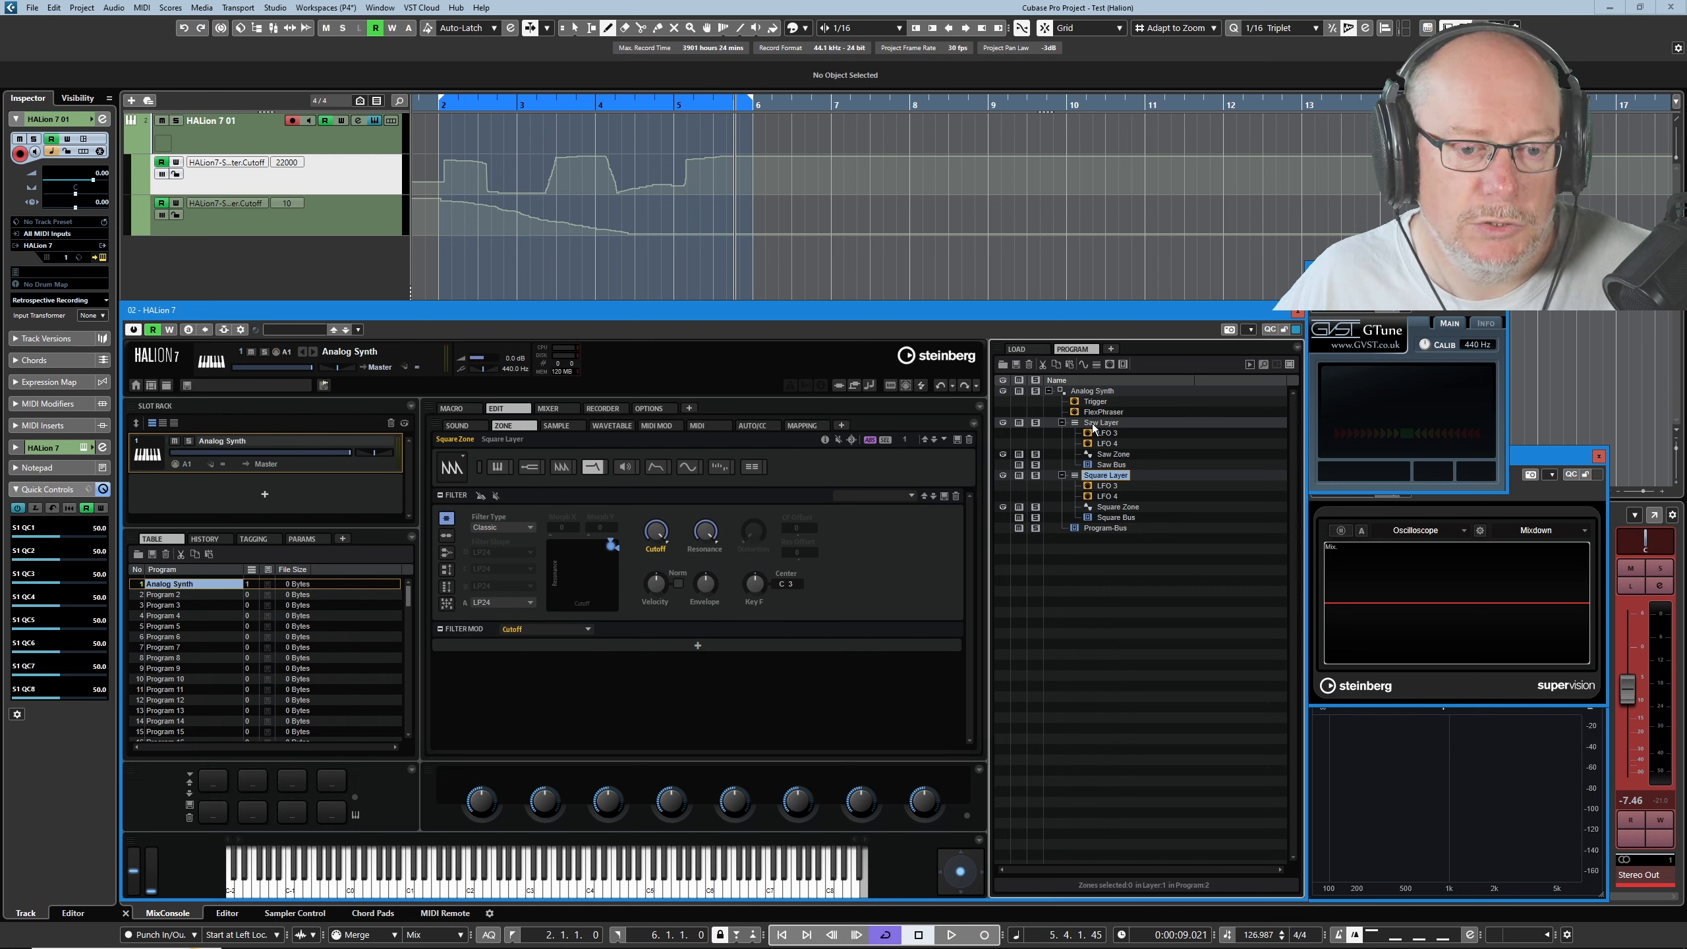
click(658, 530)
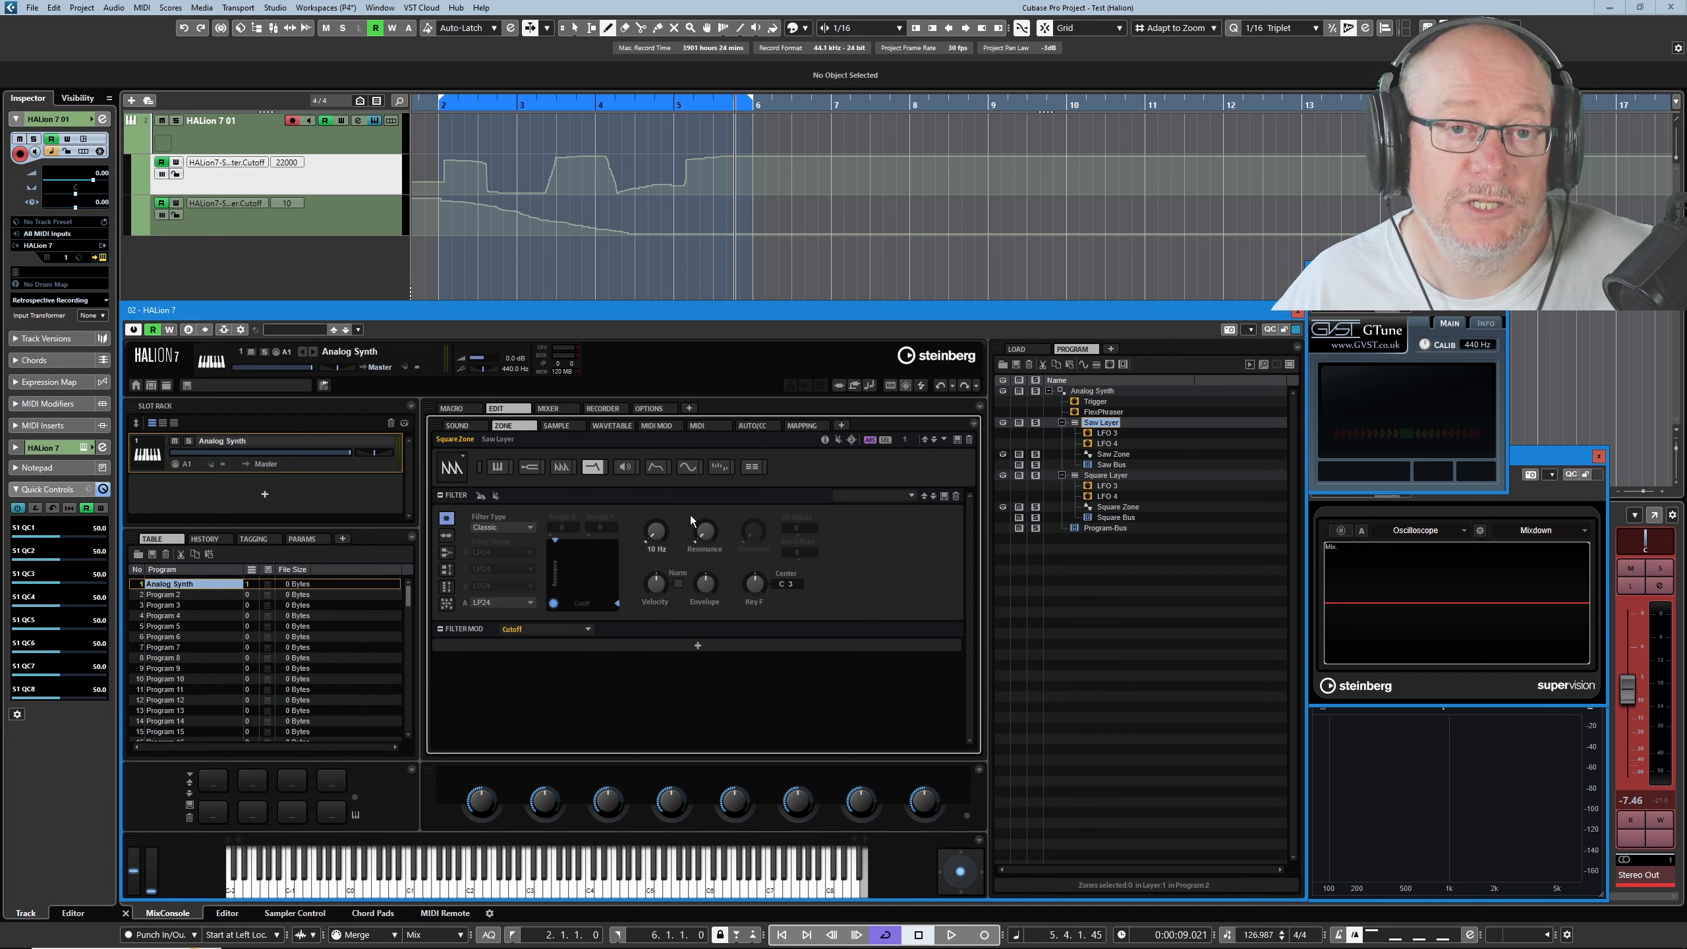
right_click(653, 526)
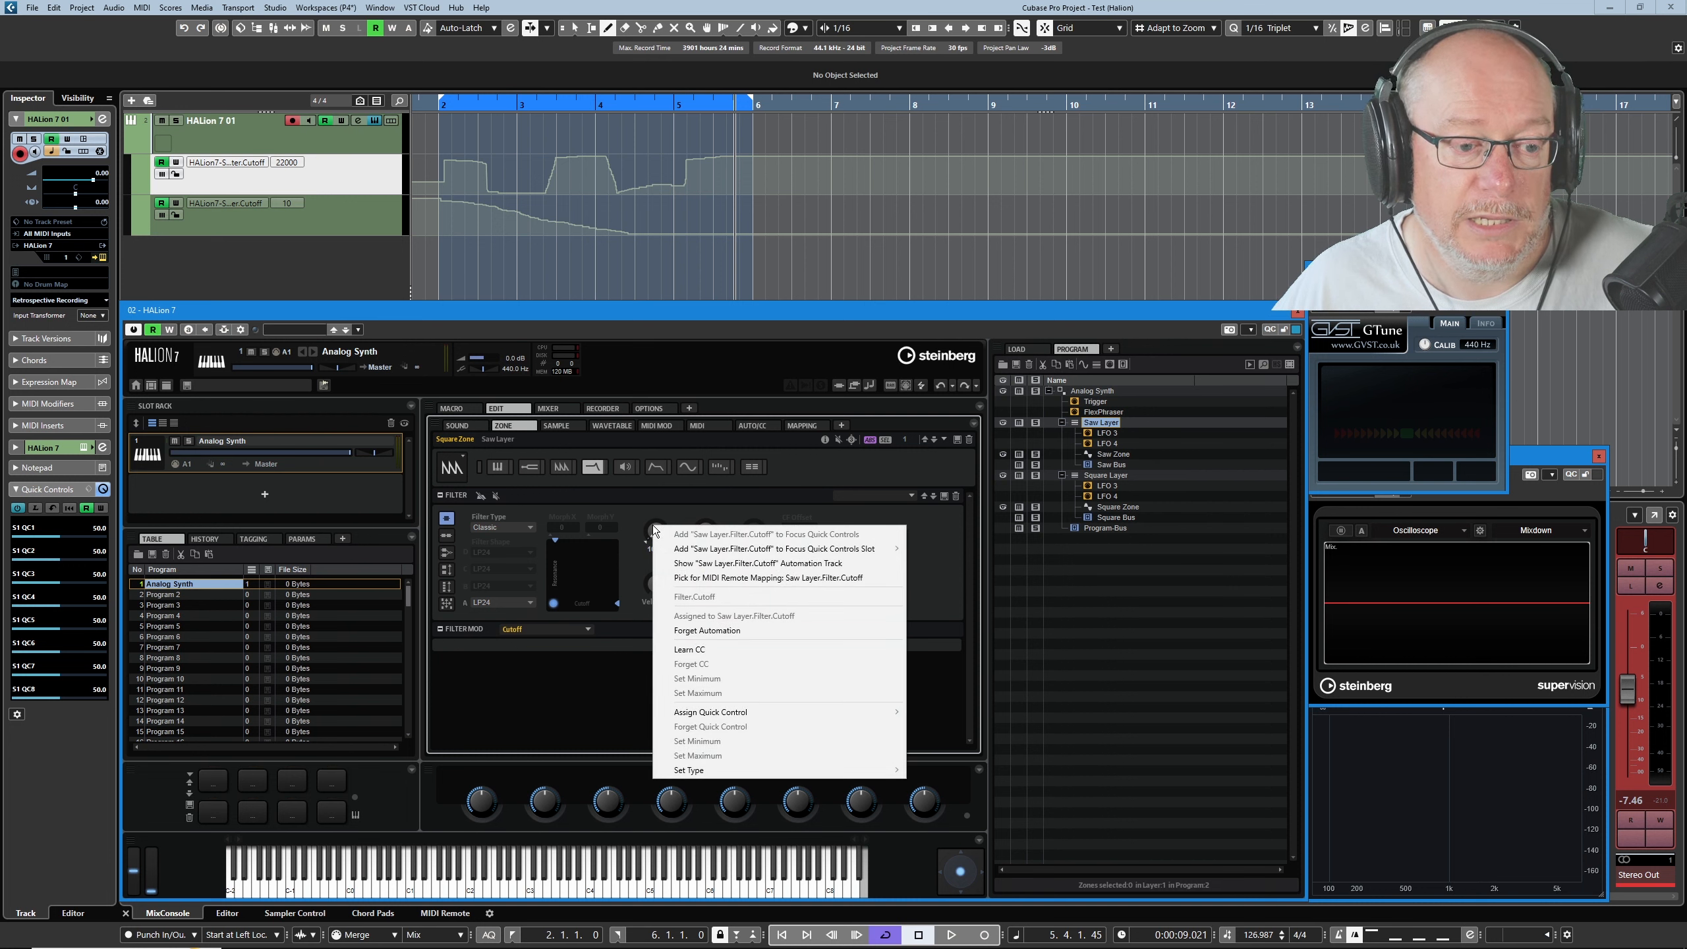
mouse_move(713, 709)
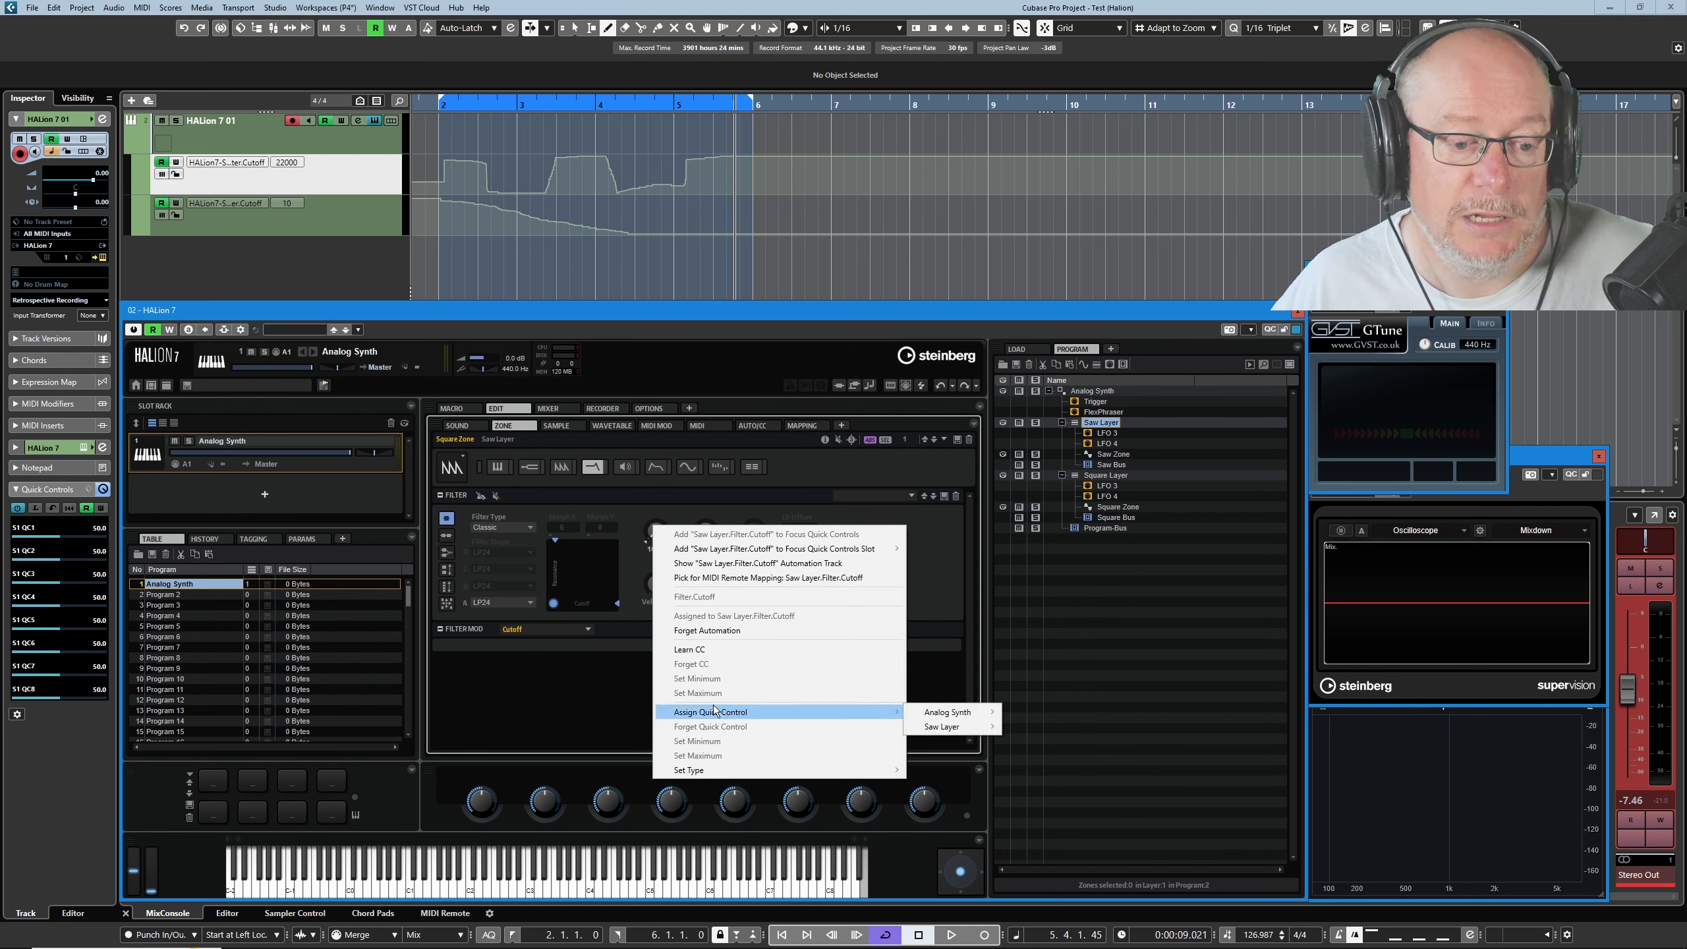
mouse_move(952, 730)
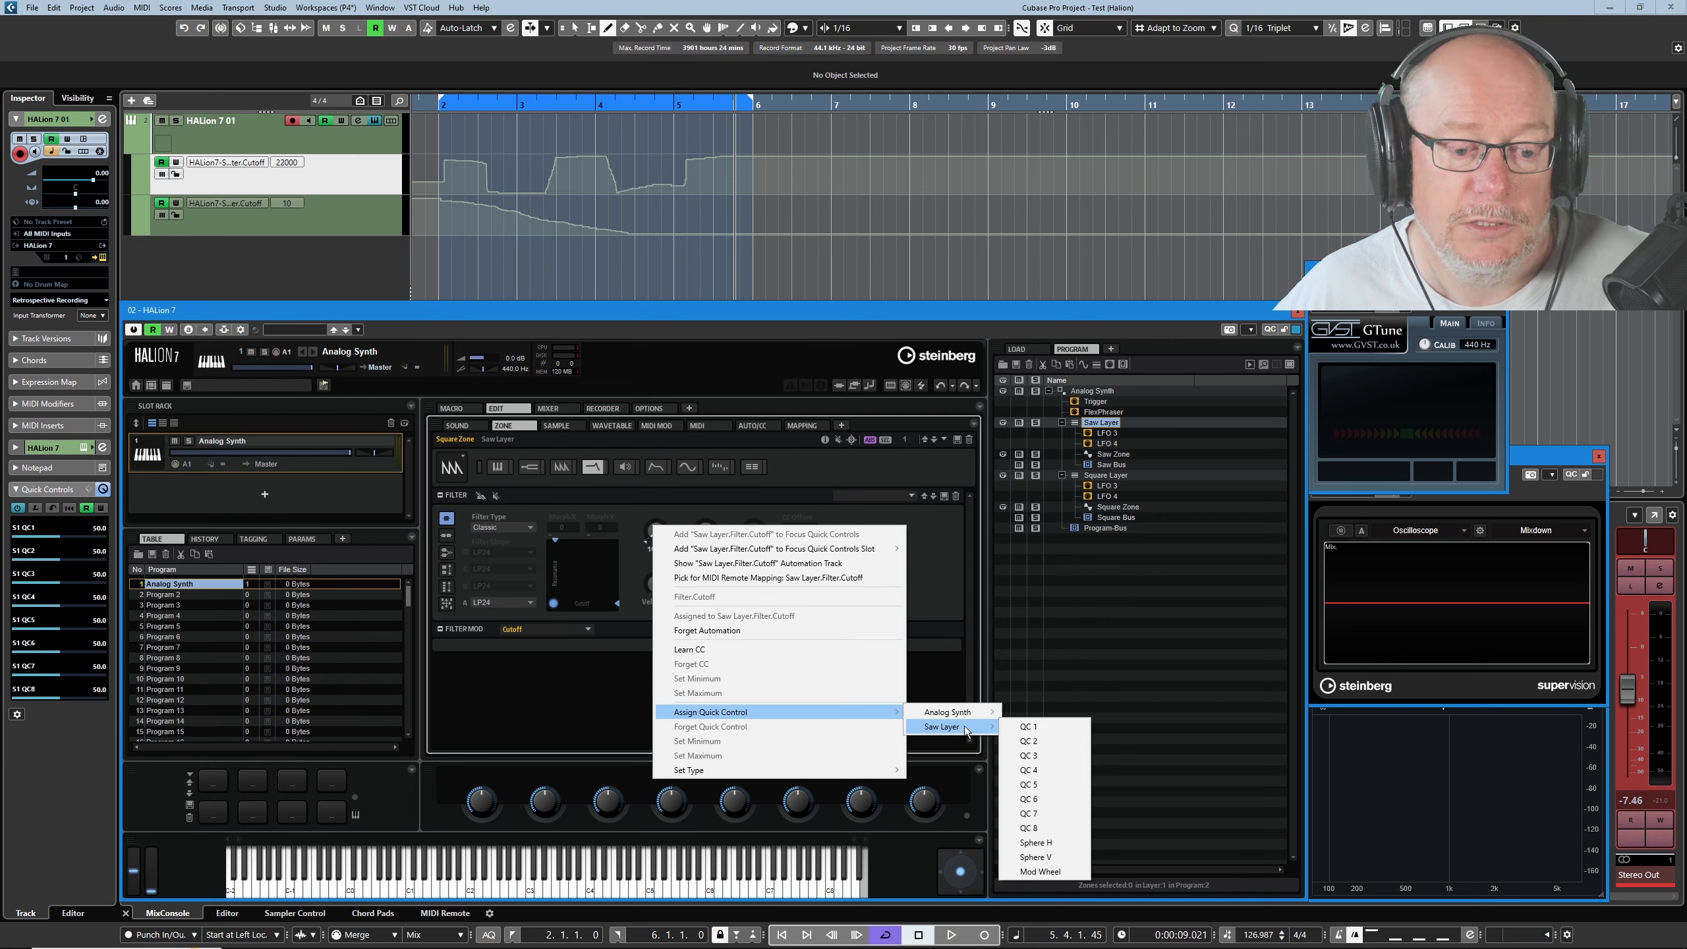
click(1052, 728)
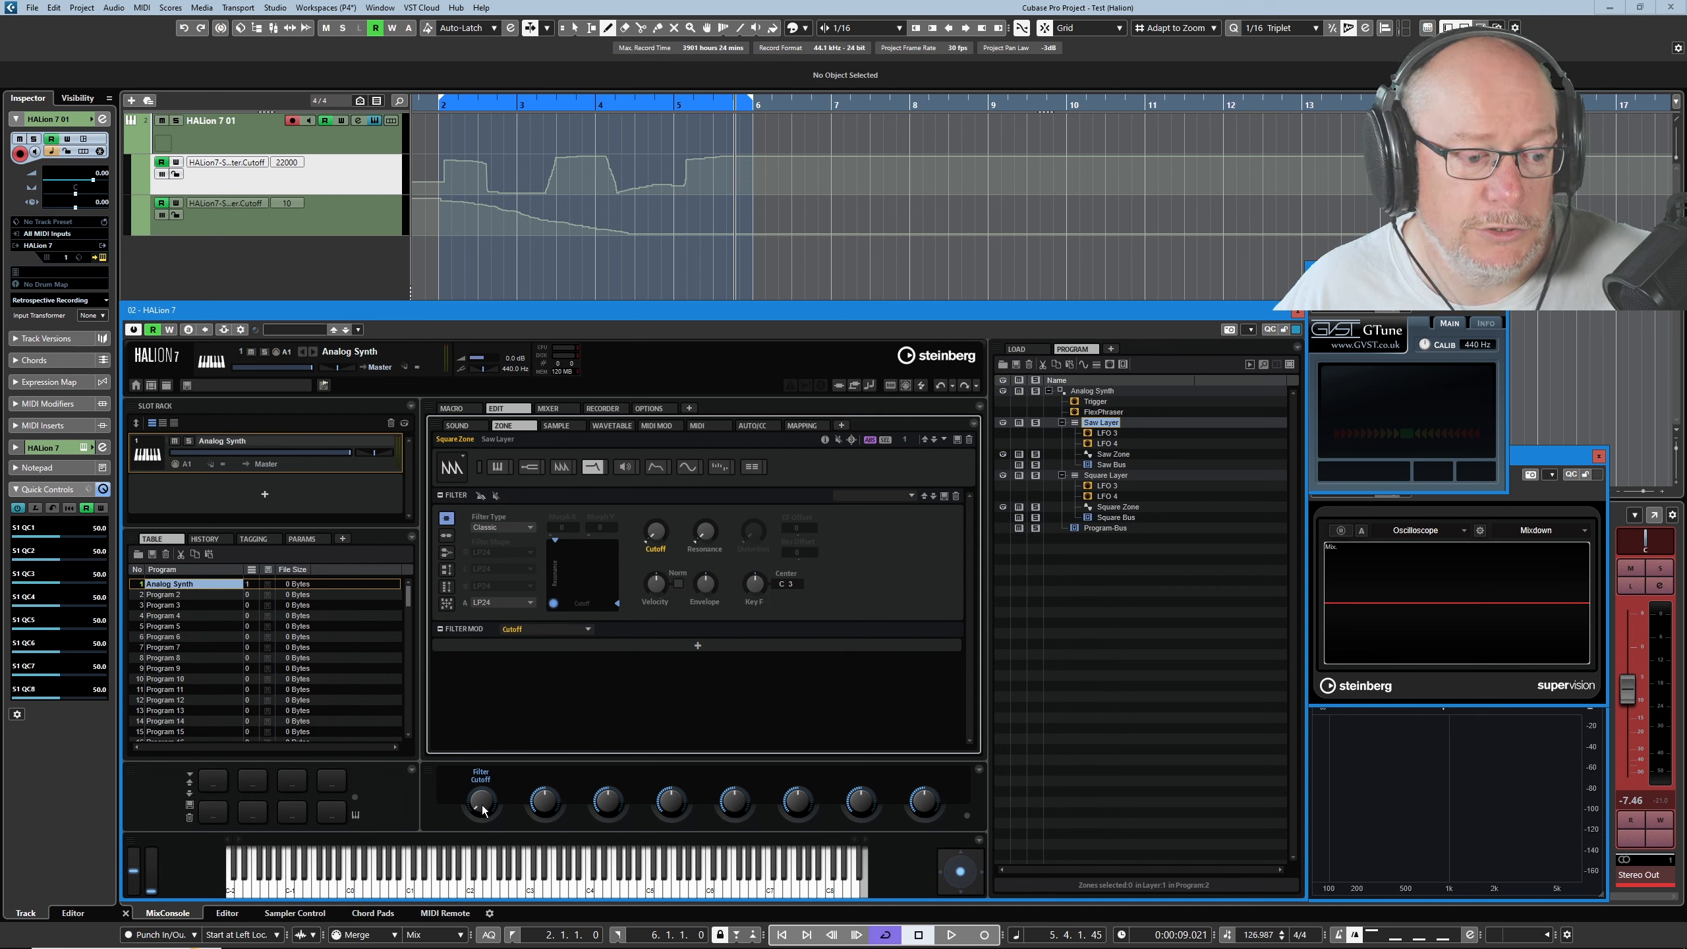
Assign the Saw Layer's QC 1 to a new automation parameter and name the quick control Saw Filter QC
right_click(483, 804)
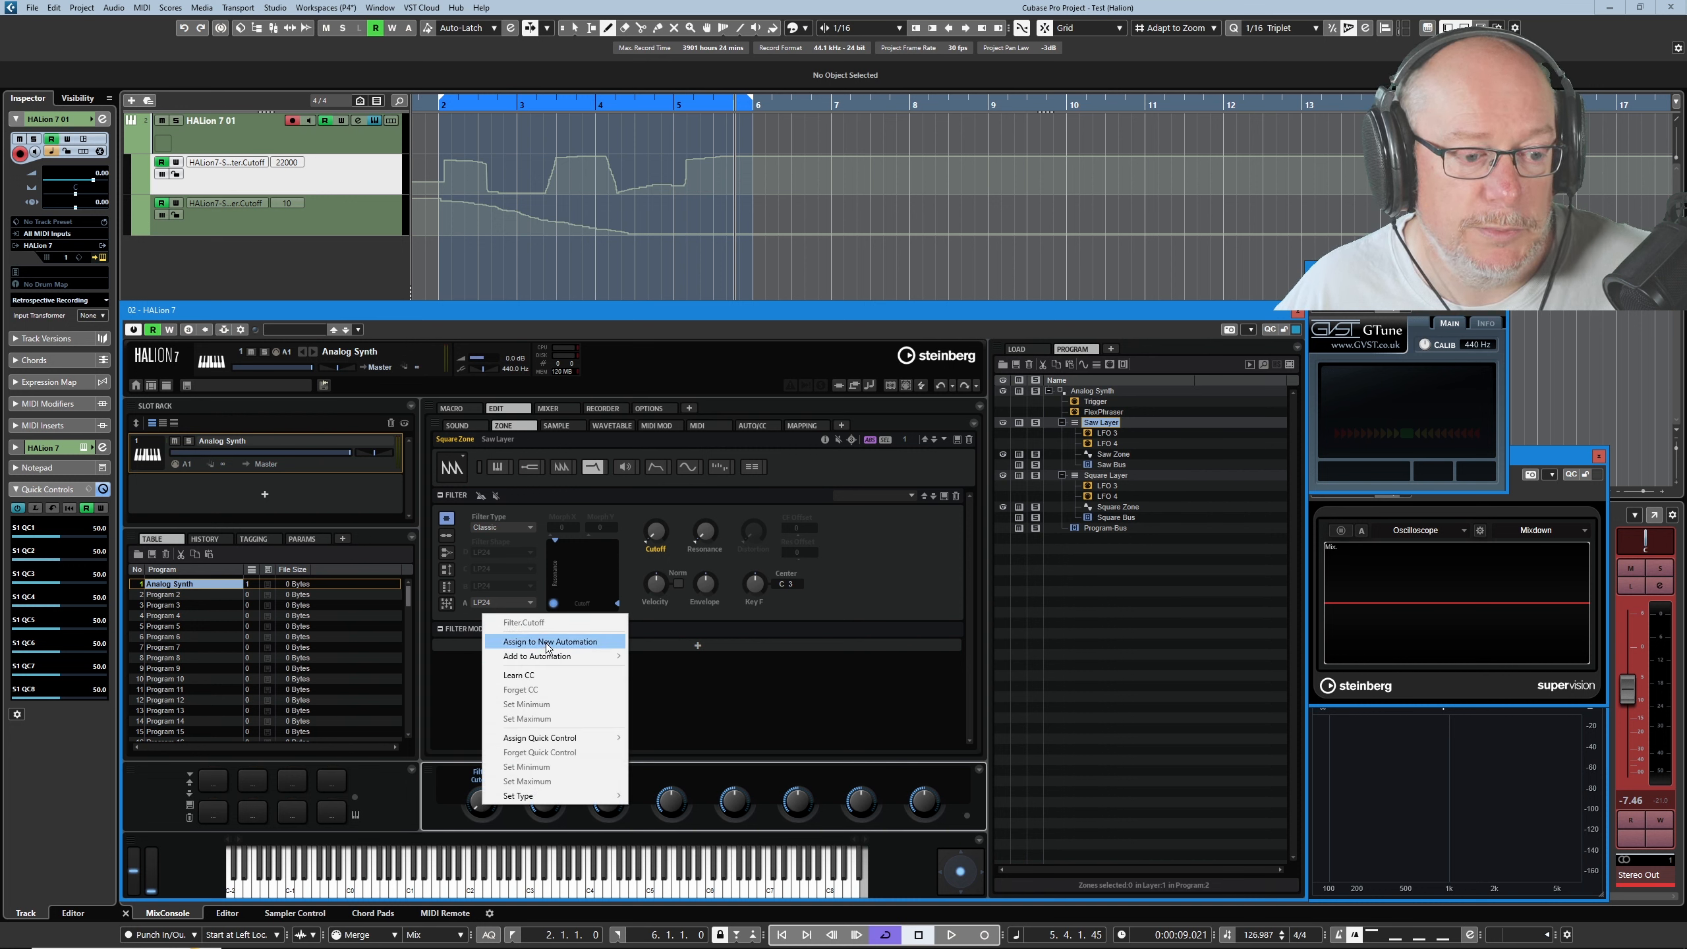
click(546, 643)
double_click(482, 775)
text(Sa)
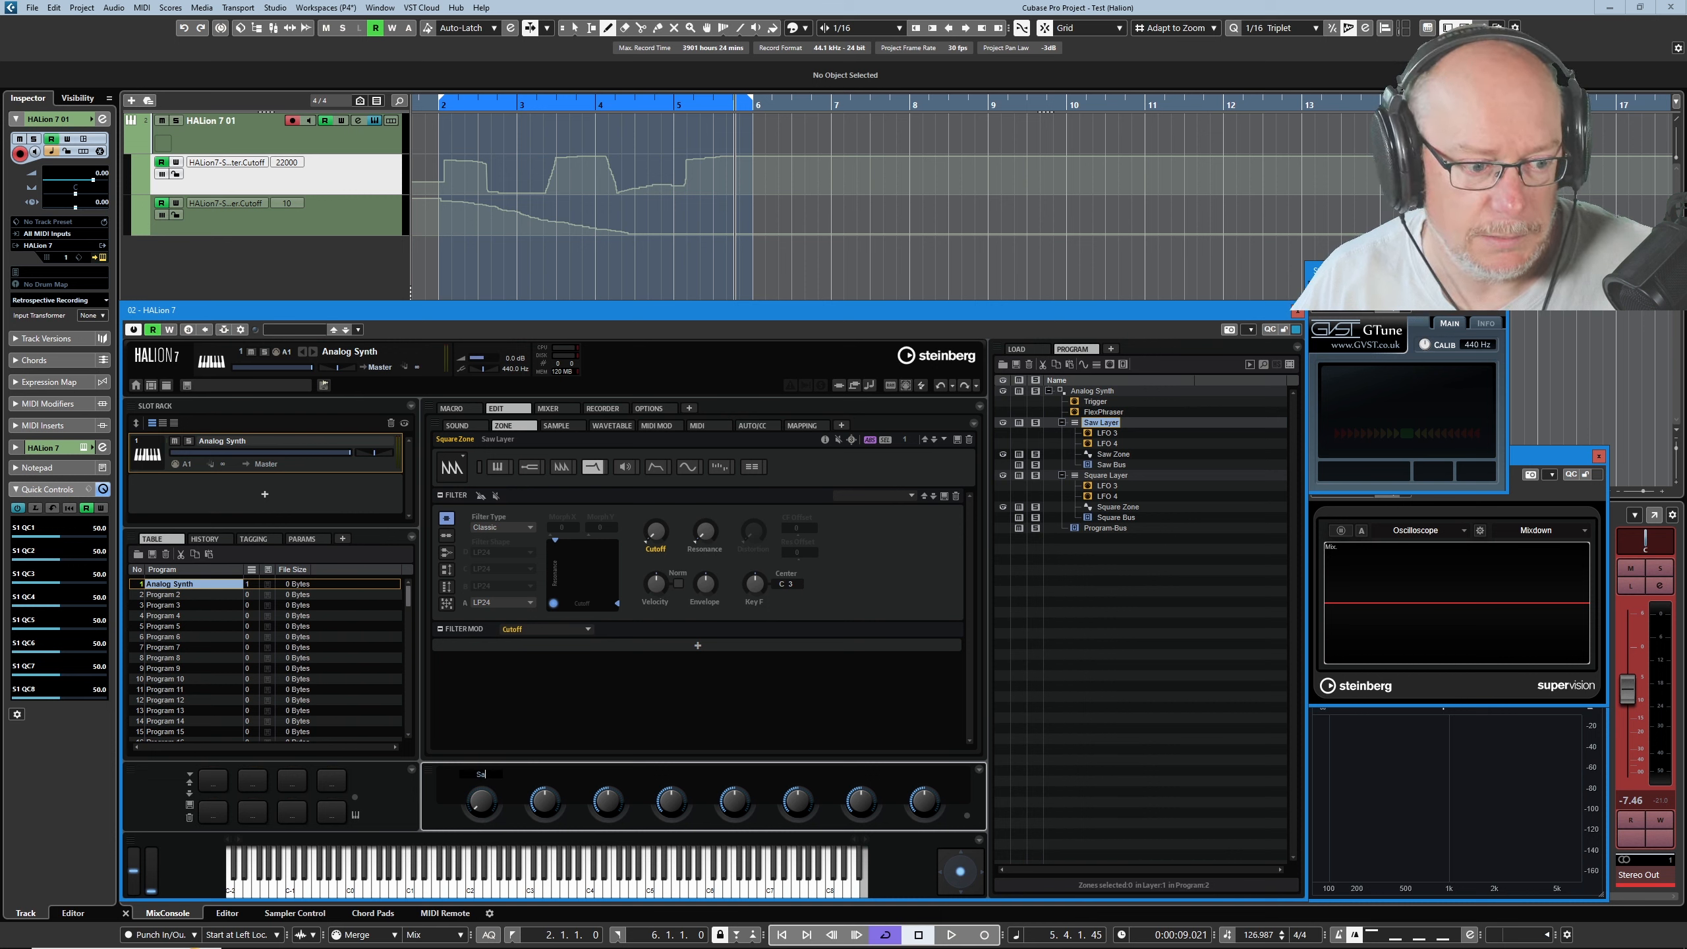
text(w Fi)
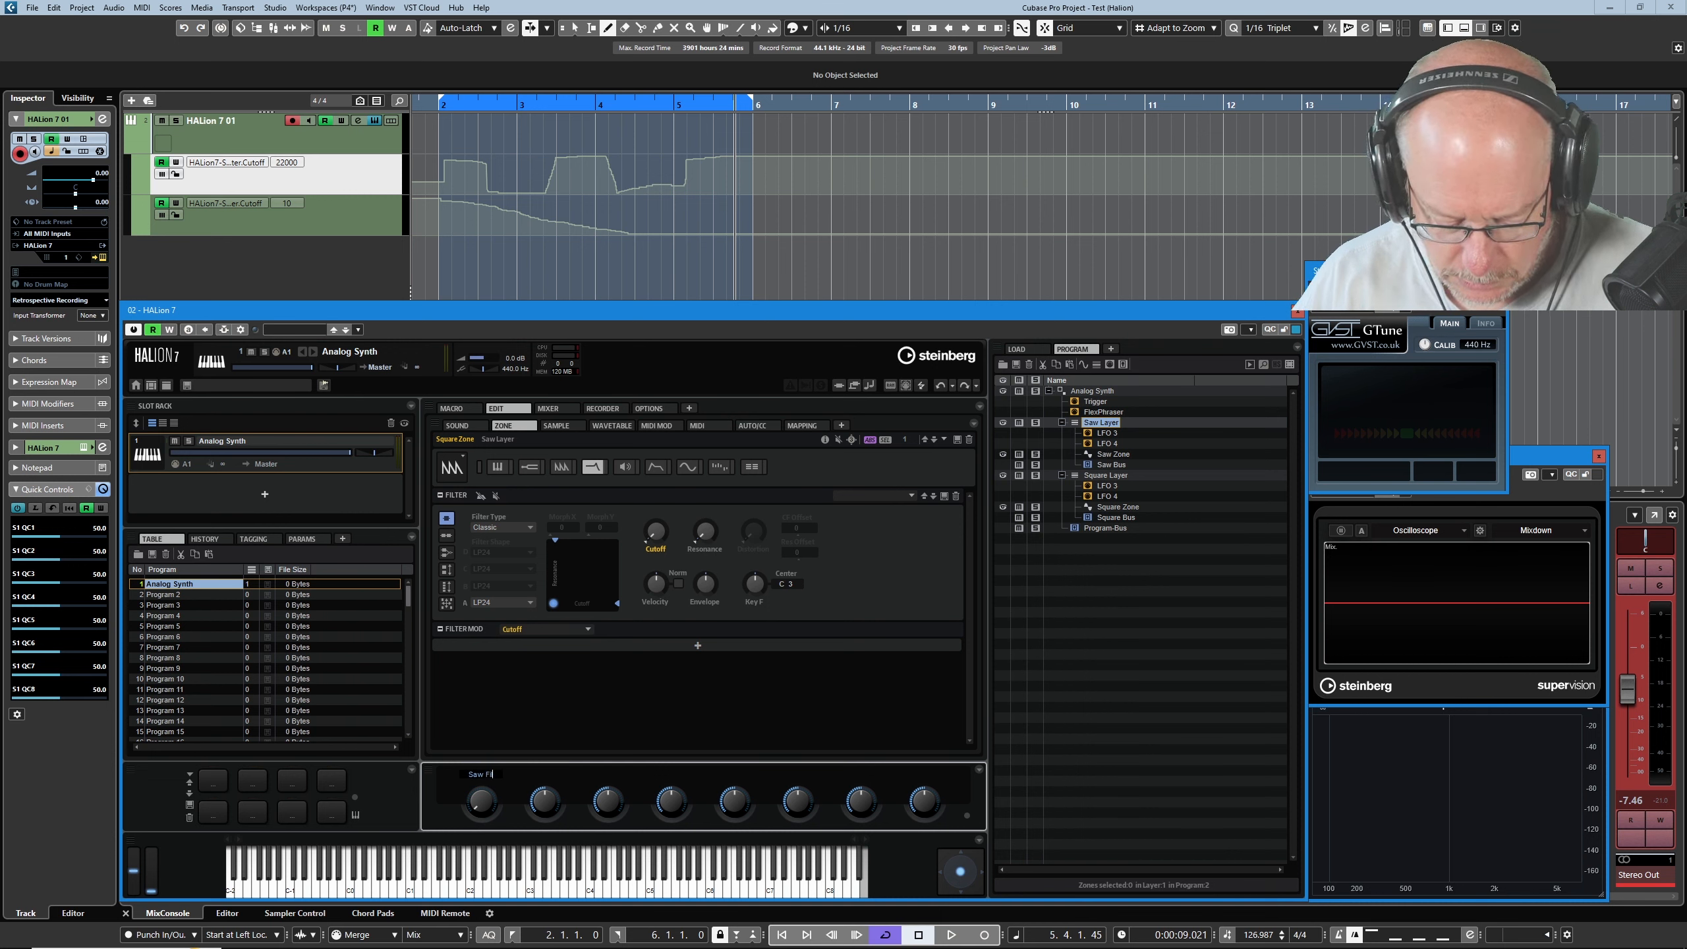
text(lter QC)
key(Return)
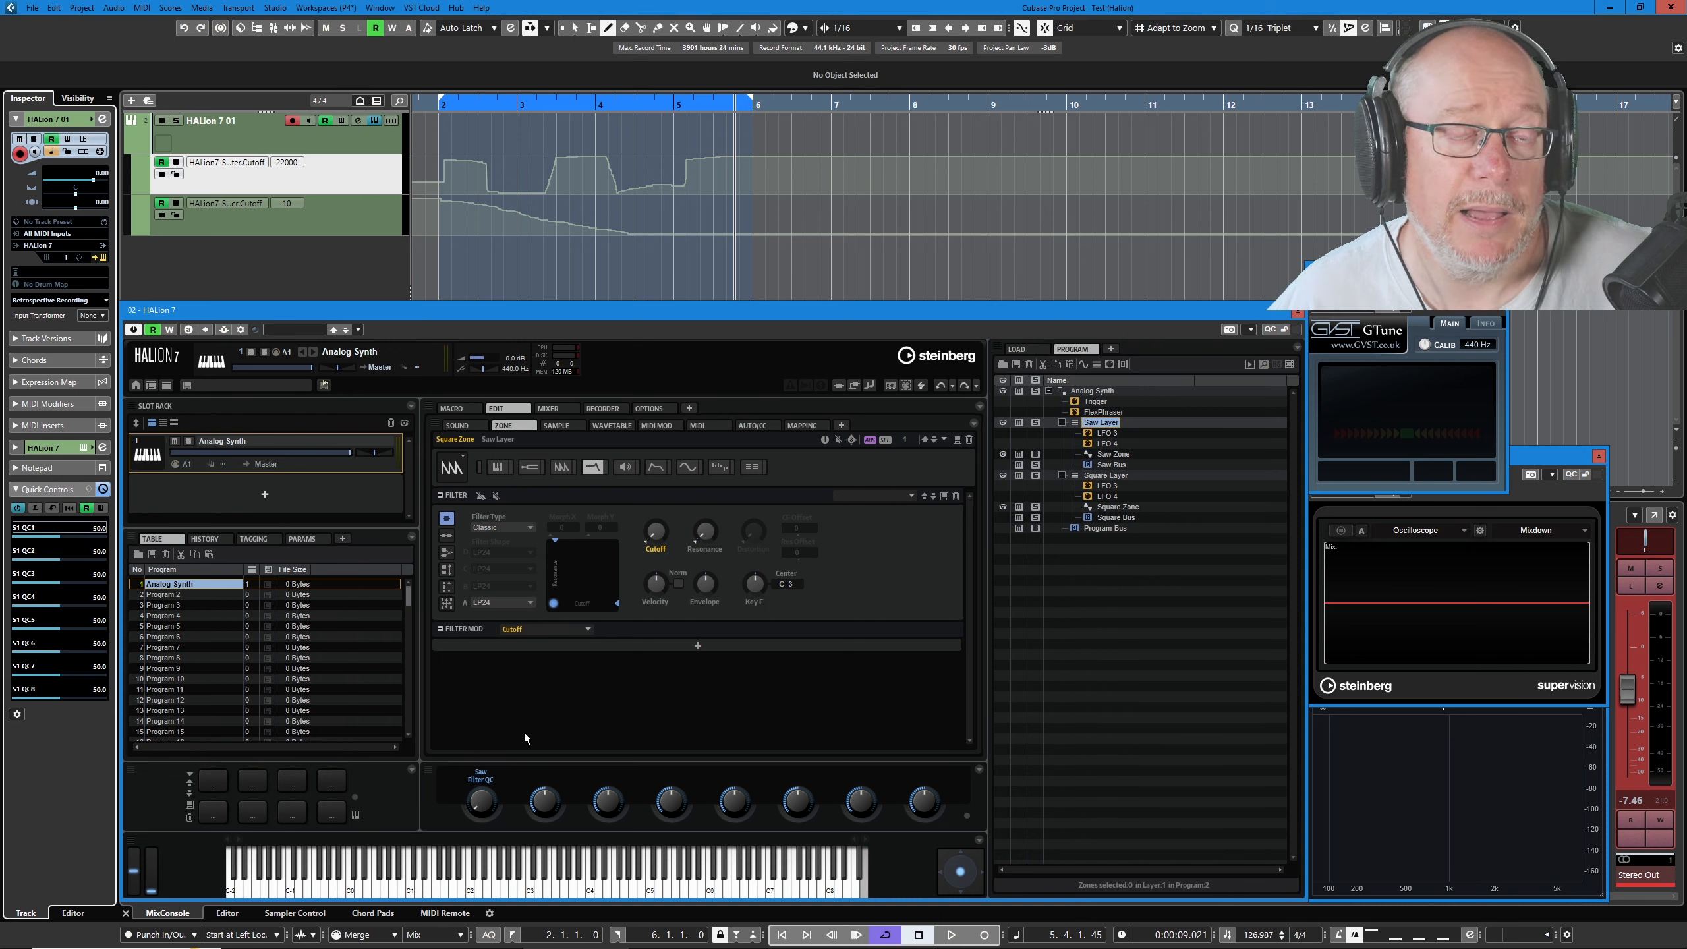
Use learn mode to link the HALion 7 01 track's first quick control to the Saw Filter QC knob
click(190, 145)
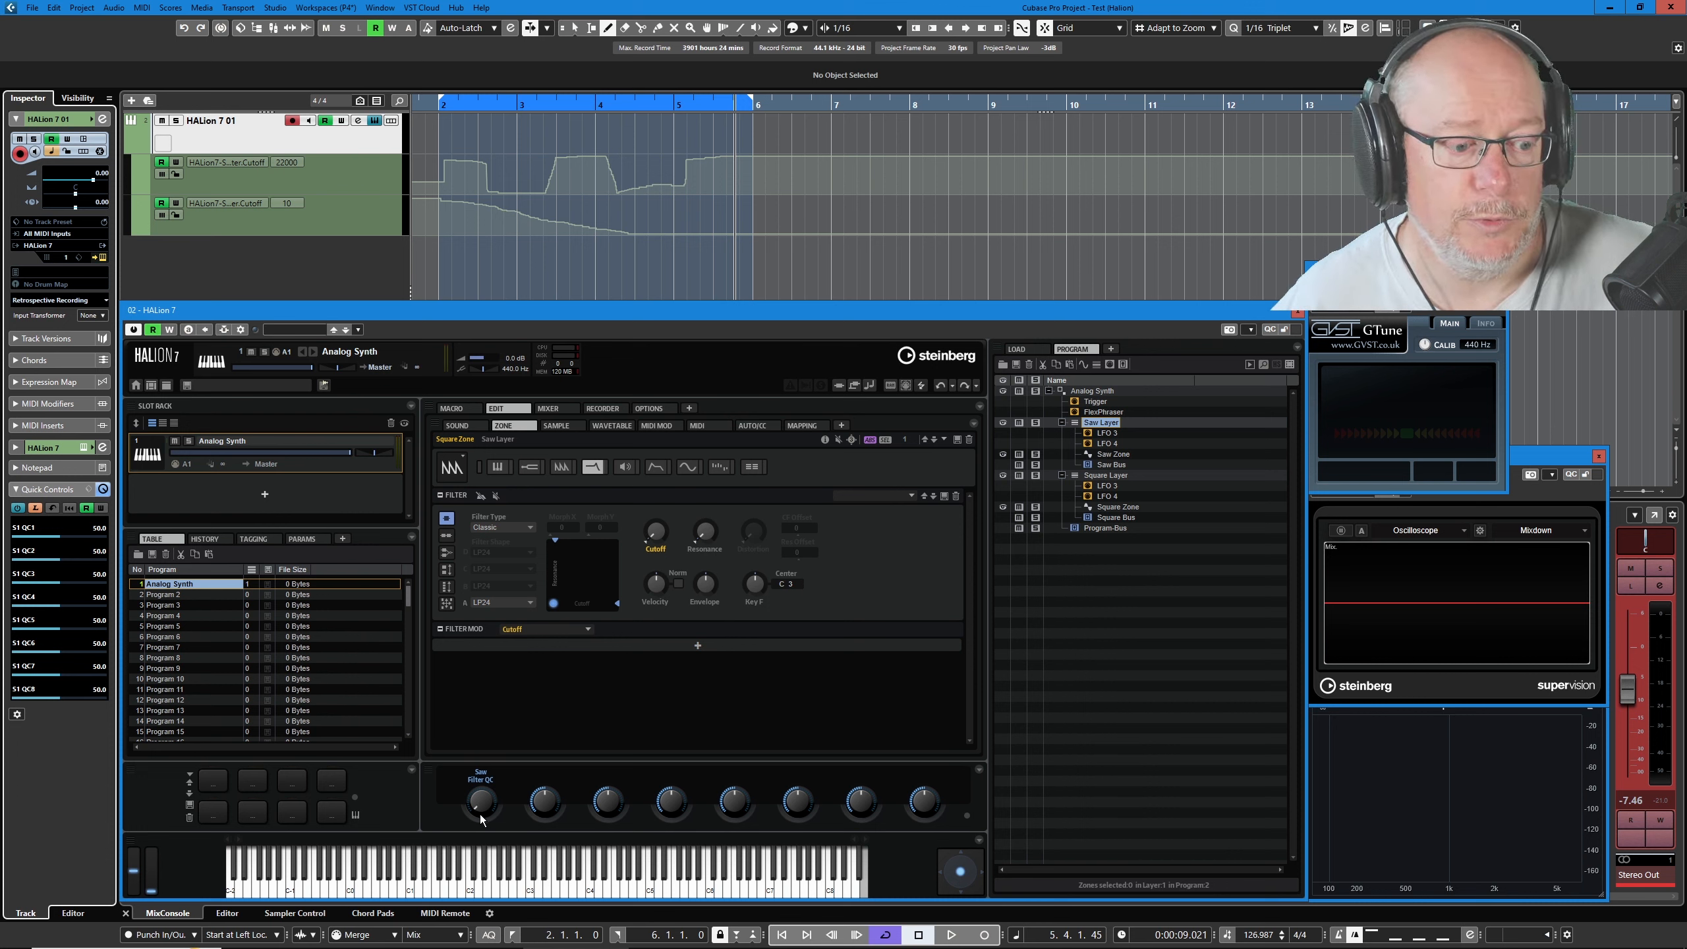
drag(481, 799, 446, 714)
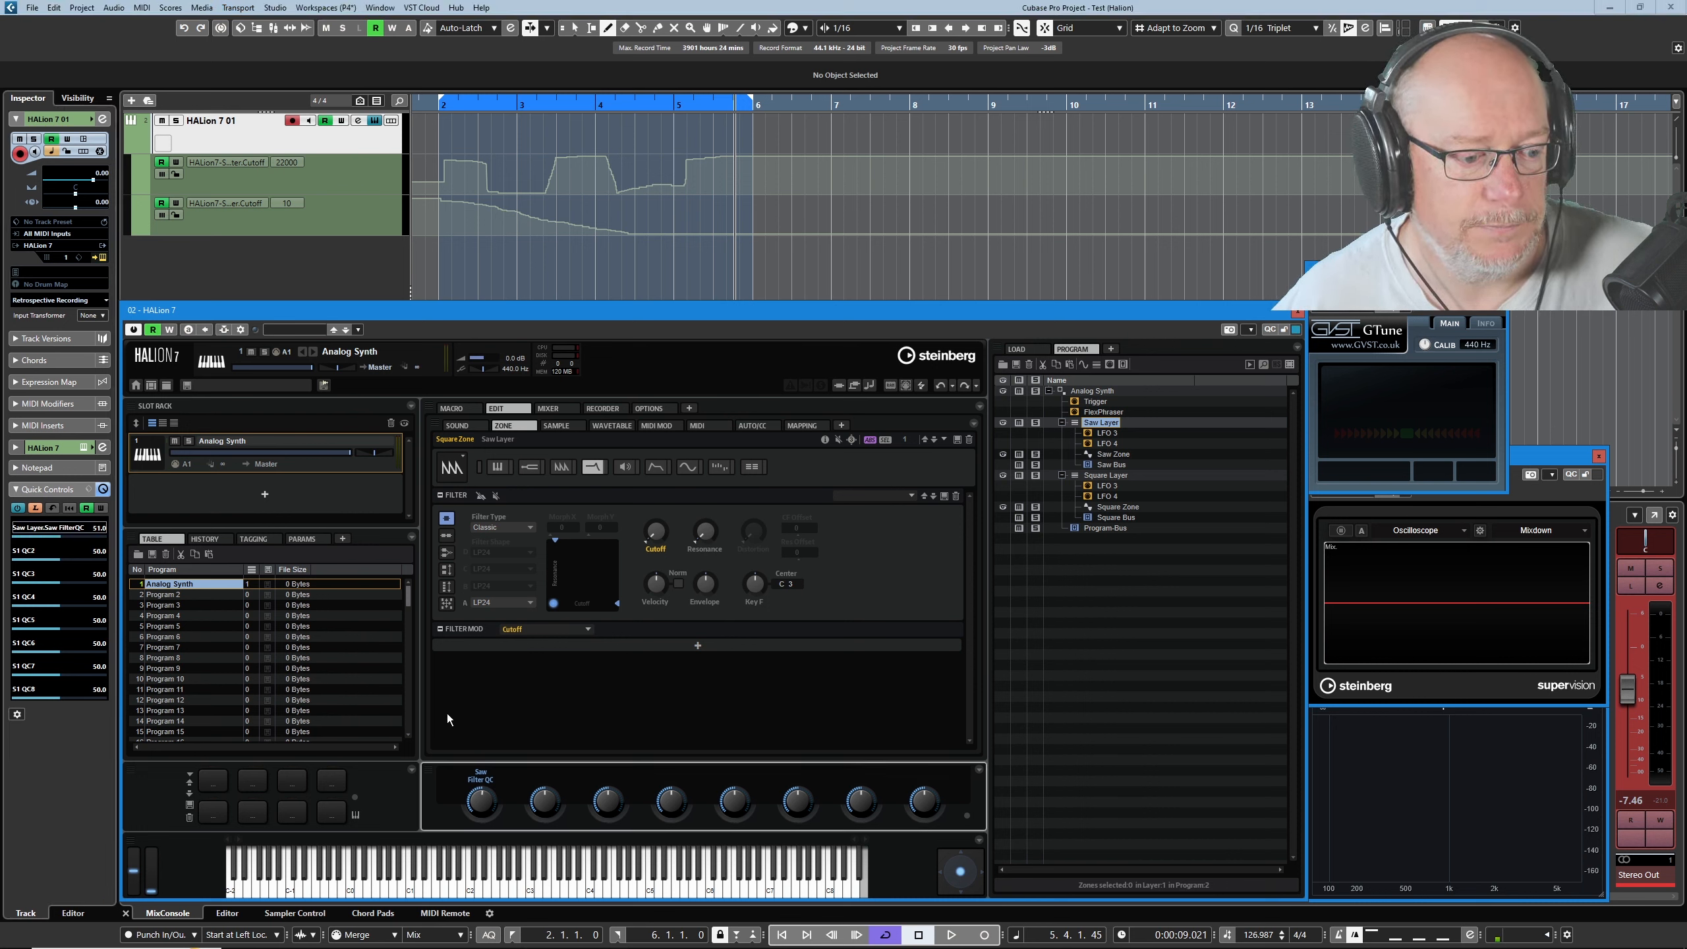
click(32, 507)
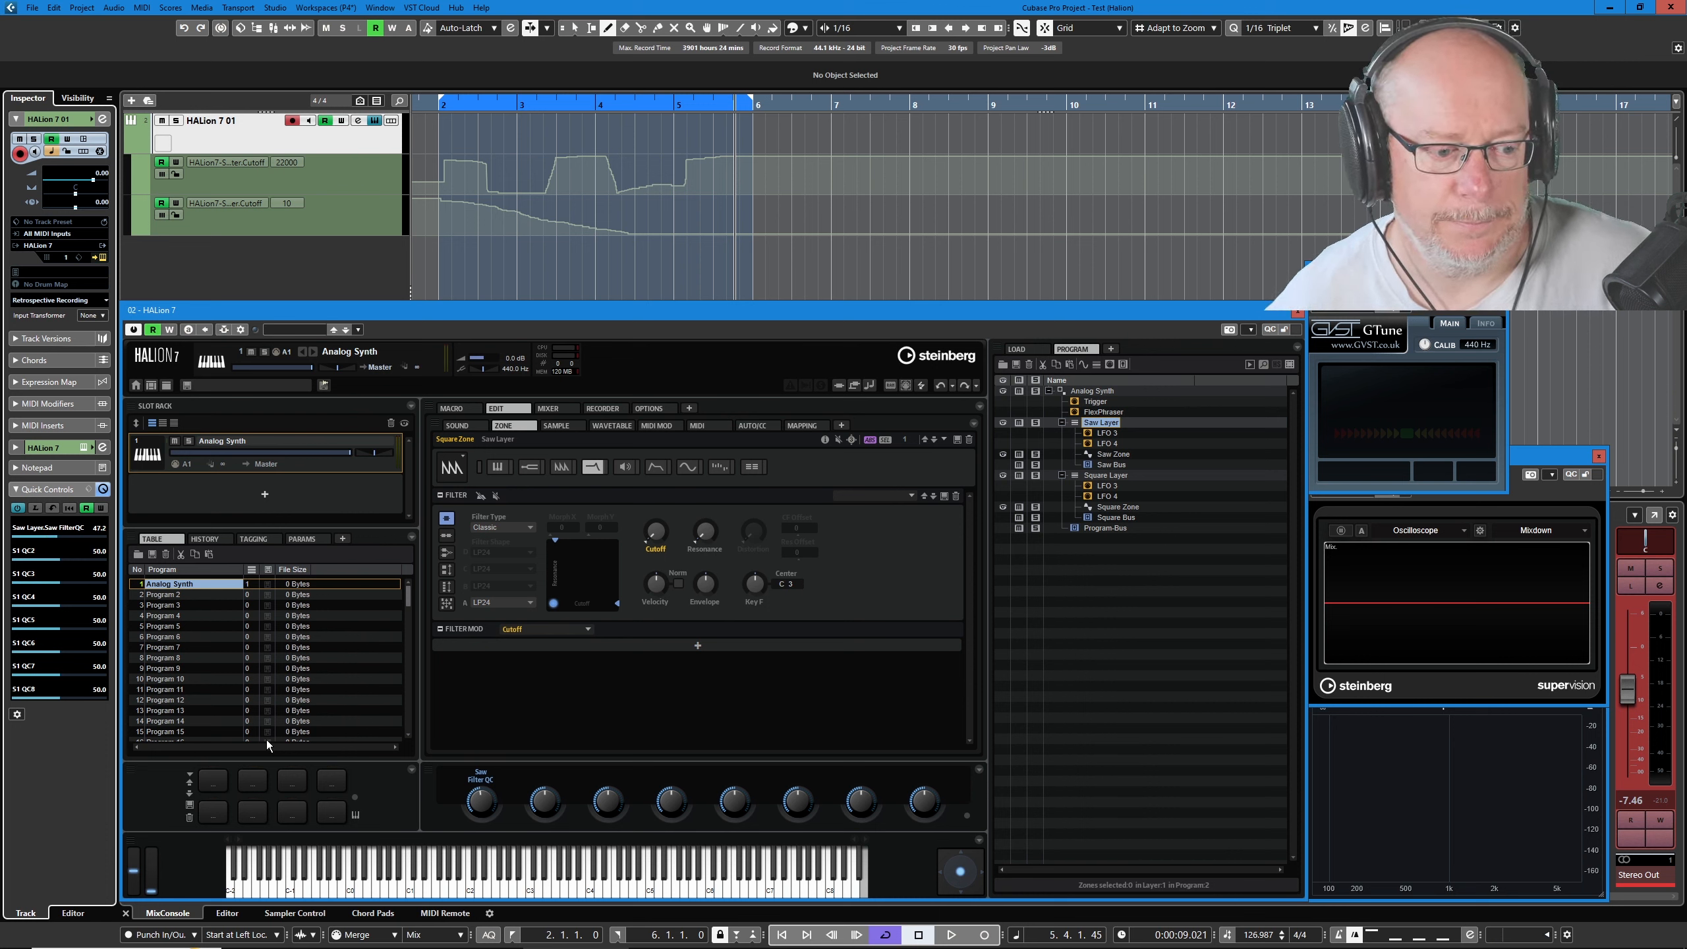
Remove both filter cutoff automation lanes from the HALion 7 01 track
click(322, 174)
shift+click(312, 222)
right_click(312, 221)
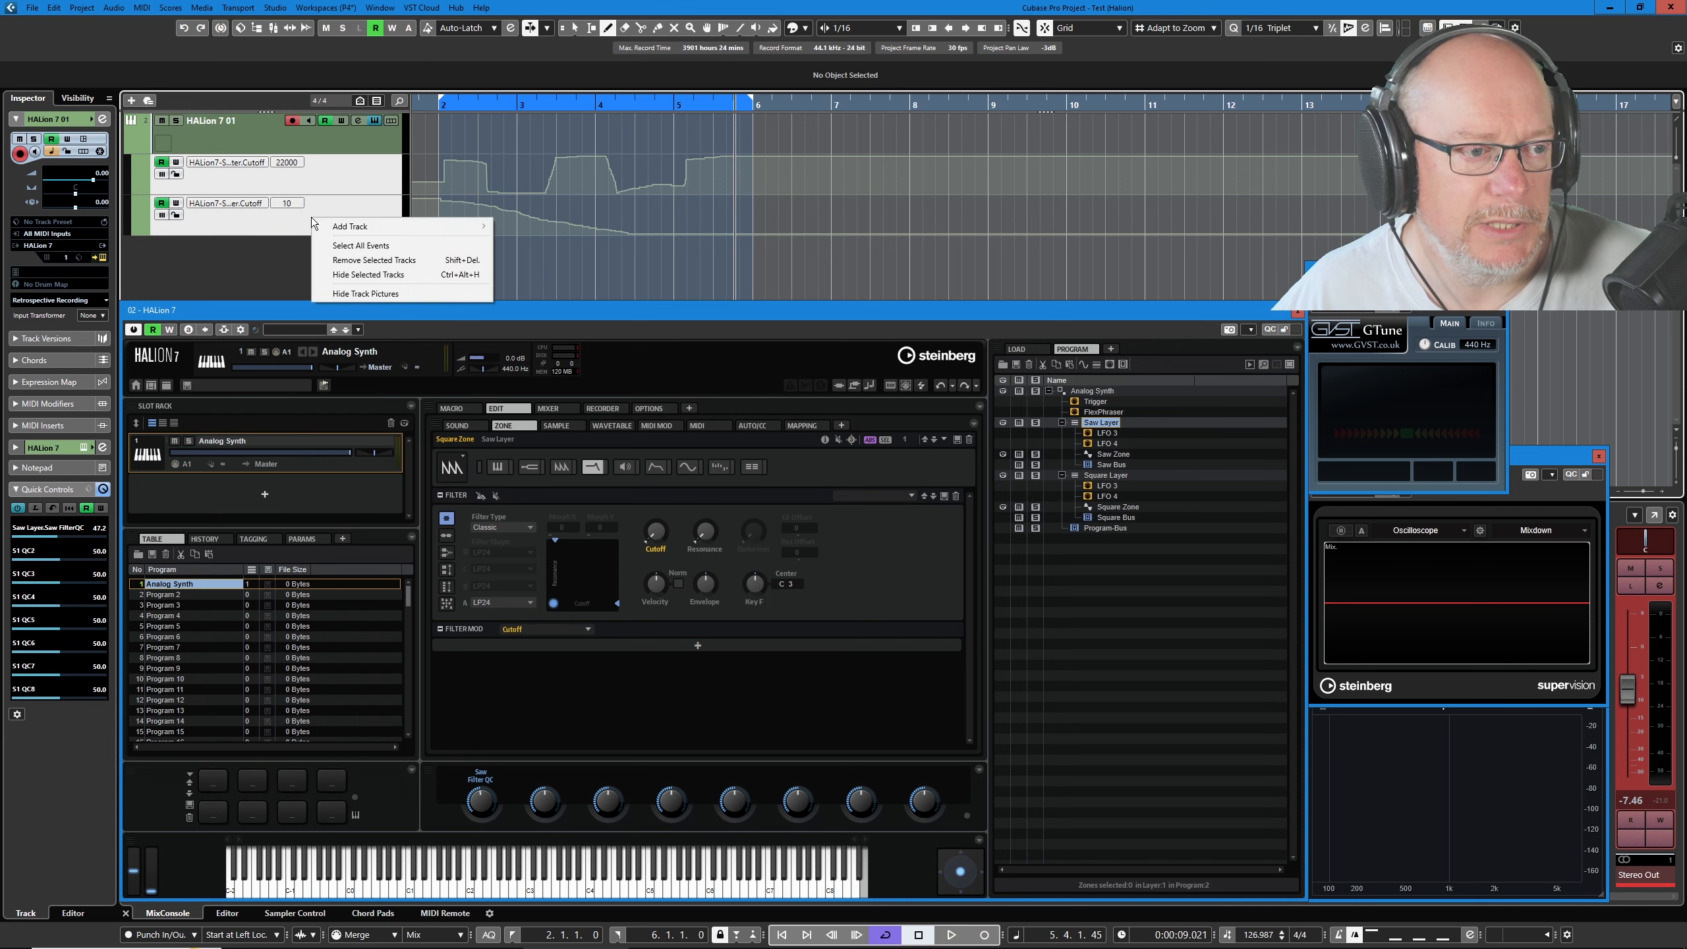
click(371, 260)
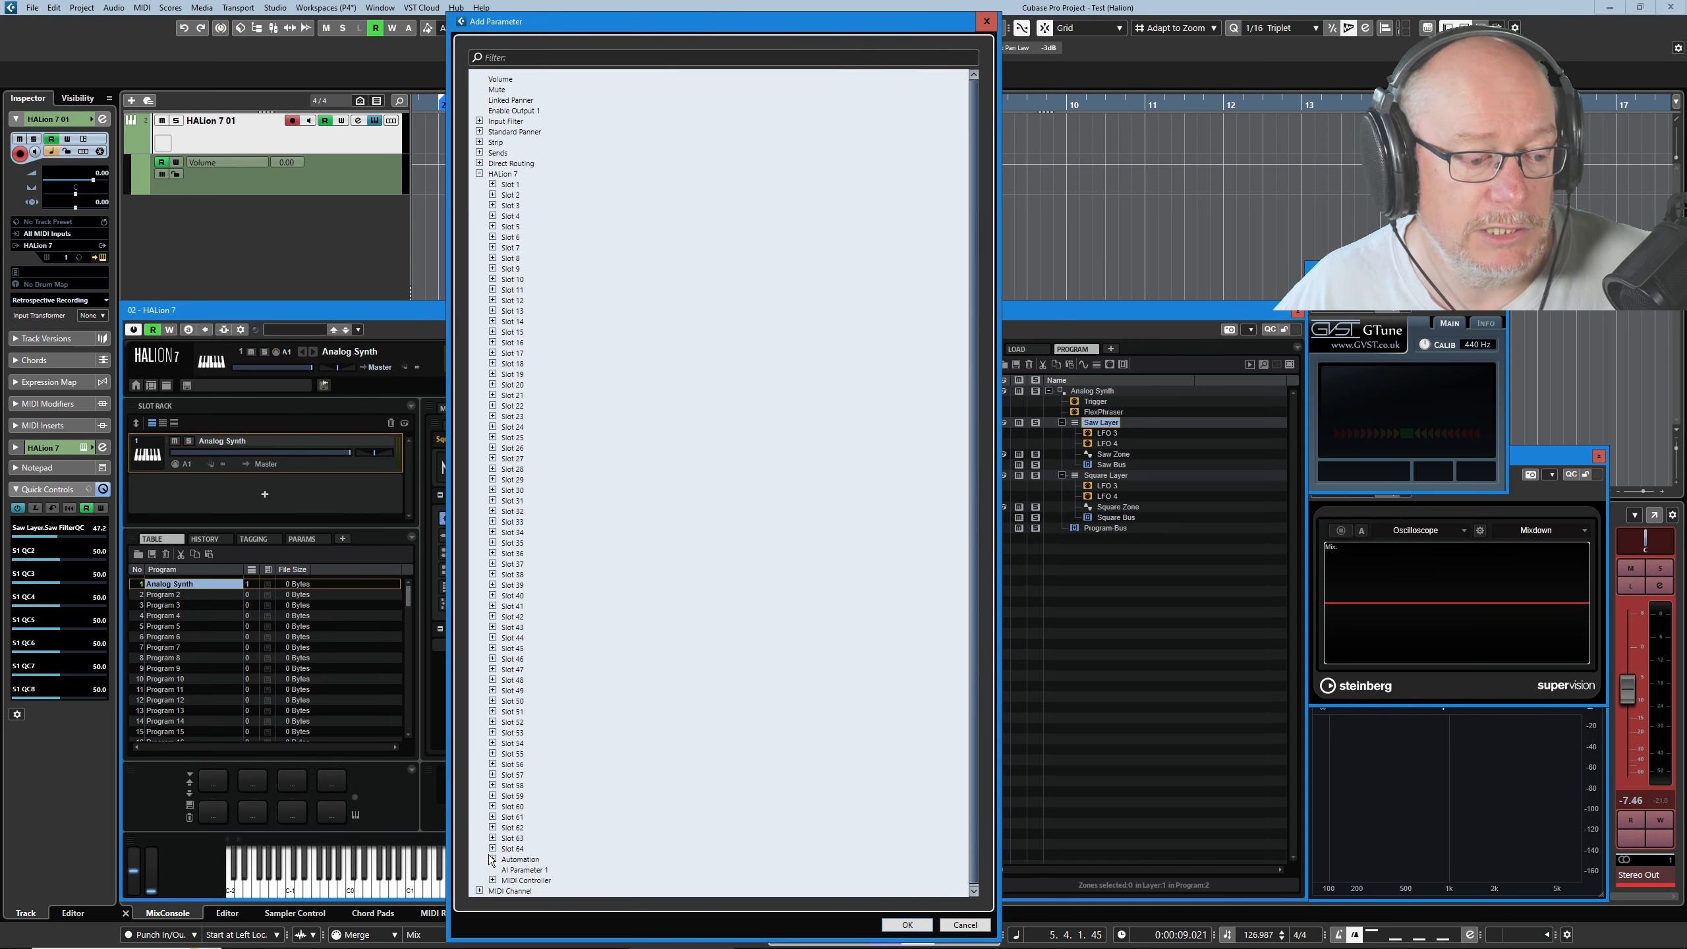
Set the HALion 7 01 track's automation lane to the HALion 7 parameter Saw Layer.Saw Filter QC
click(493, 860)
scroll(536, 825, down, 10)
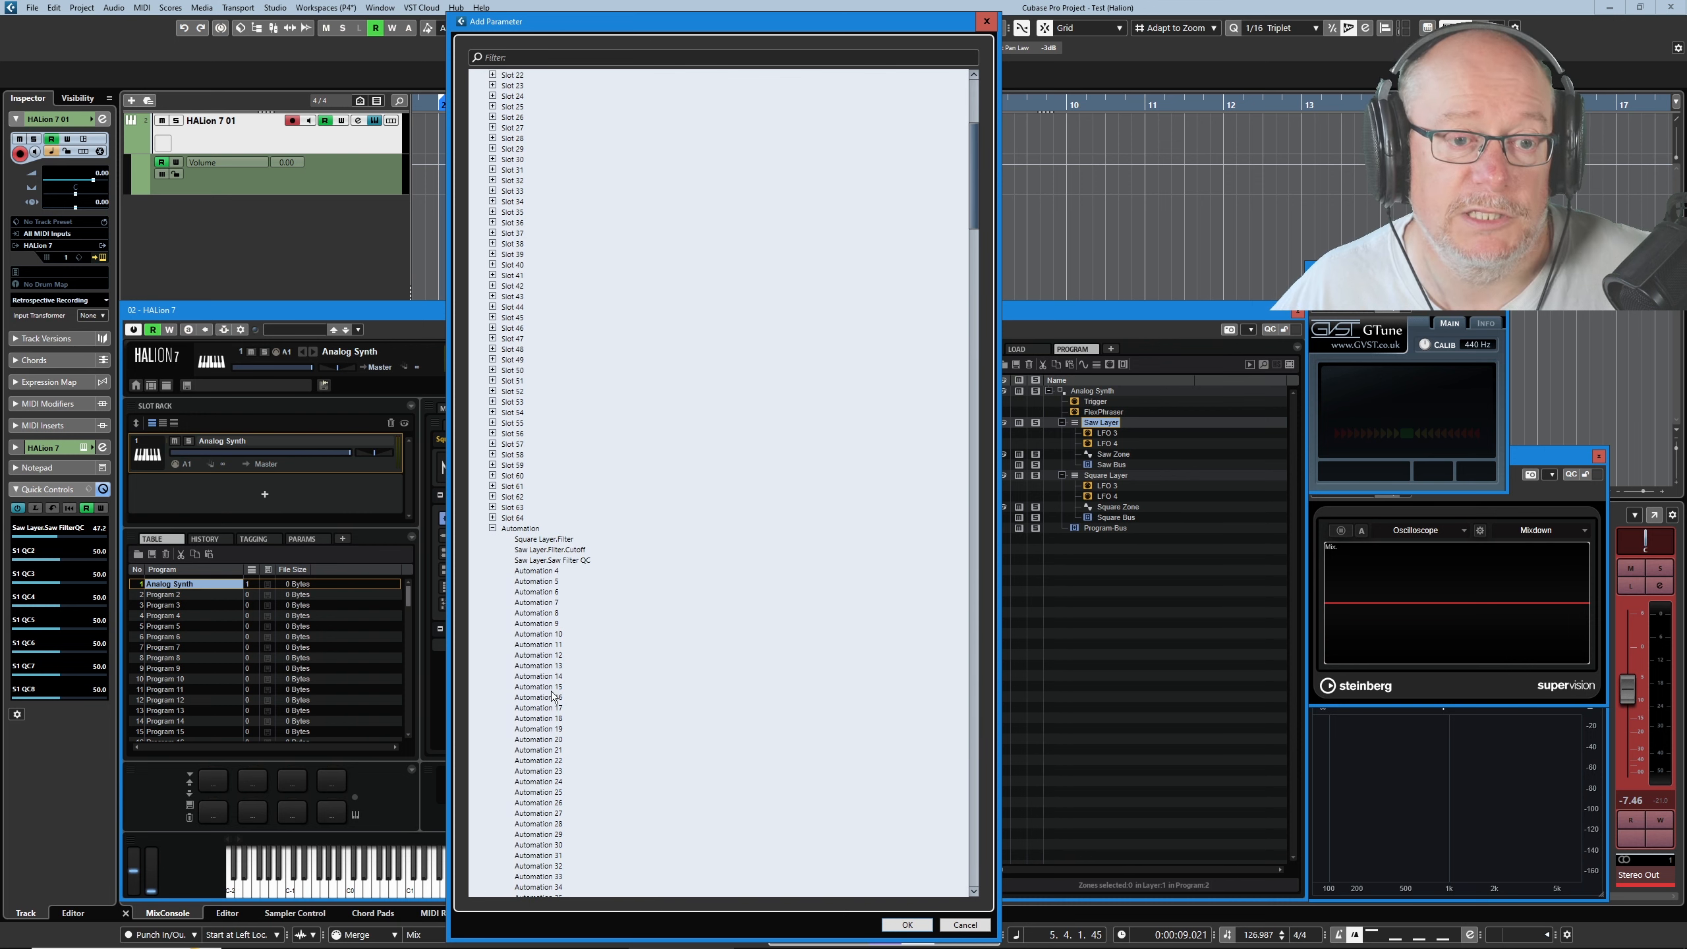
click(576, 561)
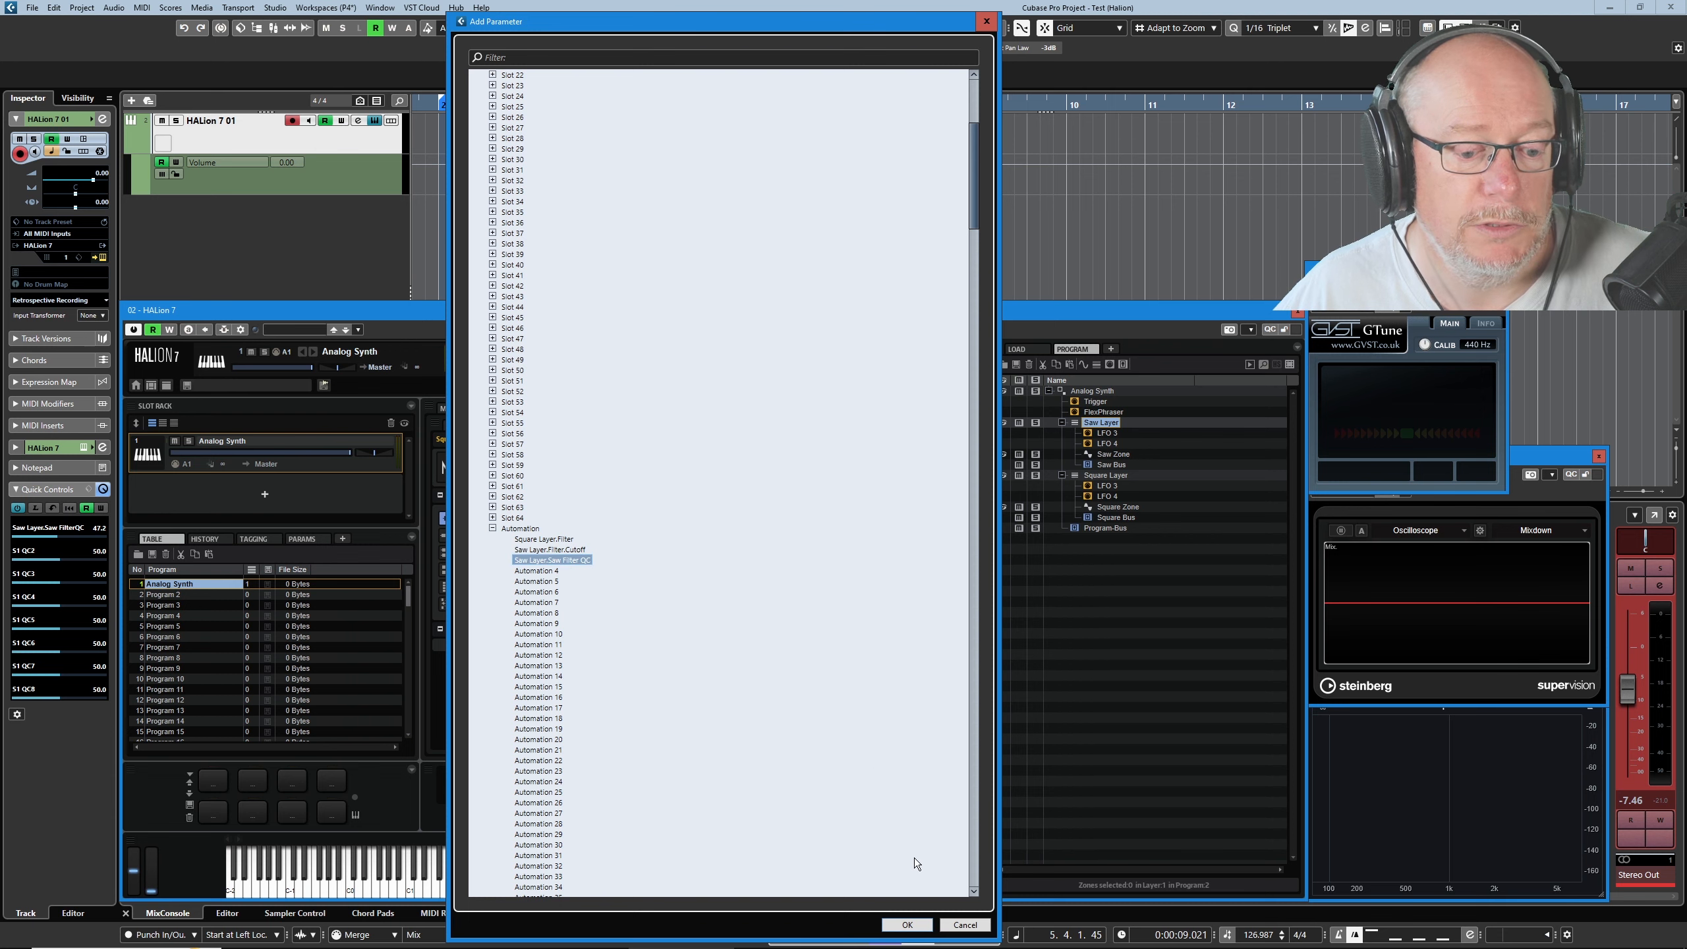
click(905, 928)
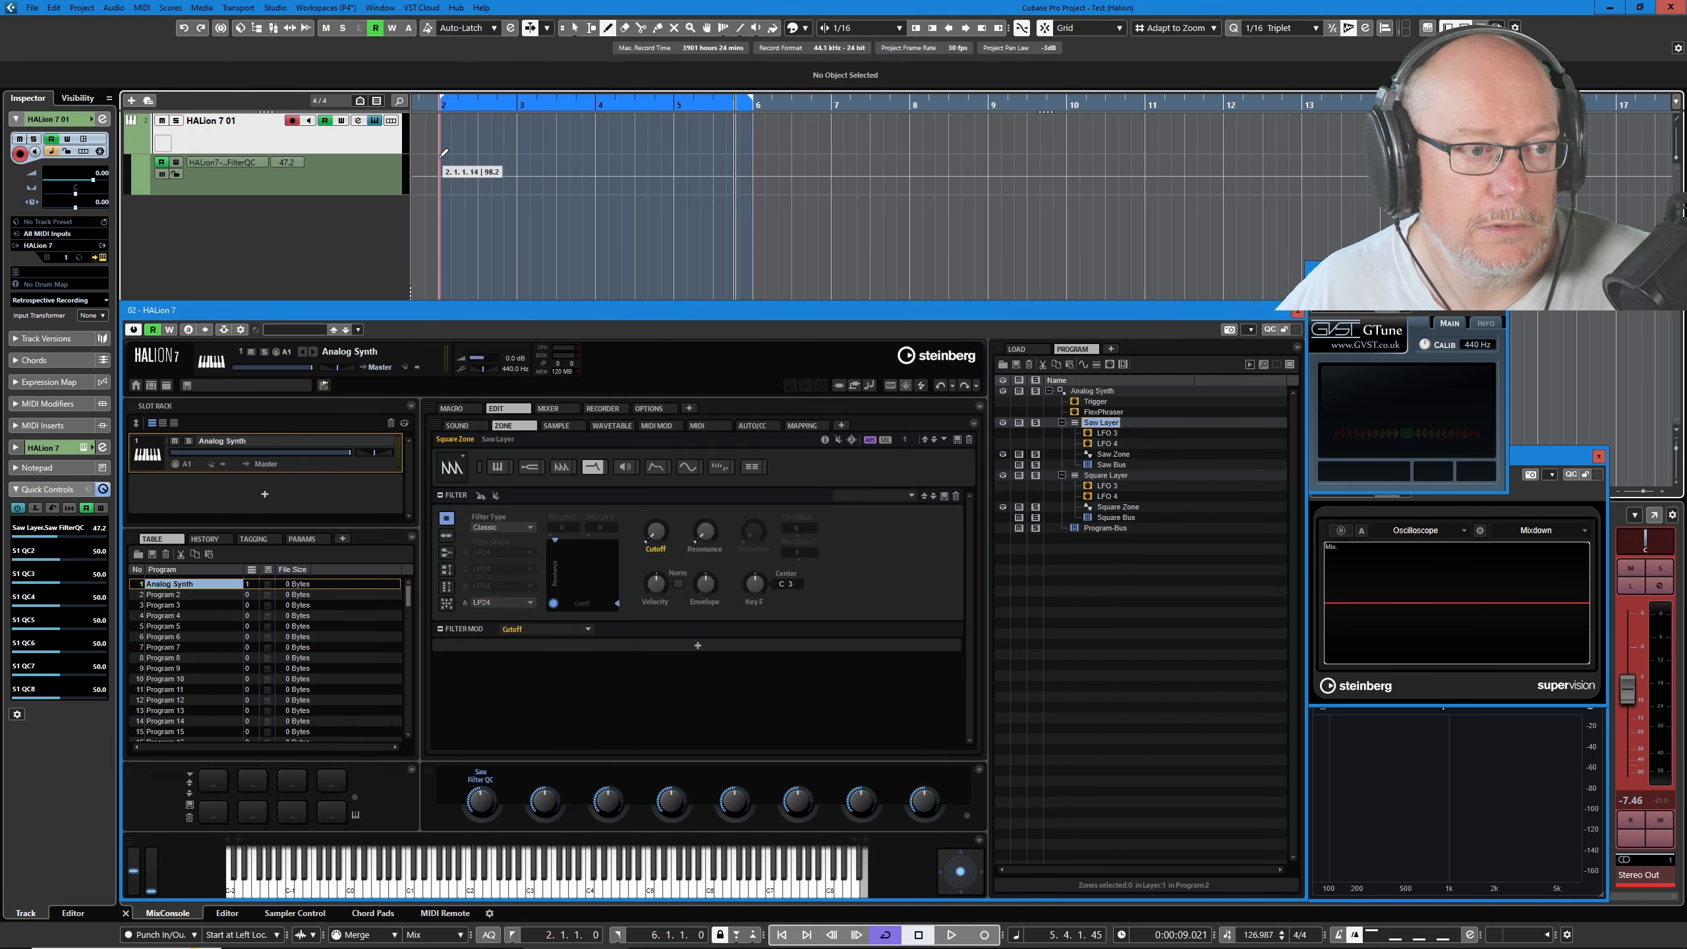
Draw a falling curve from bar 2 to about bar 5 in the Saw Filter QC lane and check it in playback
drag(439, 155, 720, 193)
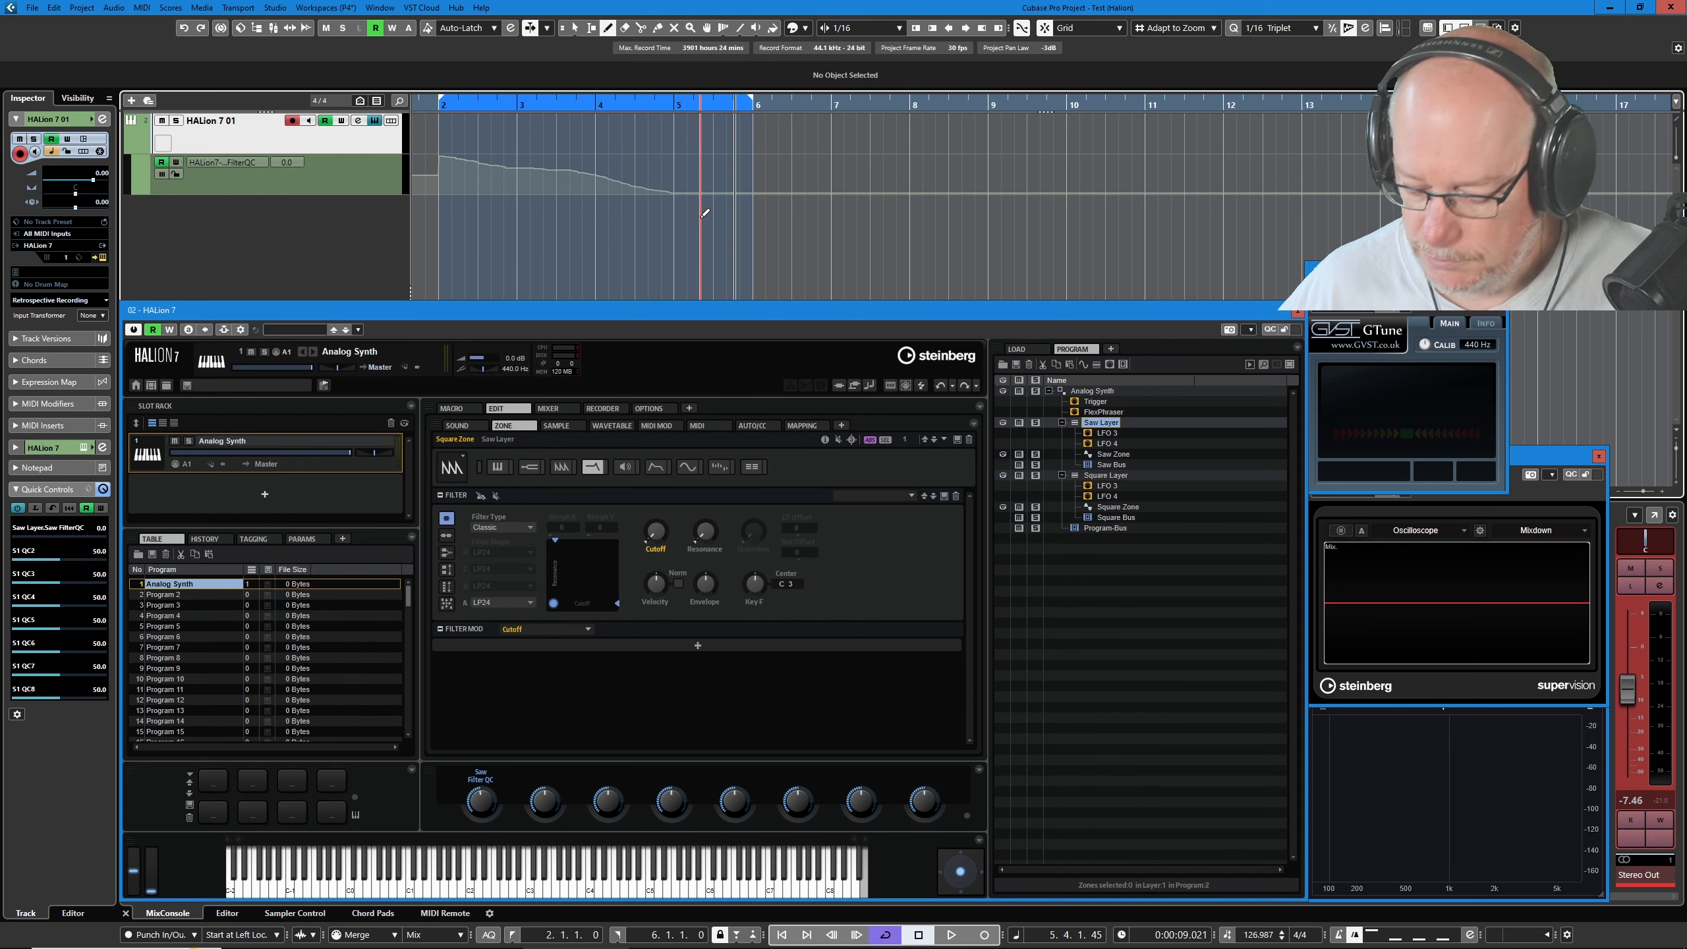
key(space)
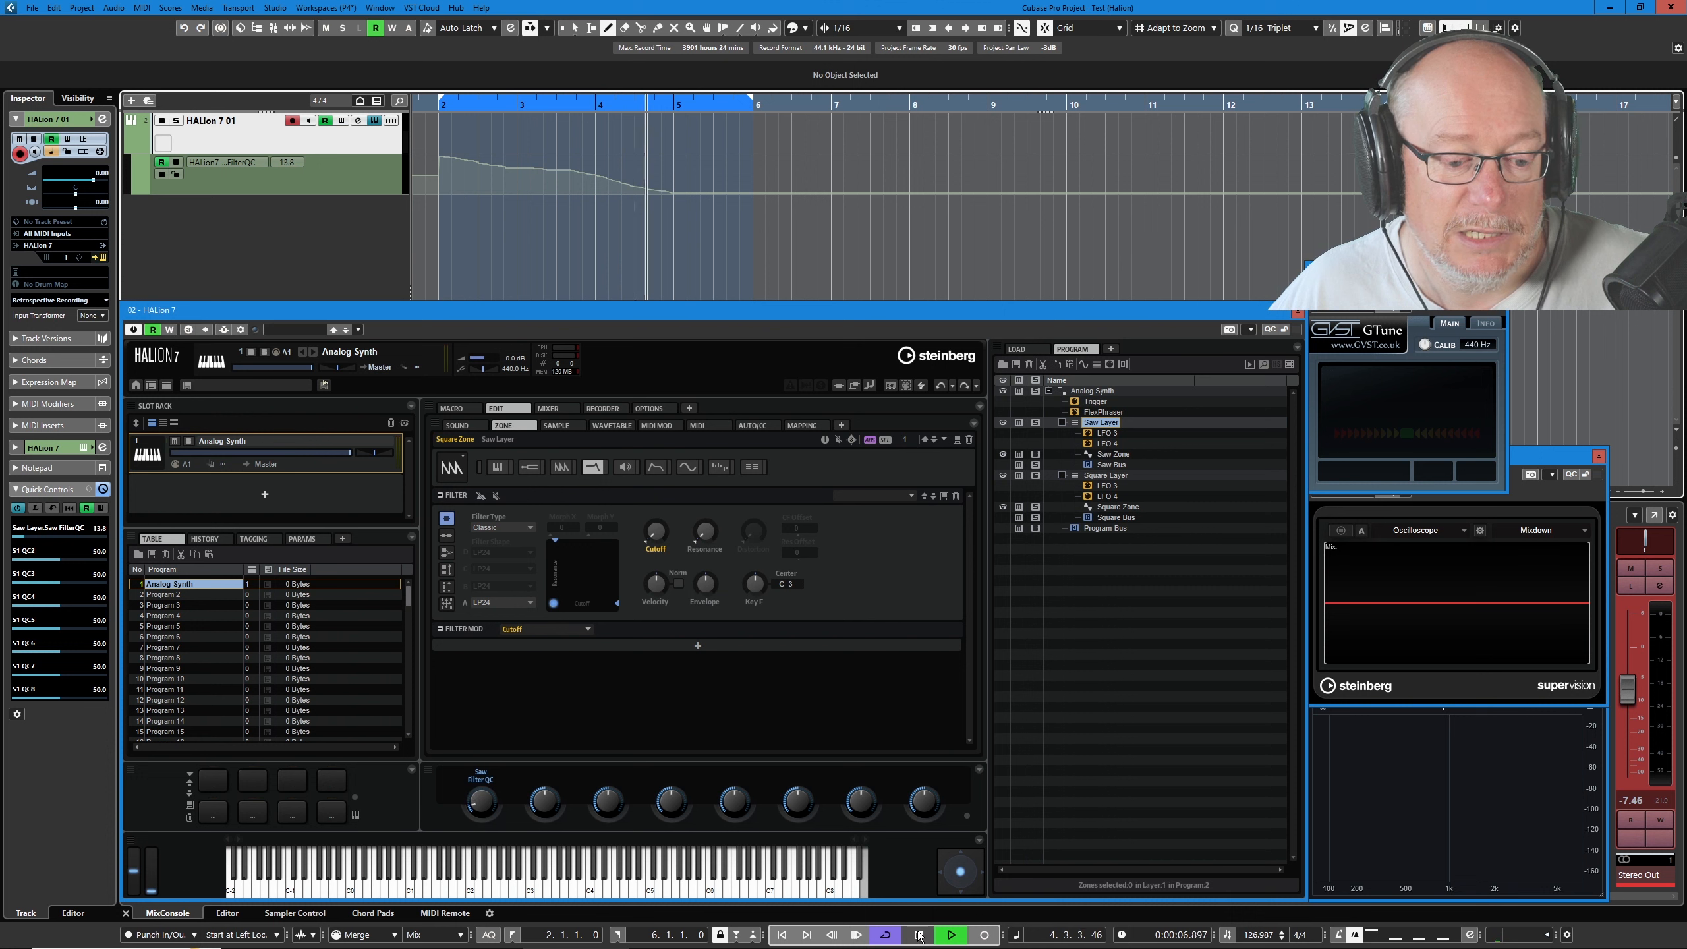
key(space)
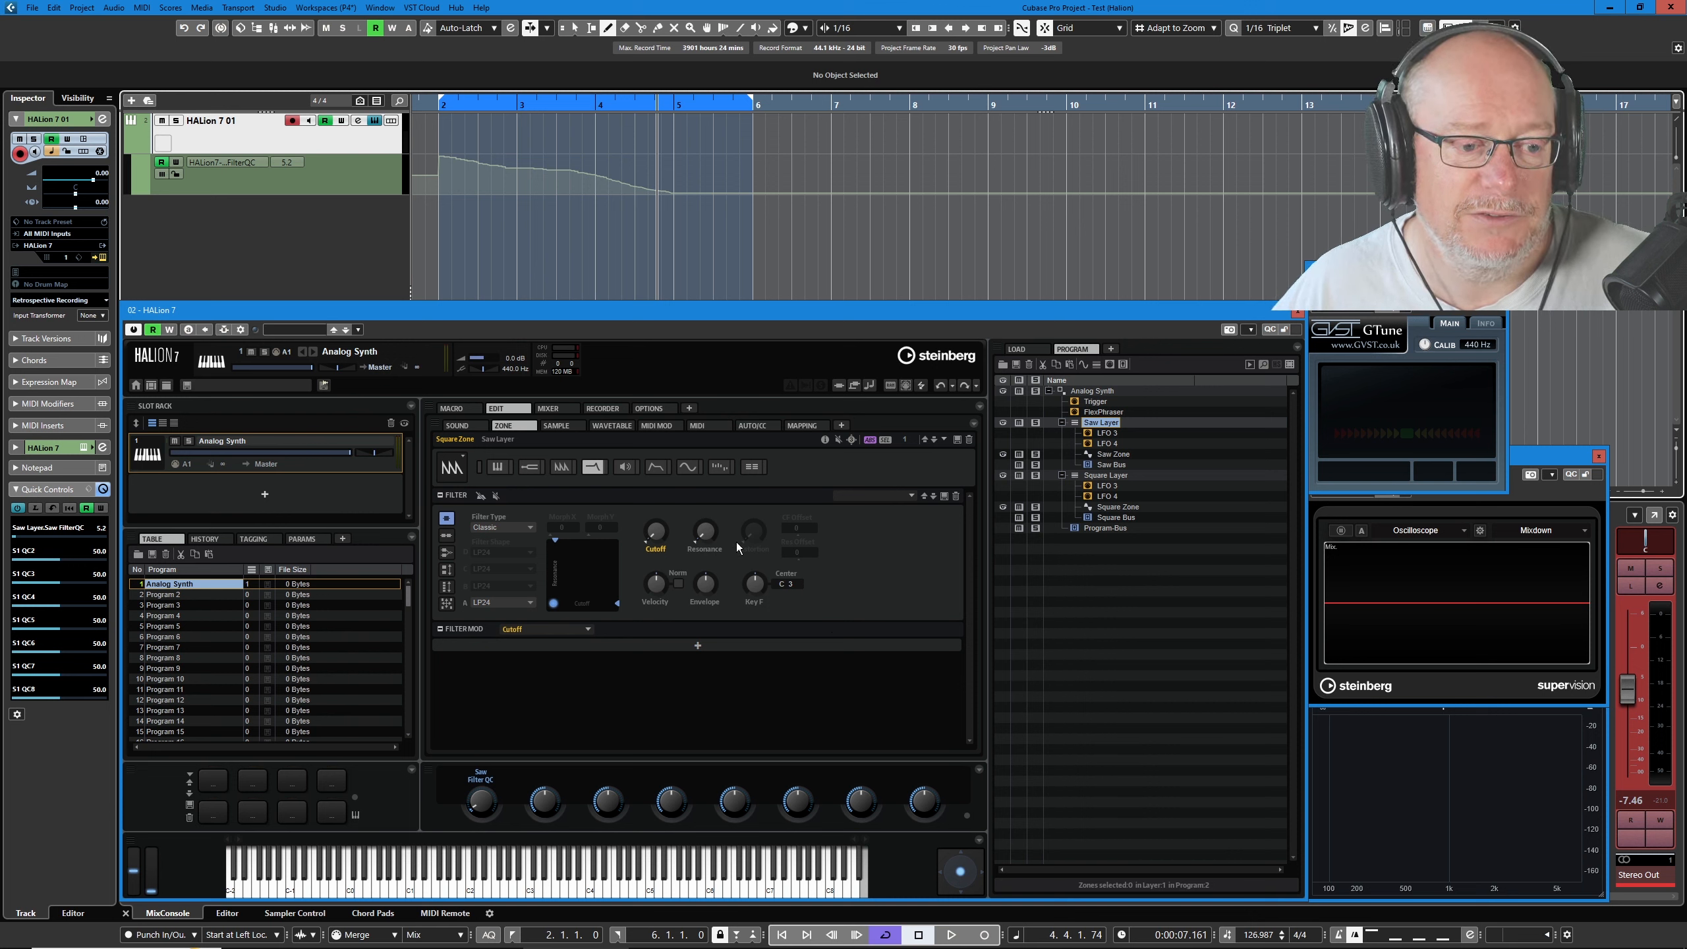
mouse_move(659, 530)
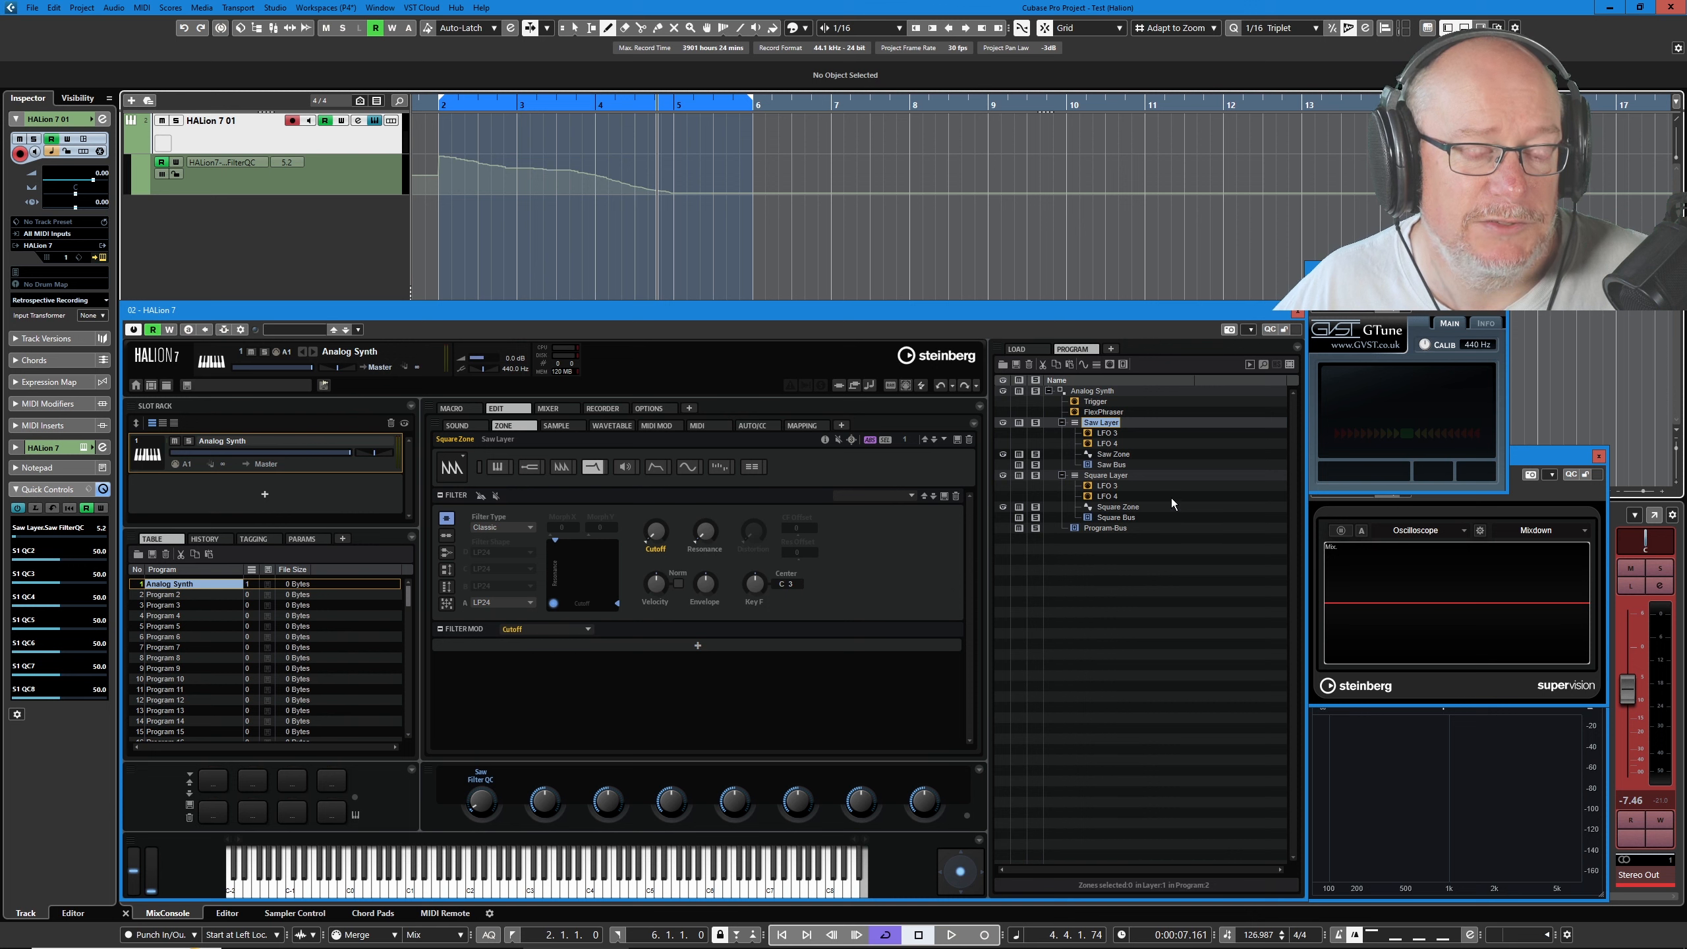
Assign the Square Layer's filter cutoff to quick control QC 1 of the Square Layer
click(1104, 475)
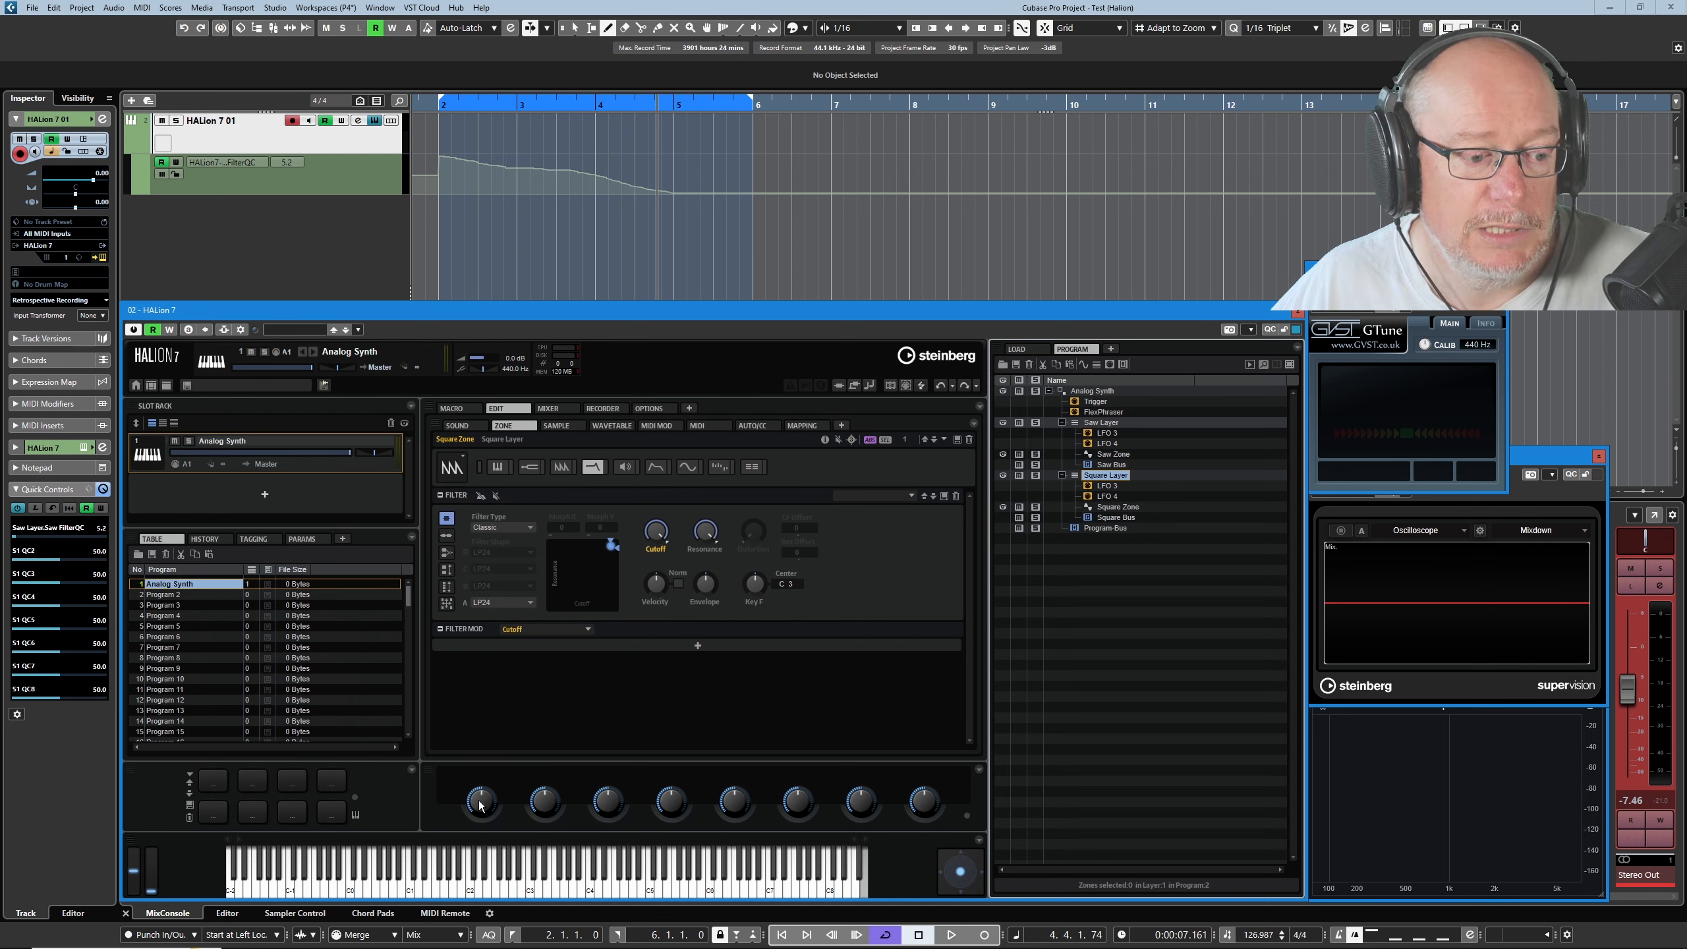
right_click(655, 529)
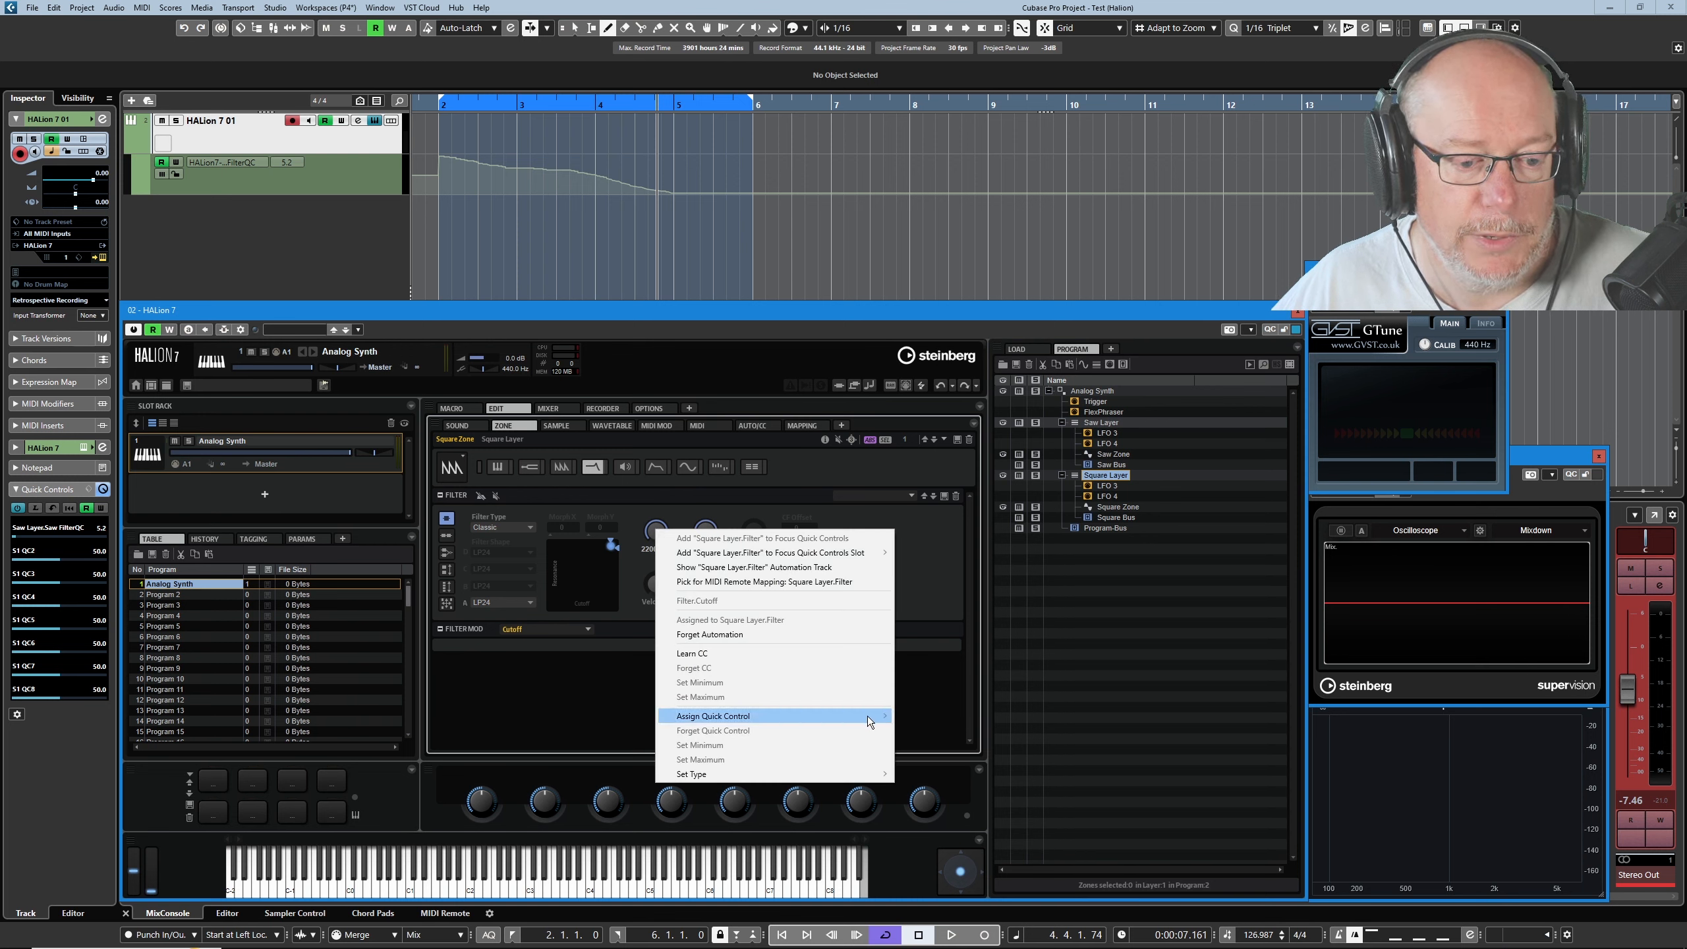
mouse_move(868, 717)
mouse_move(939, 733)
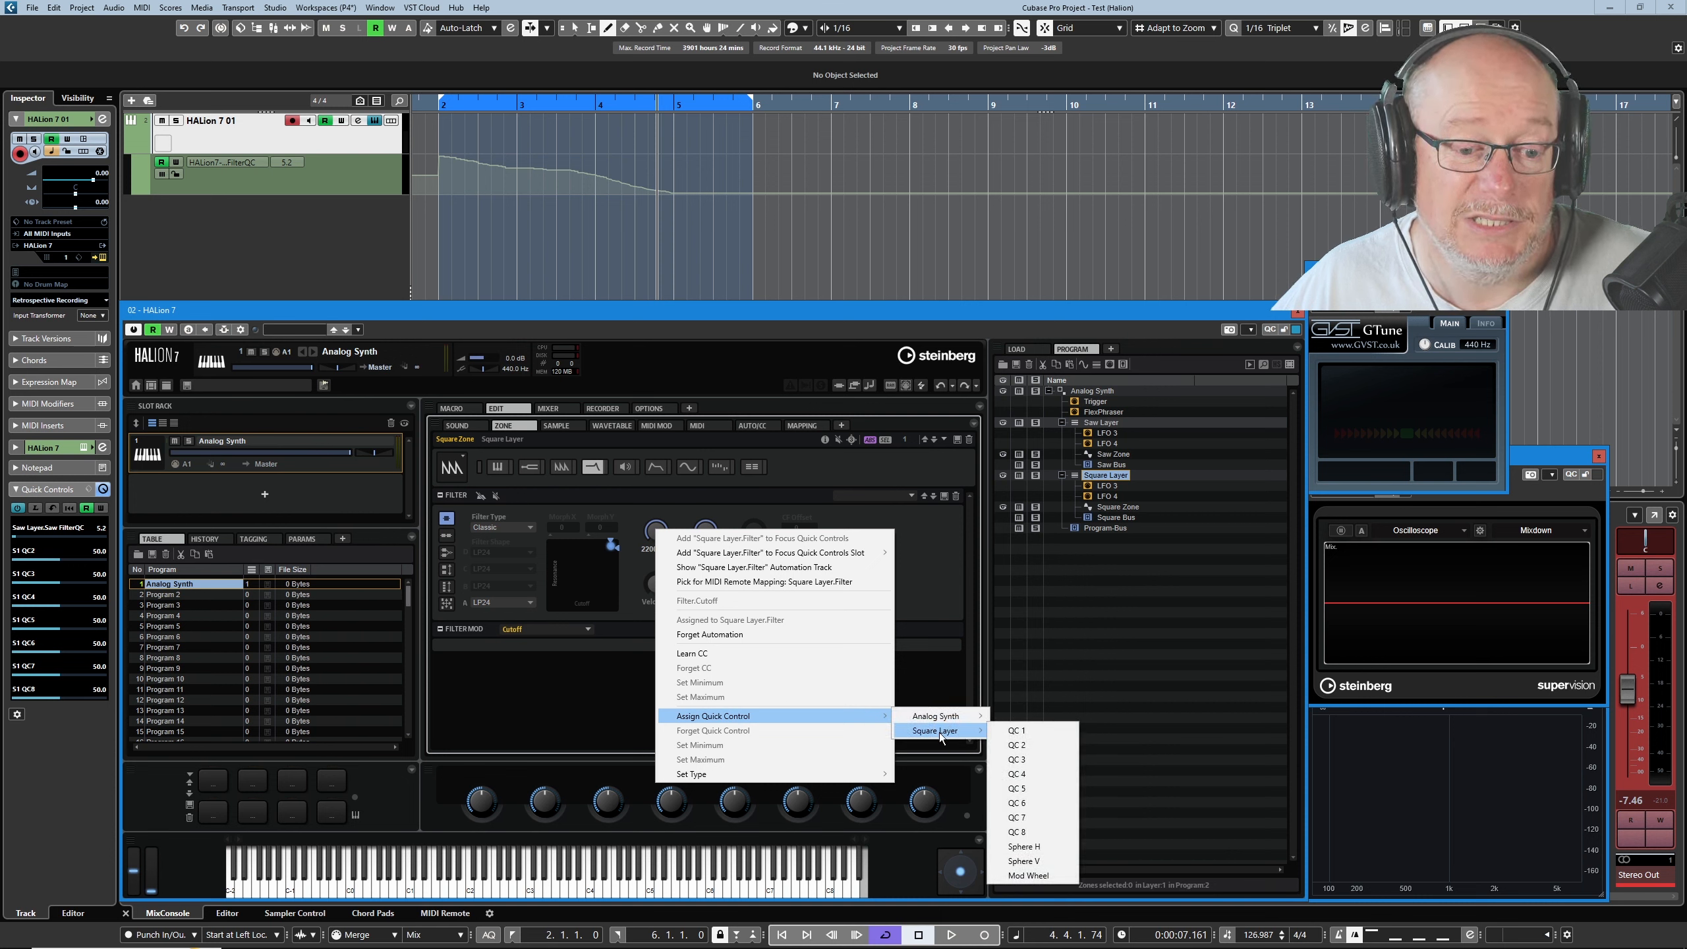
click(1016, 731)
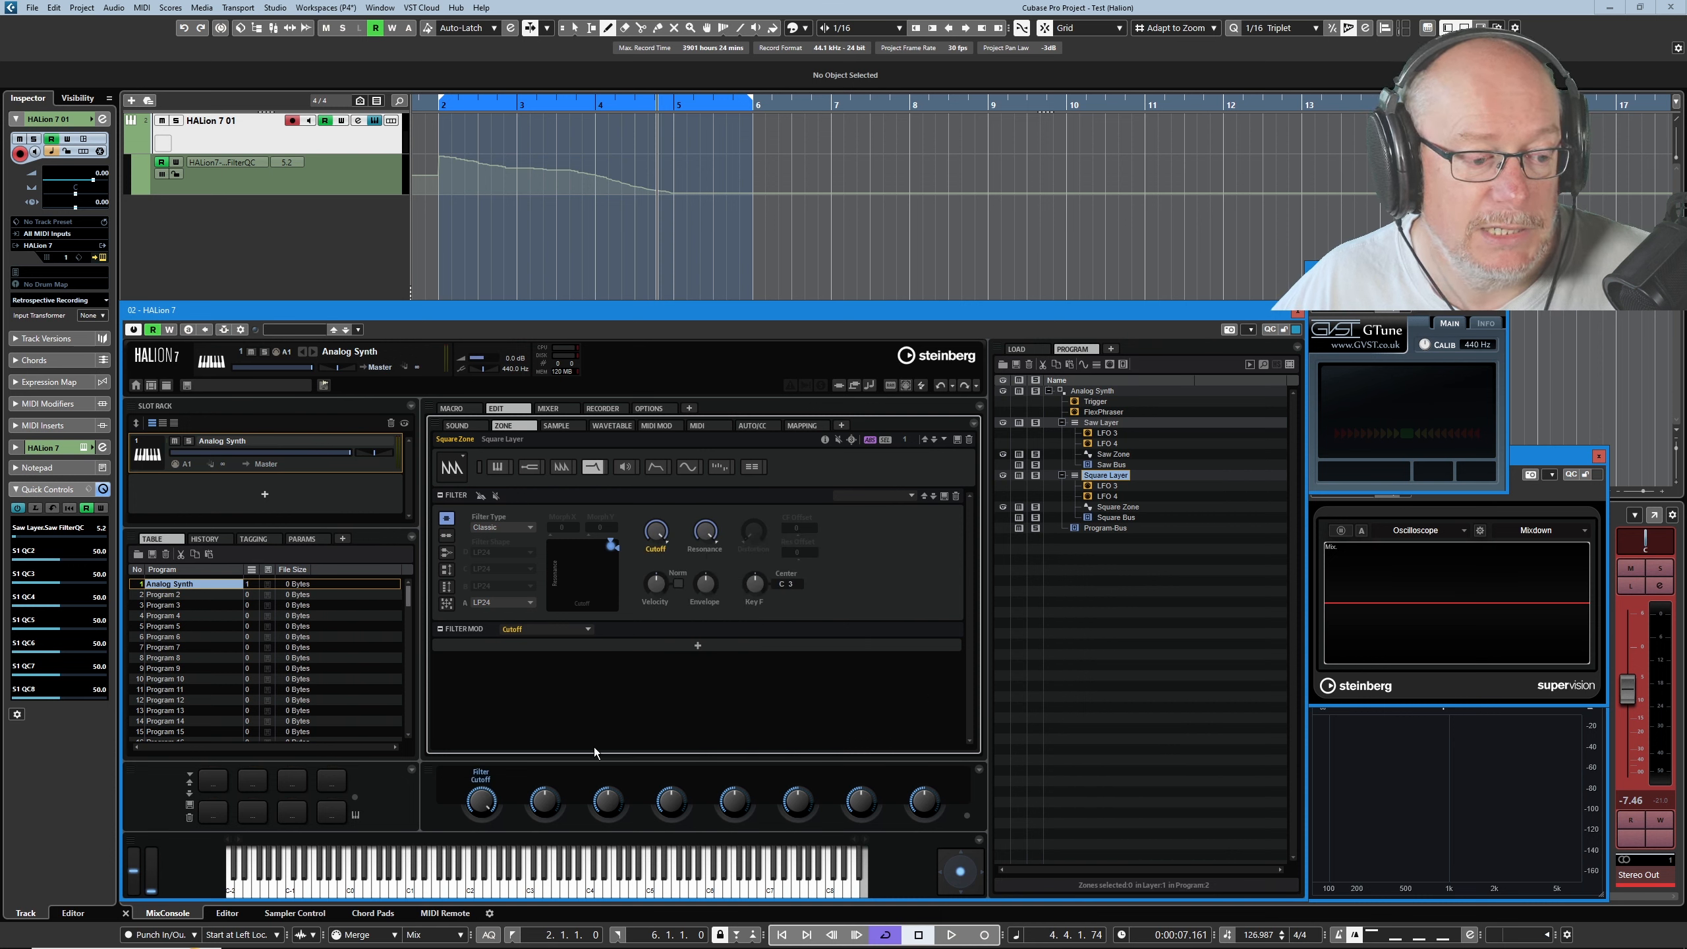
Rename the Square Layer's first quick control as Square Filter QC and assign it to a new automation parameter
double_click(495, 788)
text(Square F)
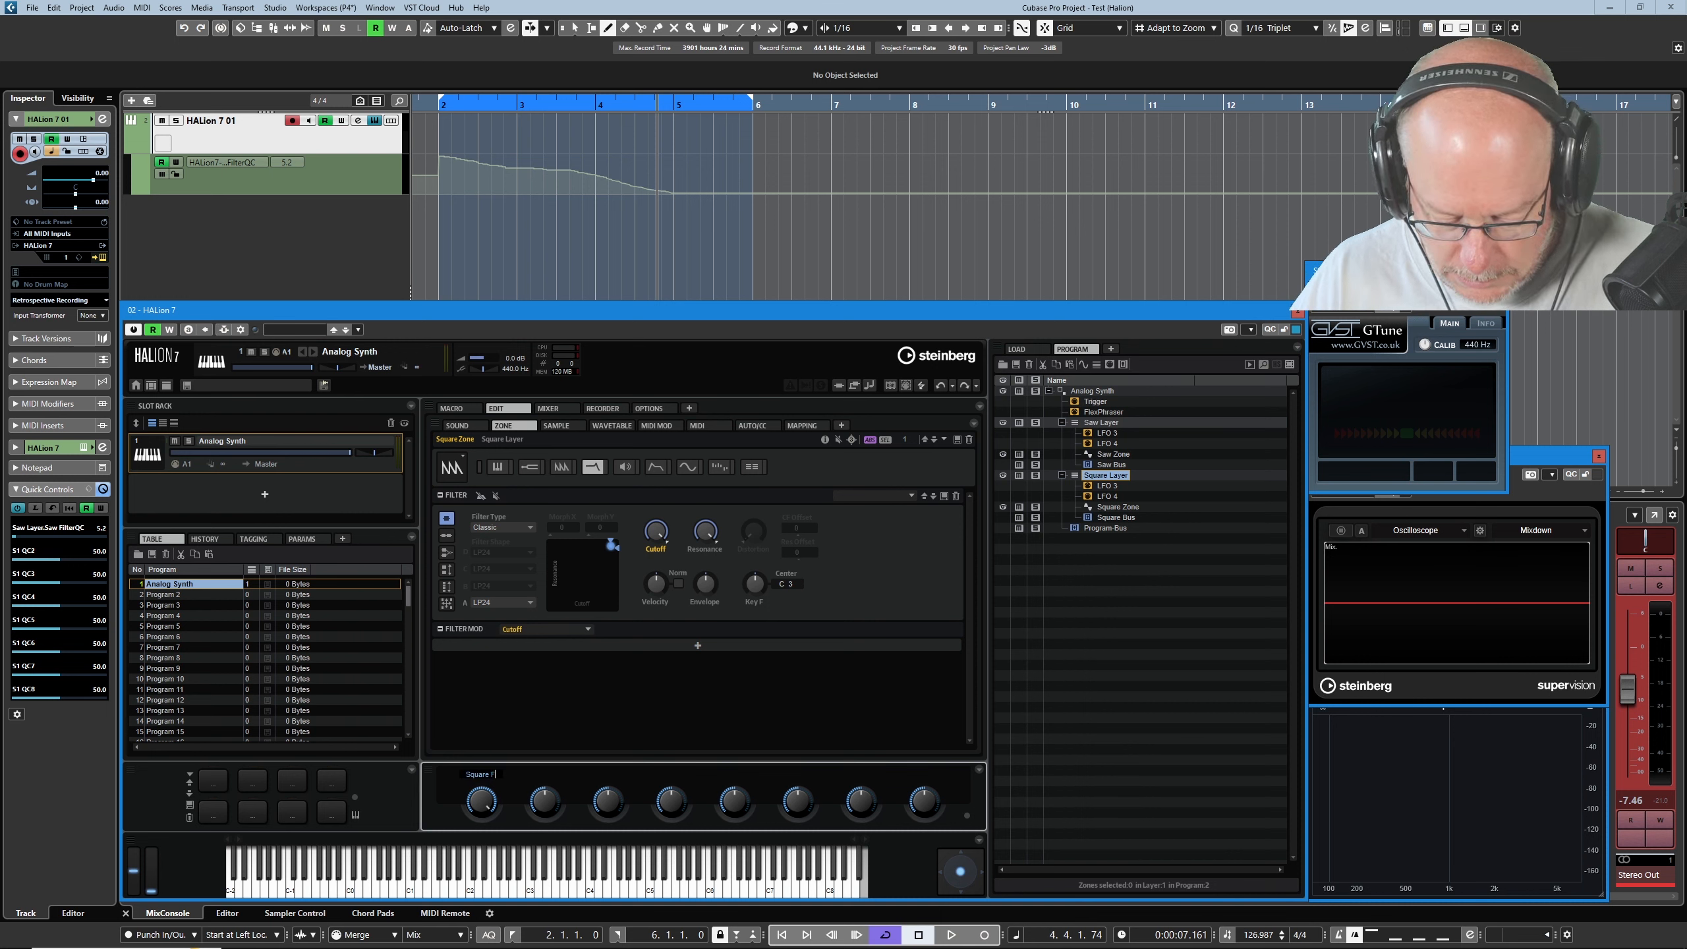
text(ilter QC)
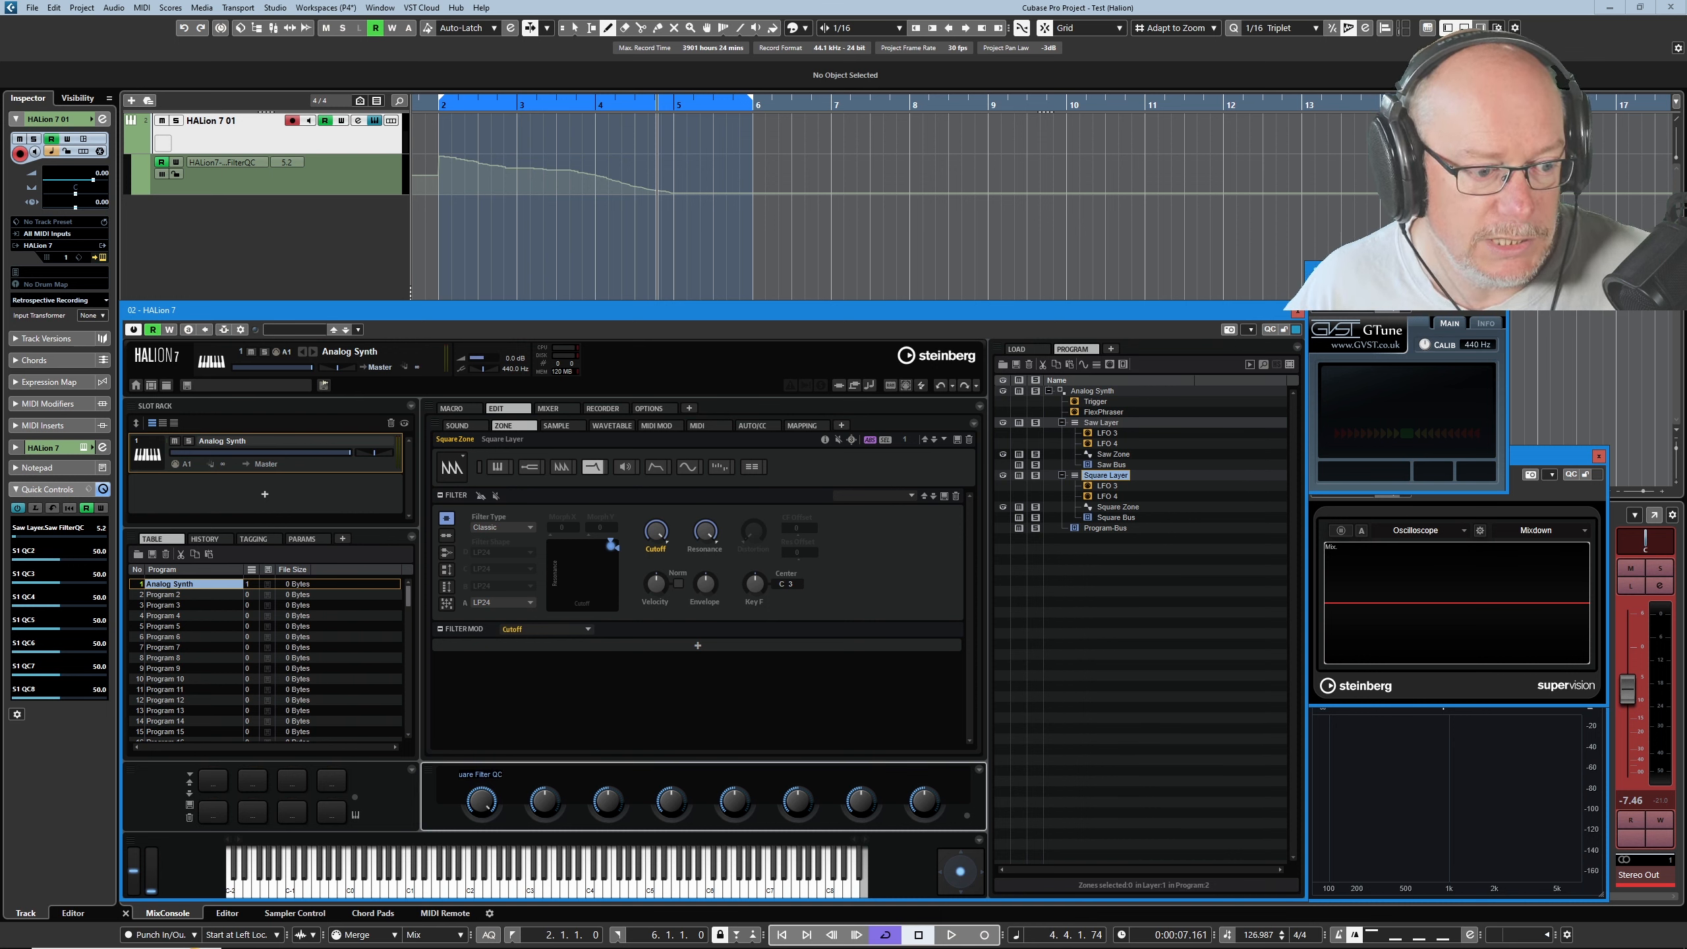
key(Return)
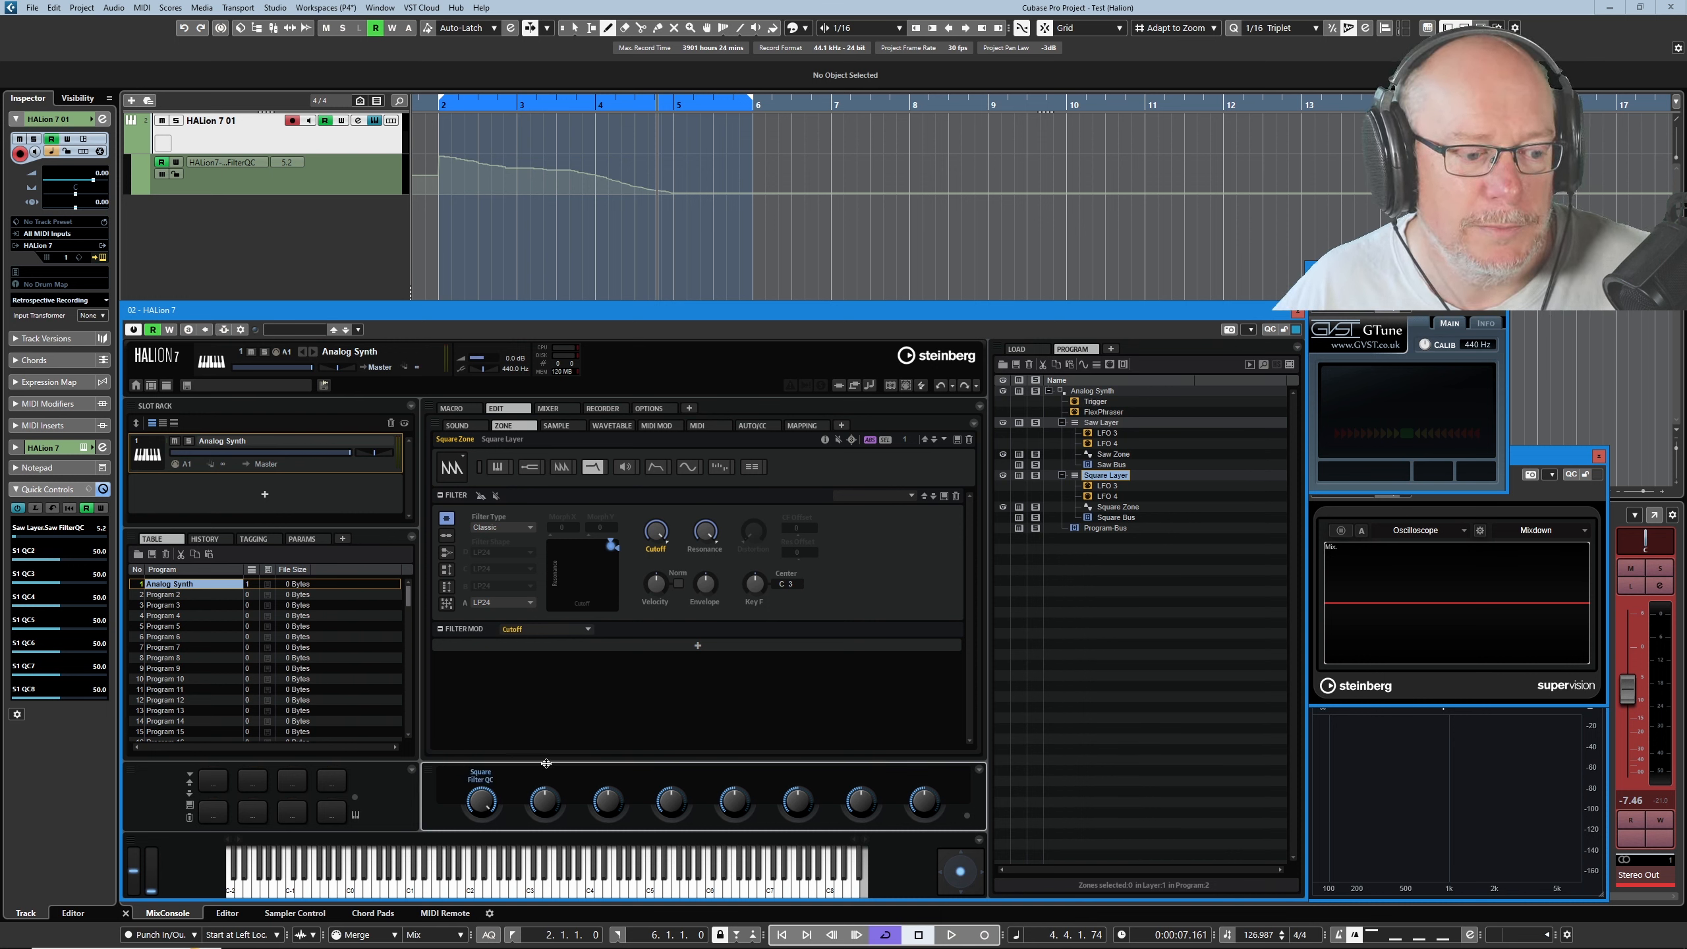
right_click(479, 801)
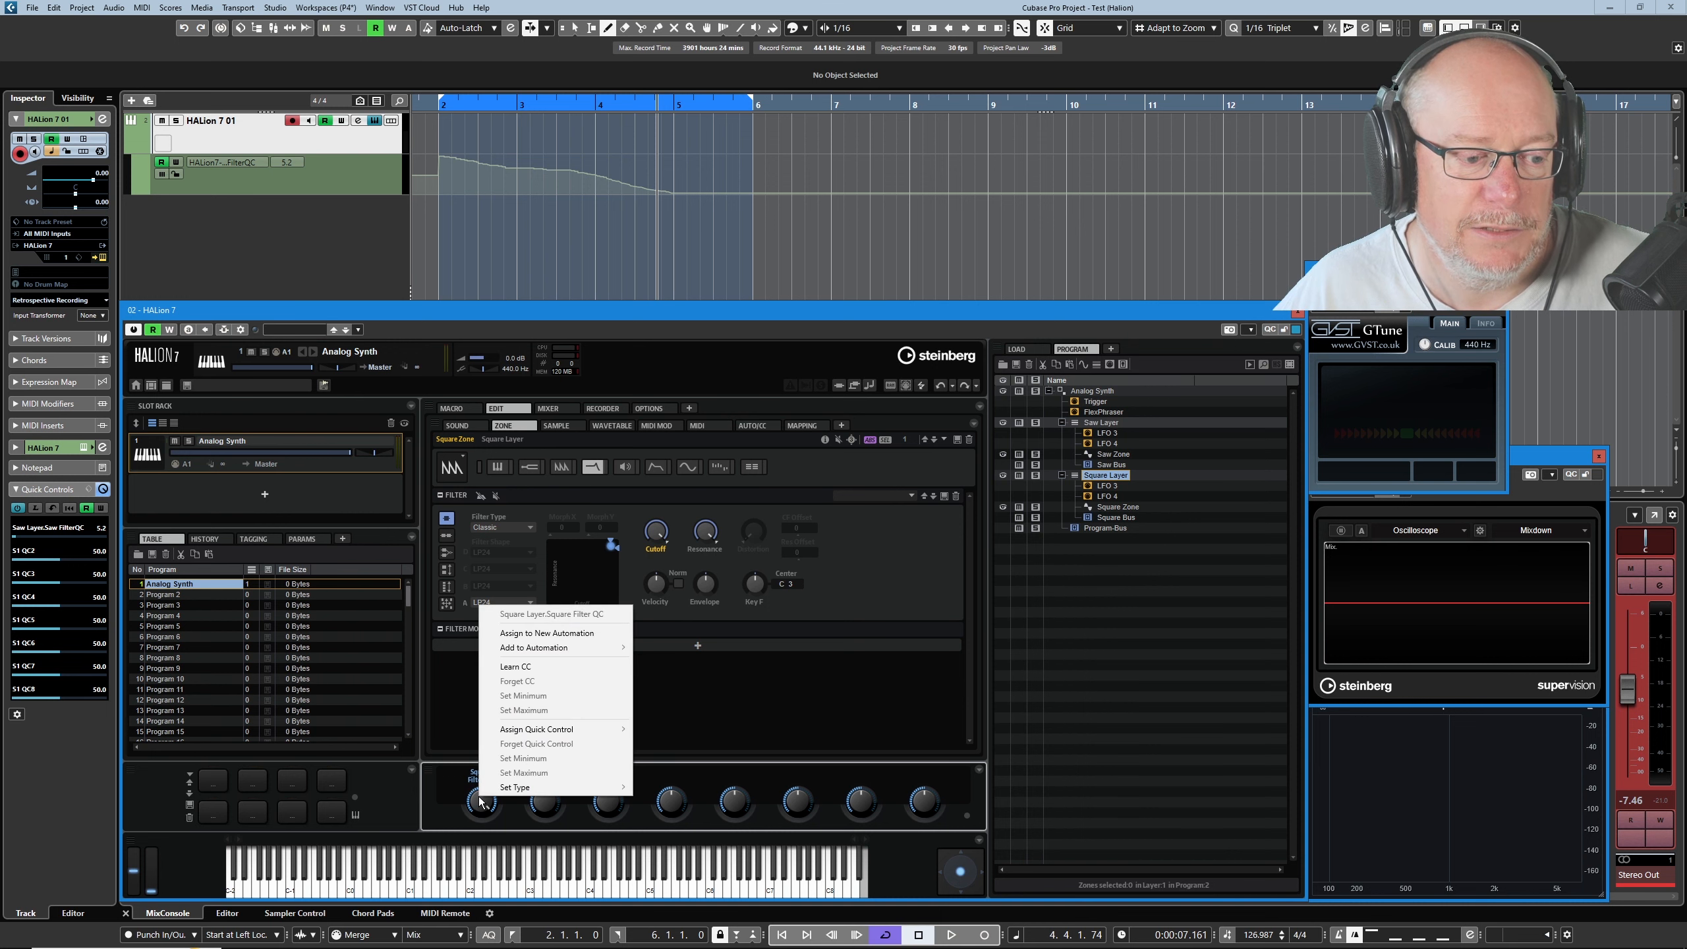
click(577, 632)
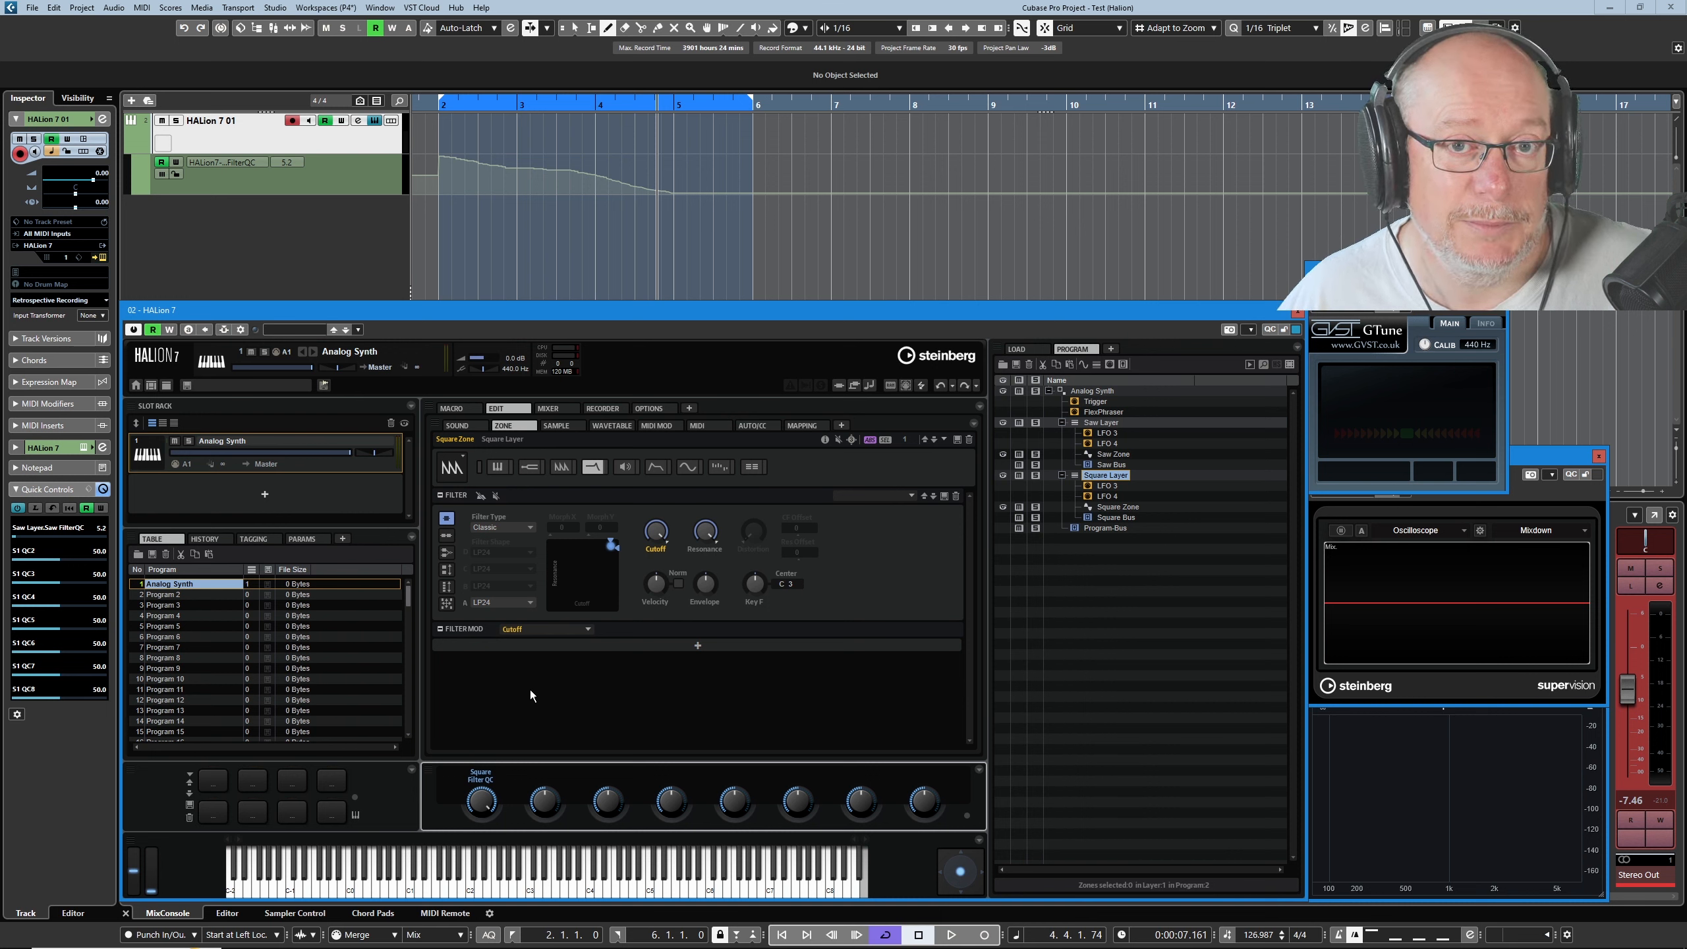
Remove the Saw Filter QC automation lane from the HALion 7 01 track
click(264, 175)
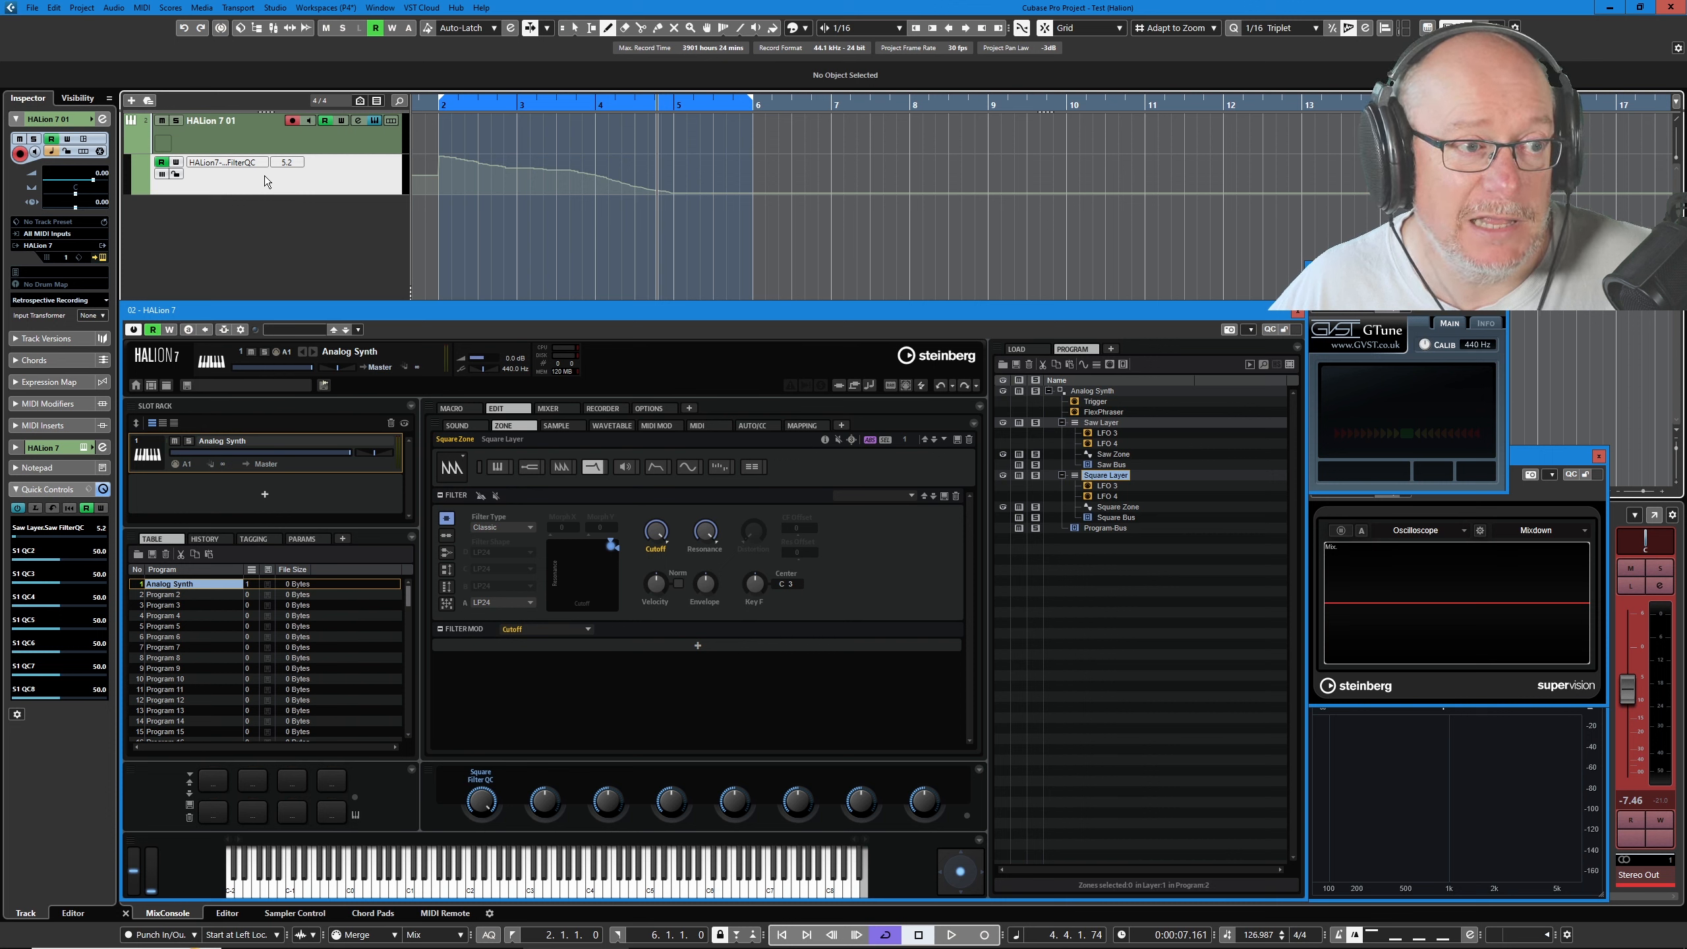
right_click(263, 175)
click(310, 219)
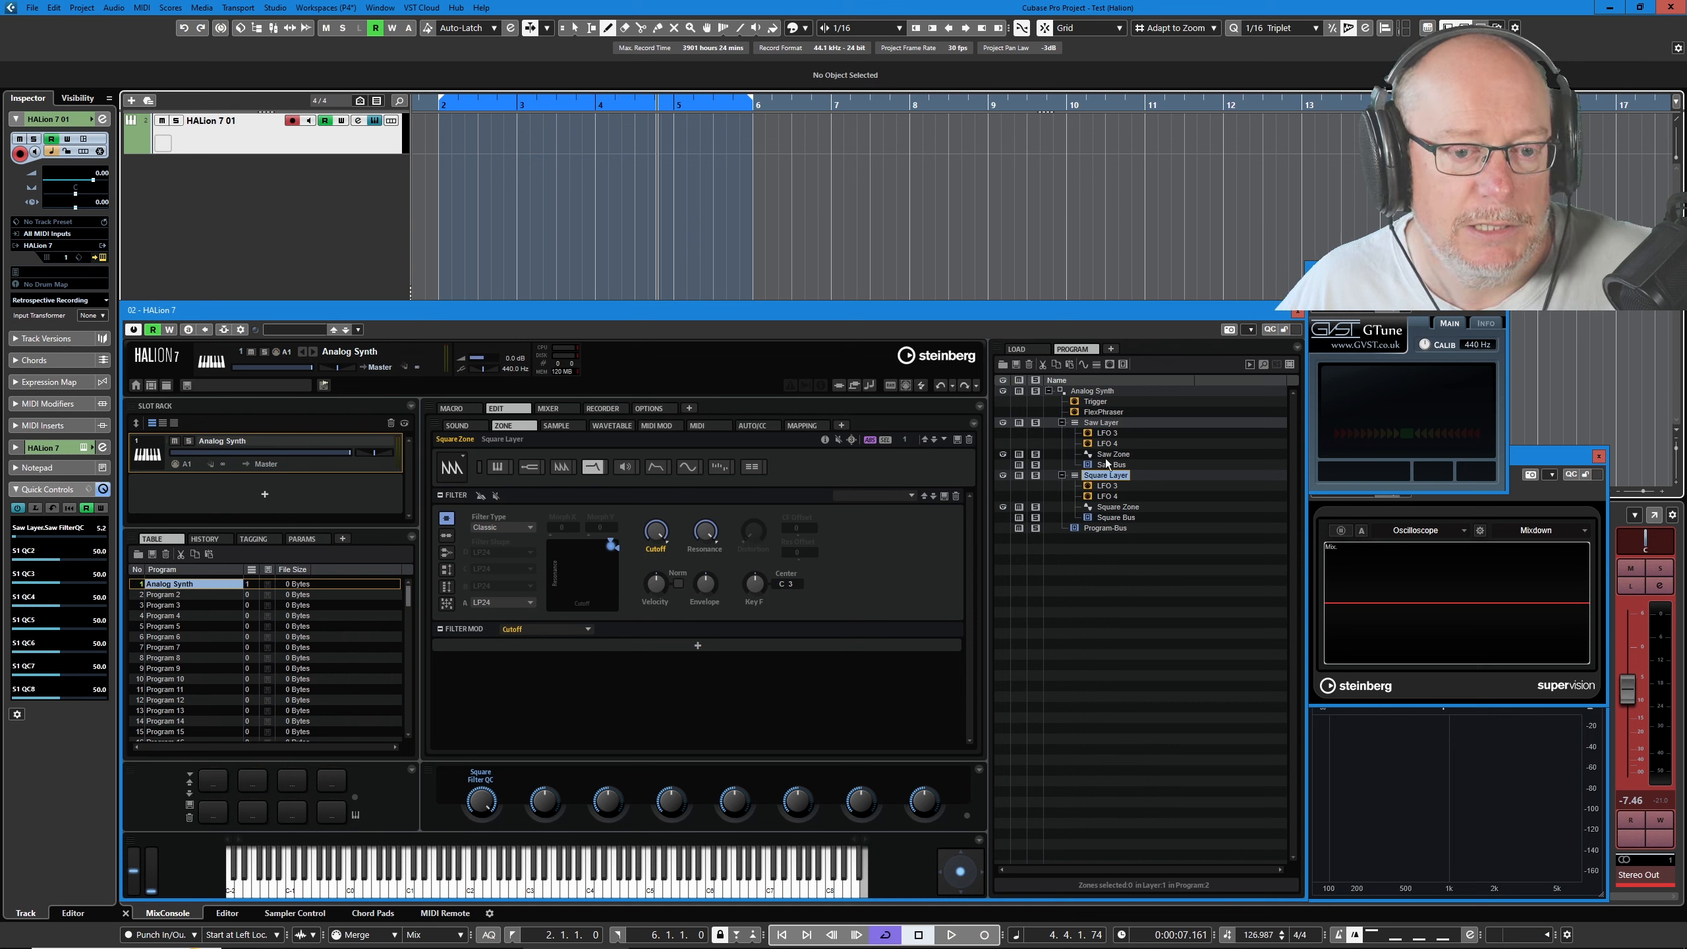
Assign the Saw Layer's Saw Filter QC to QC 1 of the Analog Synth program
click(1076, 402)
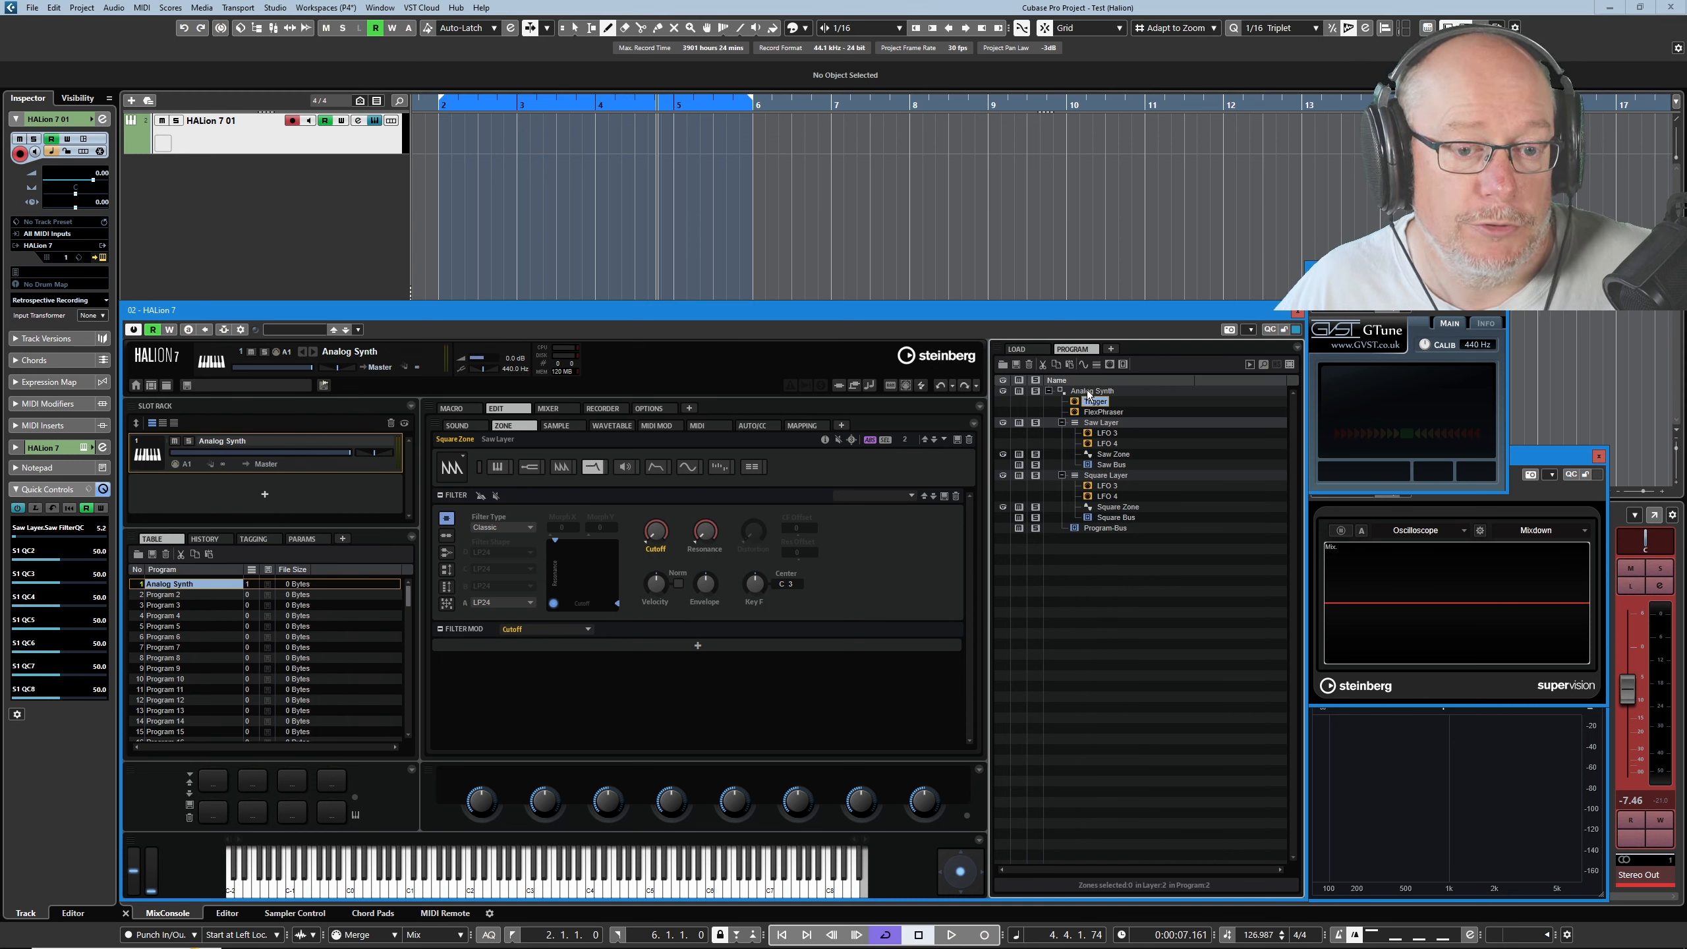
click(1088, 392)
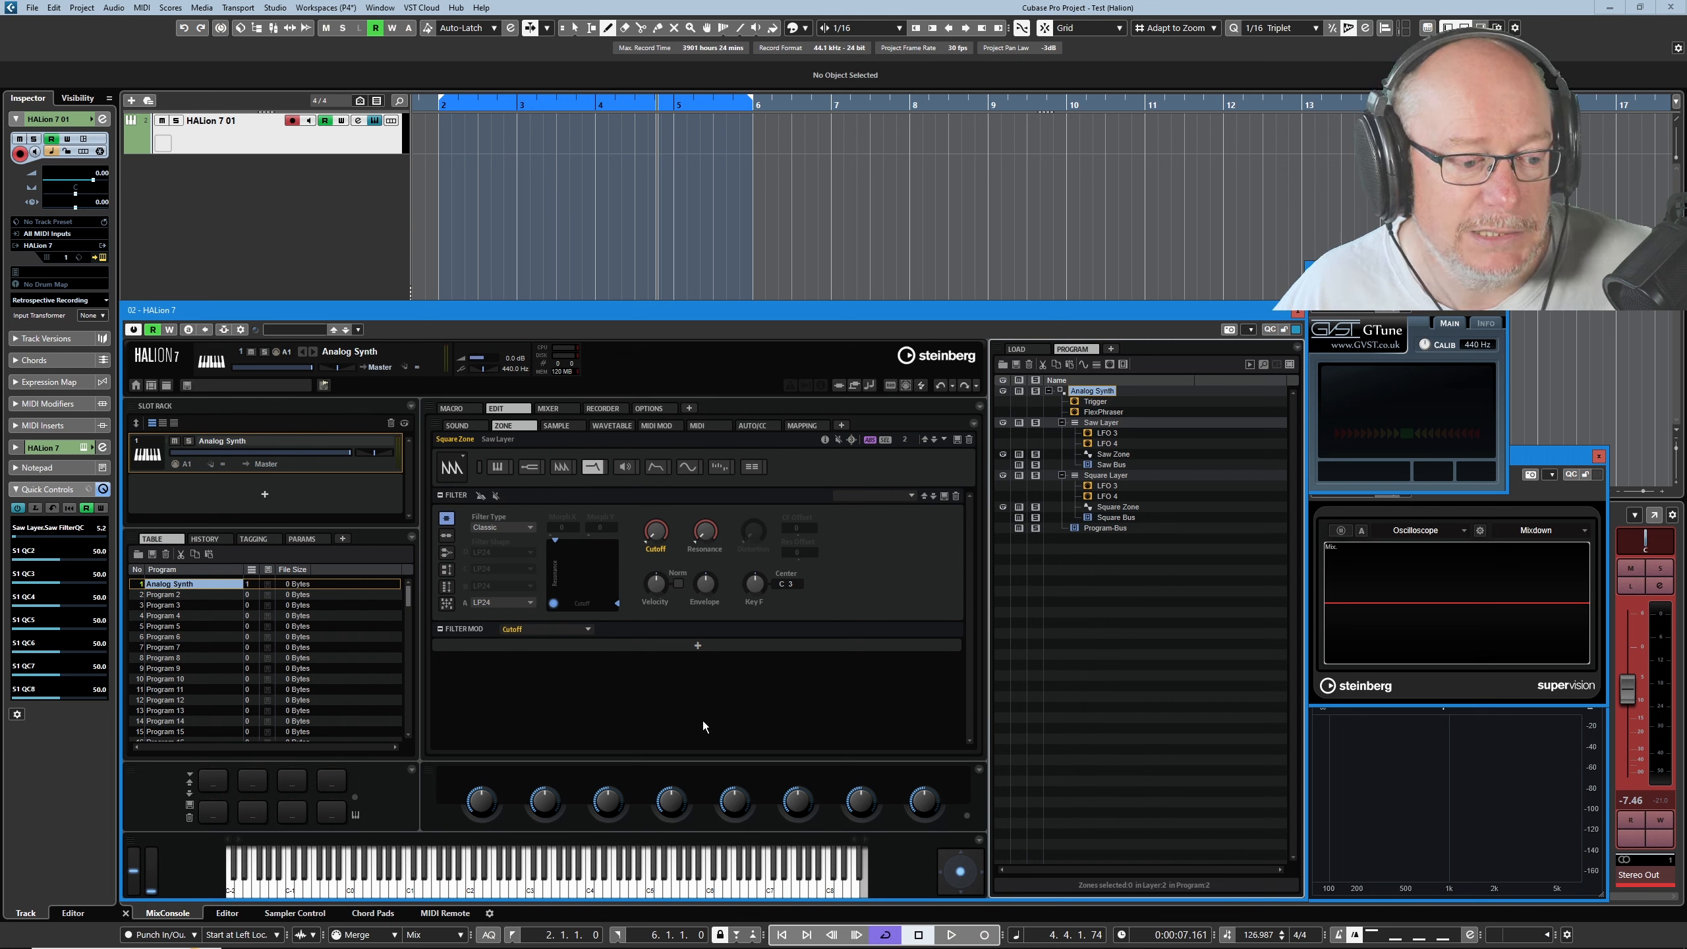
click(1101, 423)
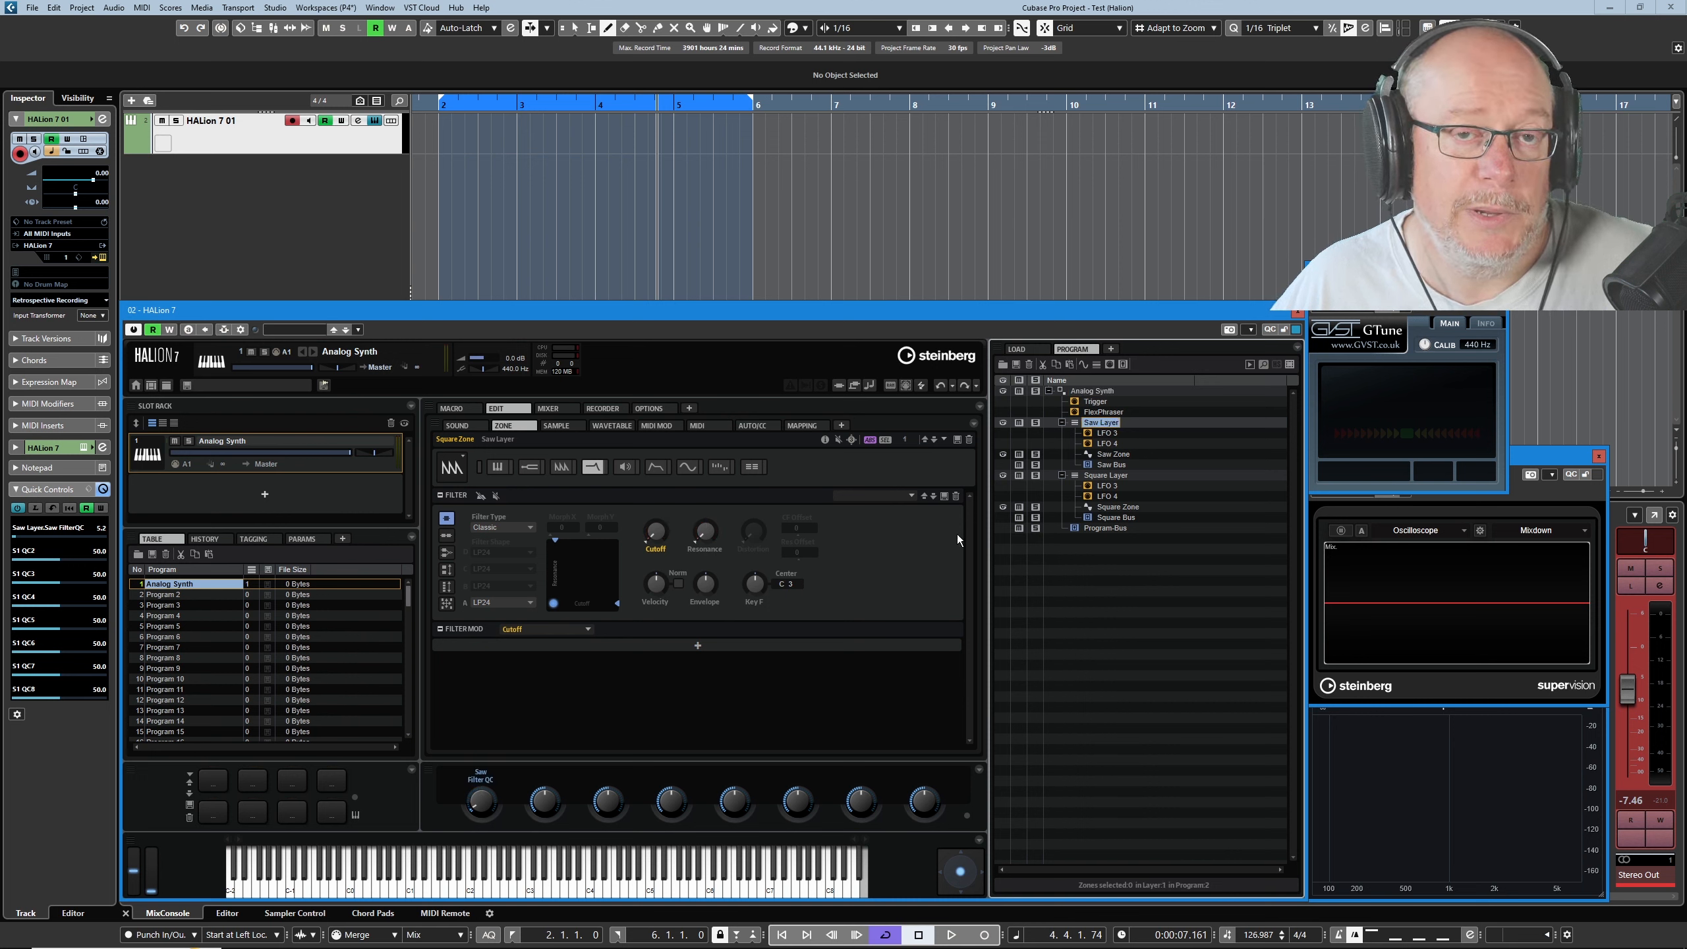
right_click(481, 802)
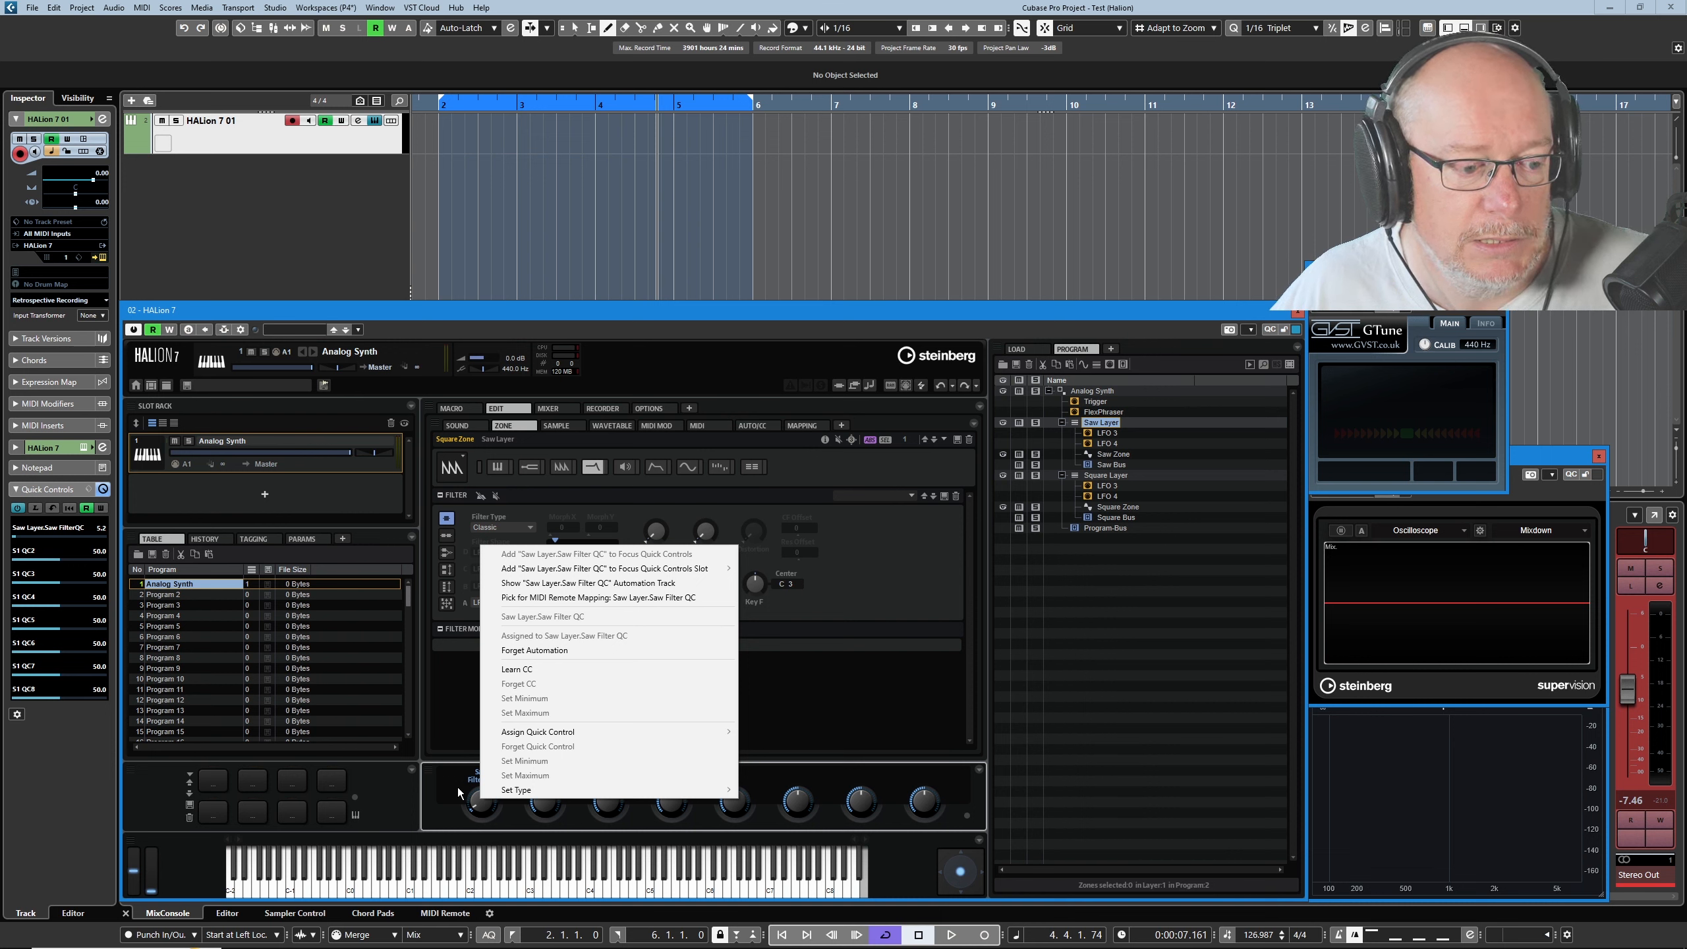
mouse_move(650, 730)
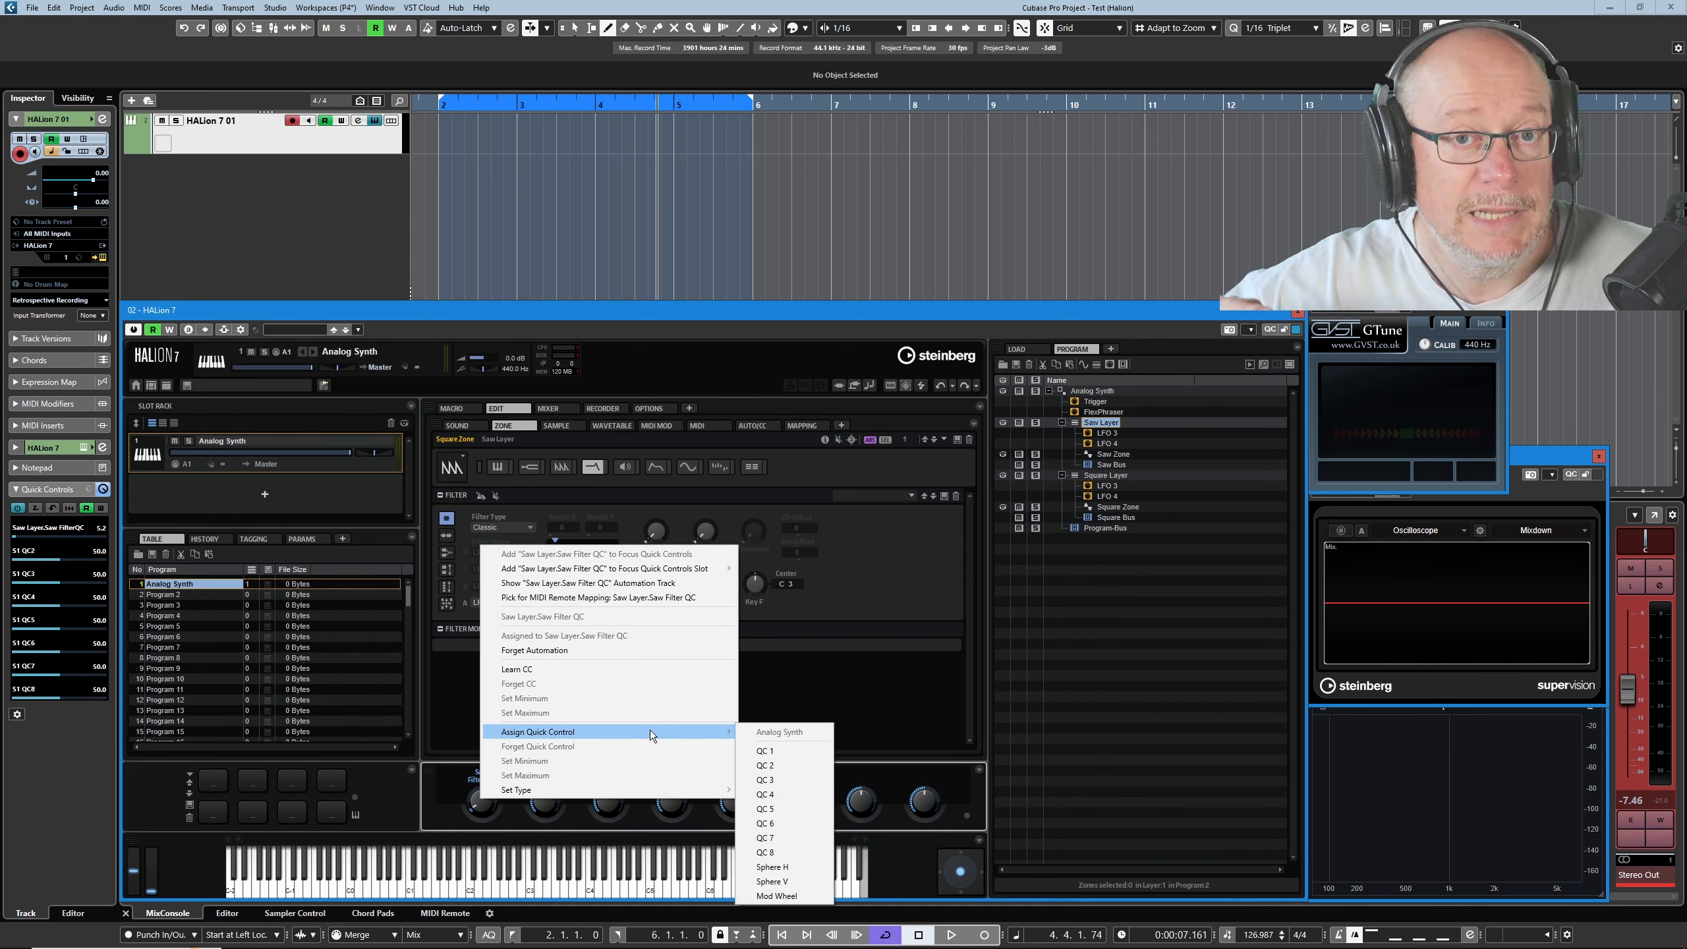
click(771, 758)
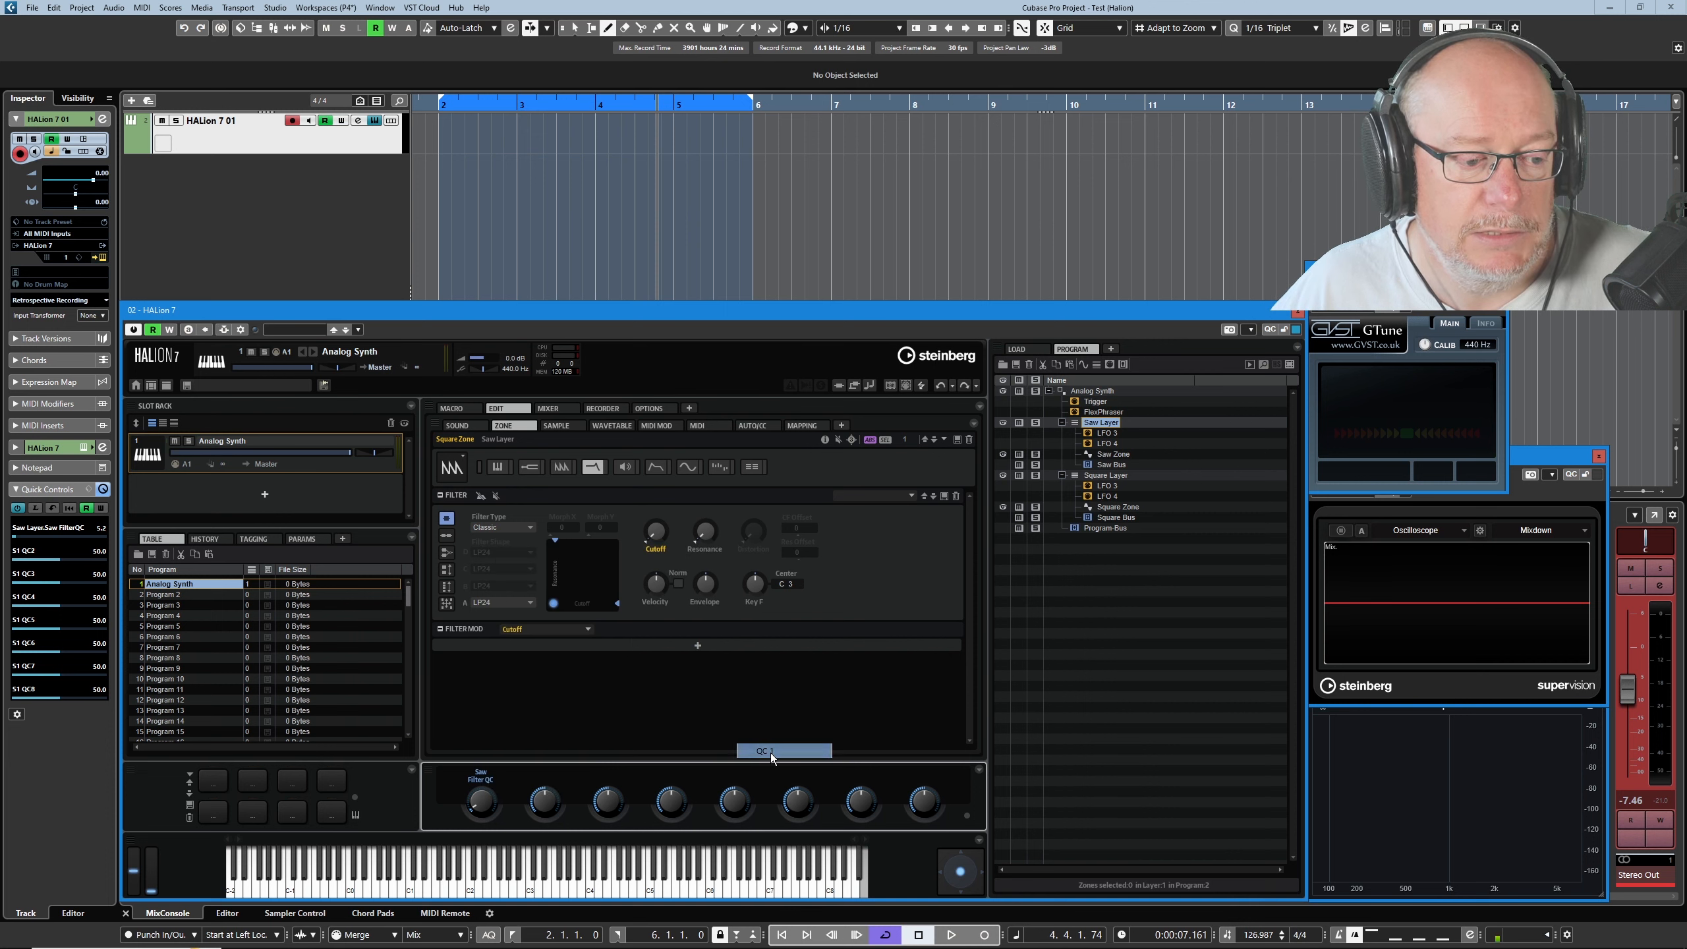
Assign the Square Layer's Square Filter QC to the Analog Synth program's QC 1 as well
click(1110, 476)
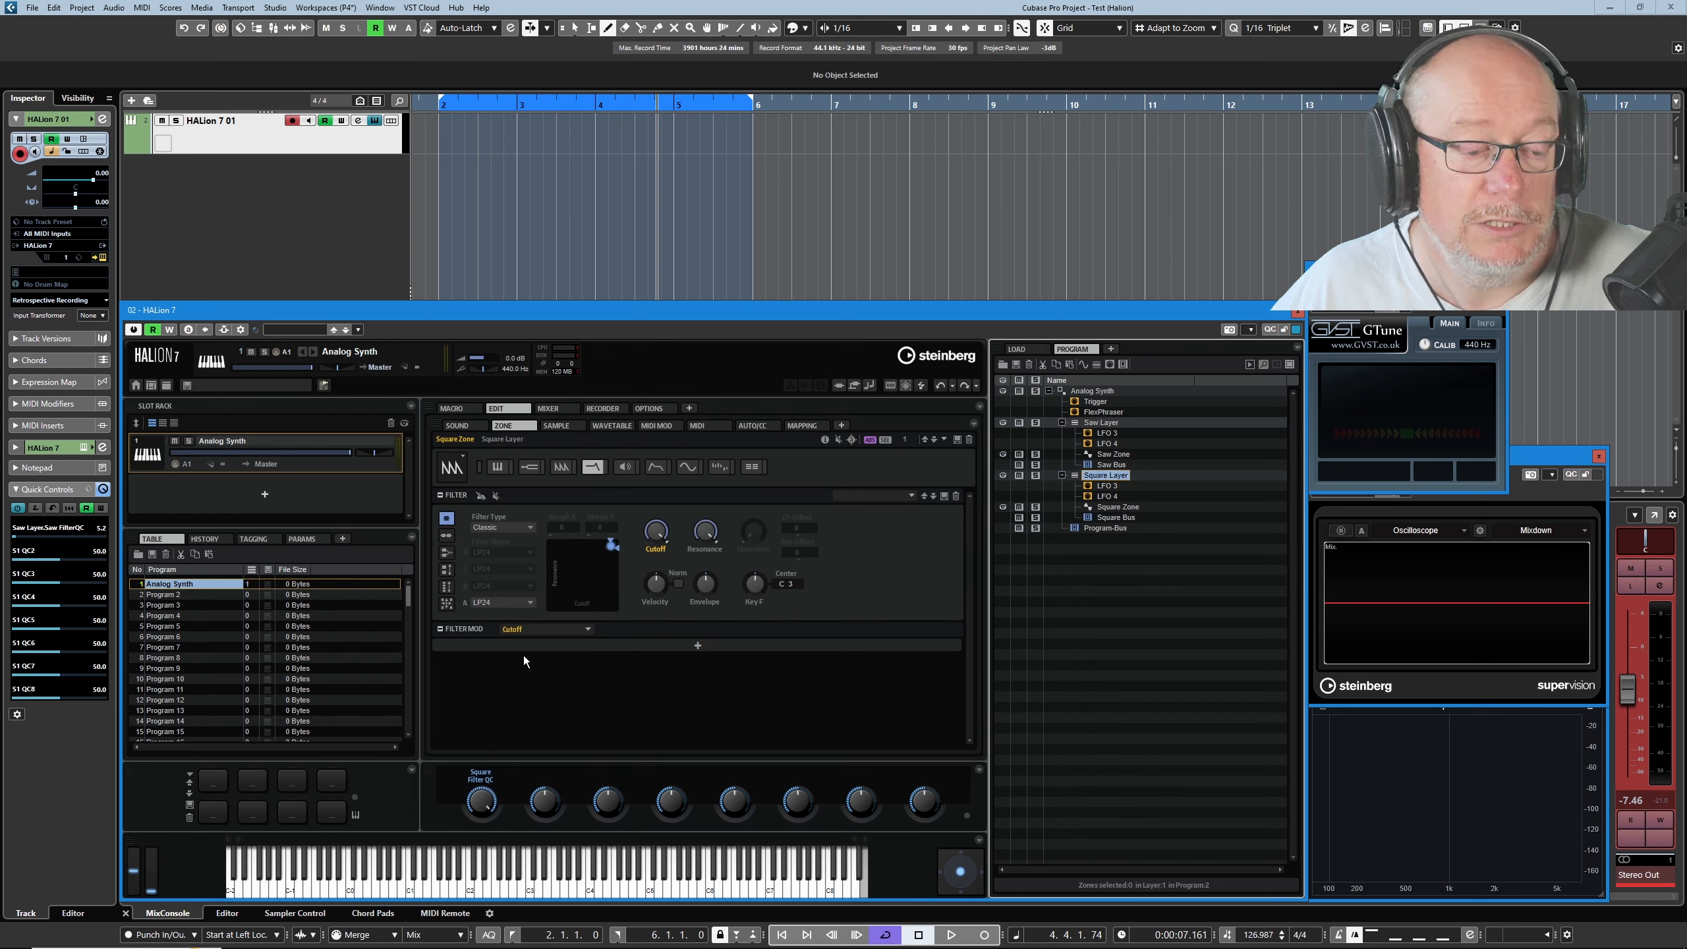
right_click(483, 802)
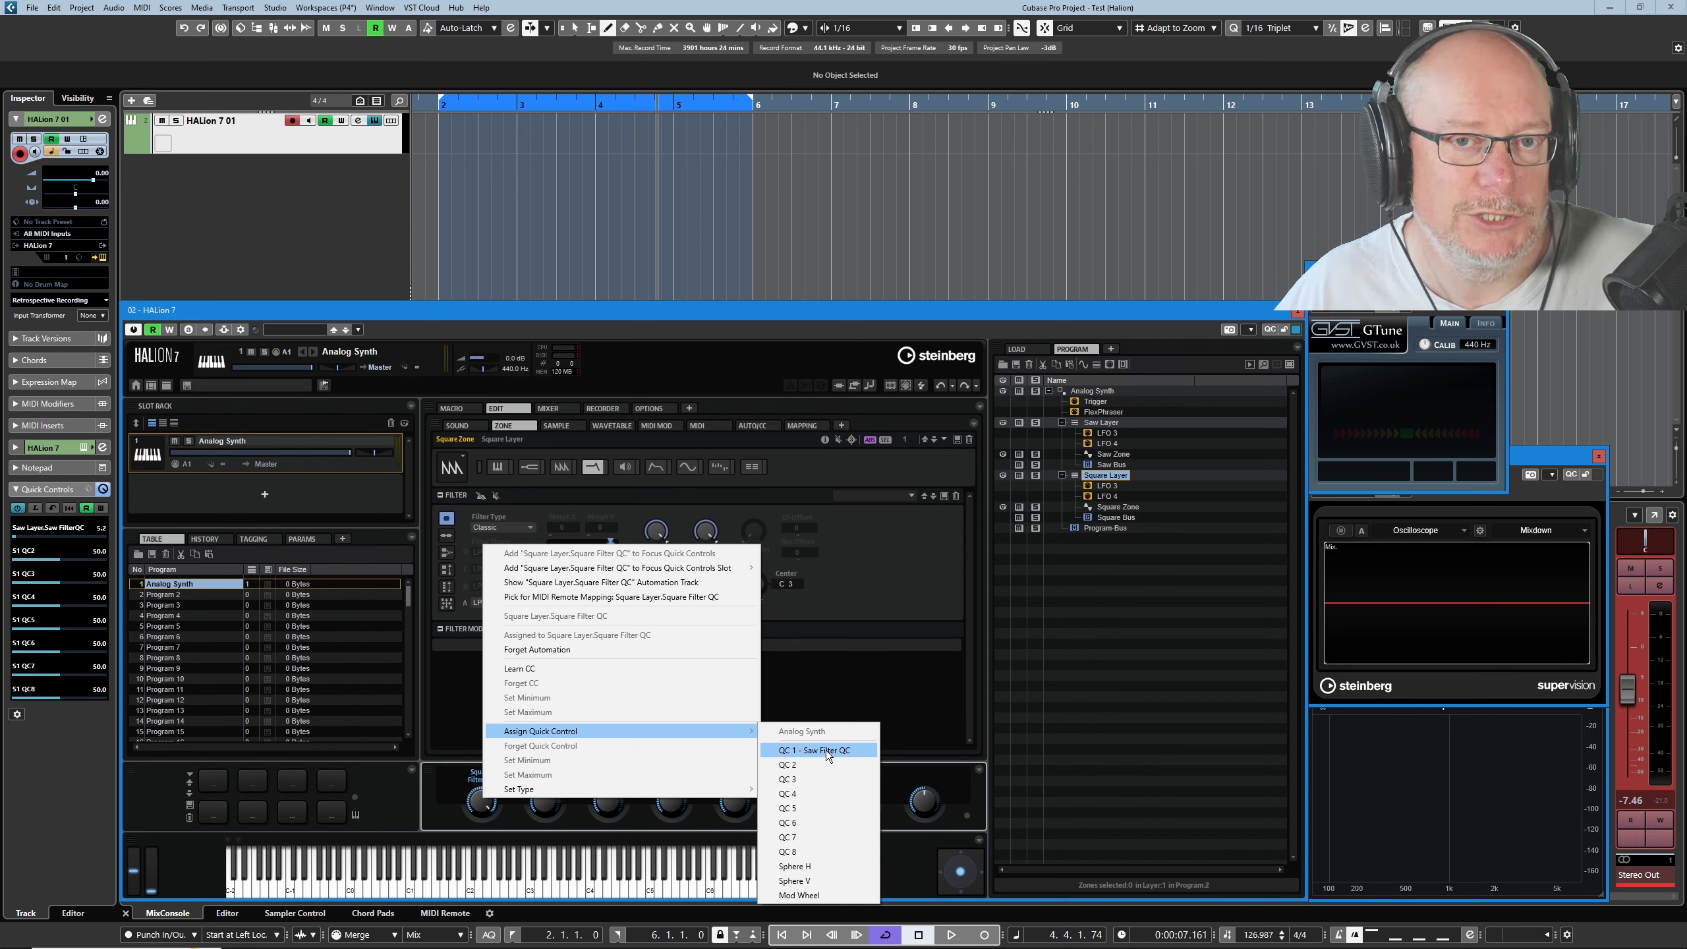
click(825, 750)
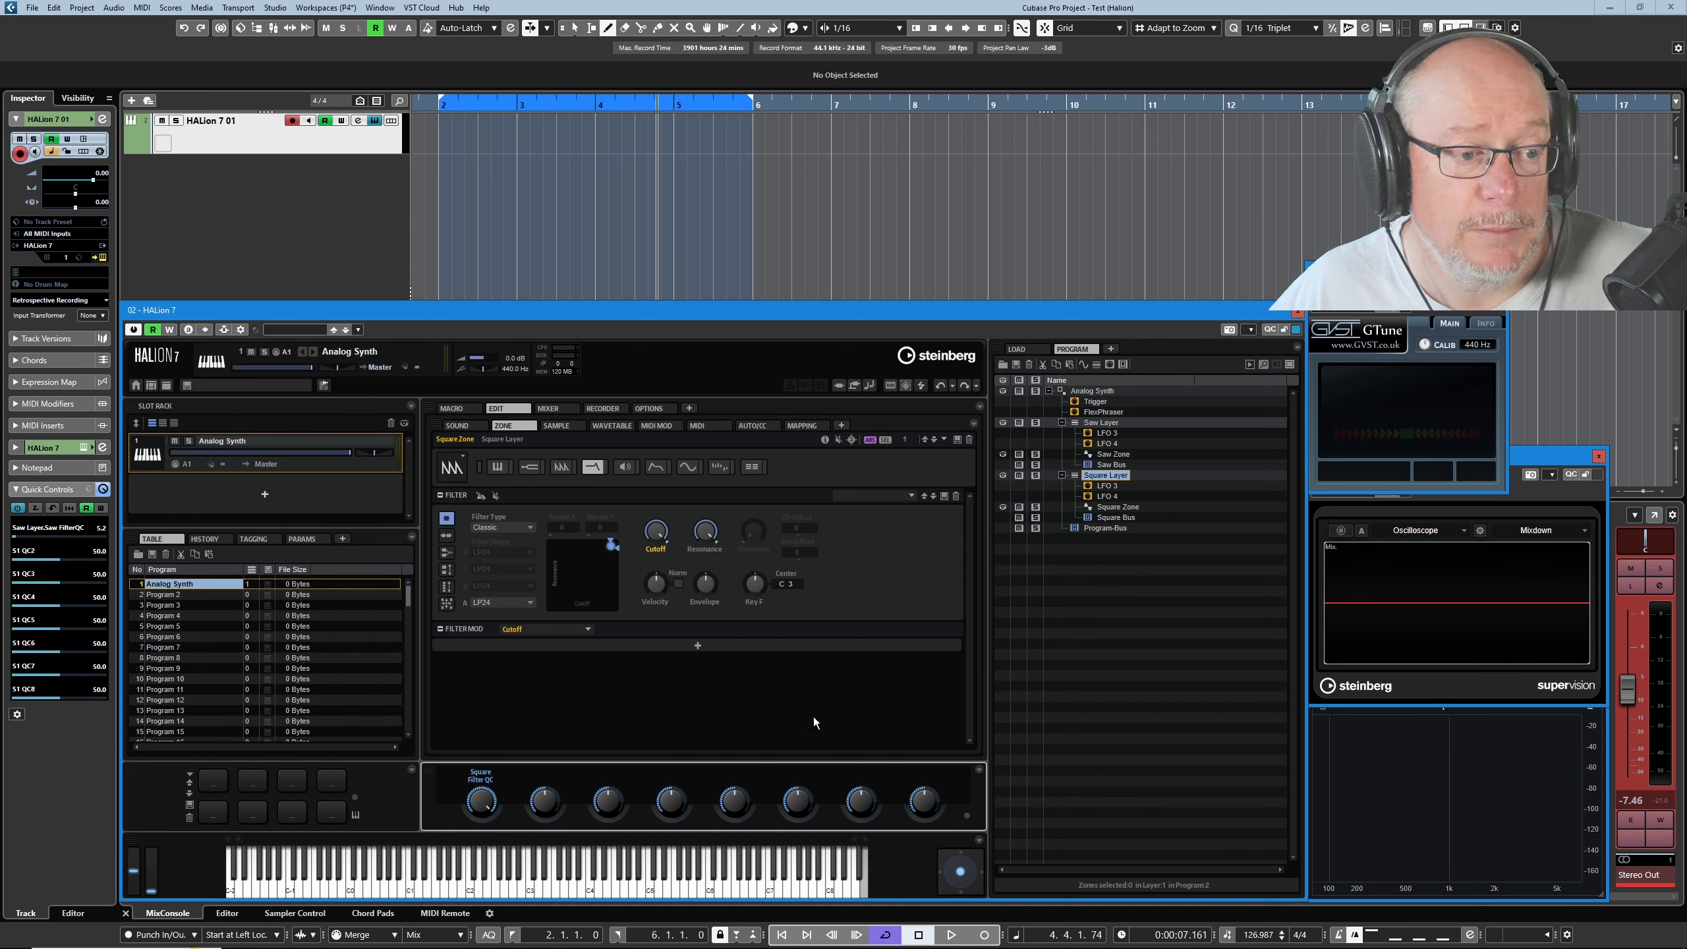
Rename the Analog Synth program's first quick control as Analog Filter QC
click(1093, 392)
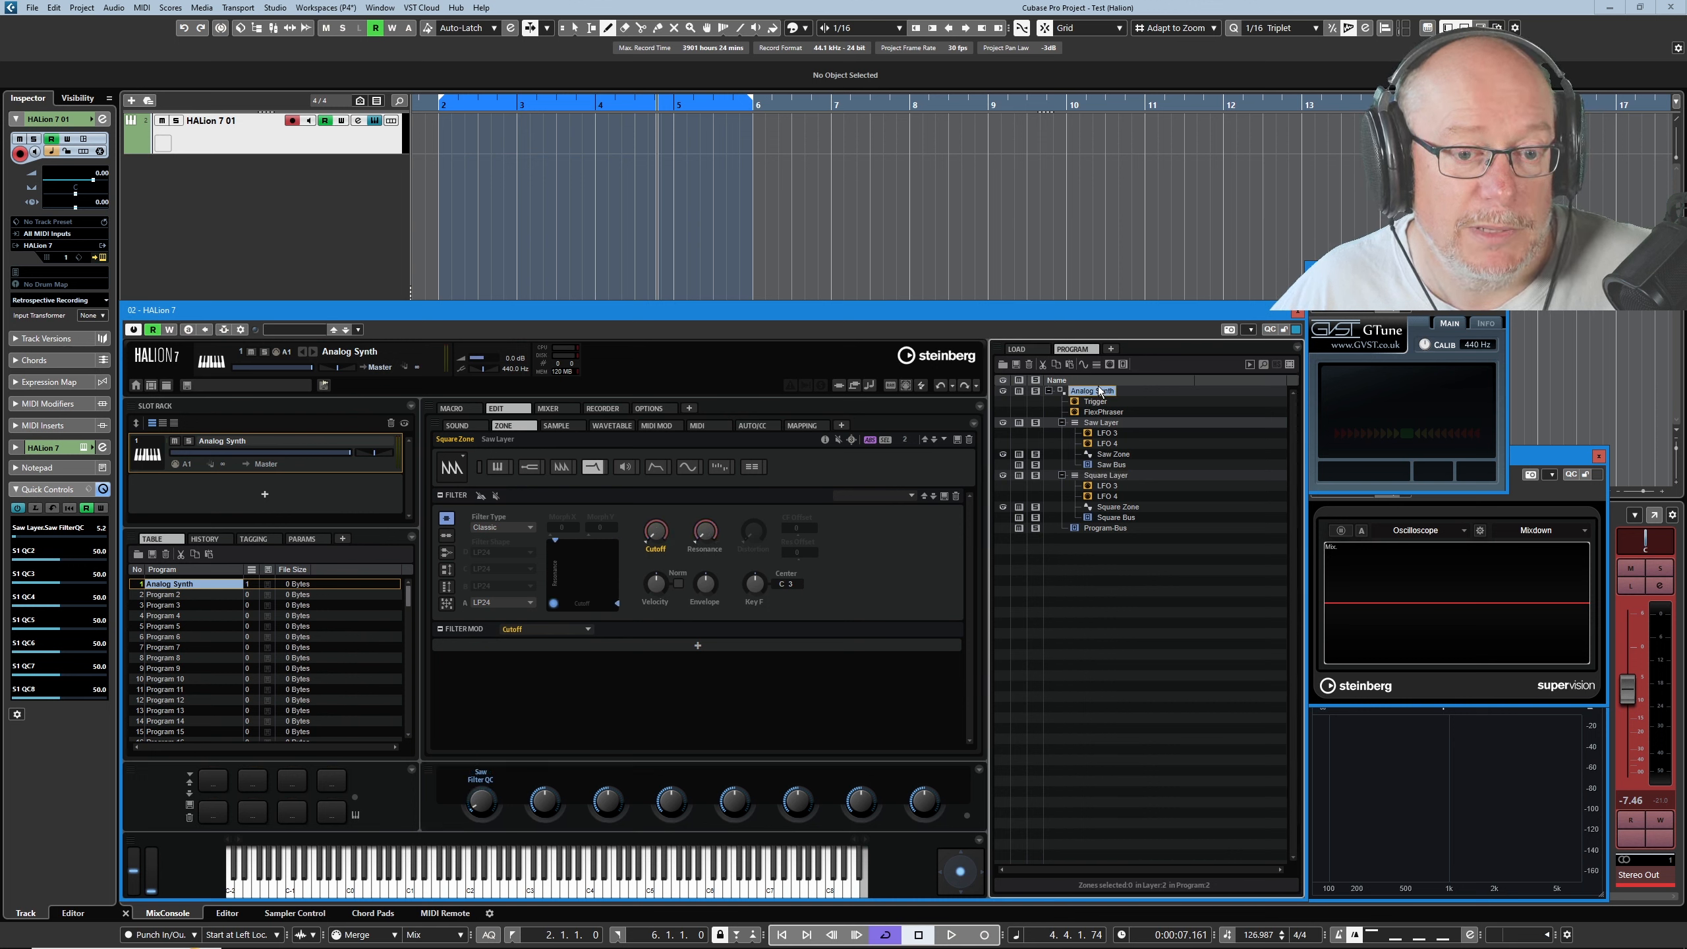
double_click(480, 775)
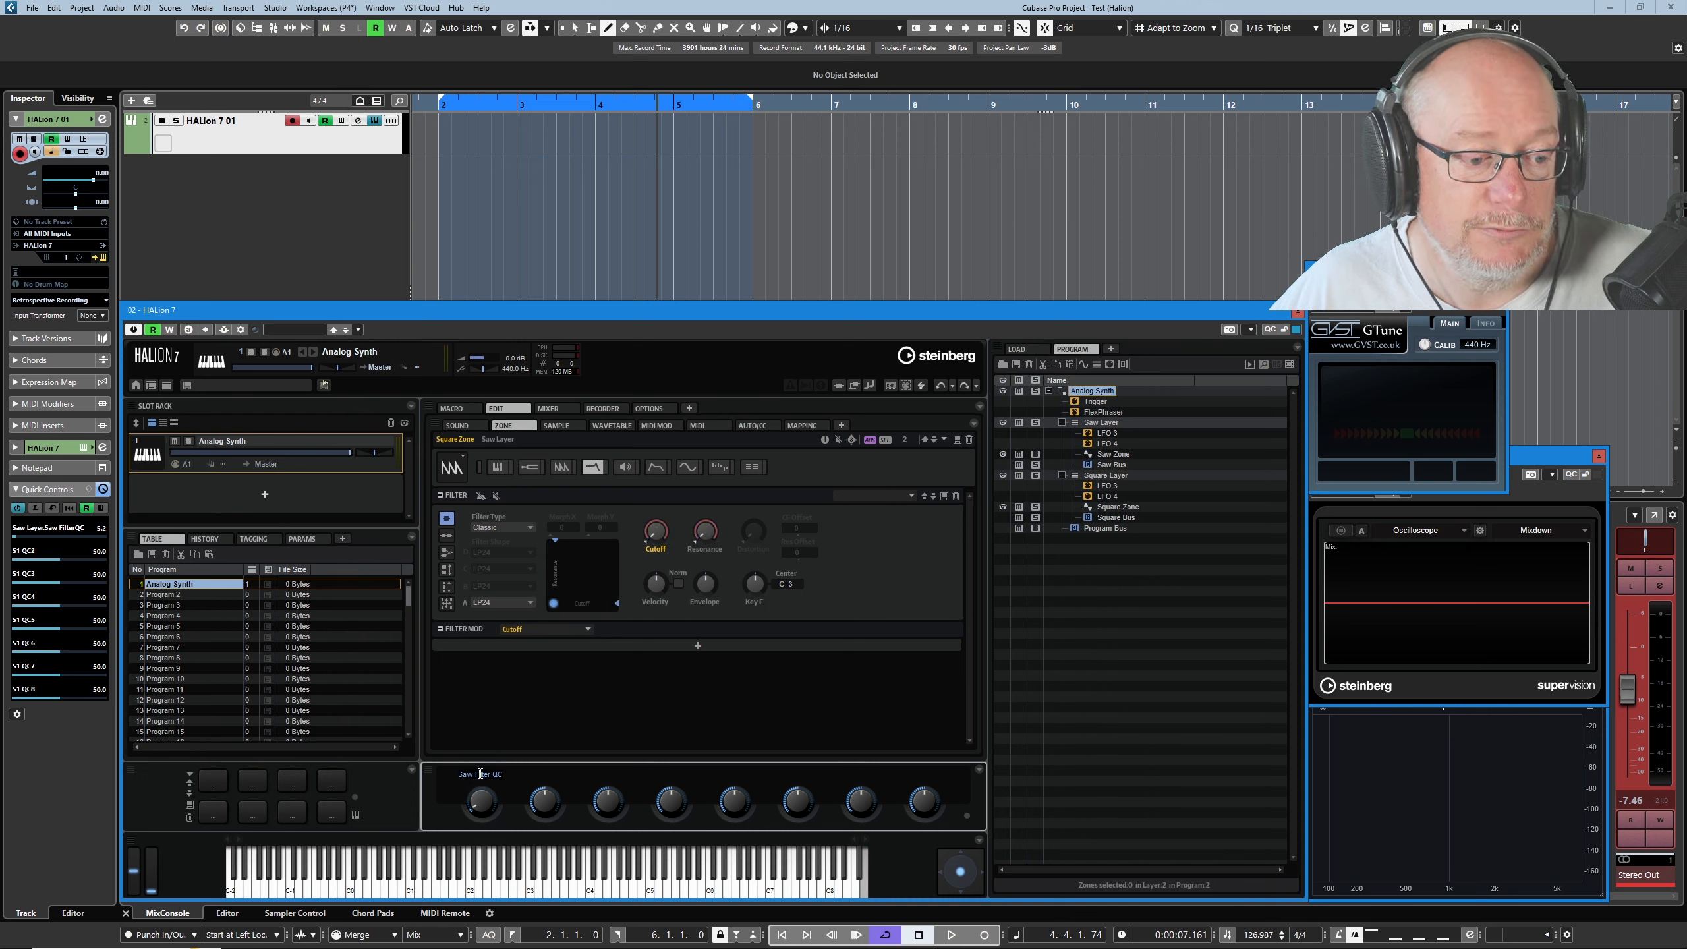
double_click(482, 774)
key(ctrl+a)
text(Analog Filter QC)
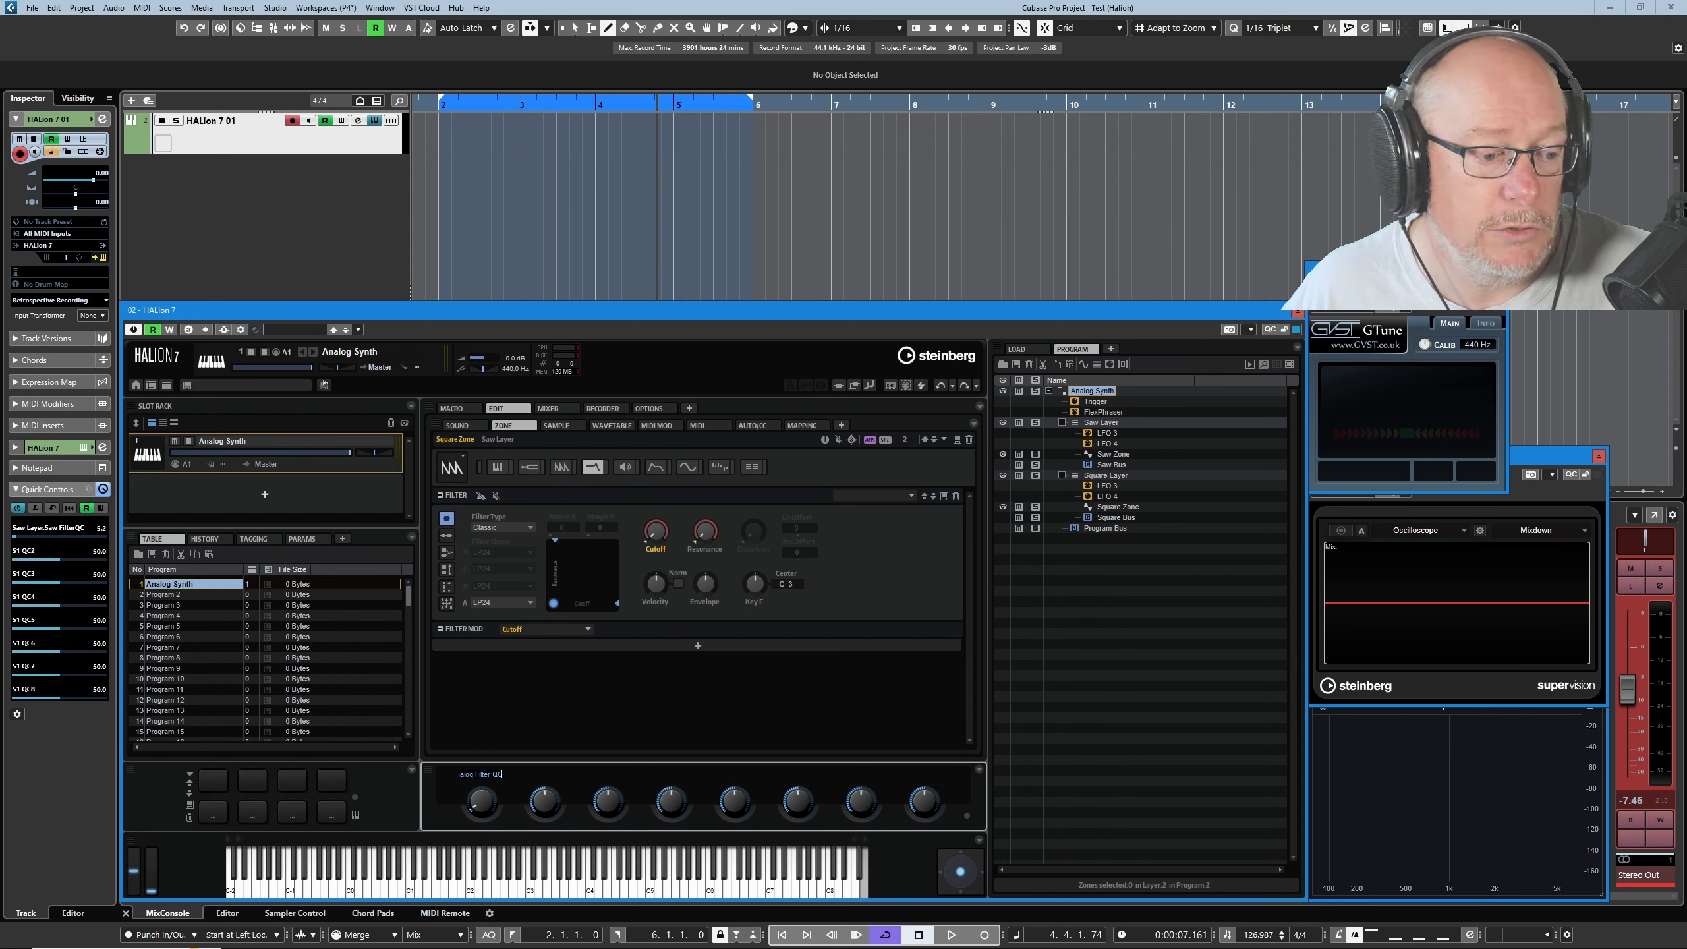
key(Return)
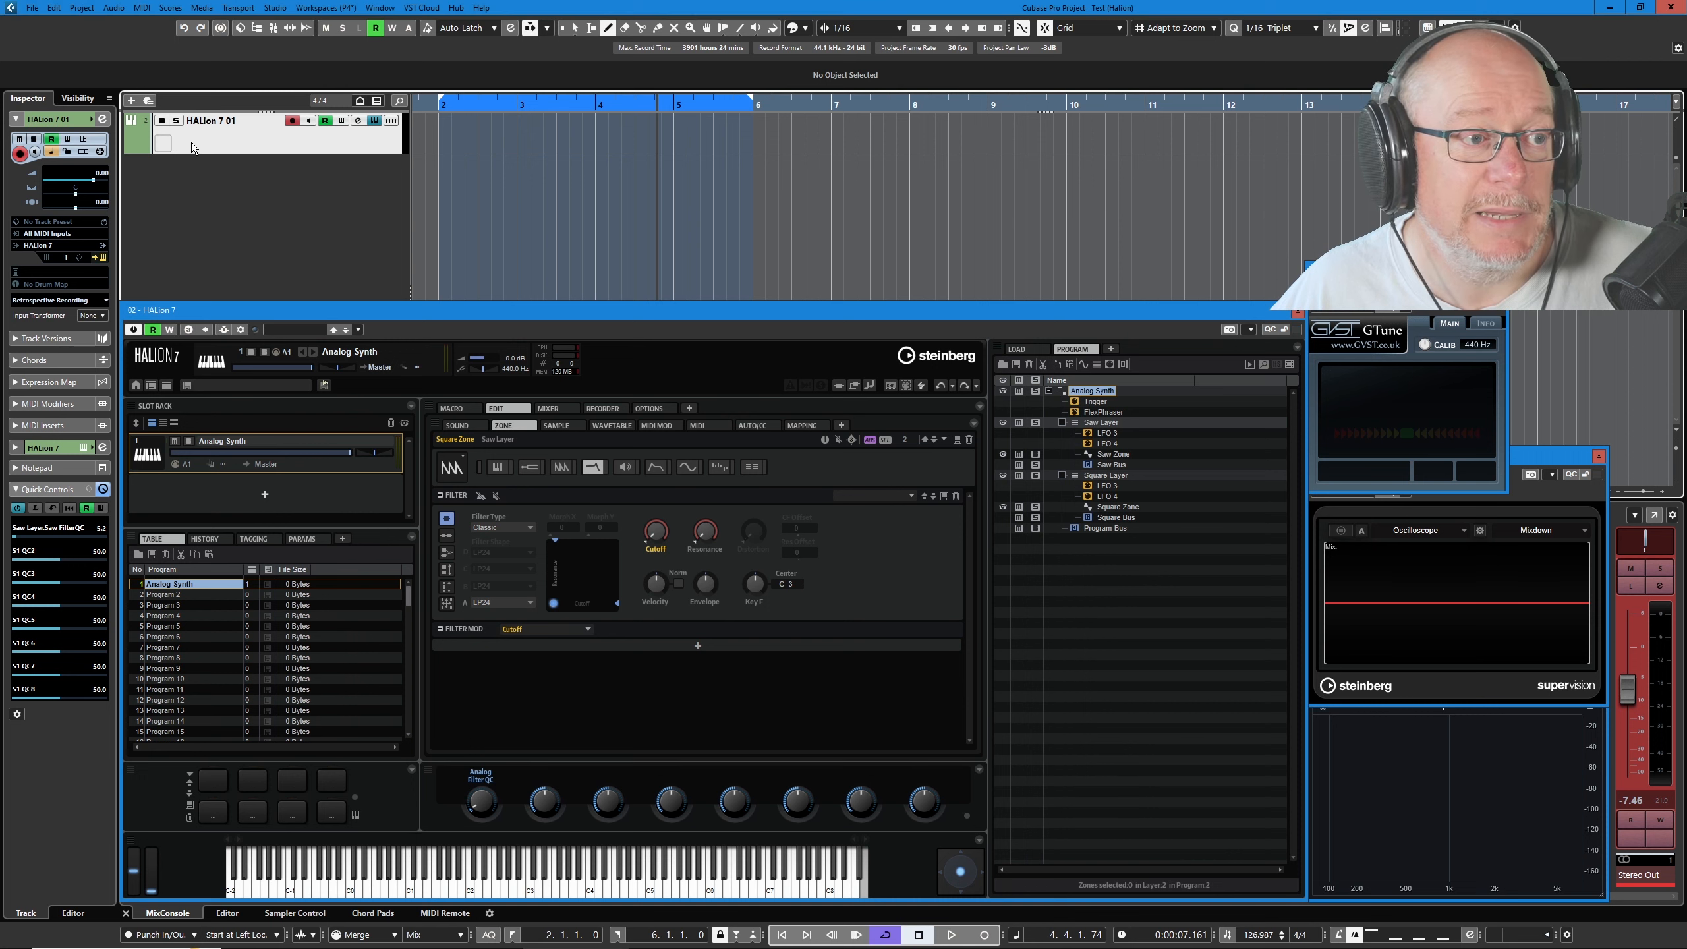
Show an automation lane for the HALion 7 01 track and examine HALion 7's Slot 1 parameters available for it
click(131, 151)
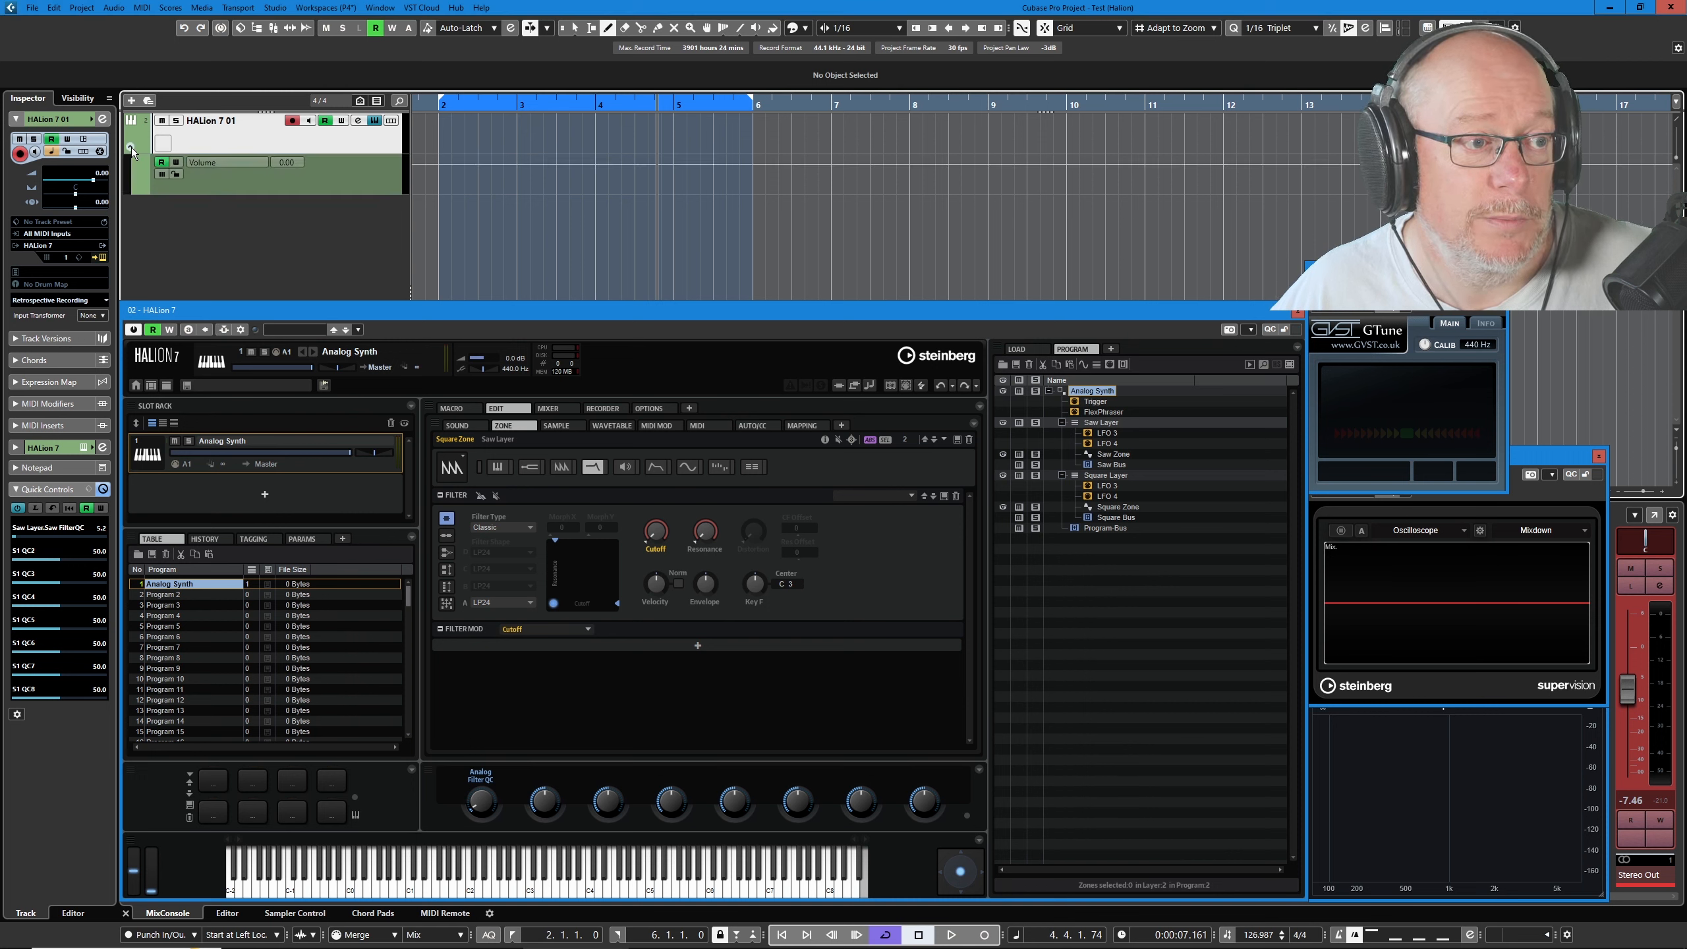
click(222, 162)
click(313, 394)
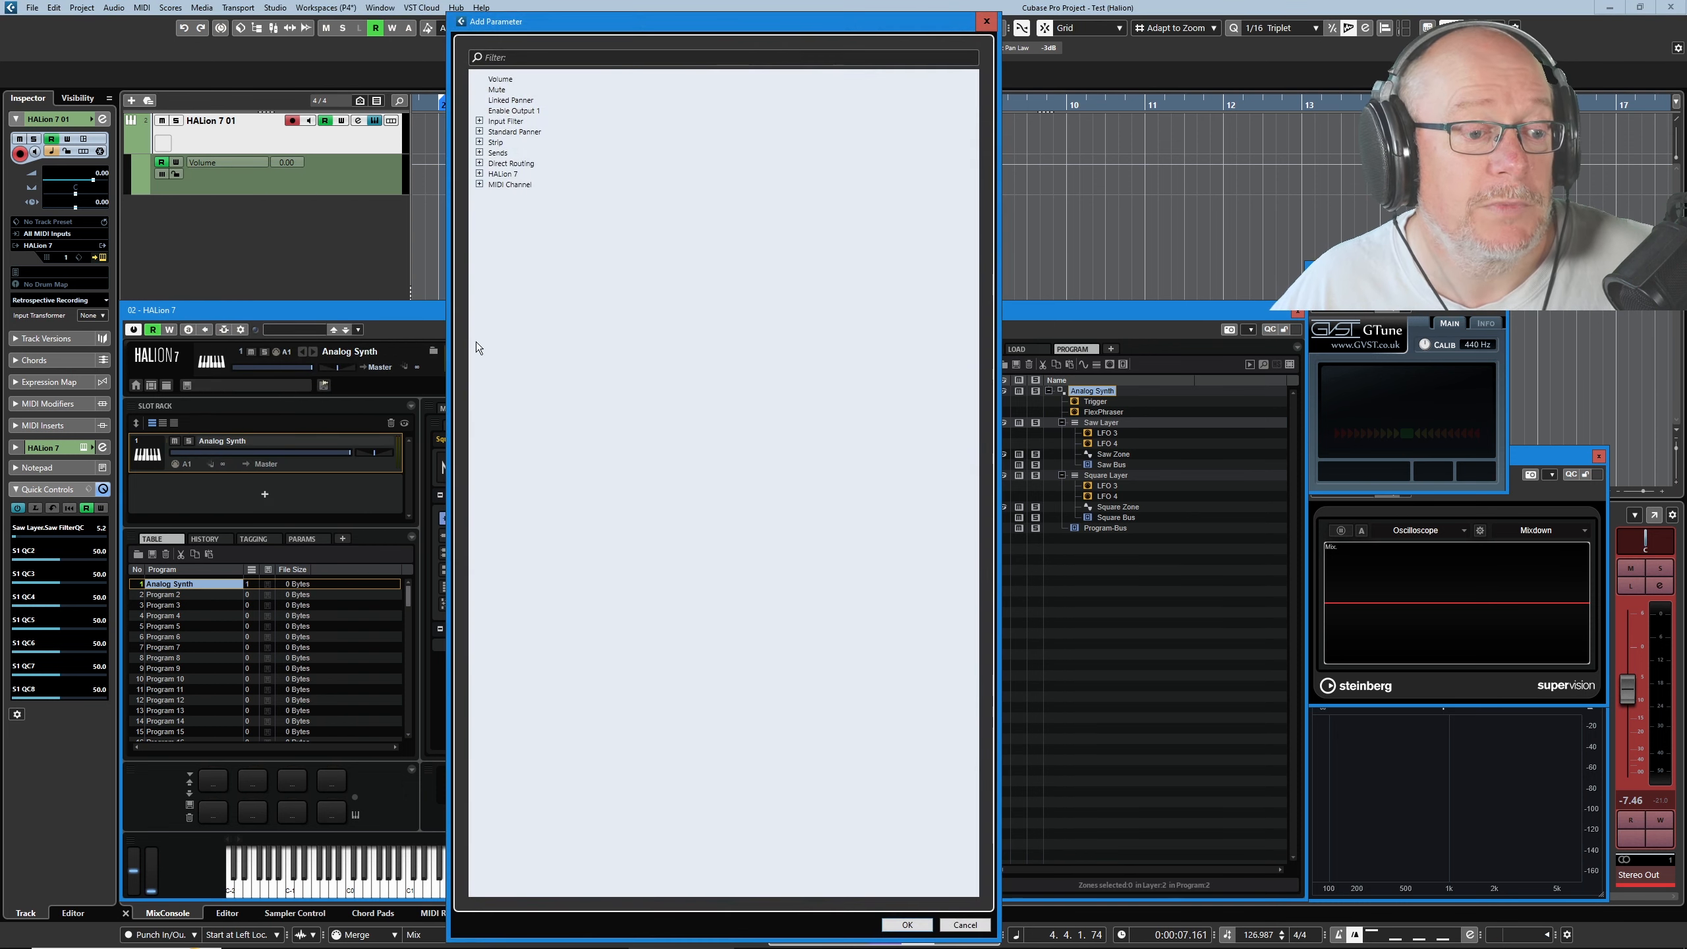
click(479, 173)
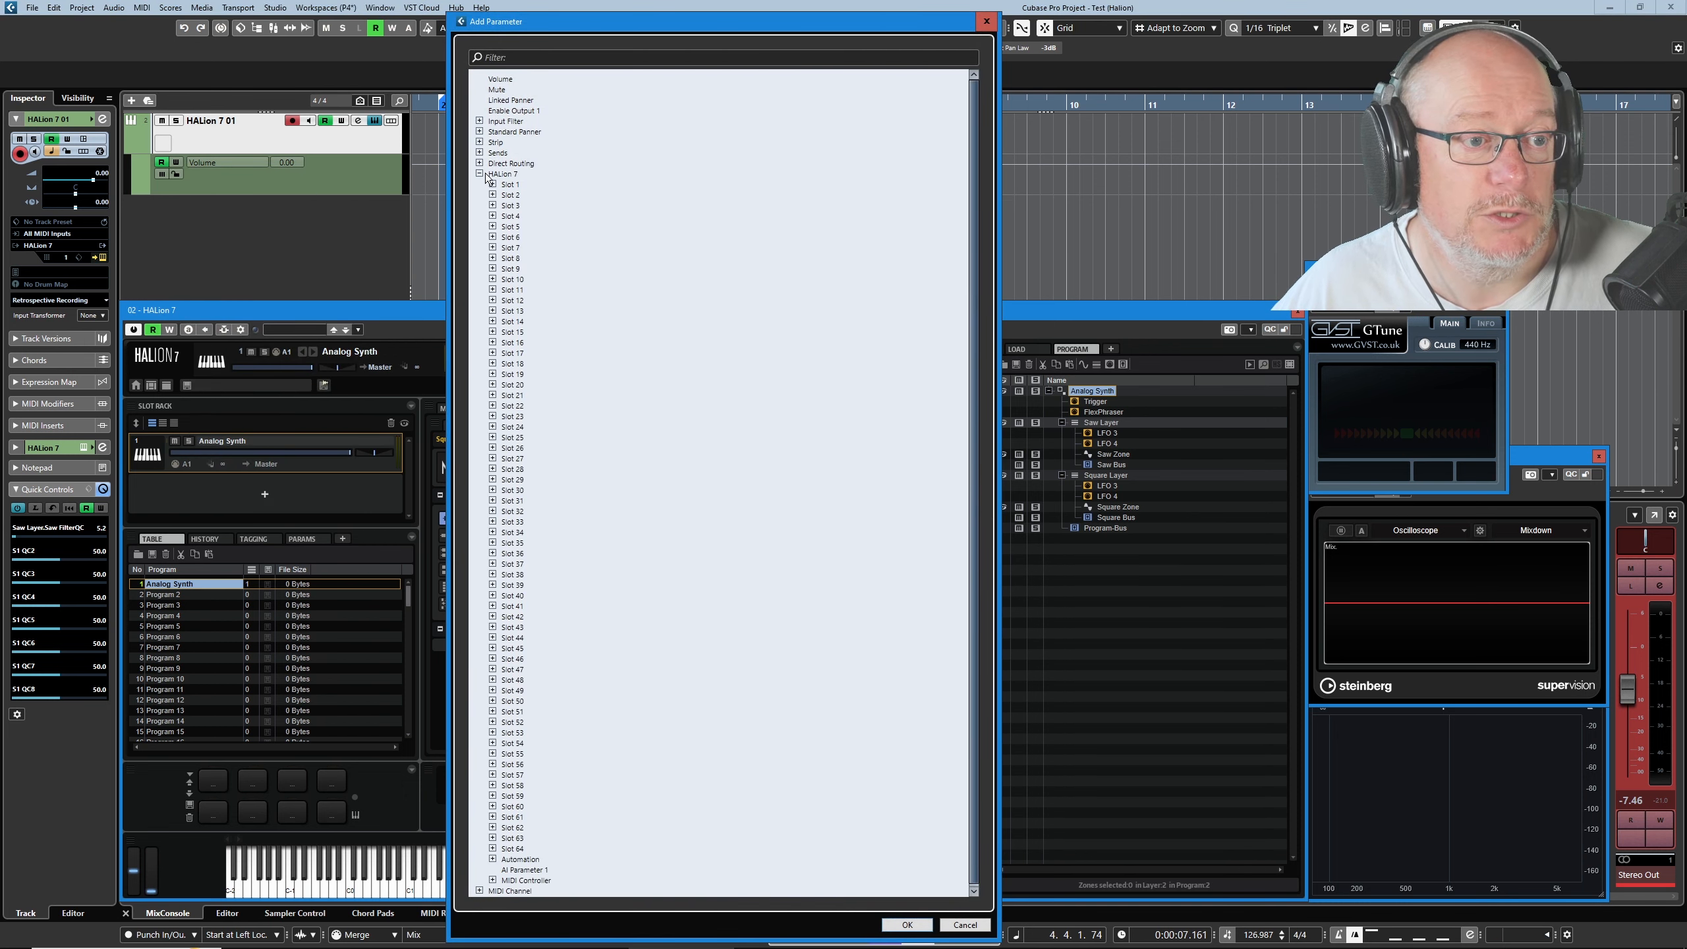
click(493, 183)
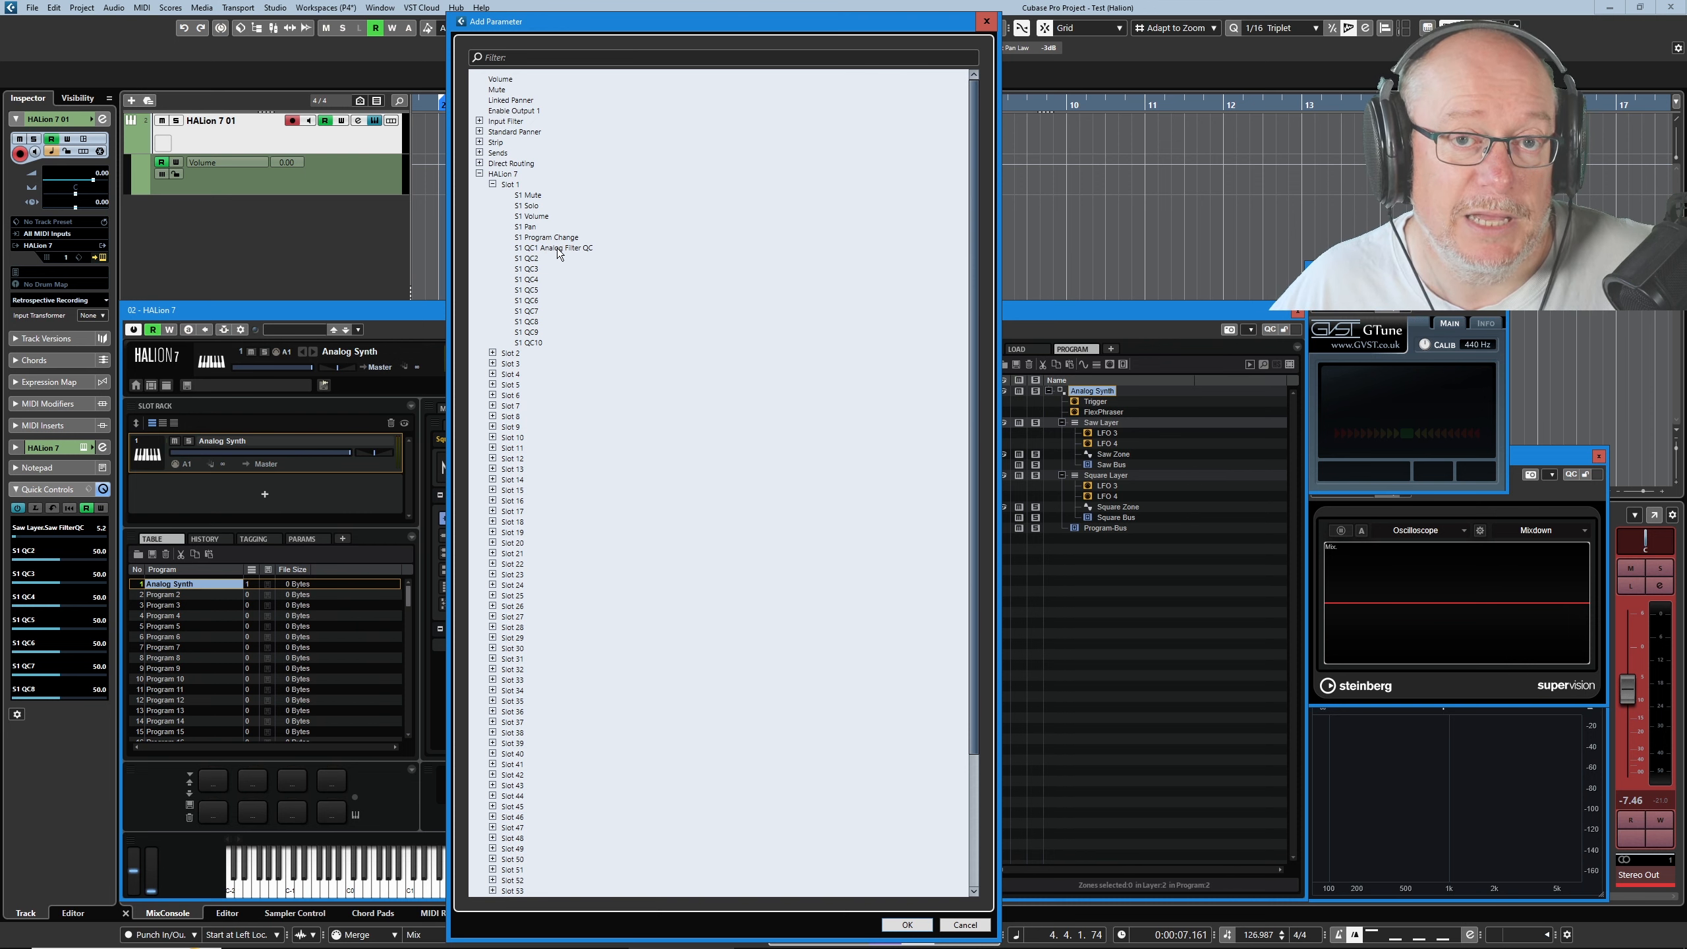
click(906, 924)
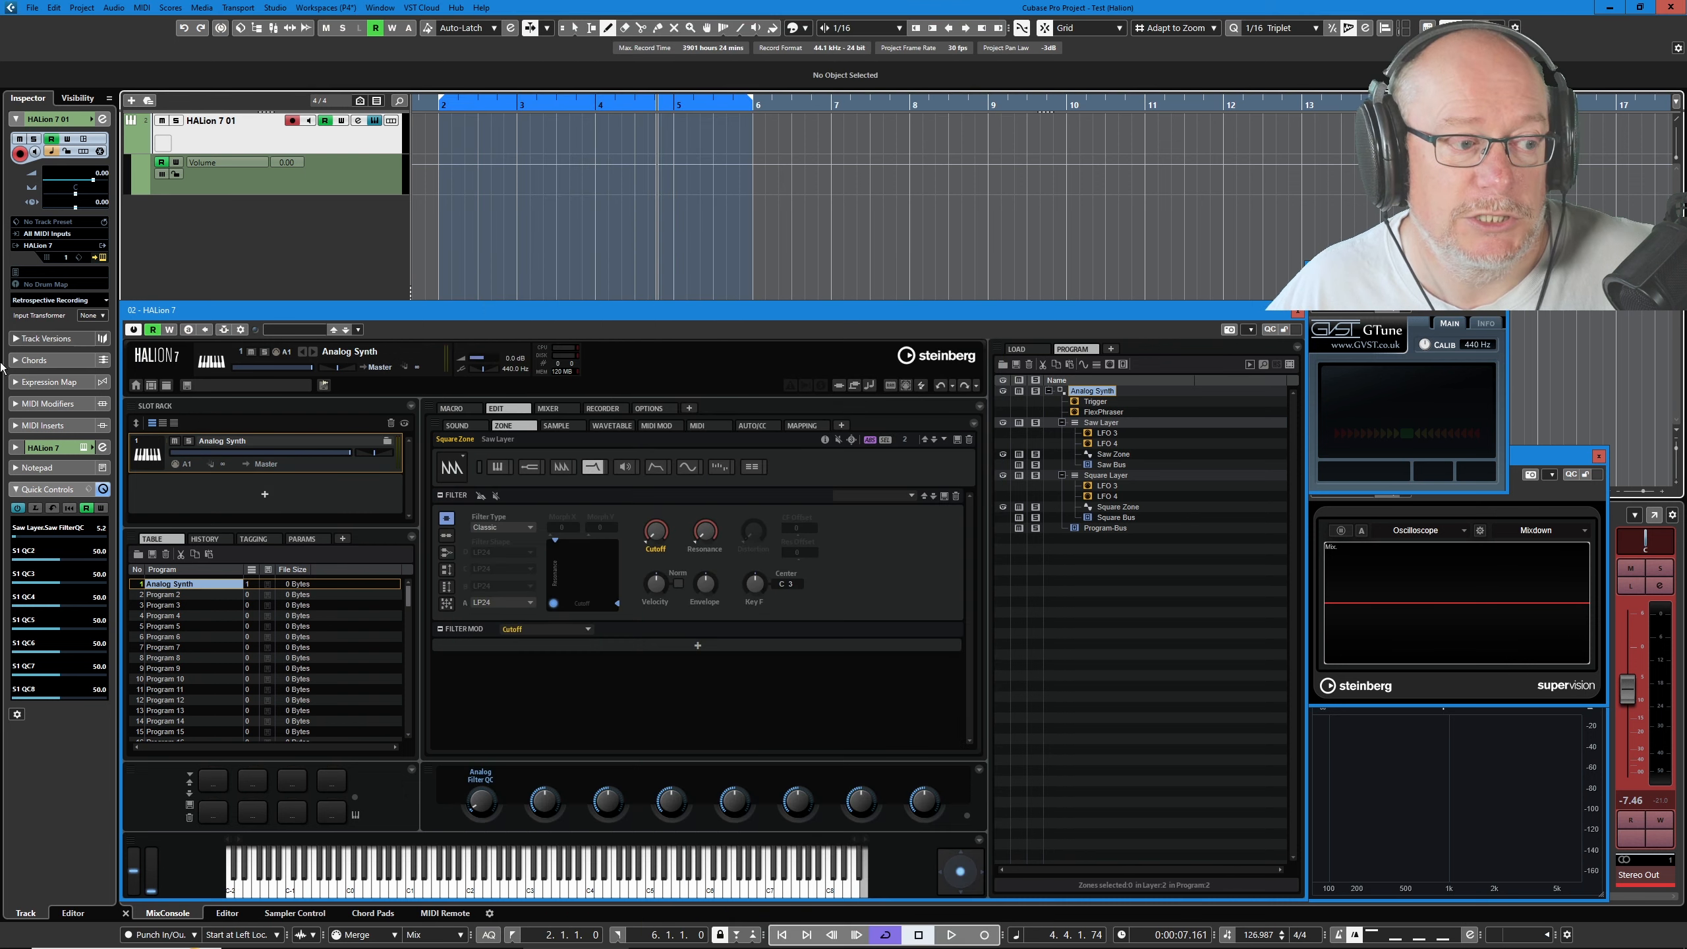
Link the track's first quick control to the Analog Synth program's Analog Filter QC
click(36, 508)
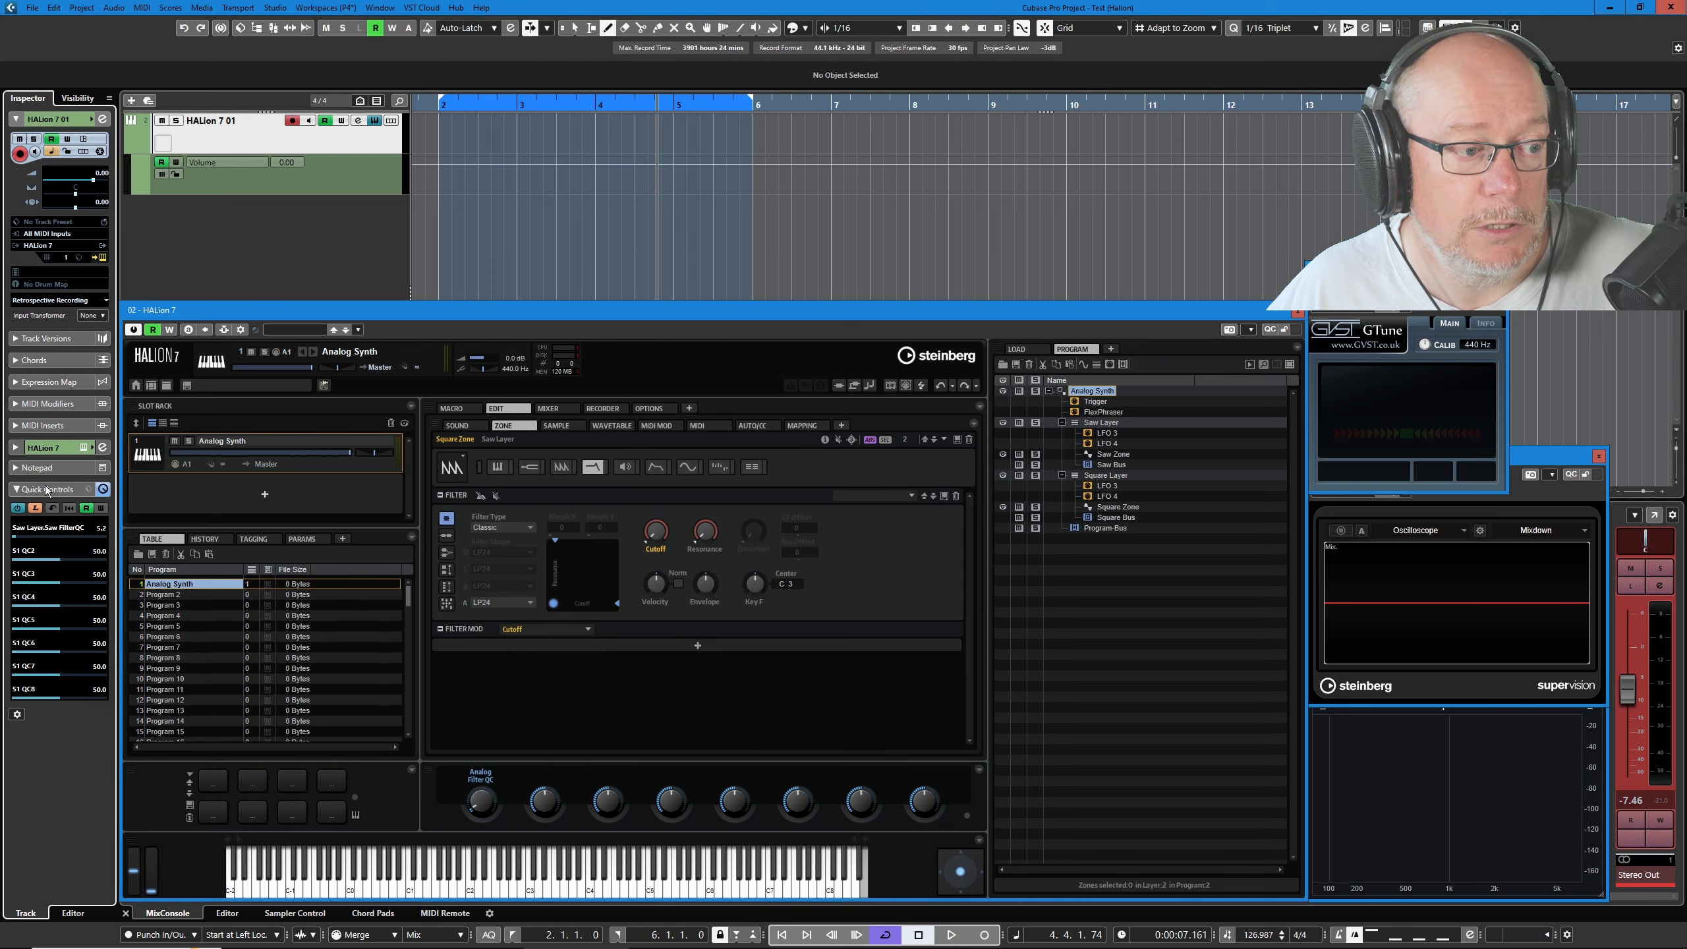
click(481, 803)
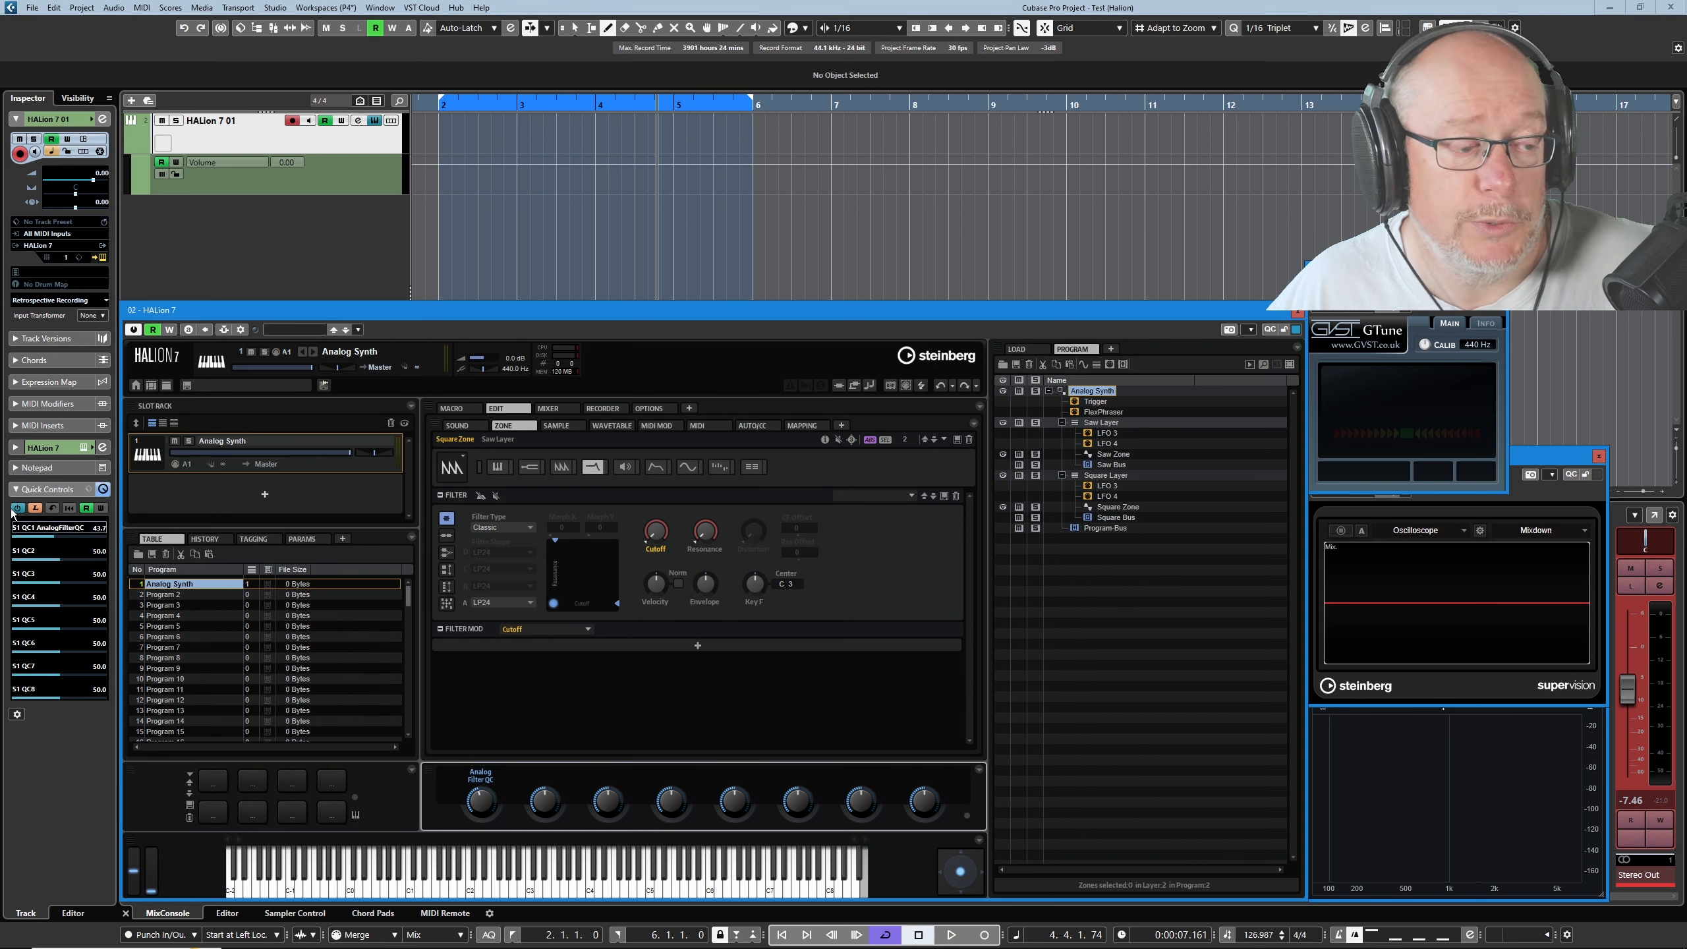
click(36, 509)
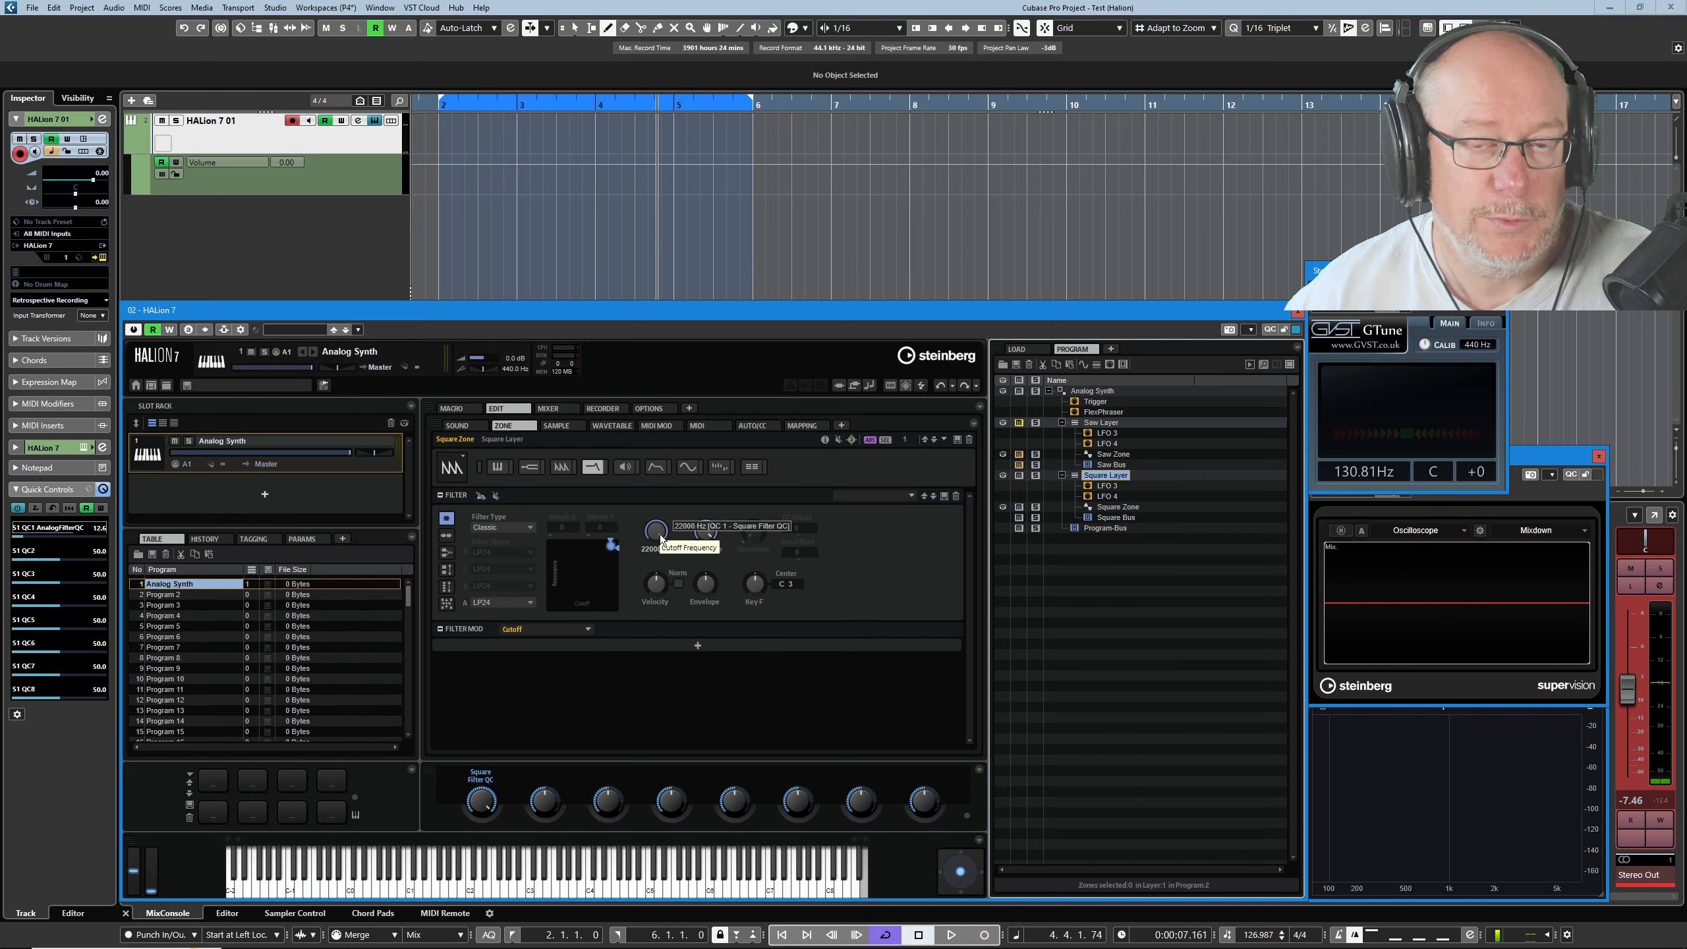
With the Saw Layer muted, lower the Square Layer's filter cutoff and resonance while auditioning a held note
drag(659, 534, 667, 636)
drag(480, 800, 482, 868)
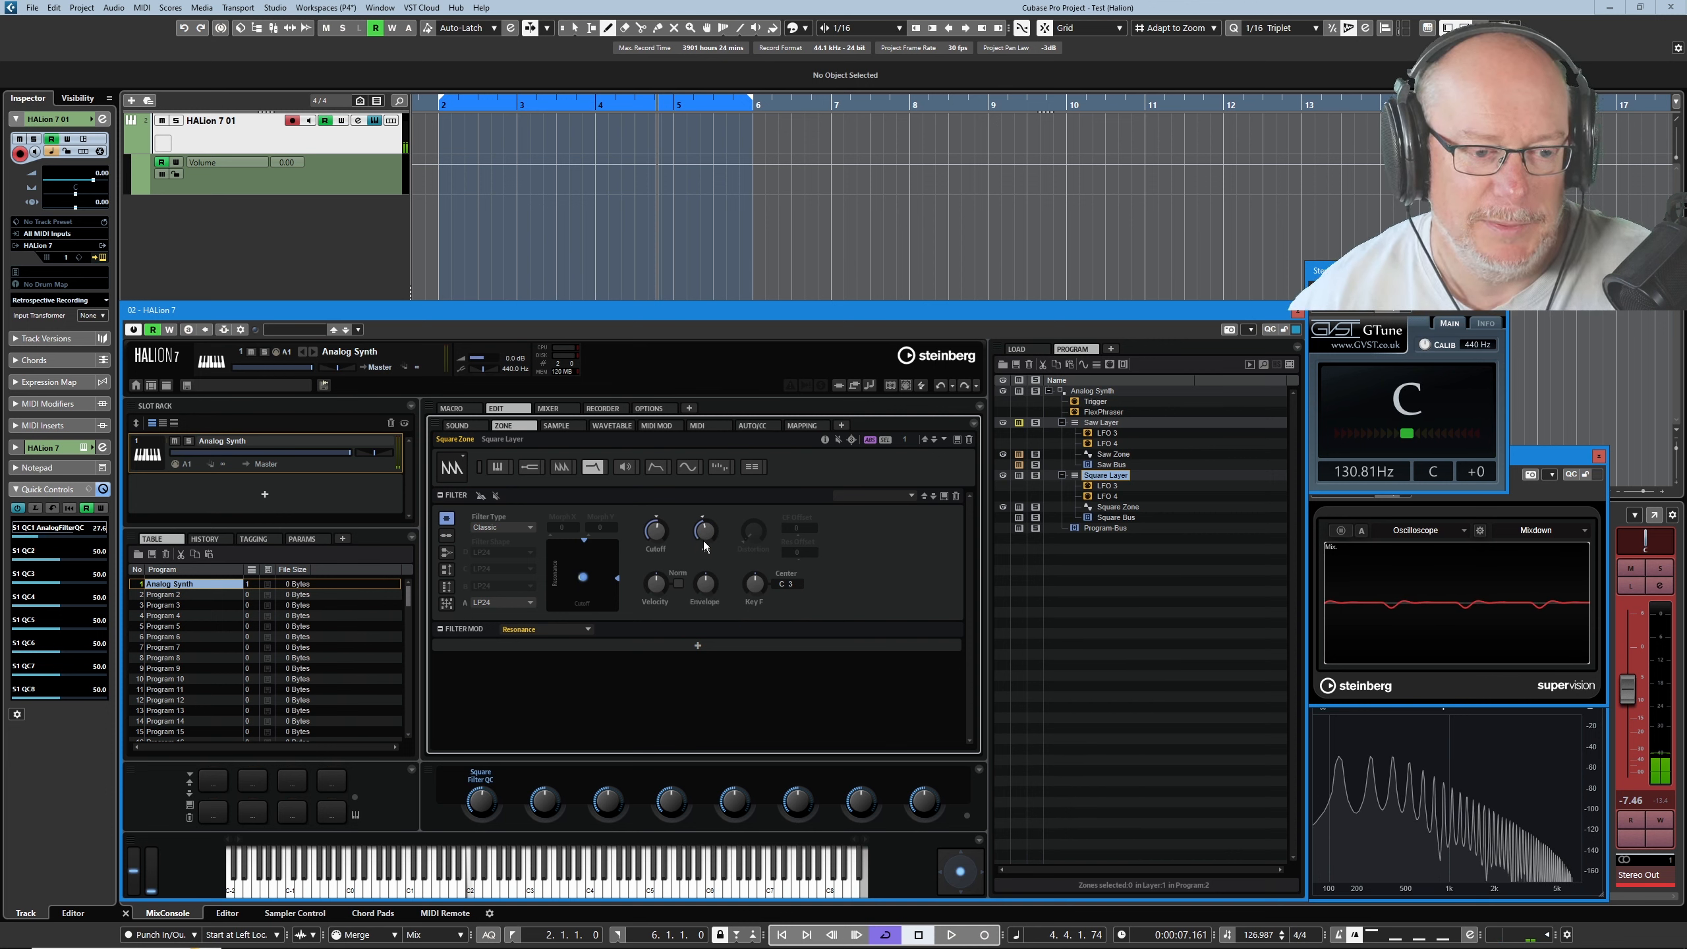
click(659, 525)
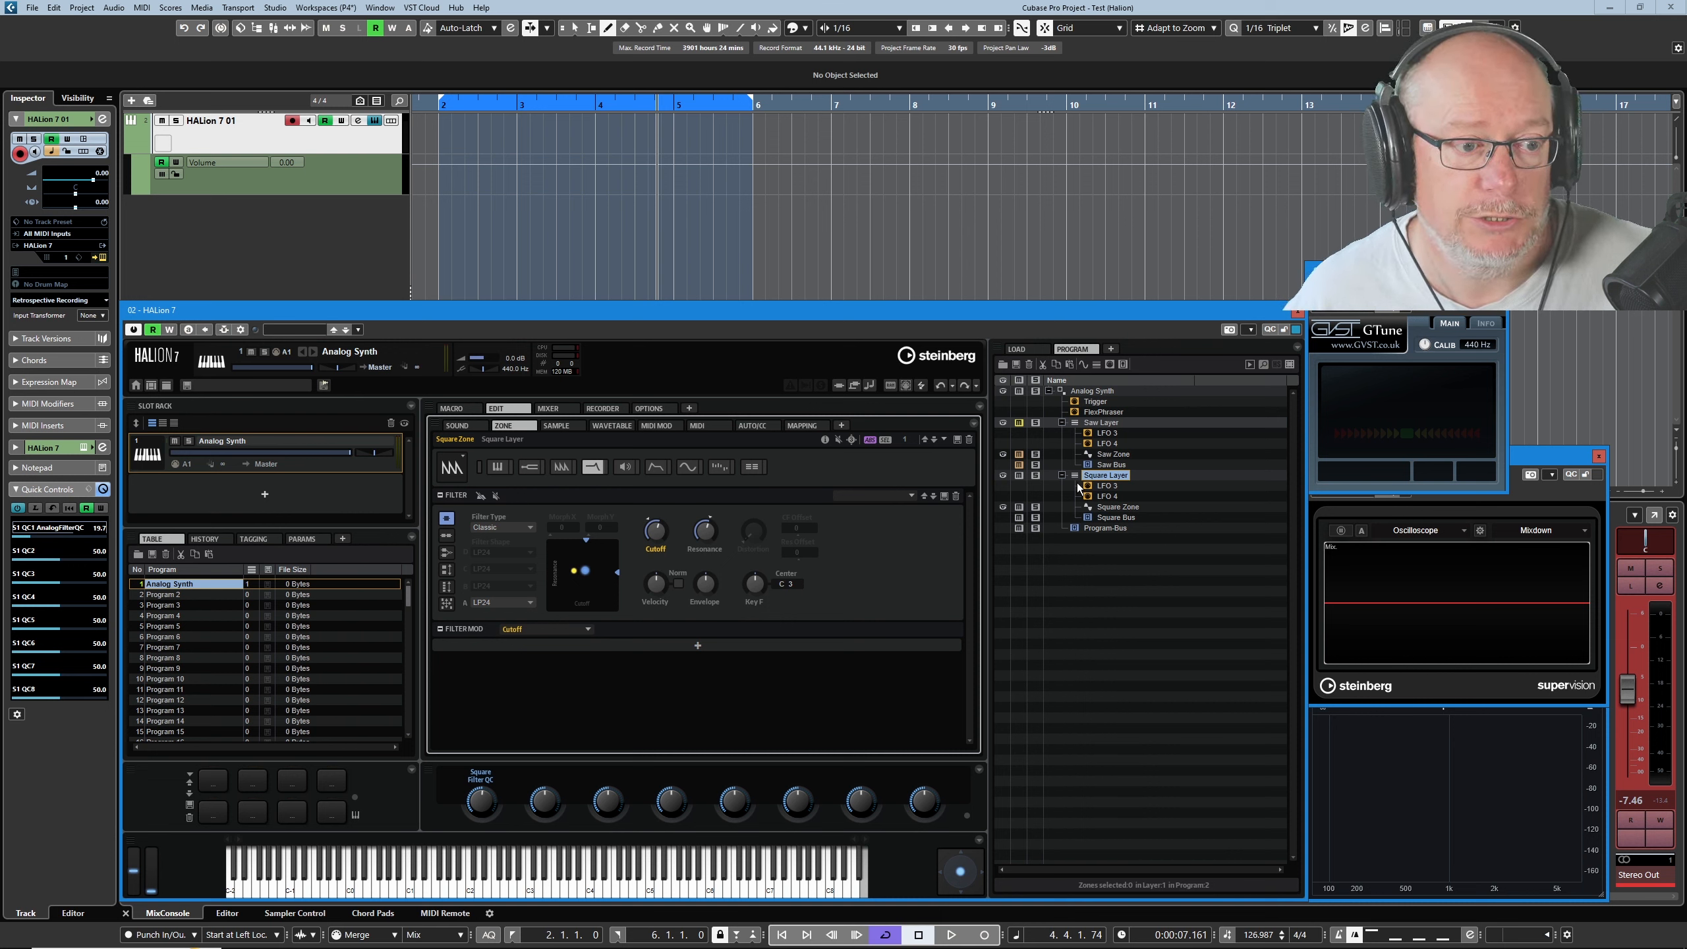
In the Analog Synth program's QC 1 assignments, reshape both curves: Saw Filter QC from about -58 to 69, Square Filter QC from about 27 to 91
click(1104, 433)
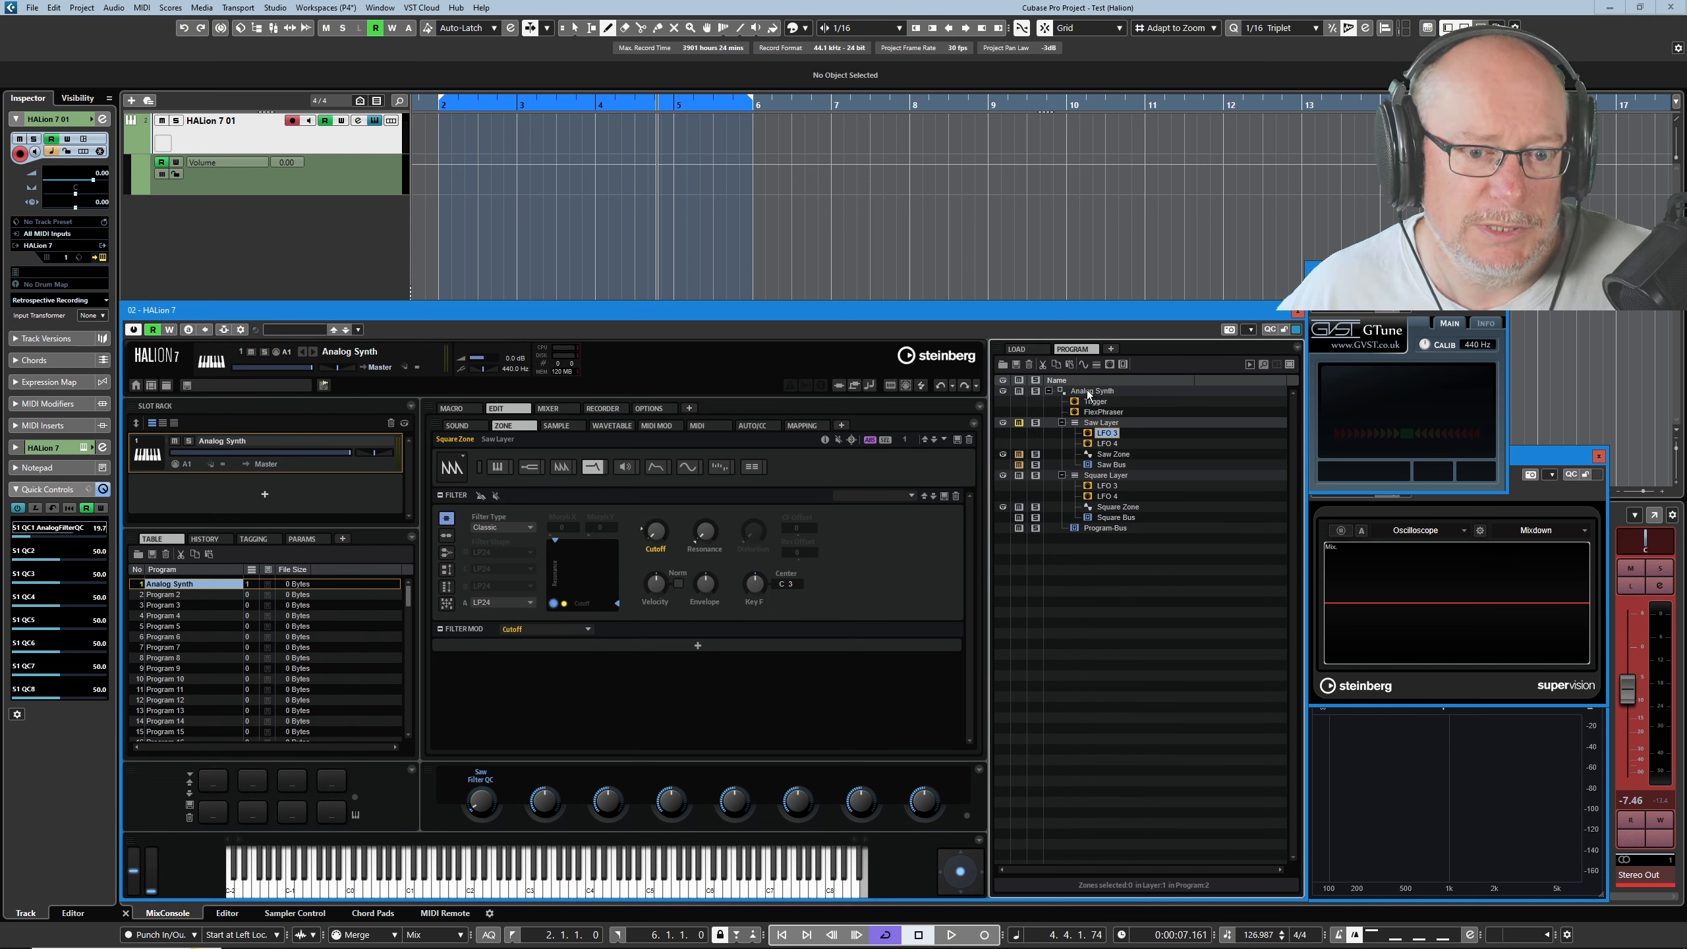
click(1091, 391)
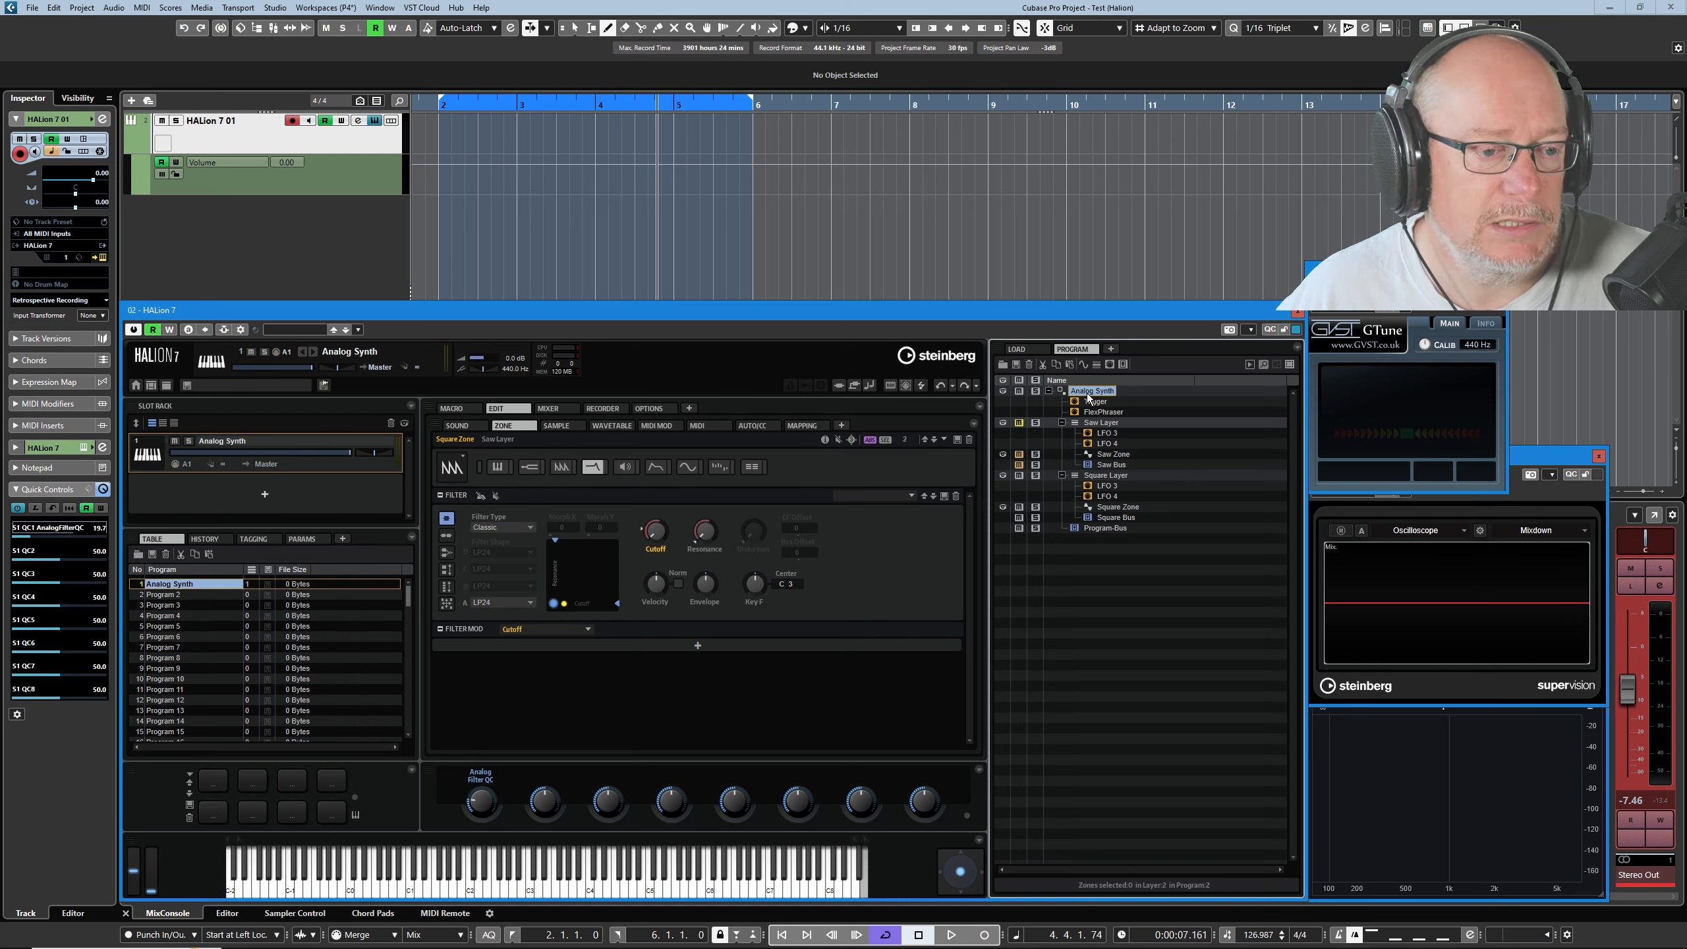
click(458, 426)
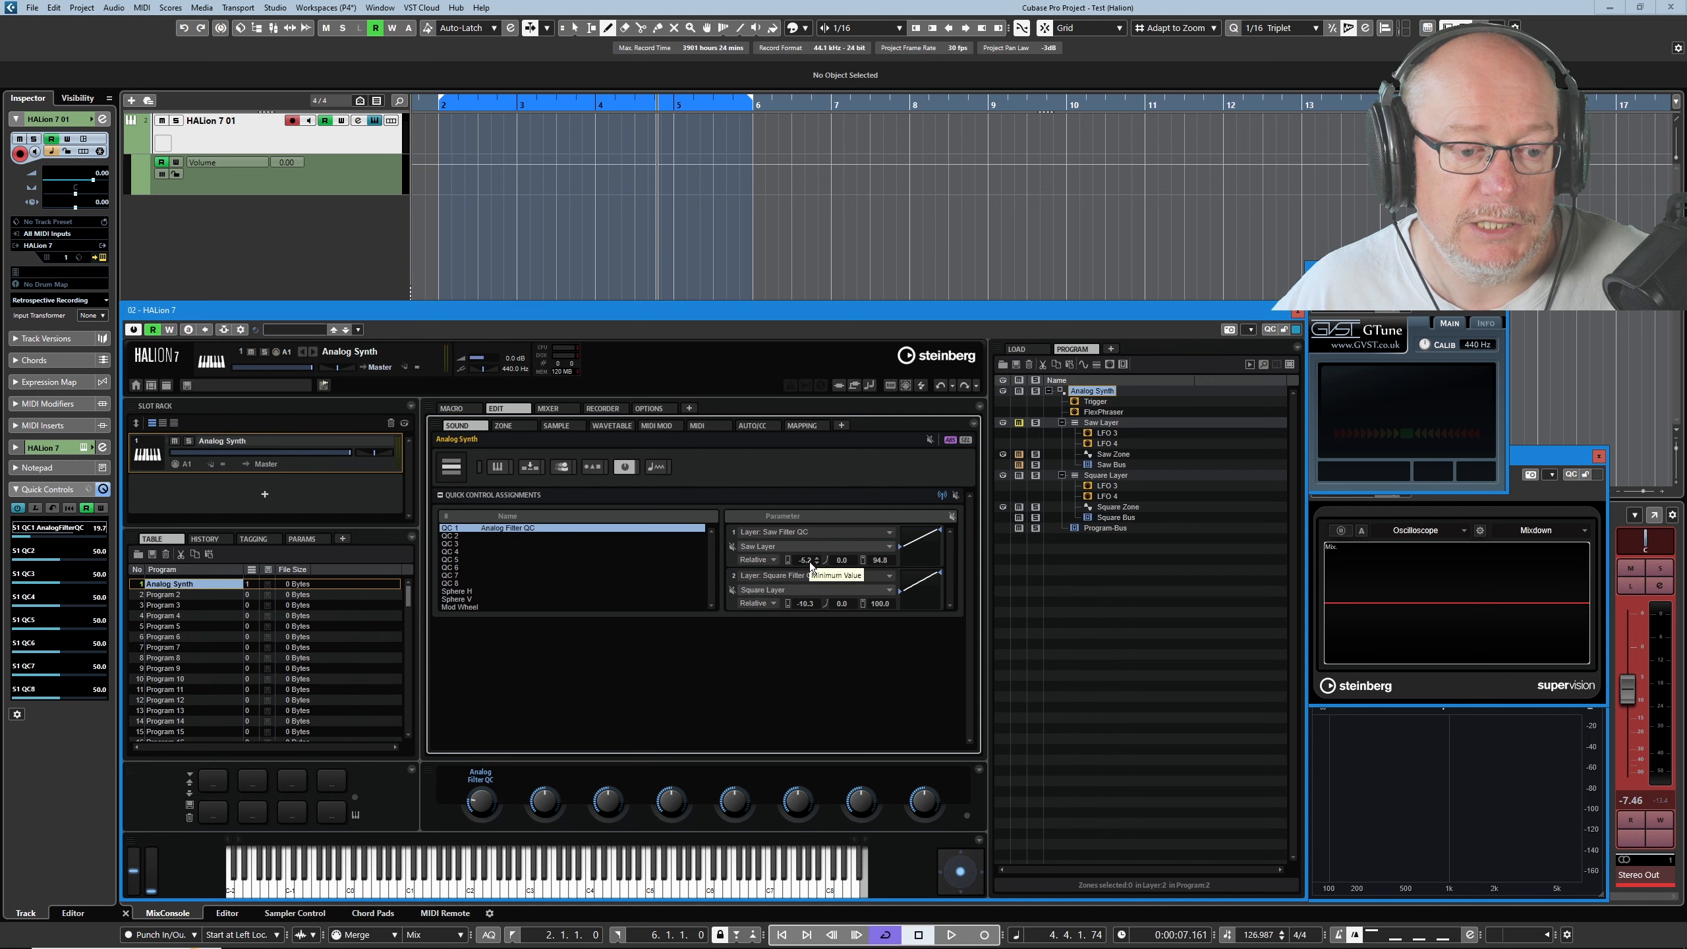
drag(810, 561, 800, 442)
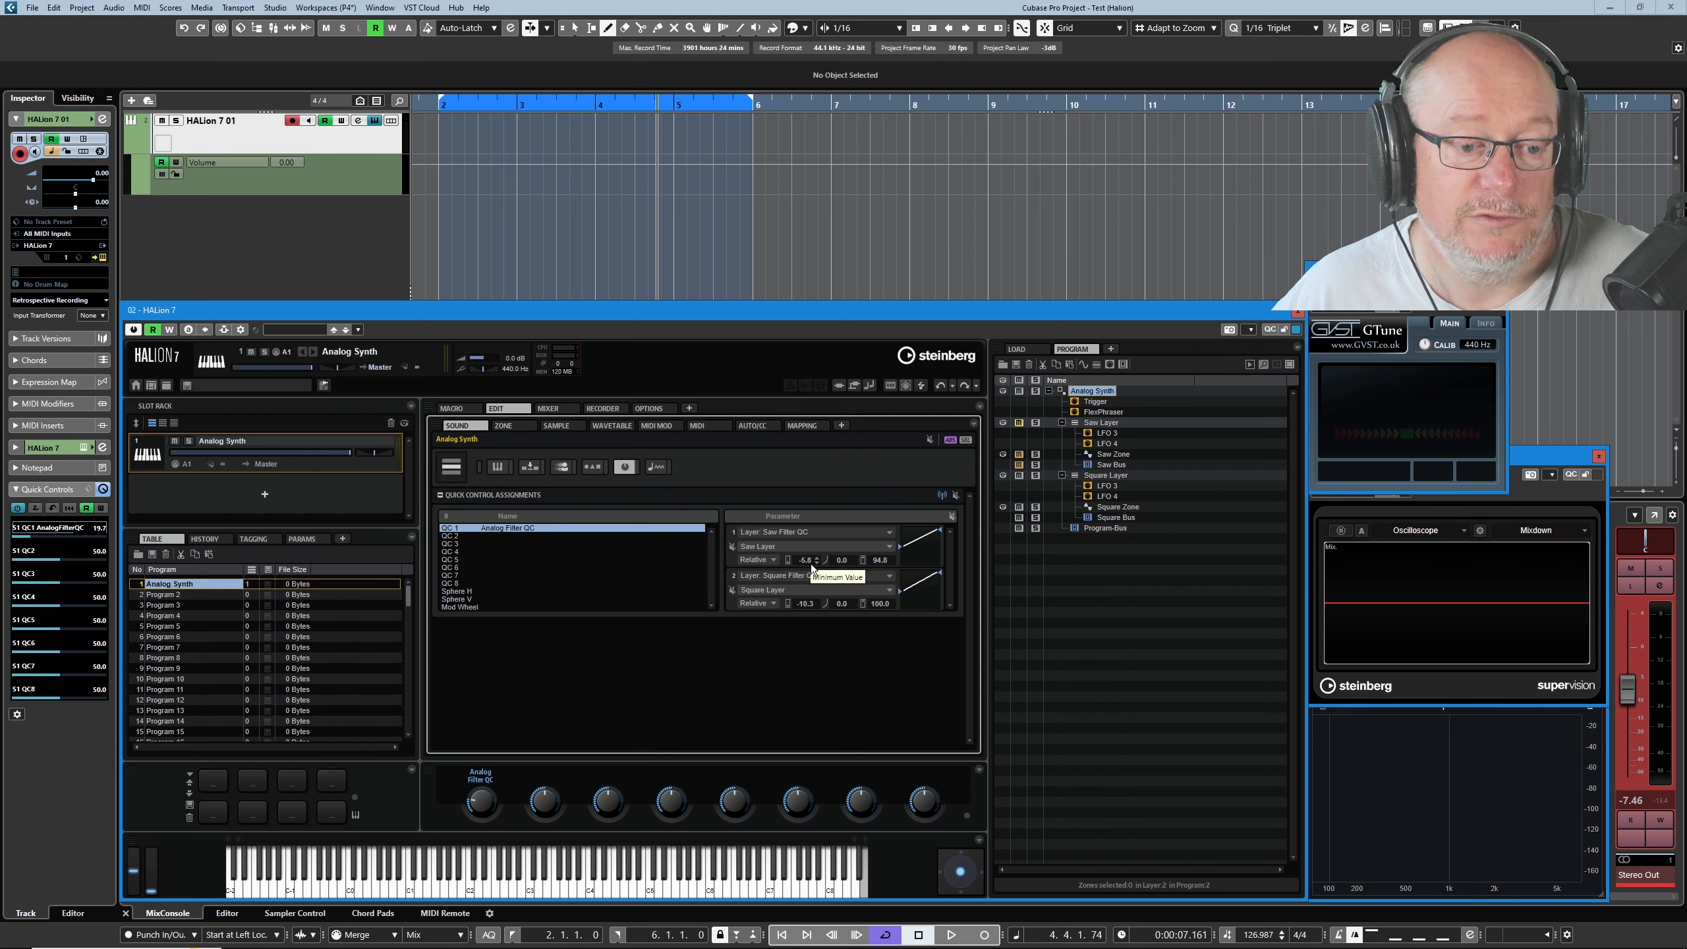
mouse_move(902, 549)
mouse_down()
mouse_move(929, 537)
mouse_move(898, 557)
mouse_move(920, 530)
mouse_move(901, 523)
mouse_move(914, 541)
mouse_up()
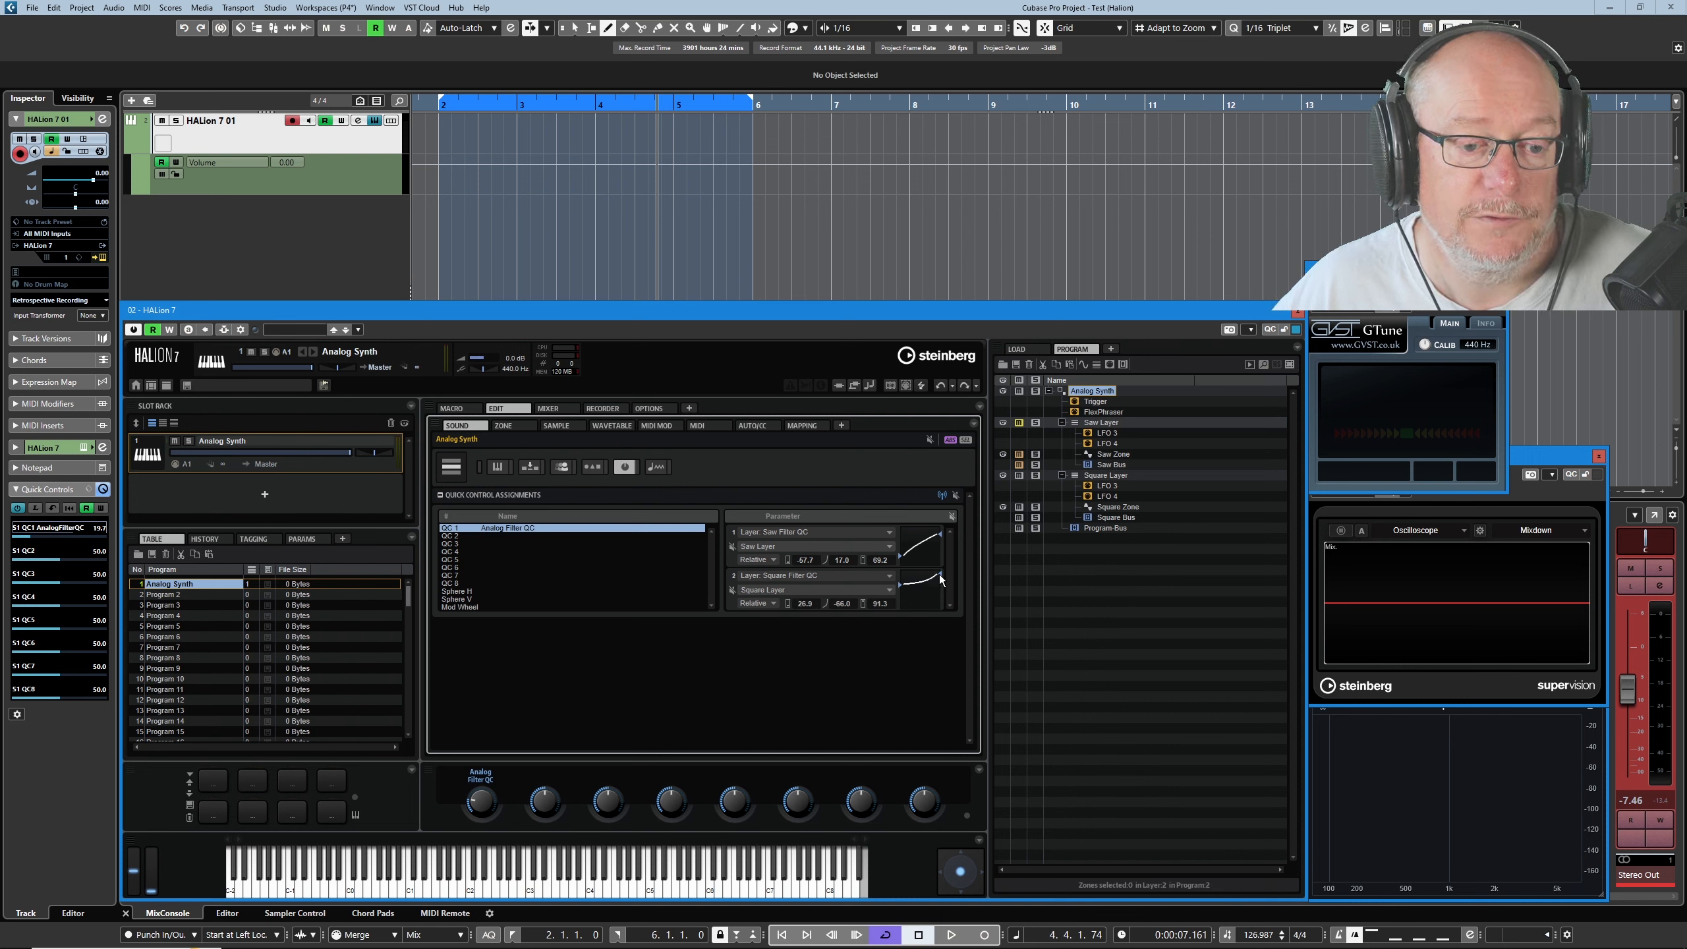
Lower the maximum of the program's Square Filter QC curve to about 65, and raise the Analog Filter QC to about 63
drag(940, 573, 941, 583)
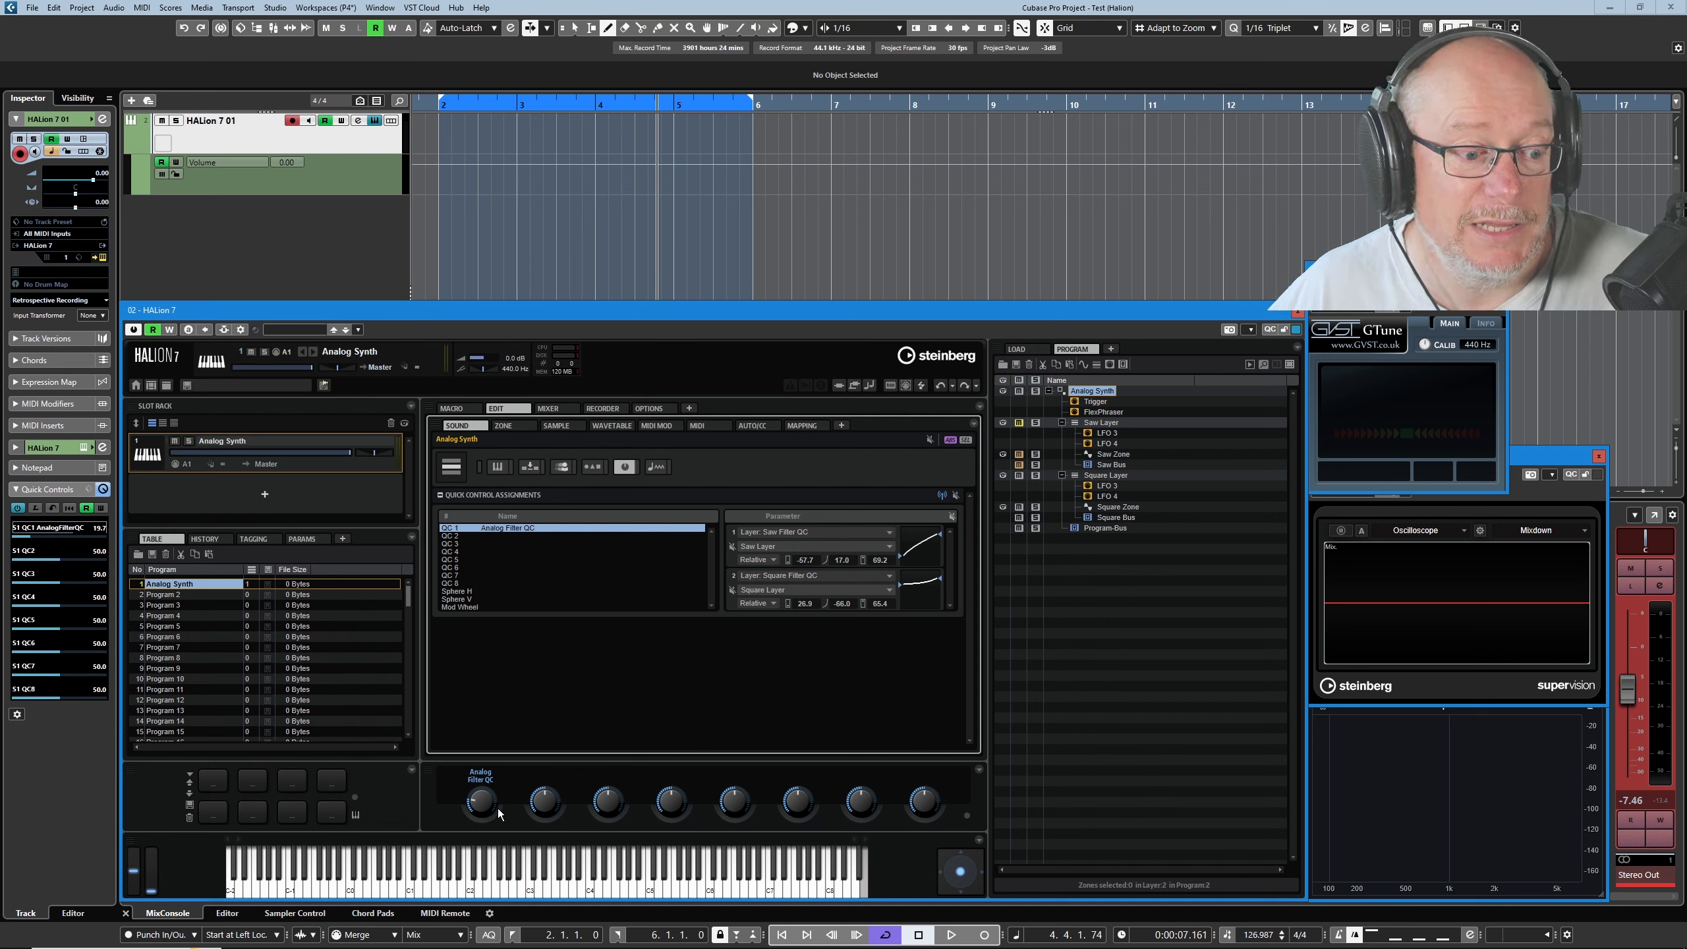
drag(476, 807, 479, 746)
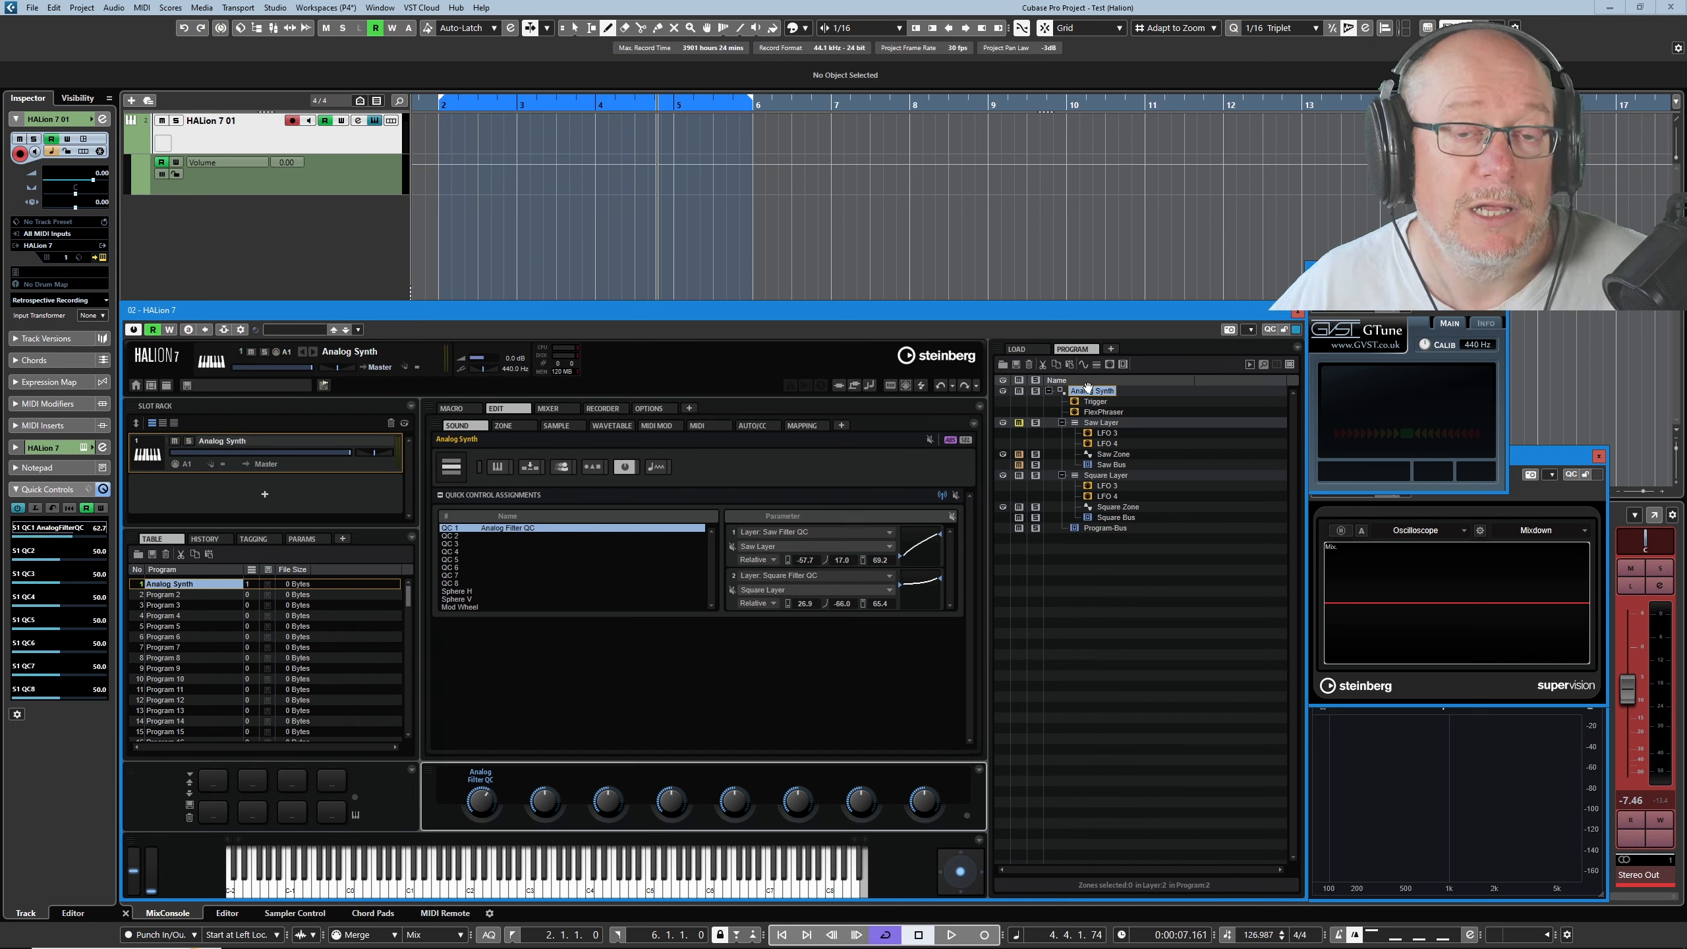
Raise the Saw Layer's Saw Filter QC to about 89%, and lower the Square Zone's filter cutoff to 10 Hz
click(1101, 422)
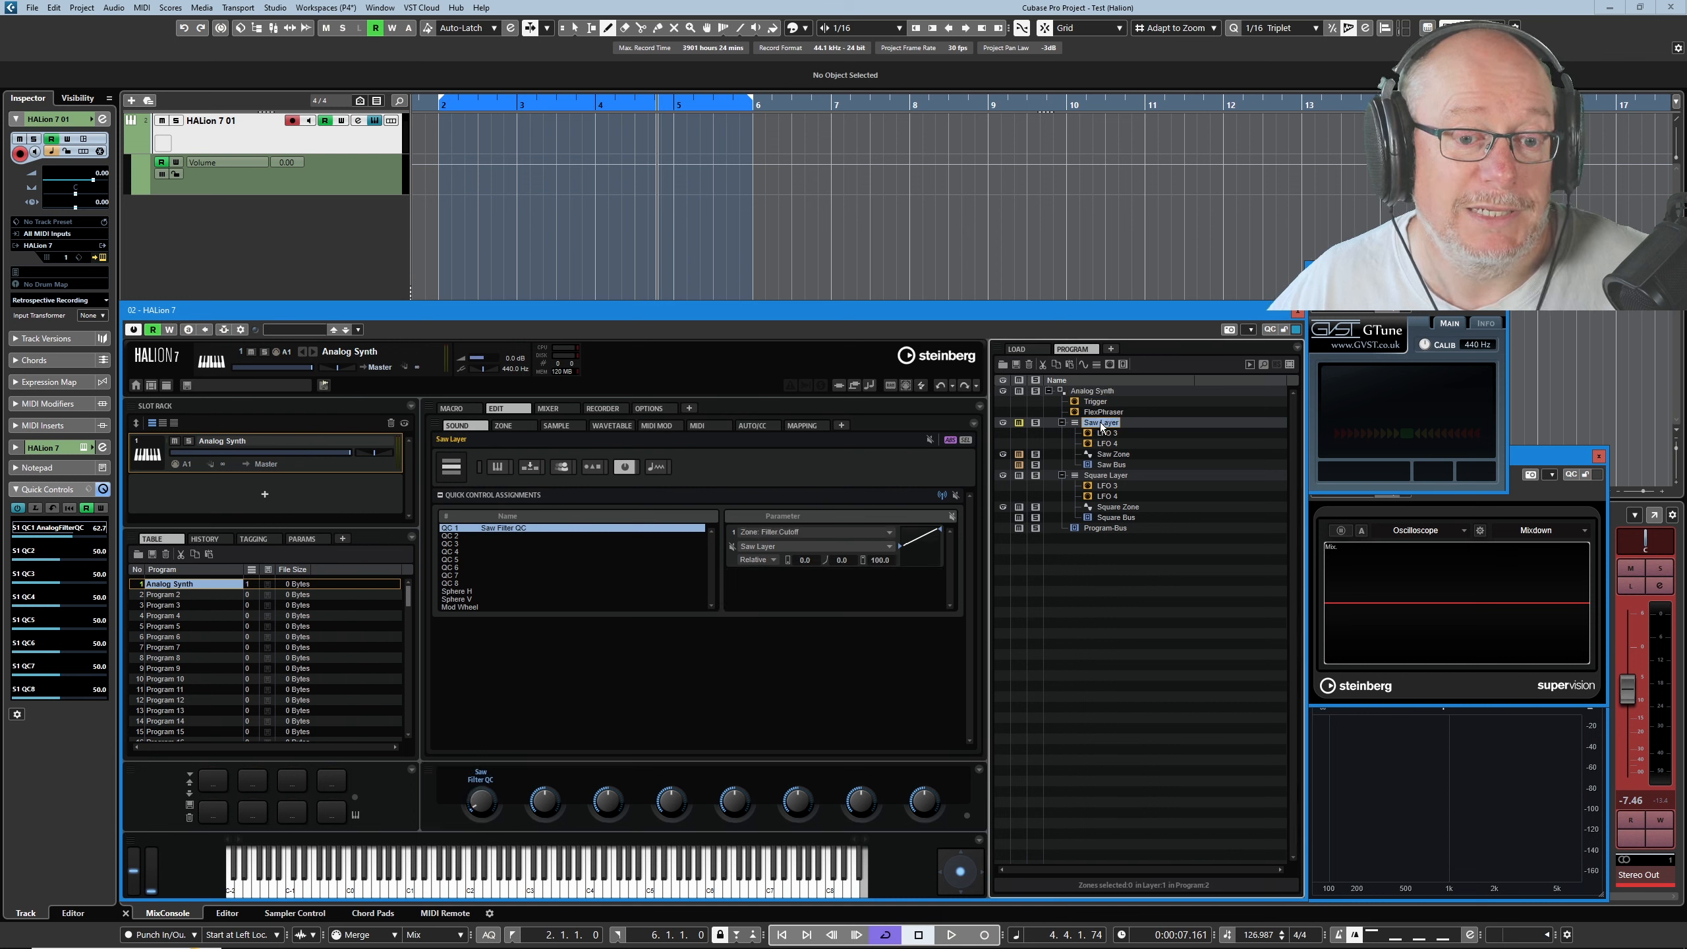
drag(483, 794, 465, 696)
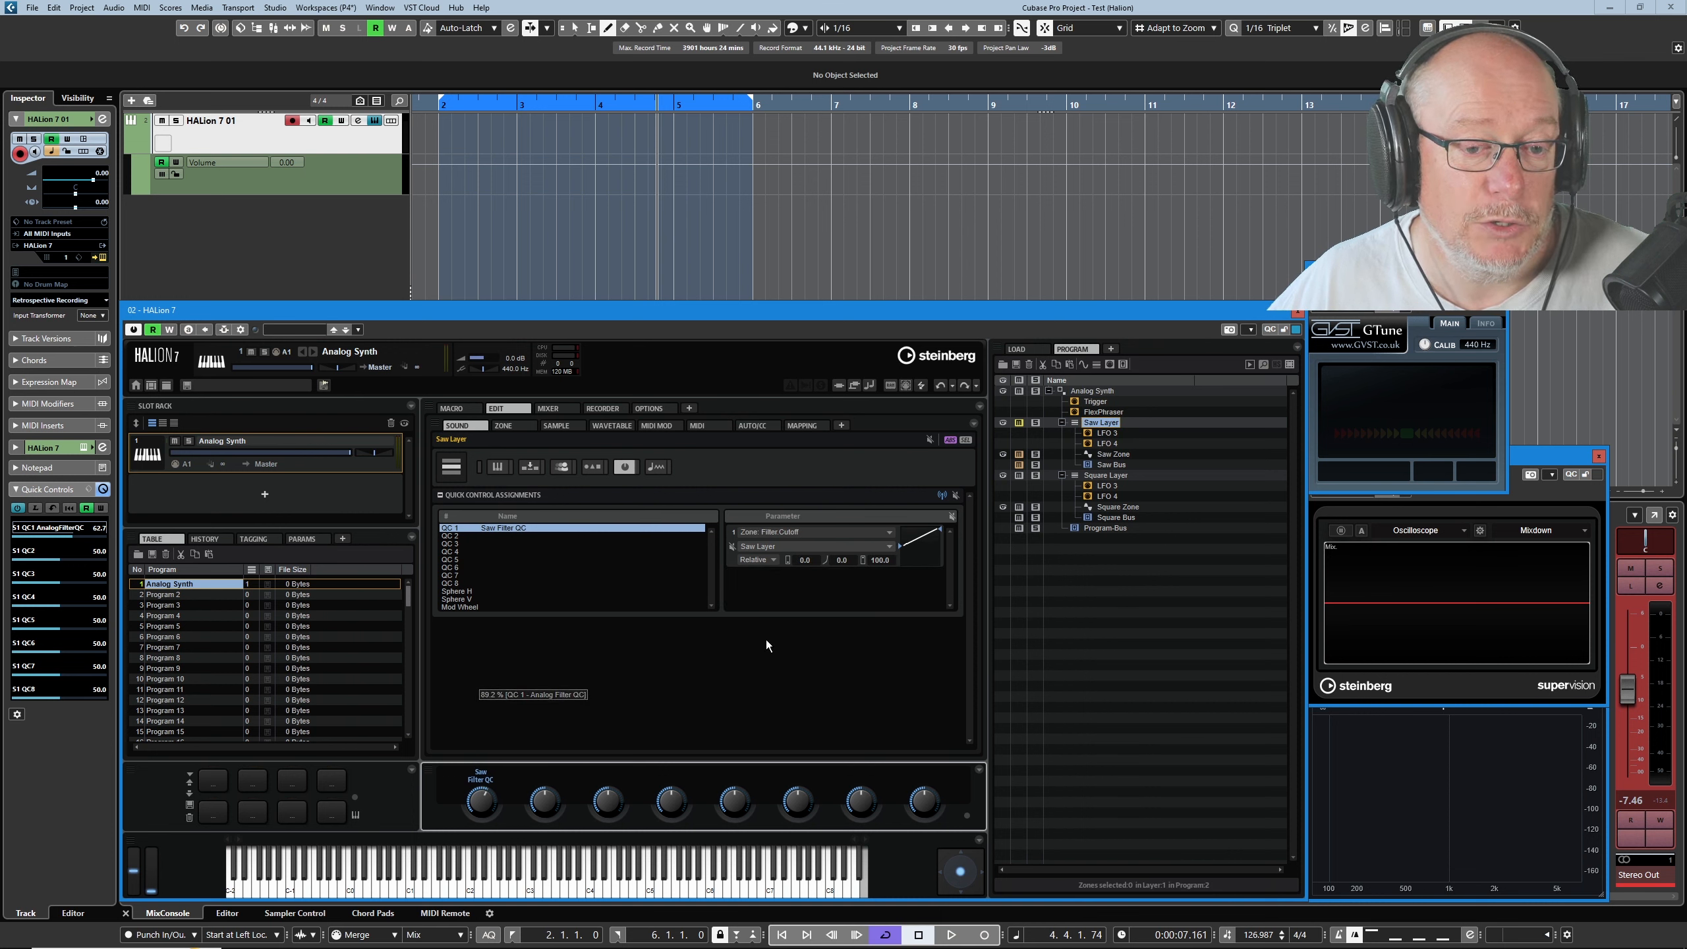
click(1103, 474)
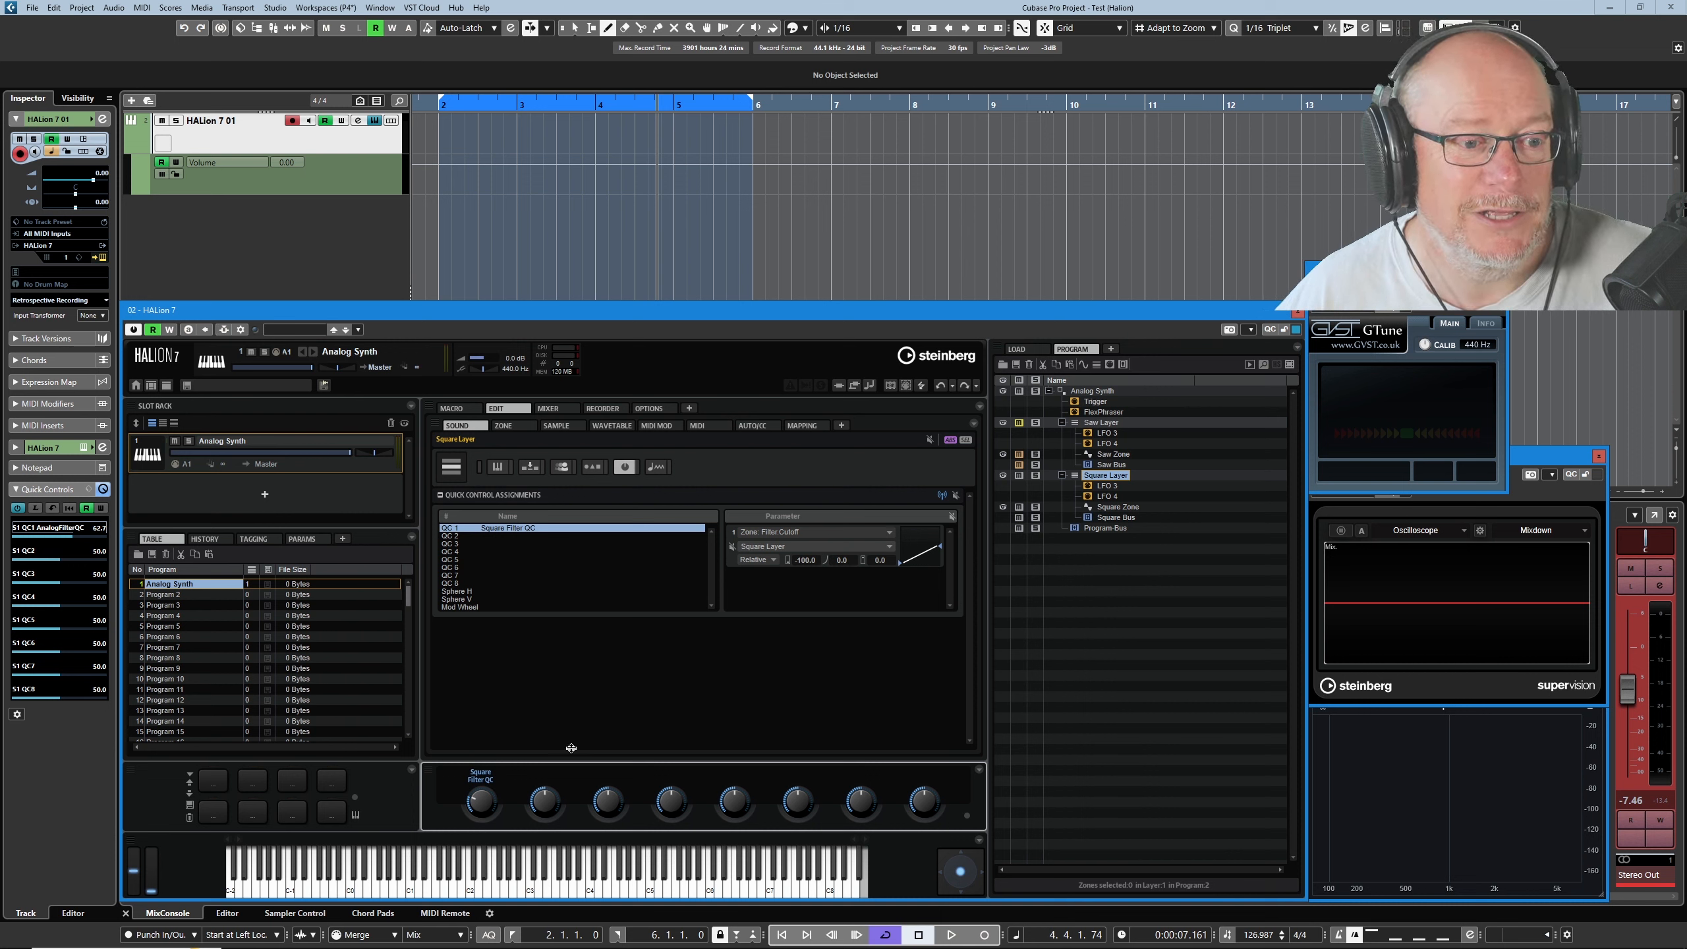
click(509, 425)
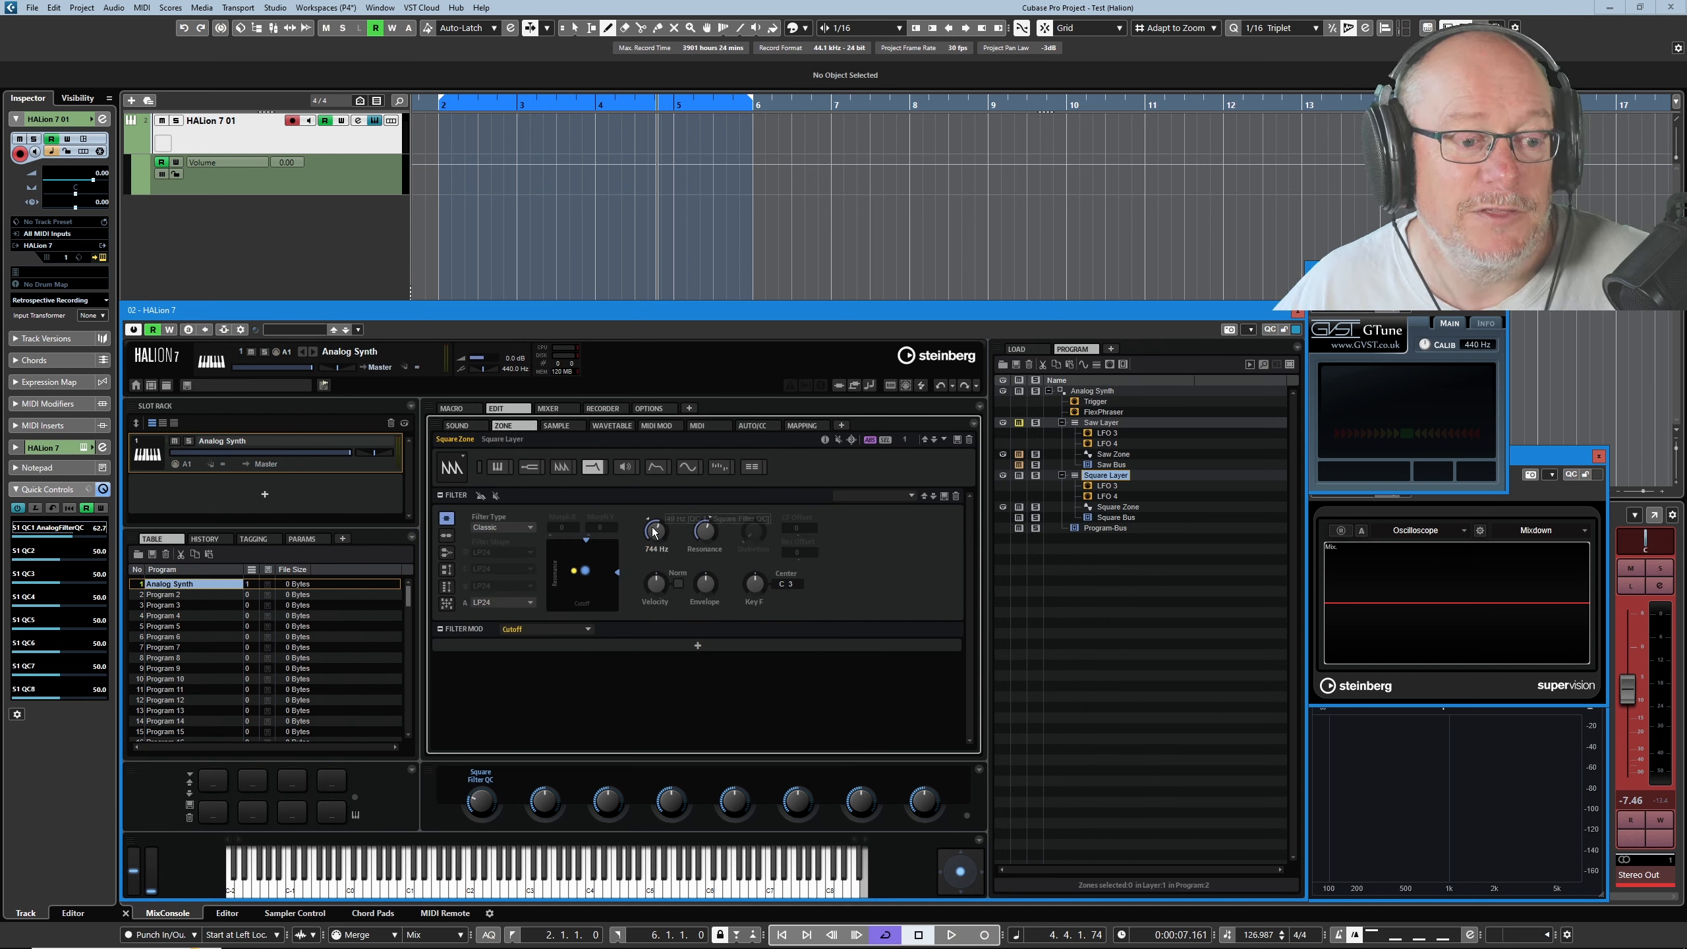
mouse_move(653, 530)
mouse_down()
mouse_move(653, 569)
mouse_move(653, 506)
mouse_move(657, 554)
mouse_up()
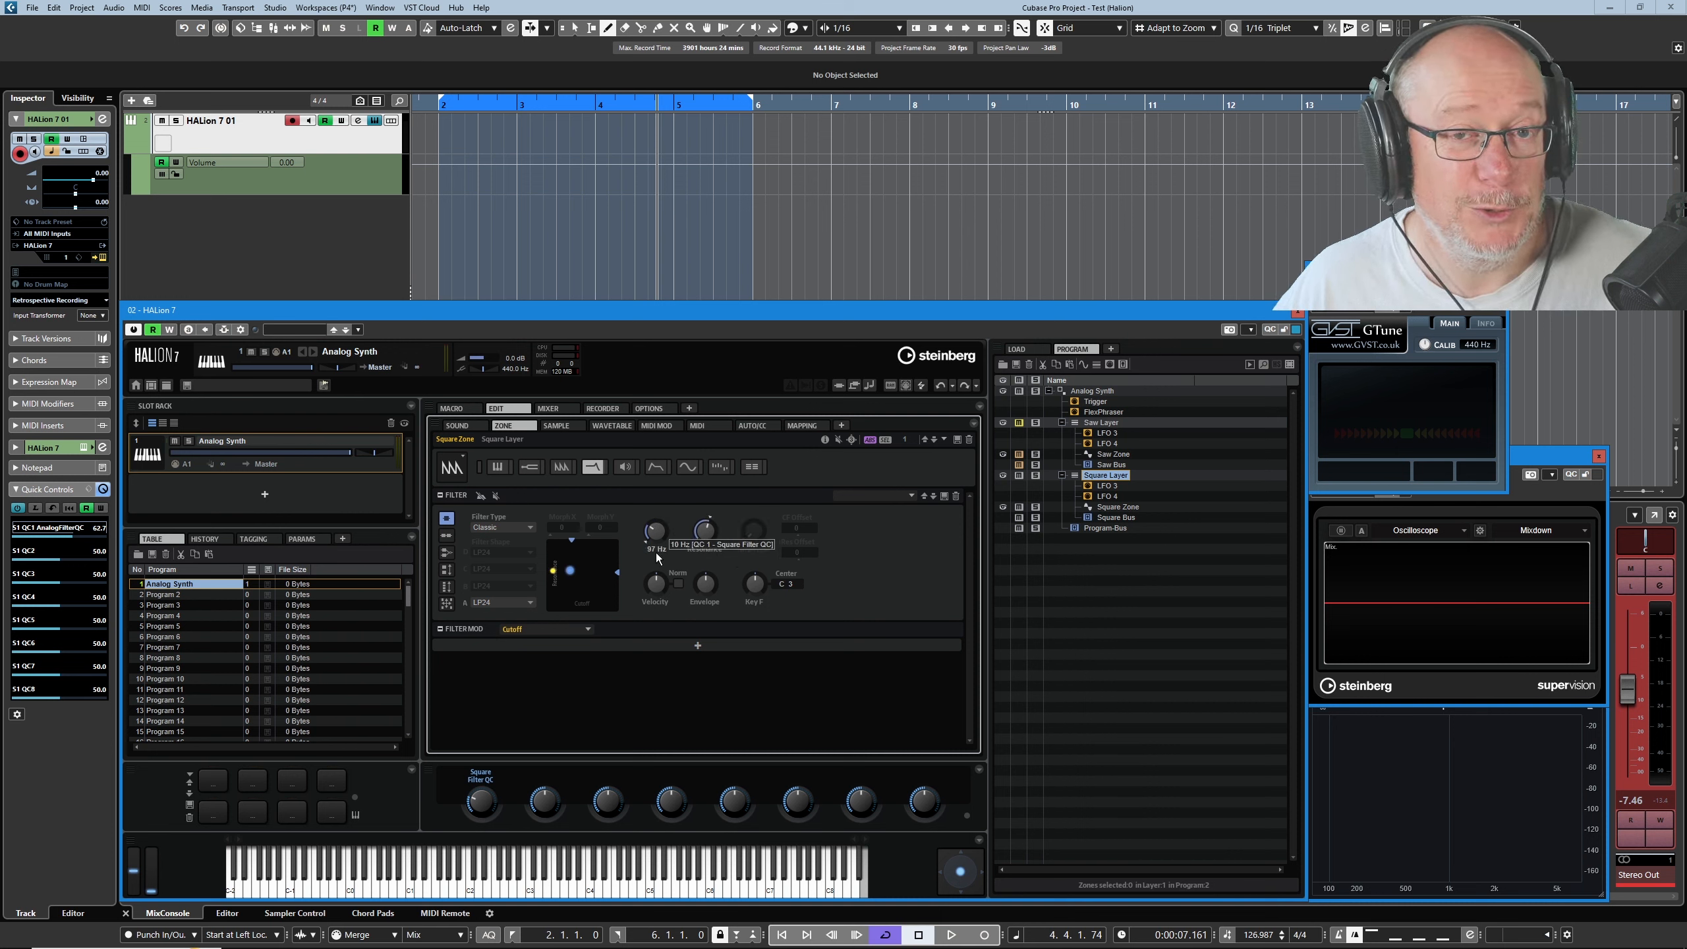